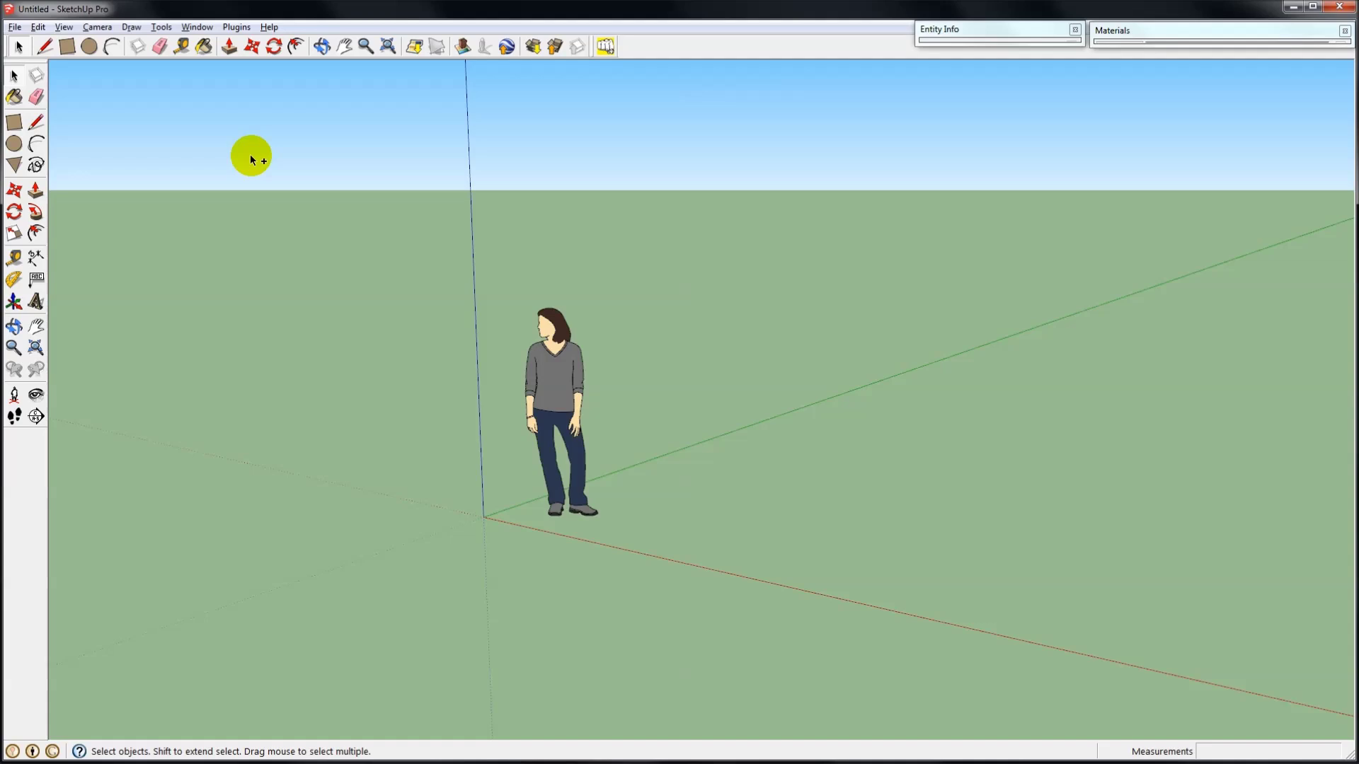
# Open the model file Table N181210.skp from the Sketchup Models folder.
pyautogui.hotkey('ctrl', 'o')
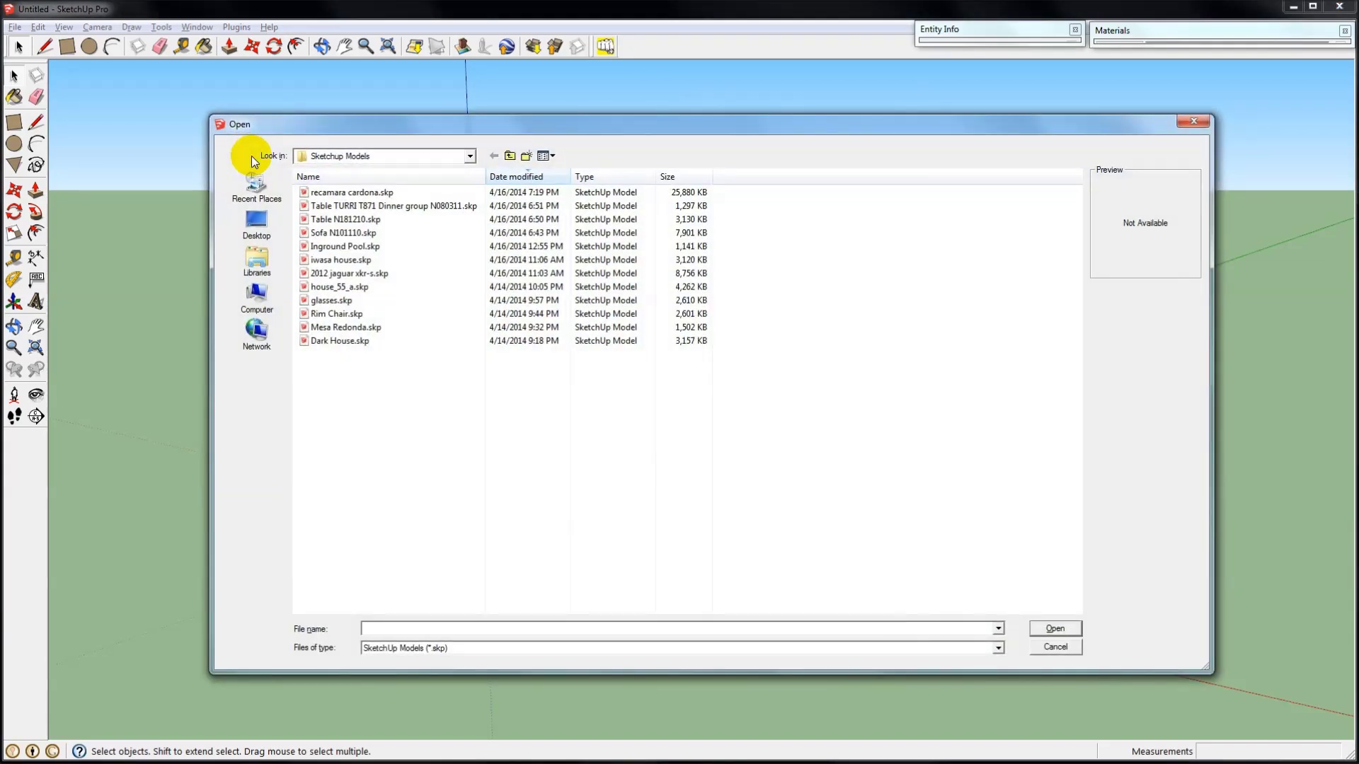
pyautogui.click(367, 261)
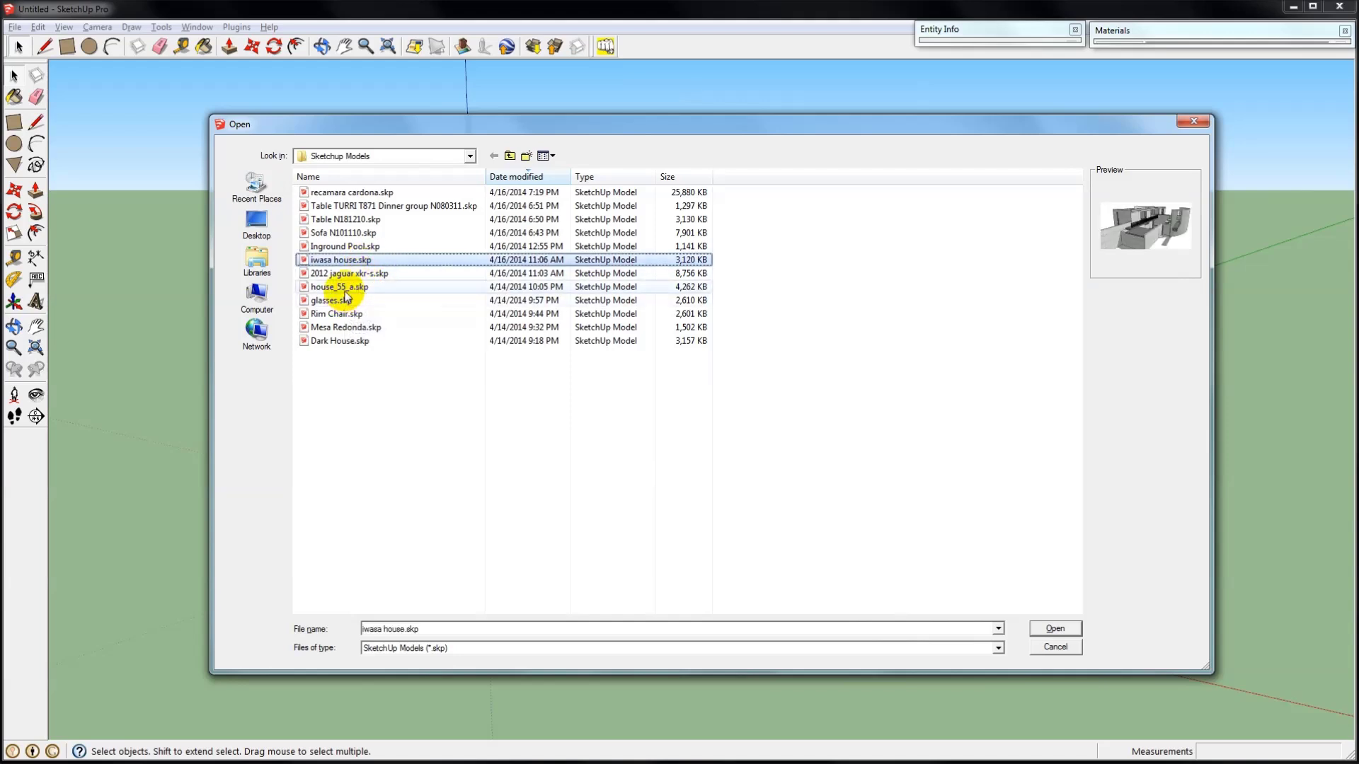
pyautogui.click(341, 250)
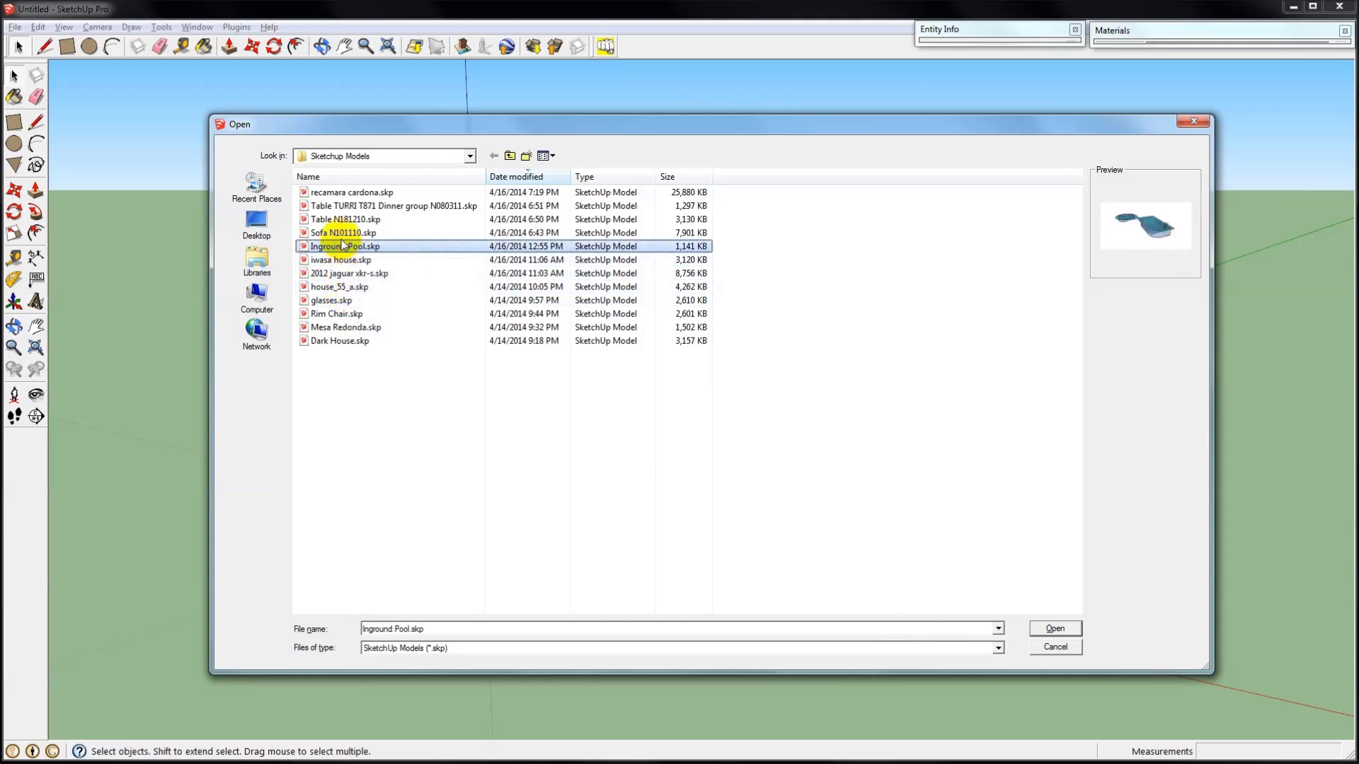
pyautogui.click(342, 232)
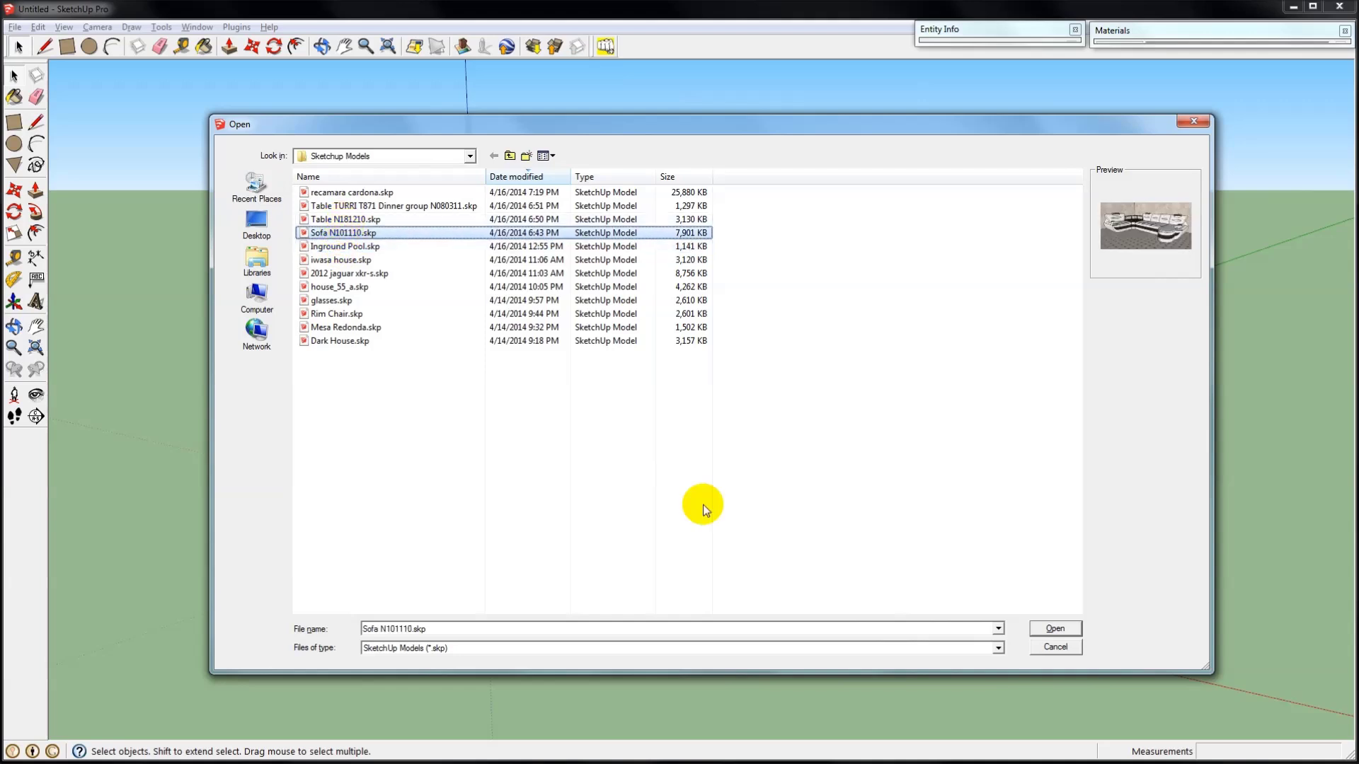
pyautogui.click(361, 221)
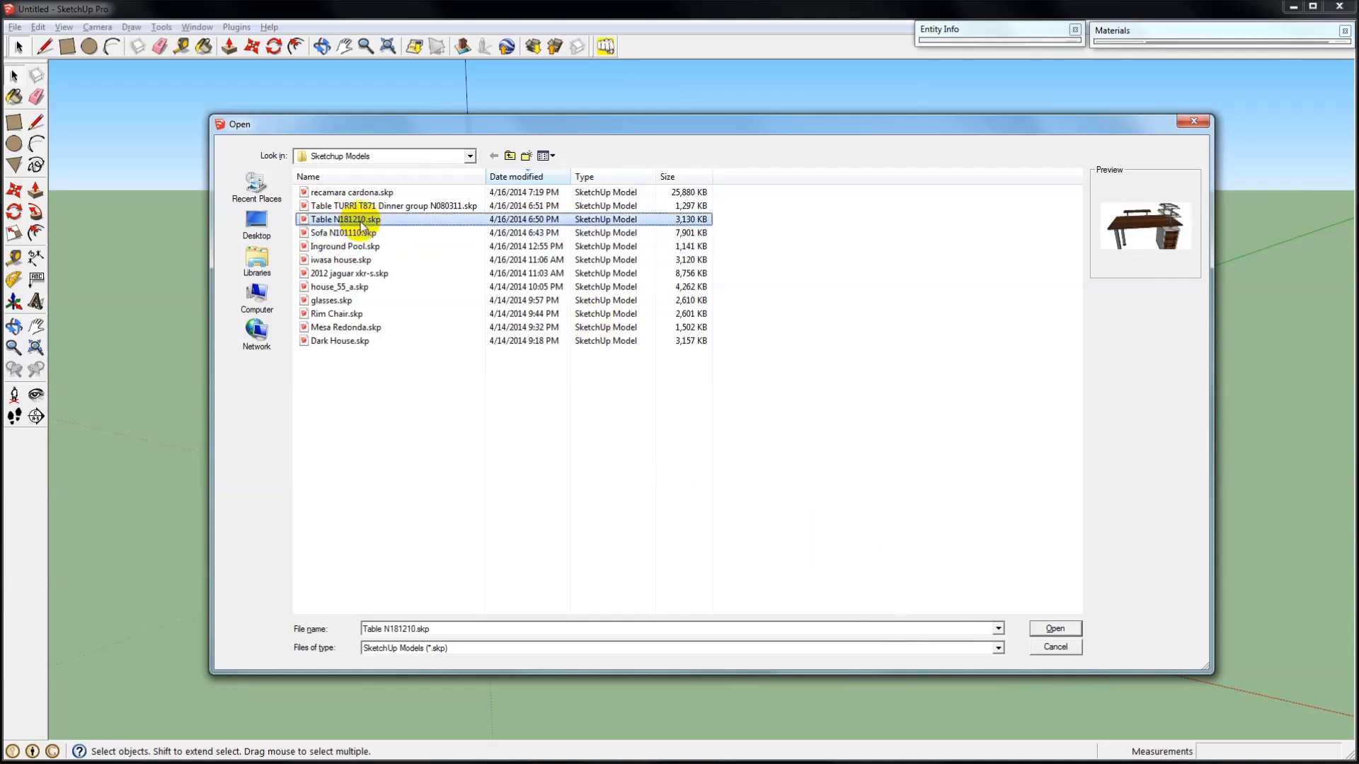
pyautogui.click(1053, 629)
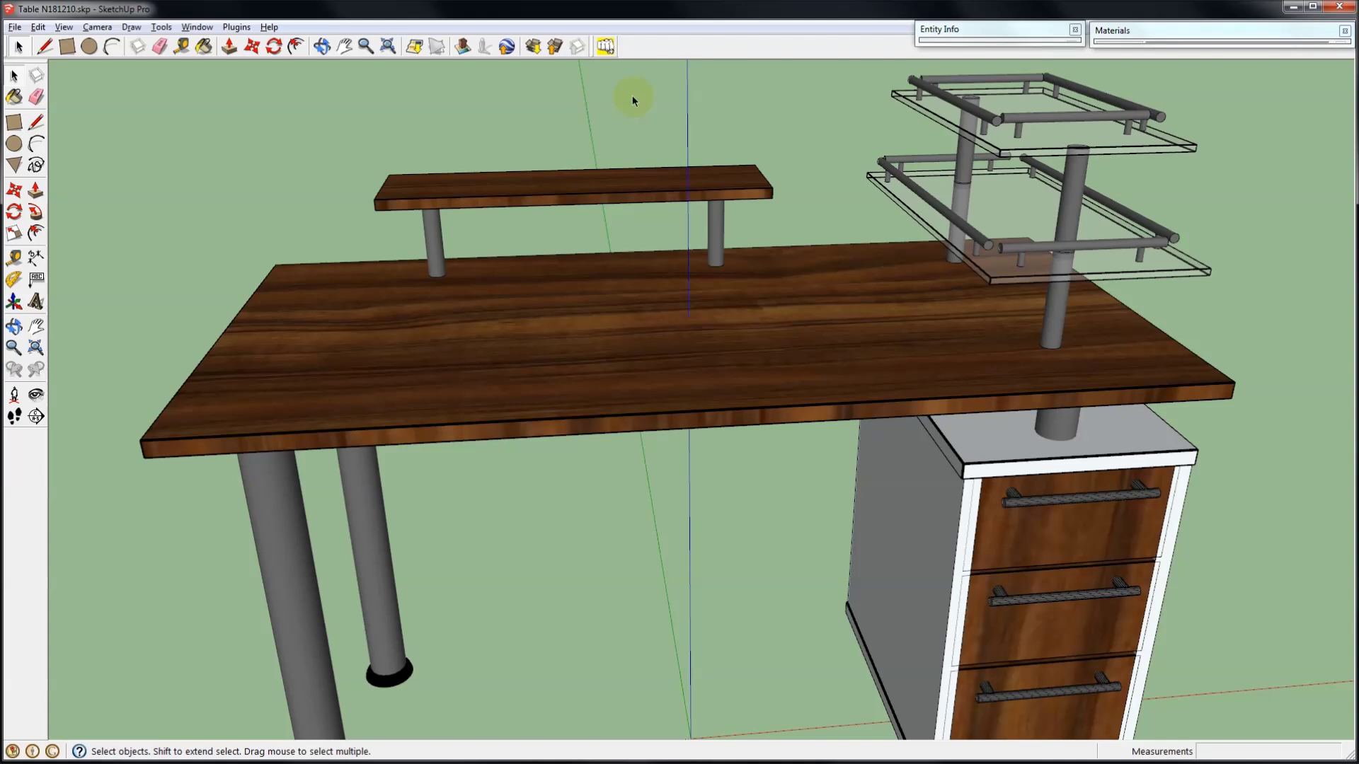
# Export the desk model to Raylectron as Table N181210.rof and start rendering it.
pyautogui.click(719, 297)
pyautogui.click(837, 346)
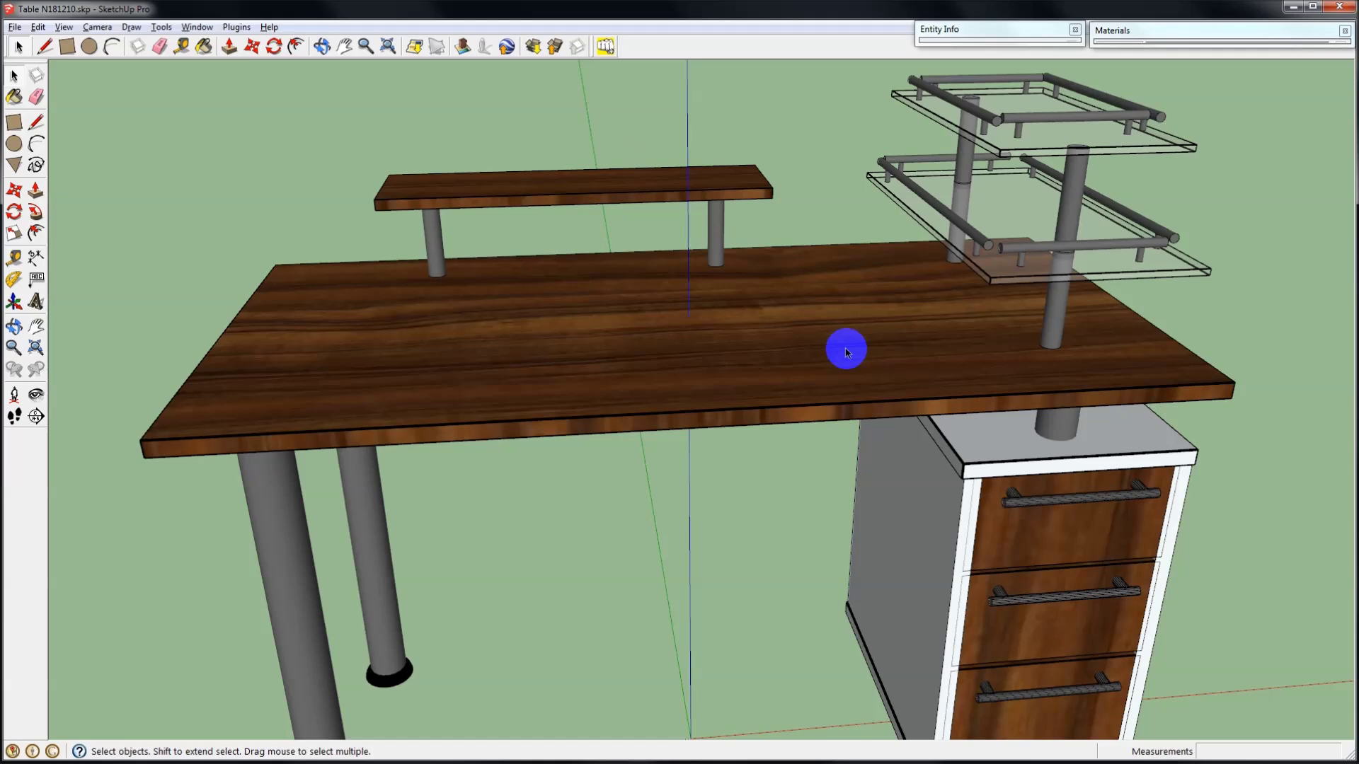
pyautogui.click(606, 46)
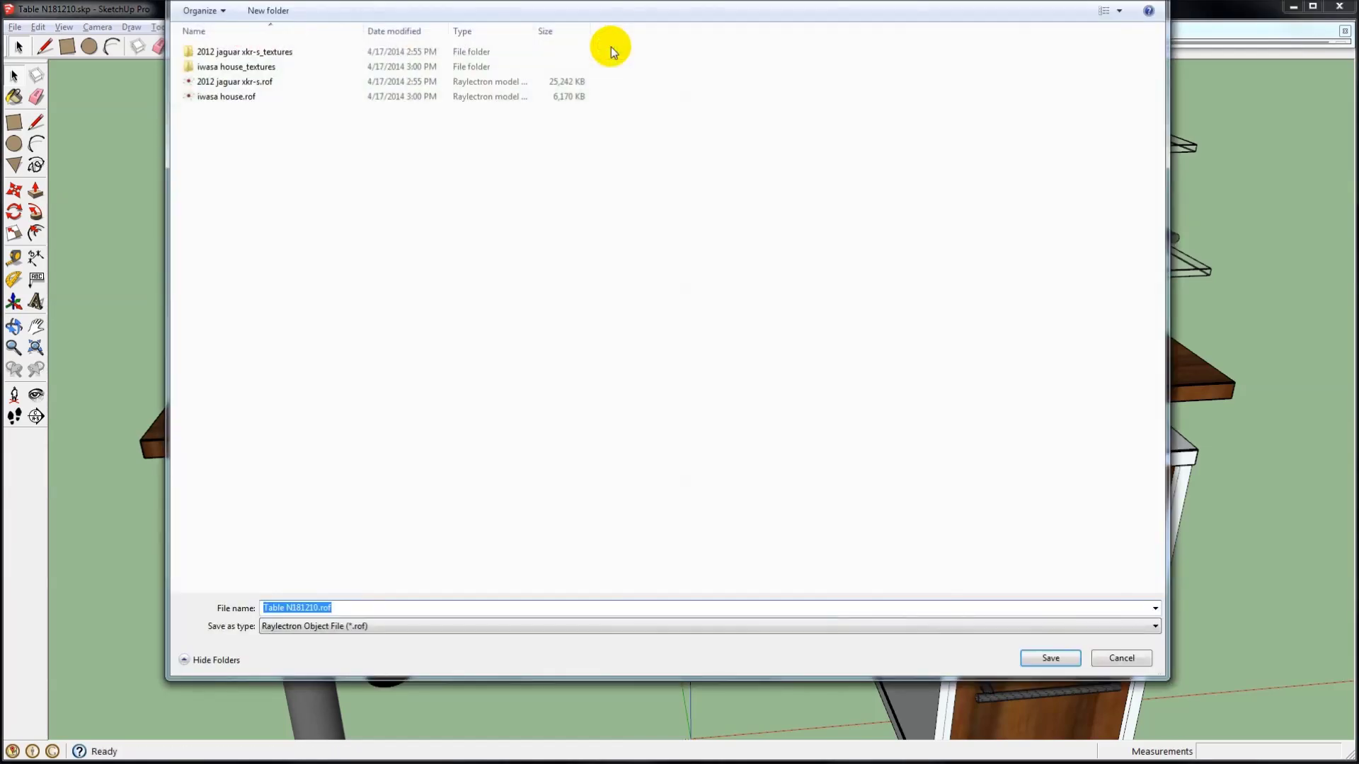
pyautogui.press('Return')
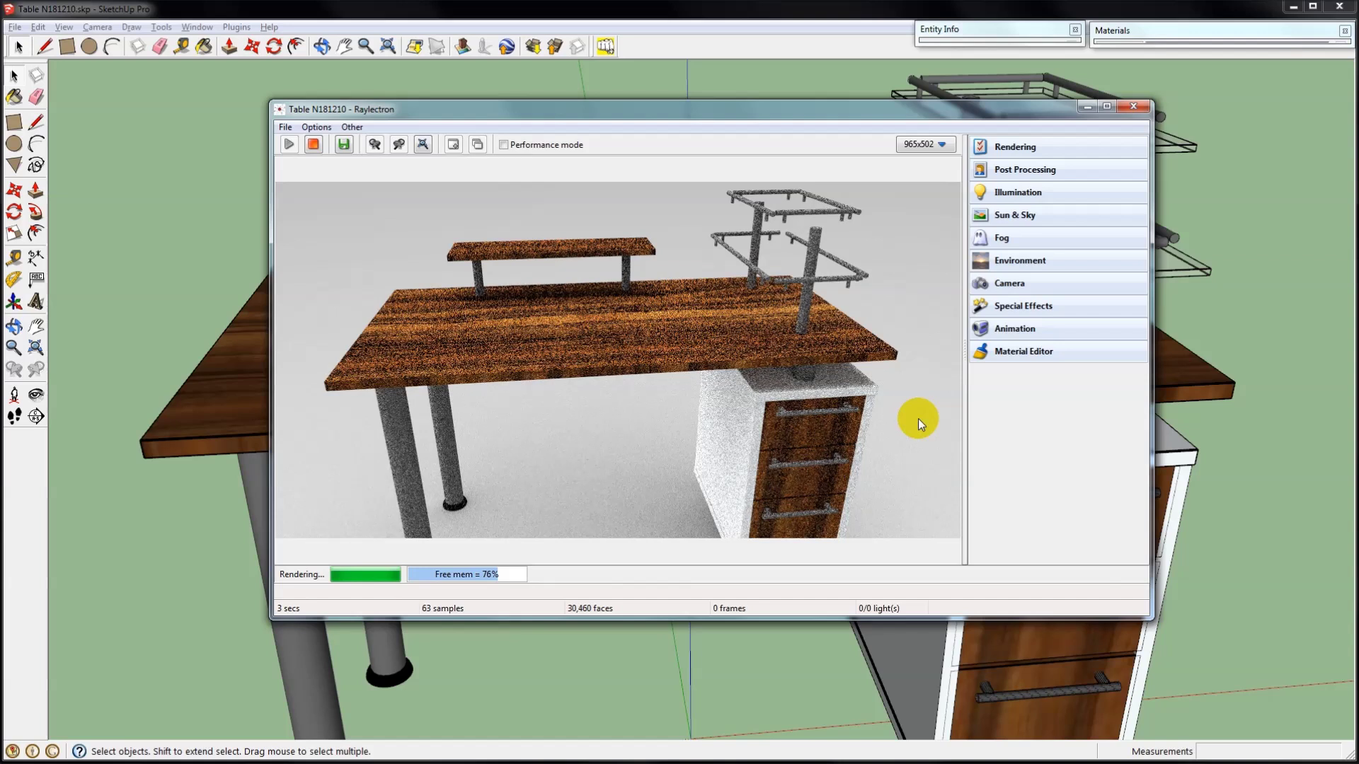
# Set the shininess of the tabletop's wood material to 3.12 in the Material Editor.
pyautogui.click(1030, 354)
pyautogui.click(686, 320)
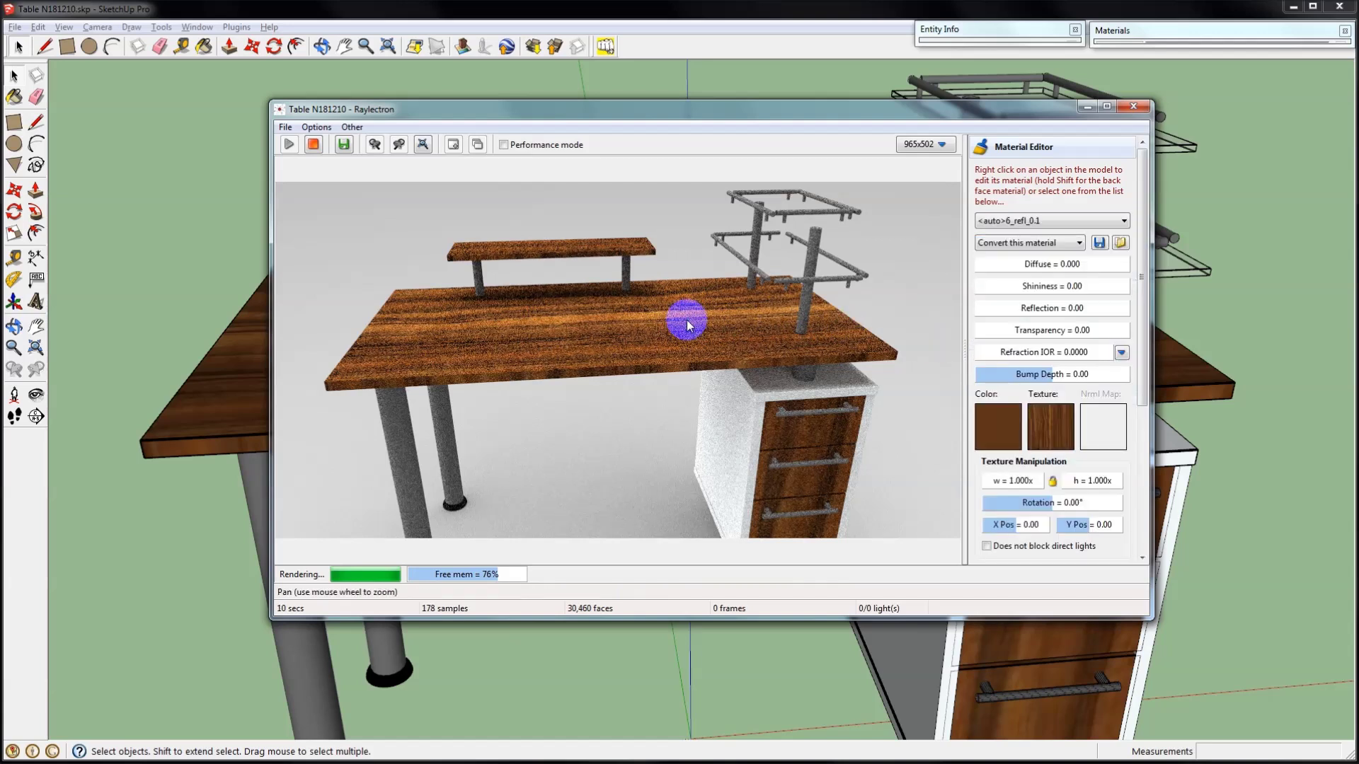
pyautogui.moveTo(1021, 290); pyautogui.dragTo(1070, 292)
# Convert the grey material of the shelf posts and desk legs to Chrome.
pyautogui.moveTo(922, 340); pyautogui.dragTo(712, 382)
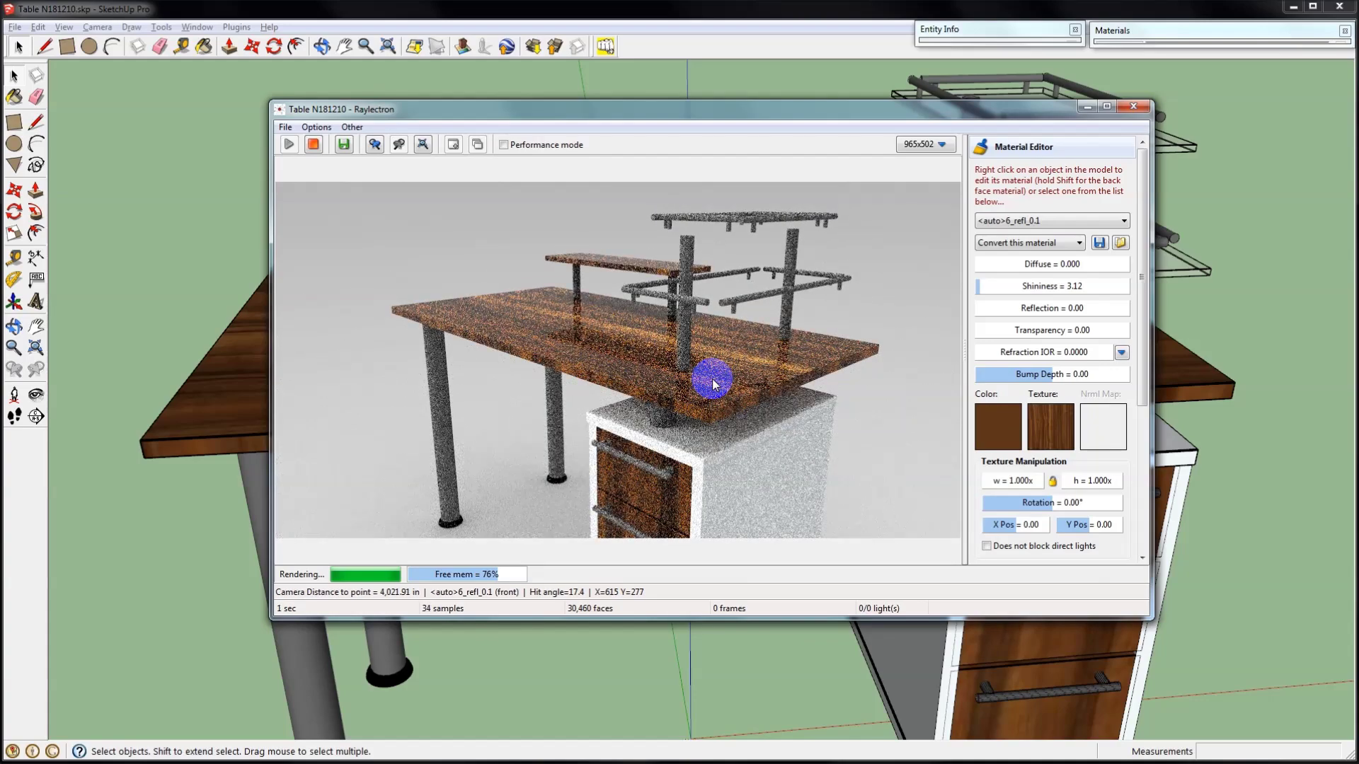
pyautogui.rightClick(682, 341)
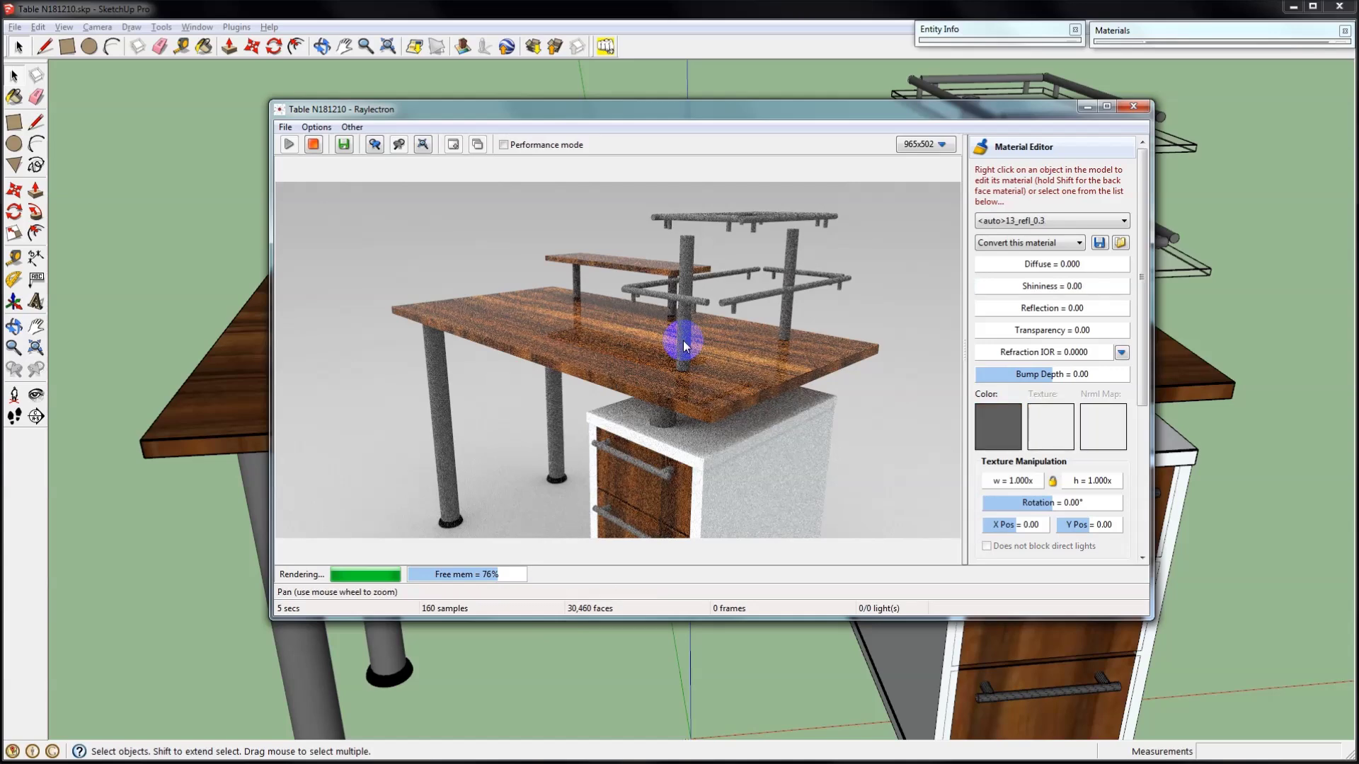
pyautogui.click(994, 246)
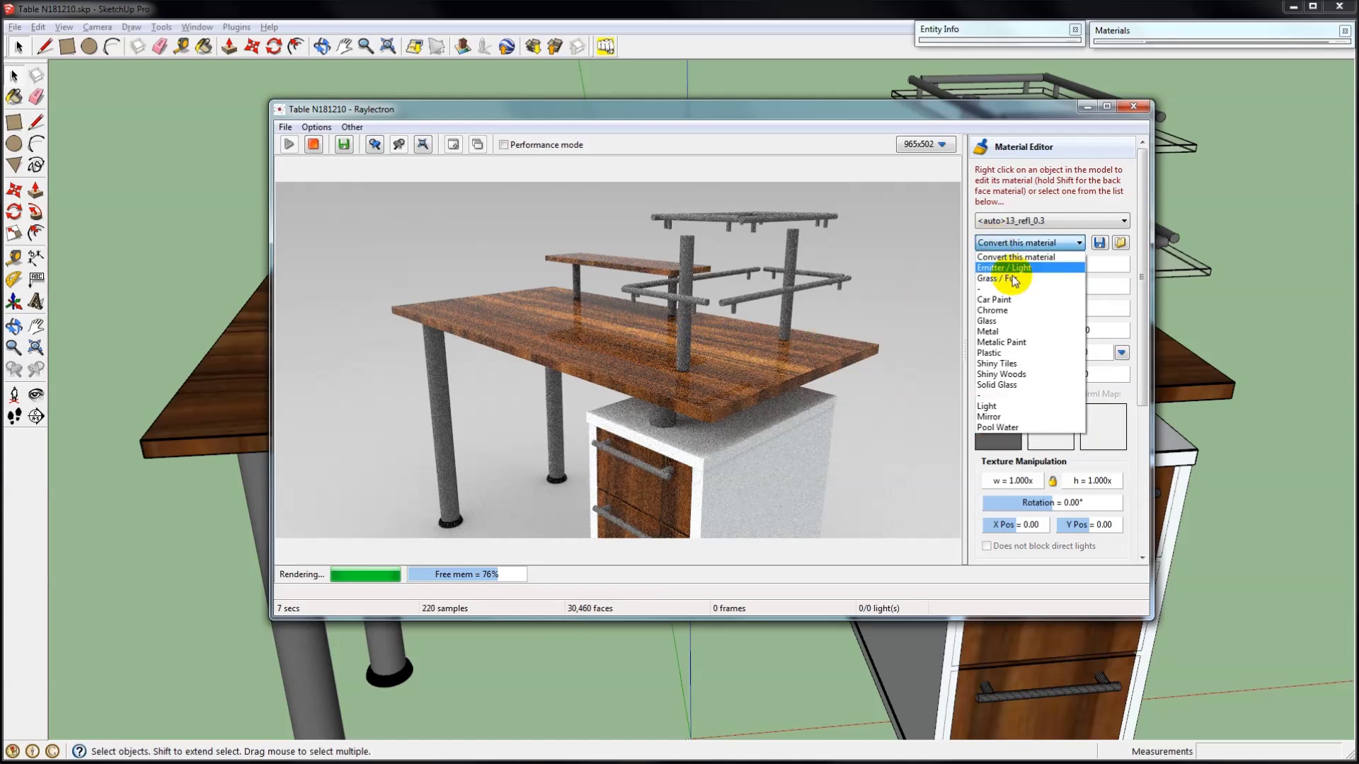
pyautogui.click(1003, 311)
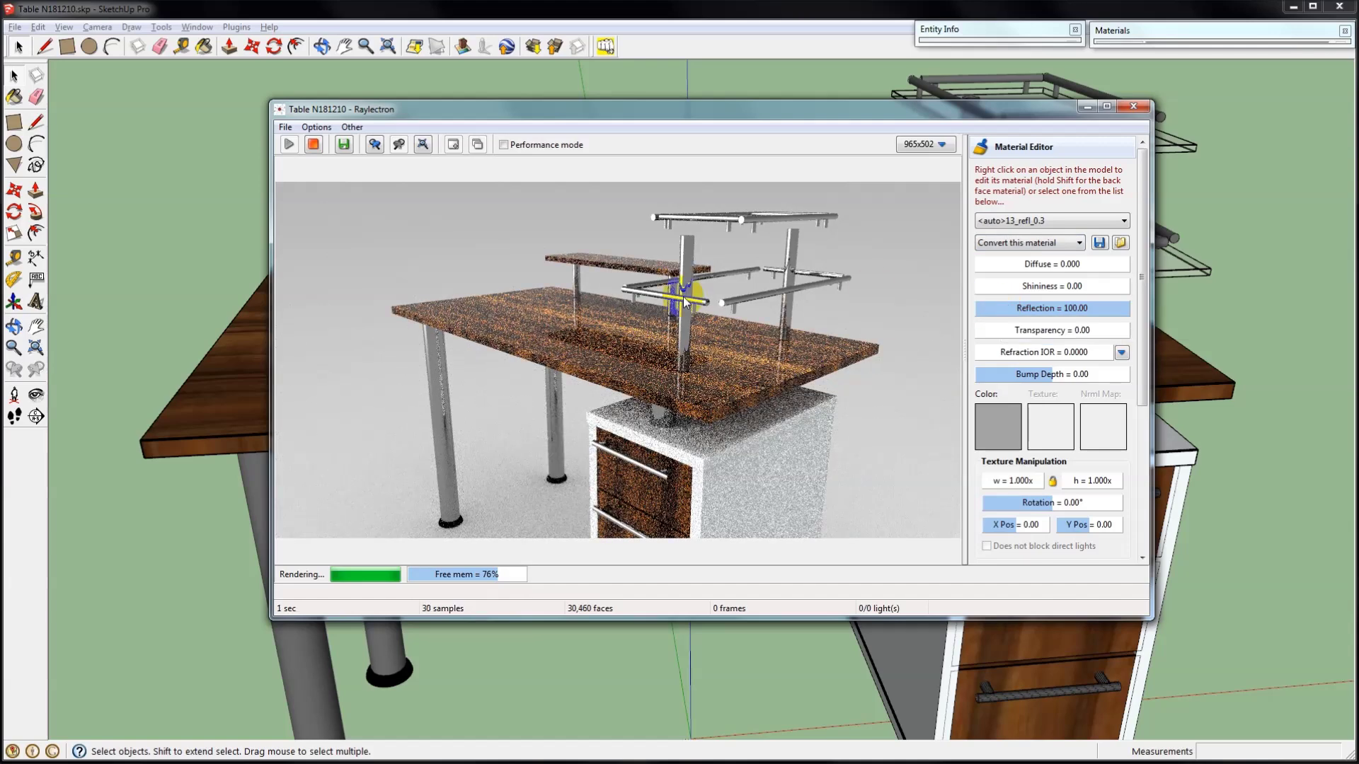
# Convert the shelves' glass material to Solid Glass and view the rendered desk from a higher angle.
pyautogui.rightClick(733, 290)
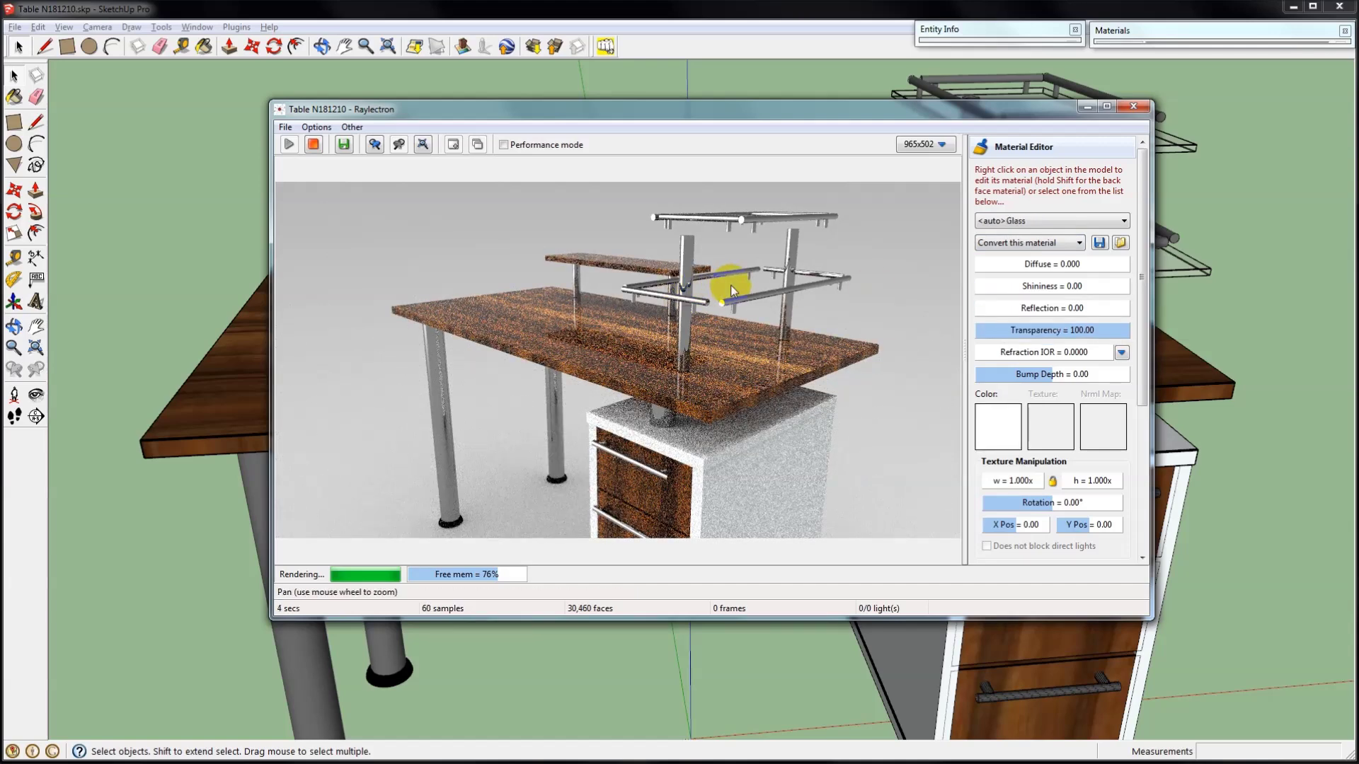
pyautogui.click(1012, 243)
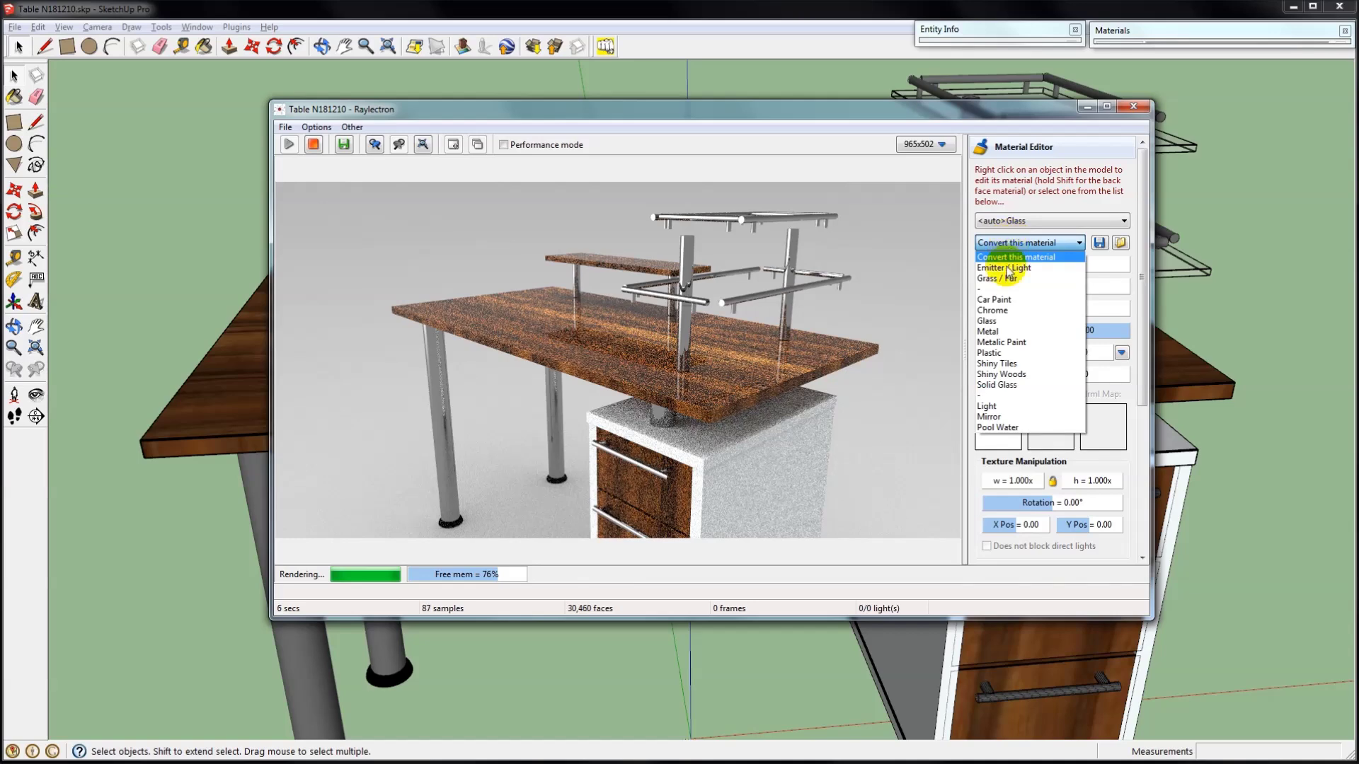
pyautogui.click(1001, 384)
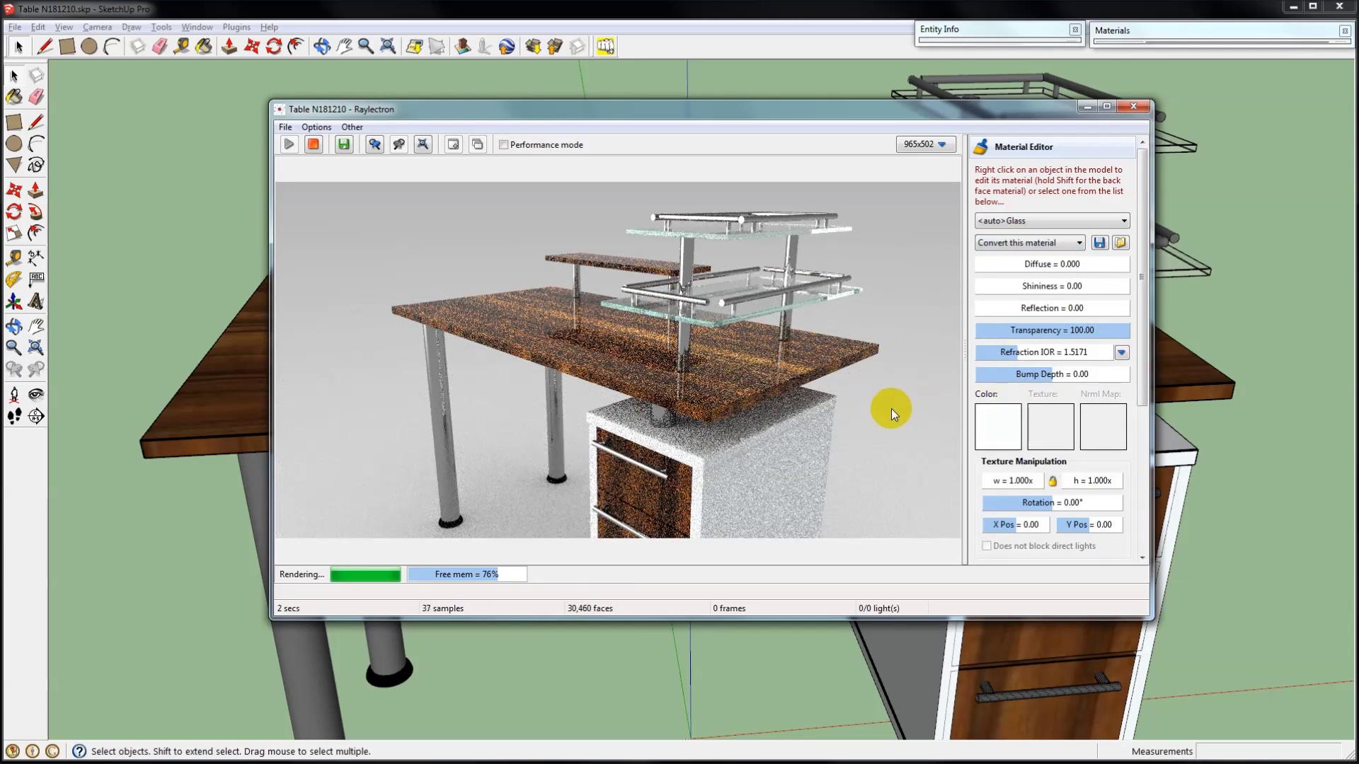
pyautogui.moveTo(888, 377); pyautogui.dragTo(909, 423, button='middle')
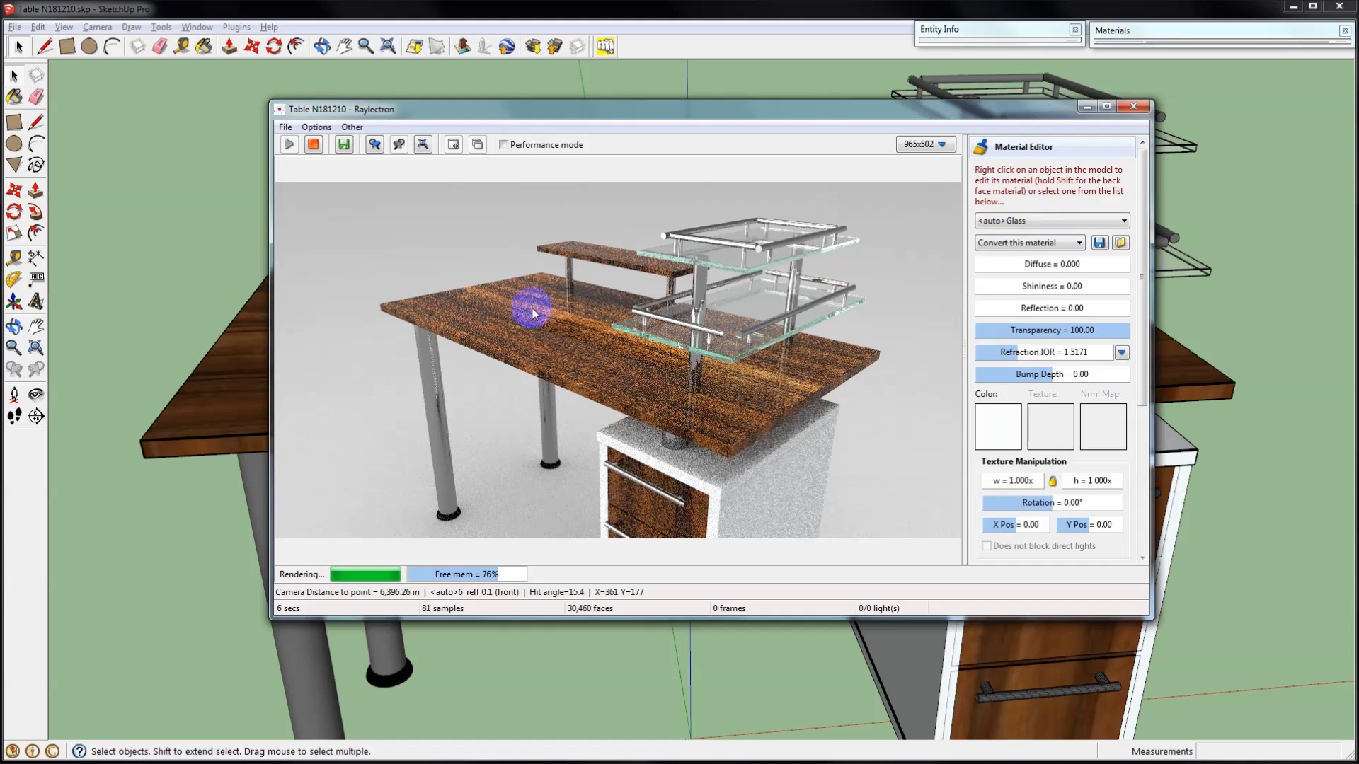
pyautogui.click(761, 483)
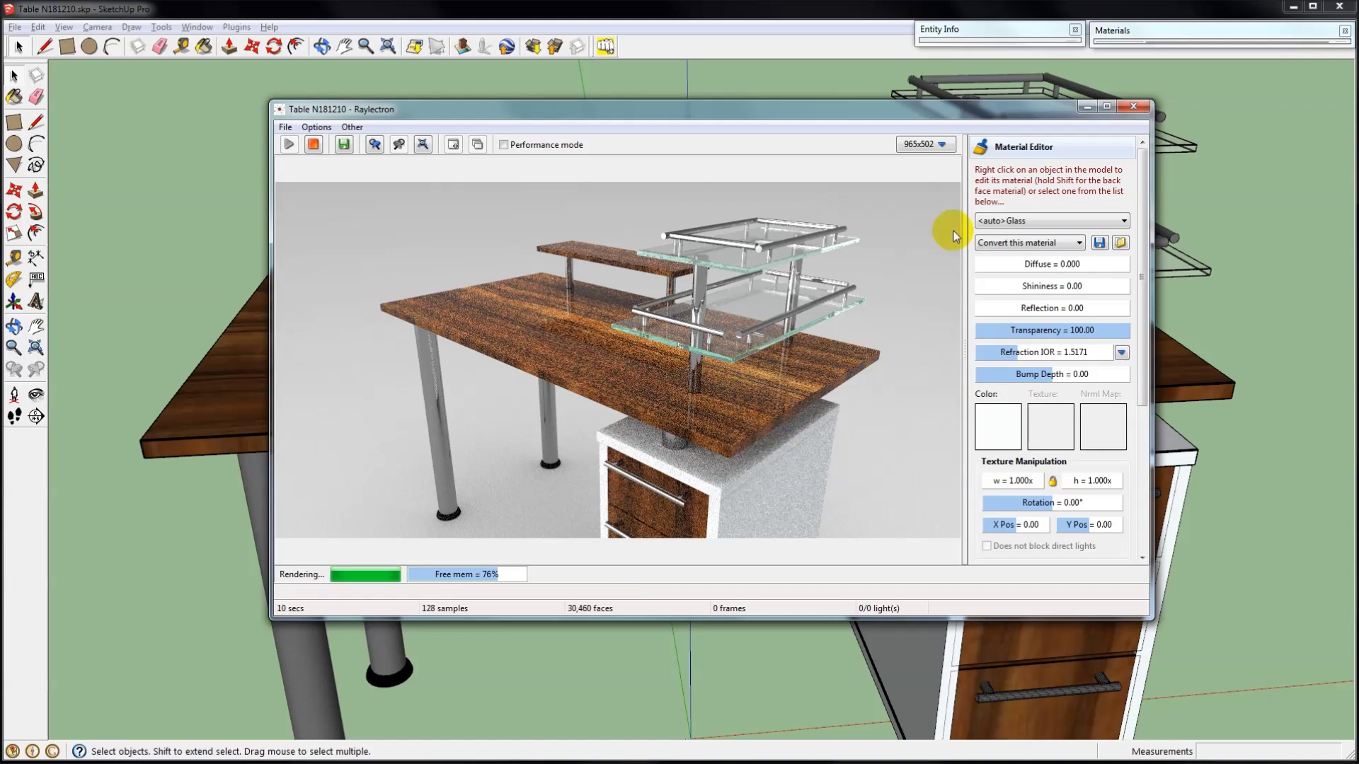
# Examine the list of the model's materials and the conversion types offered for the tabletop's wood material.
pyautogui.click(1055, 221)
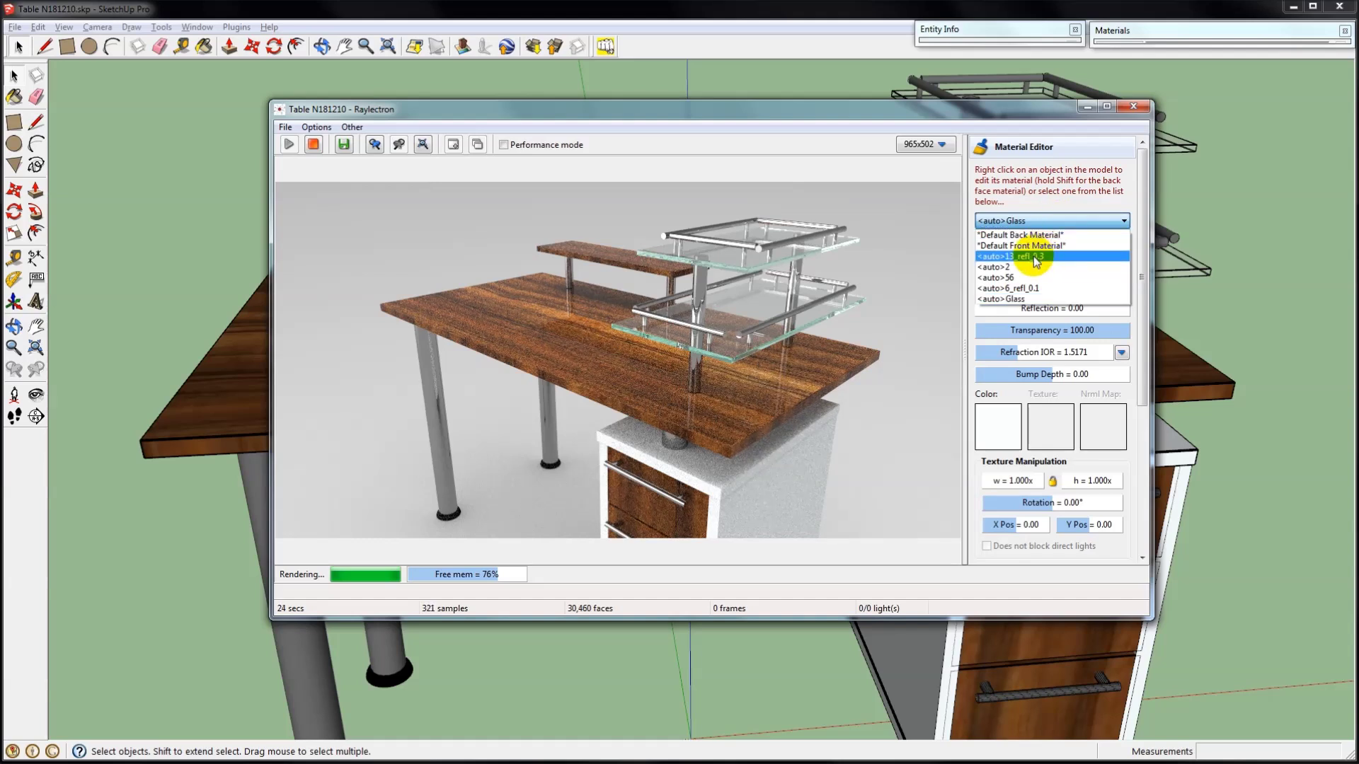
pyautogui.click(1032, 187)
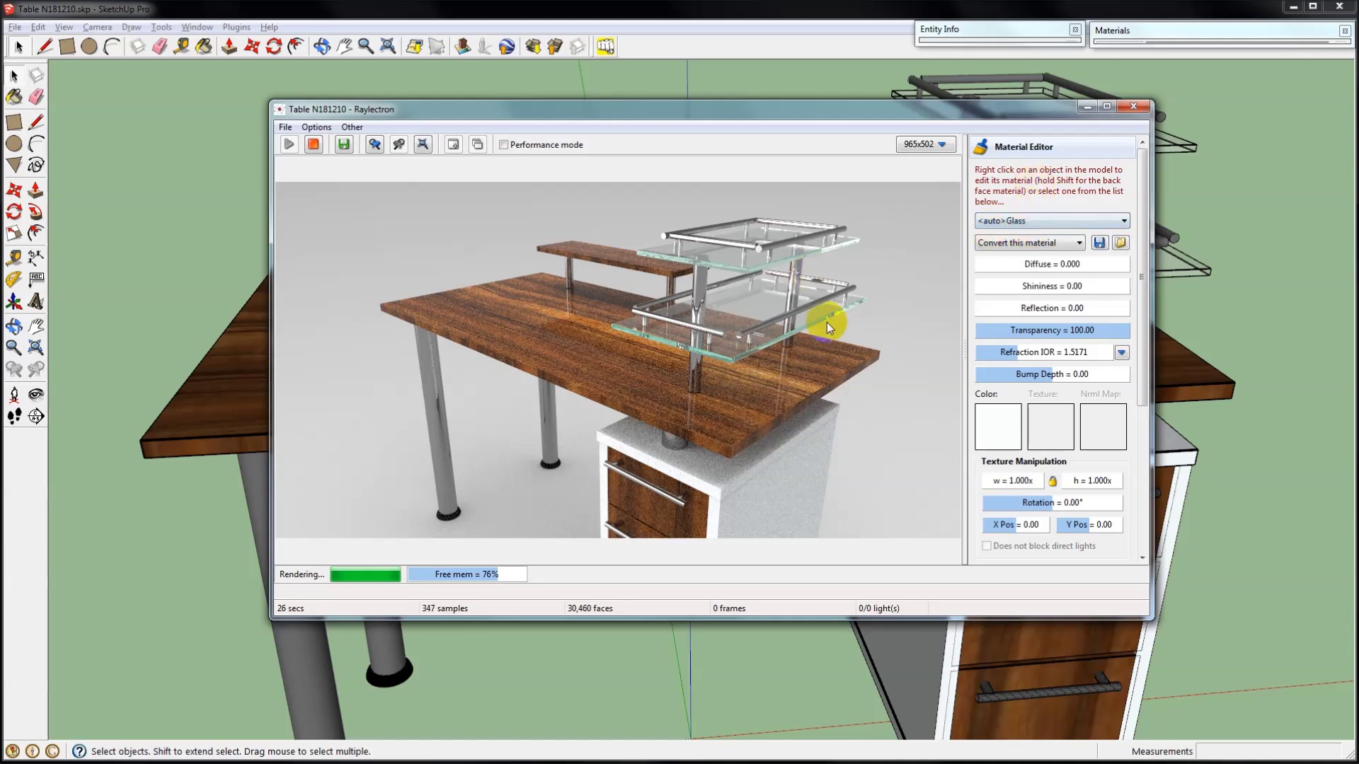
pyautogui.click(1012, 221)
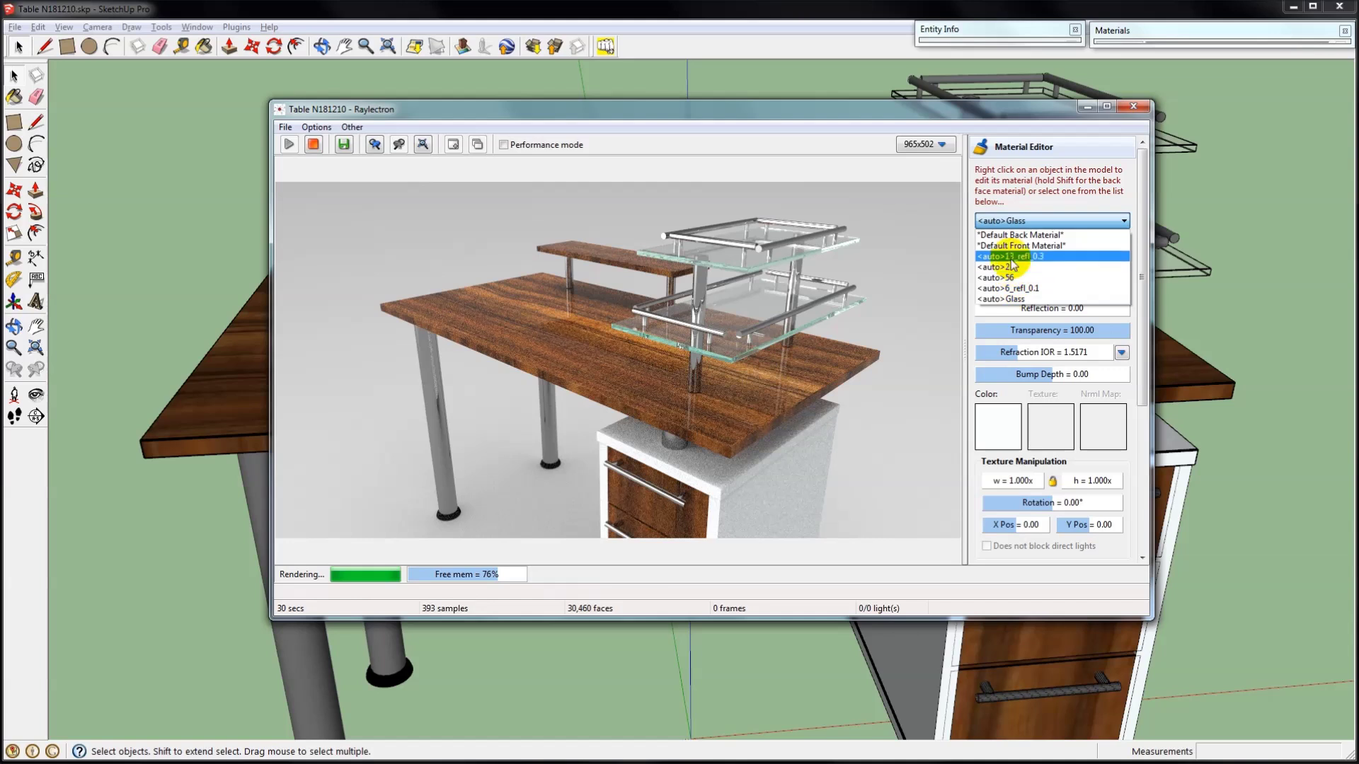
pyautogui.click(1025, 189)
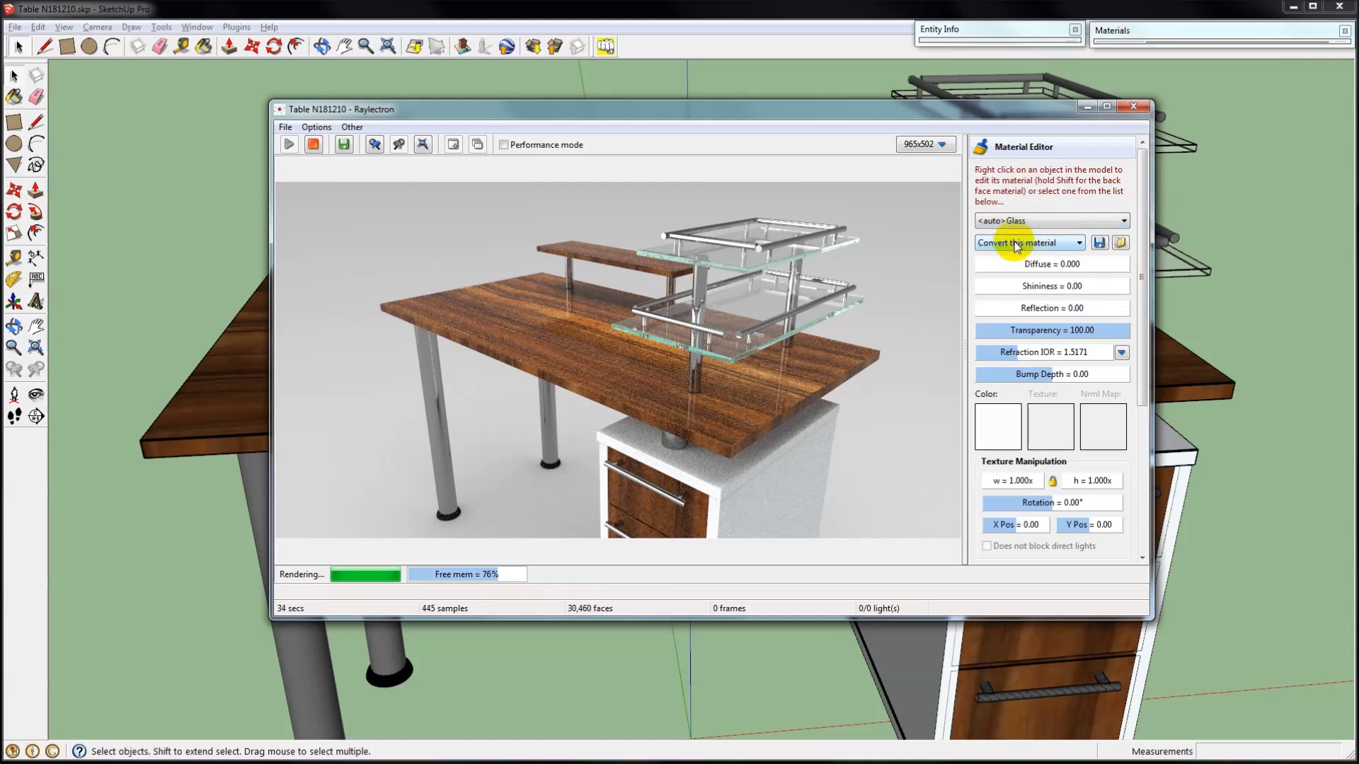
pyautogui.rightClick(766, 375)
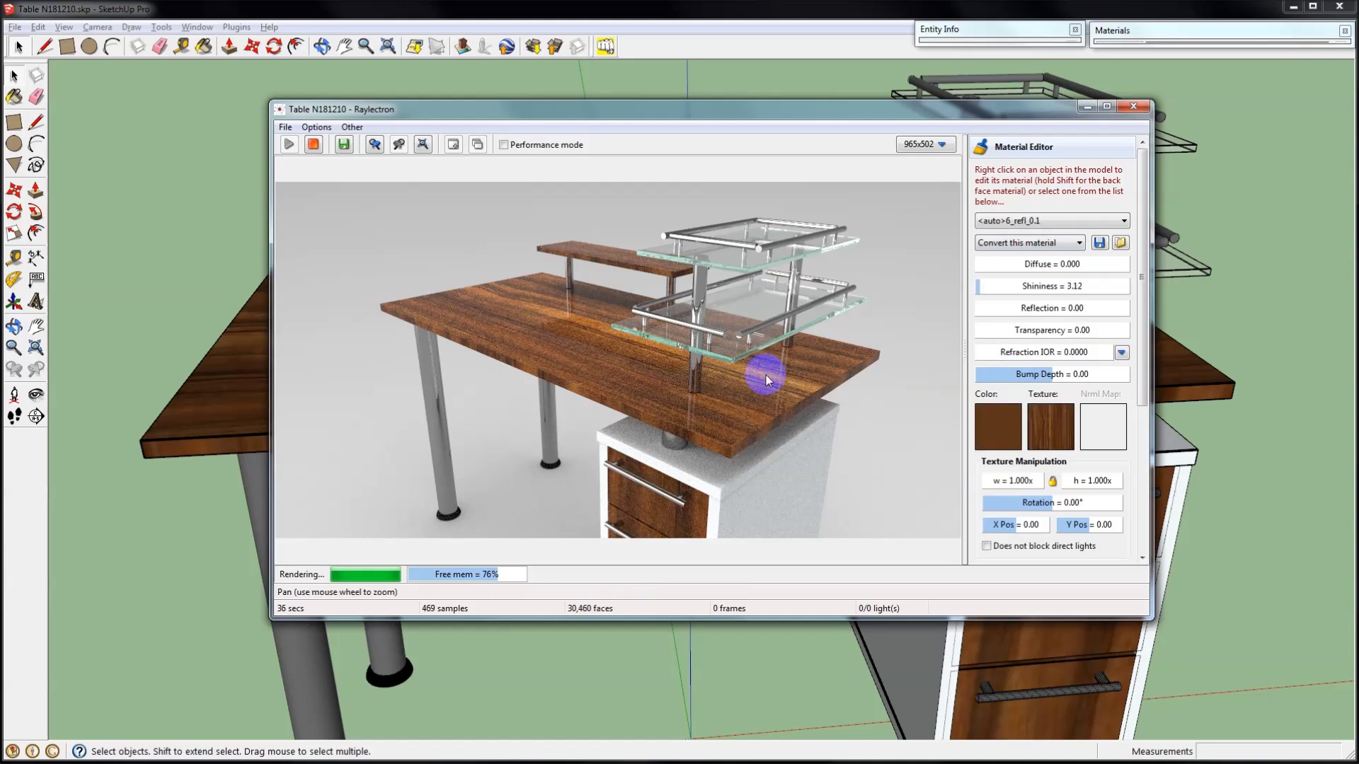
pyautogui.click(1065, 244)
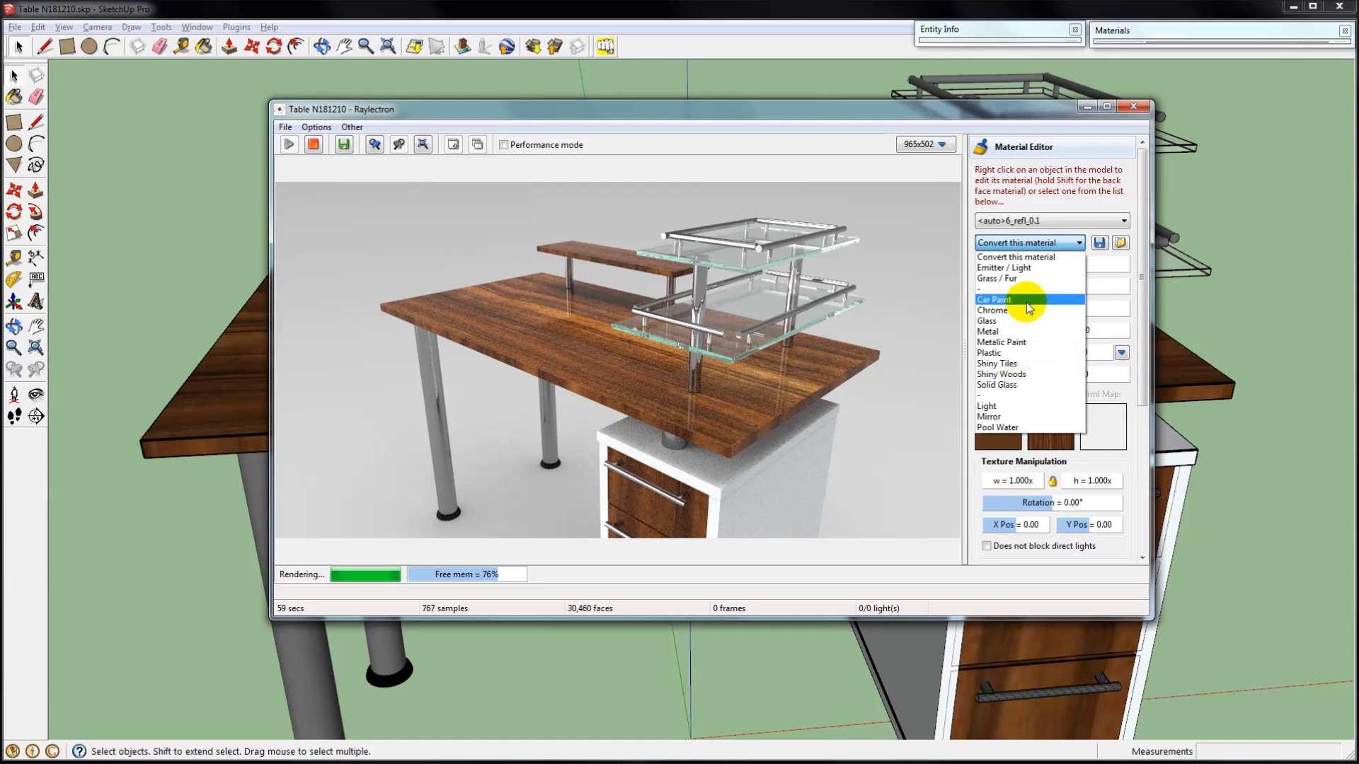
pyautogui.click(1069, 220)
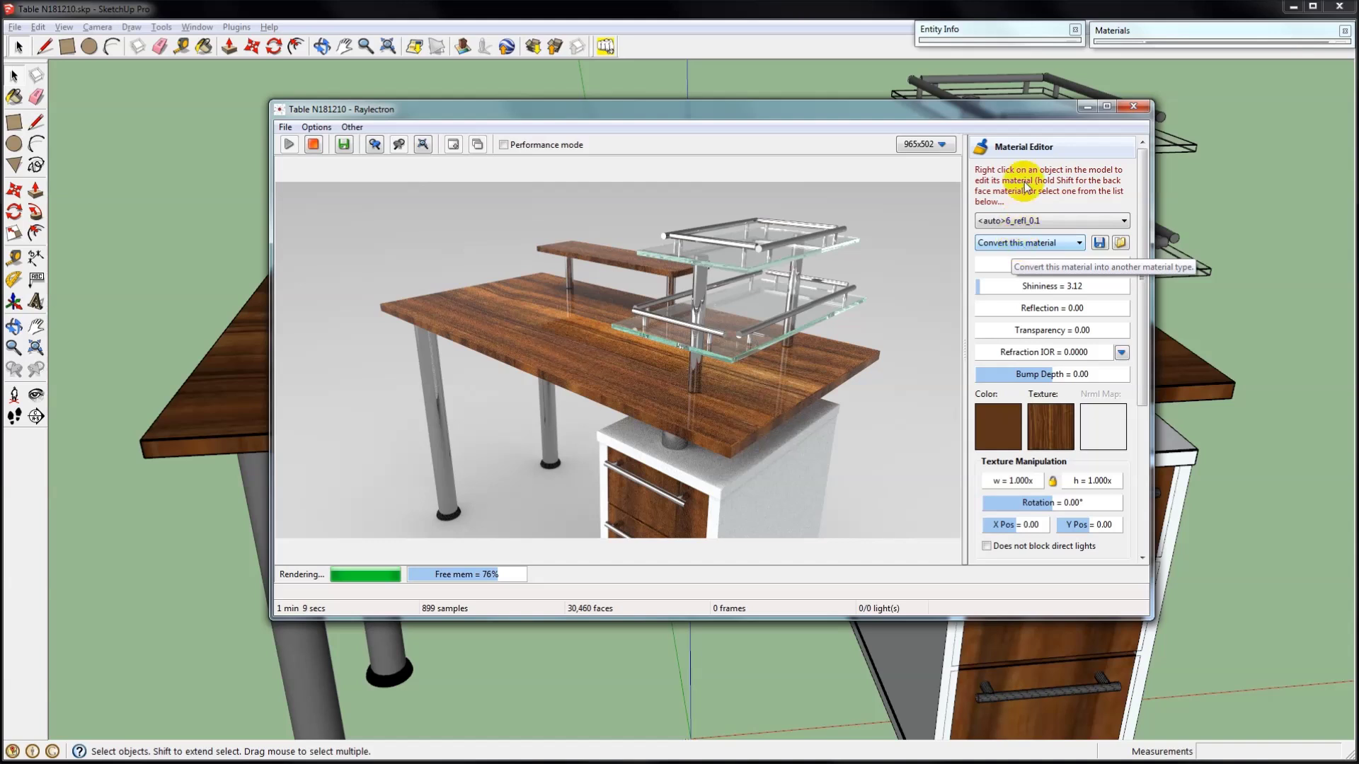
pyautogui.click(1027, 148)
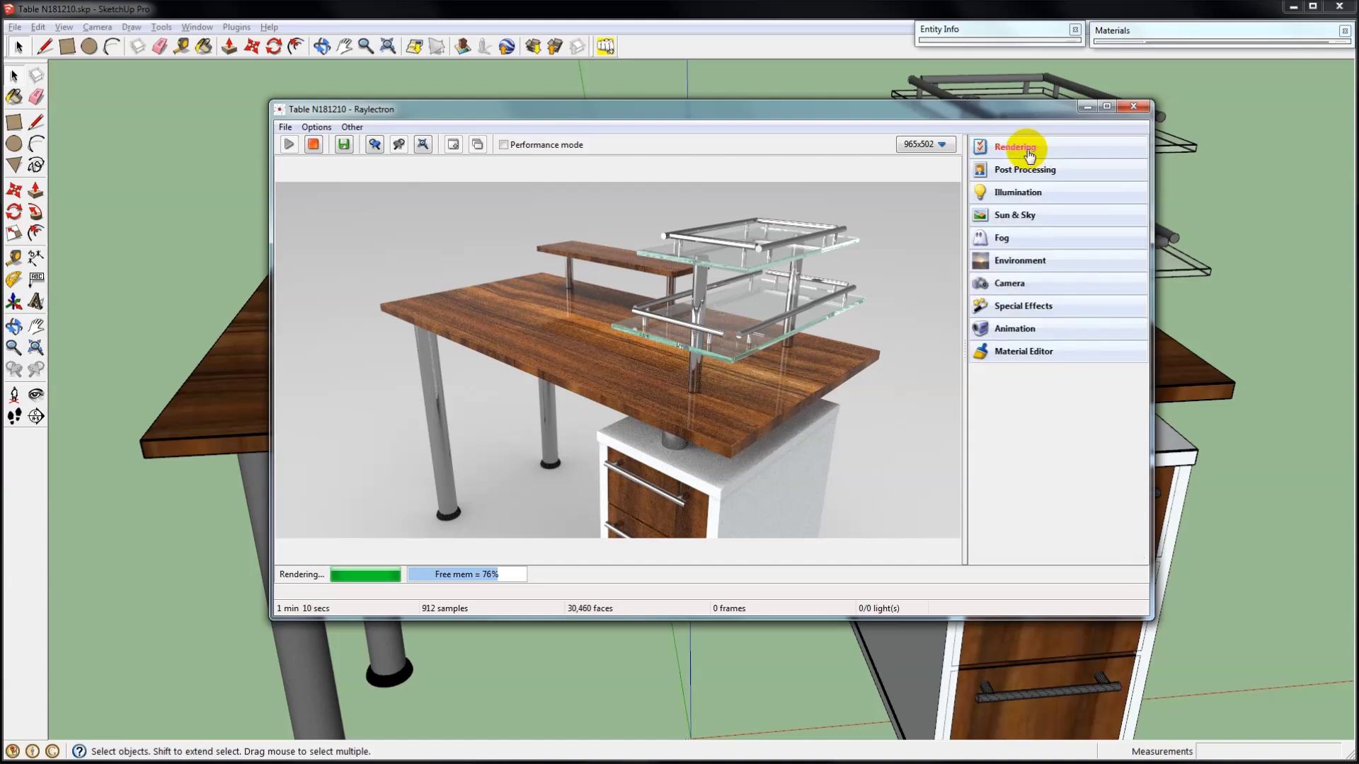
pyautogui.click(1025, 354)
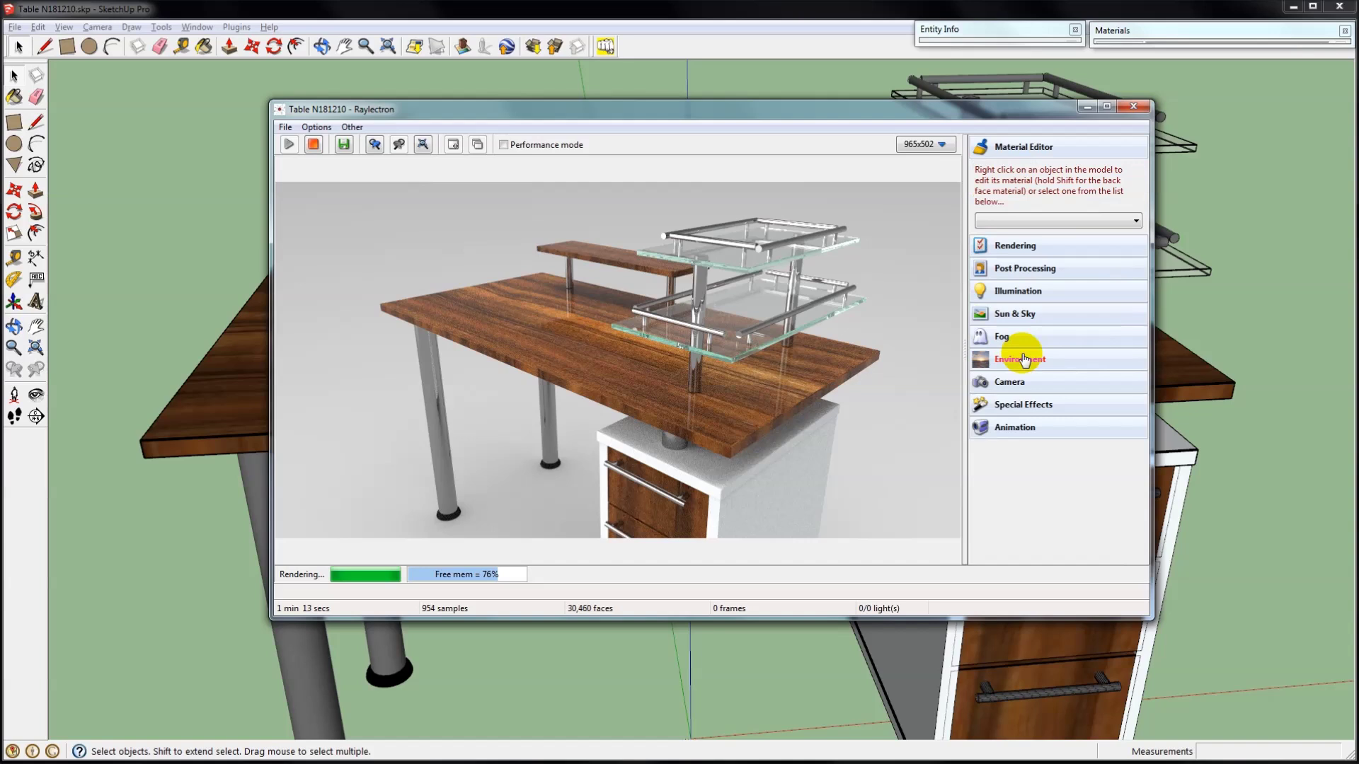
pyautogui.rightClick(779, 386)
pyautogui.click(1011, 243)
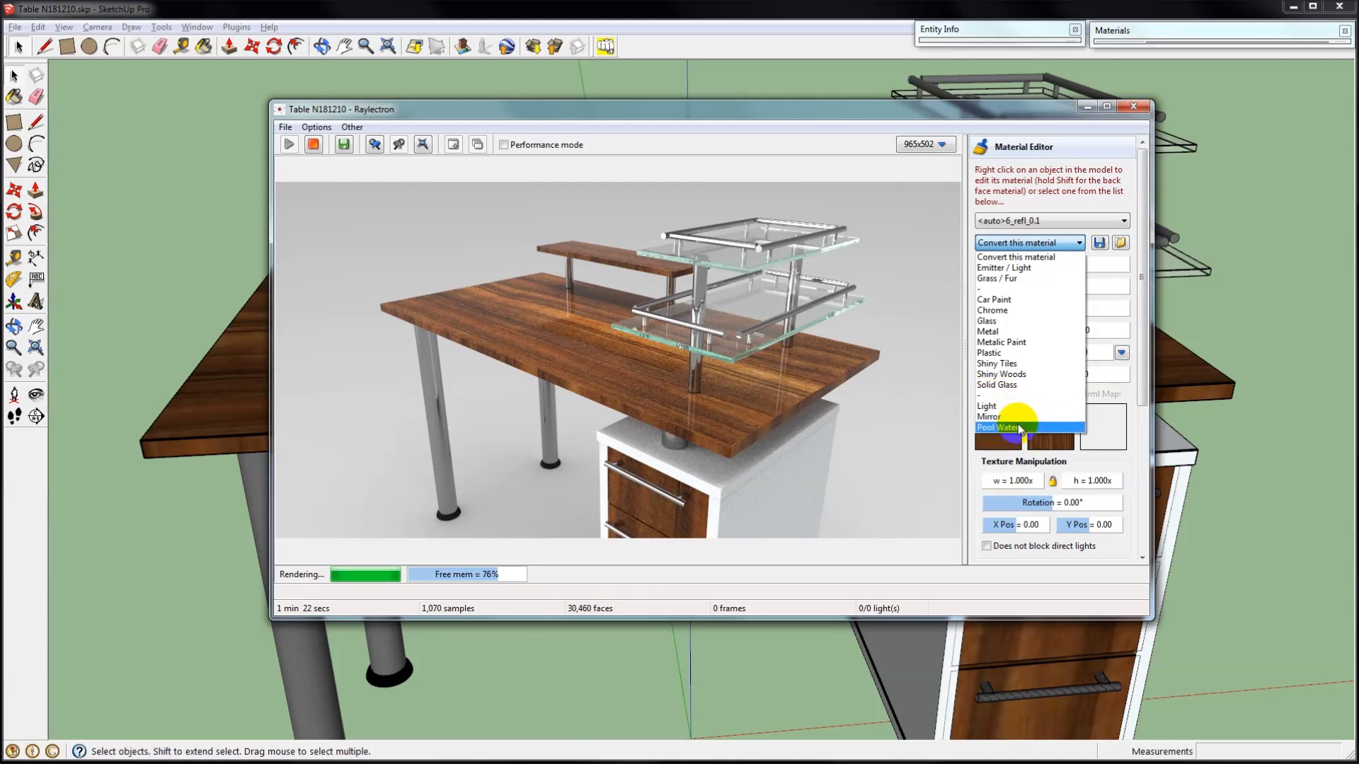
pyautogui.click(940, 291)
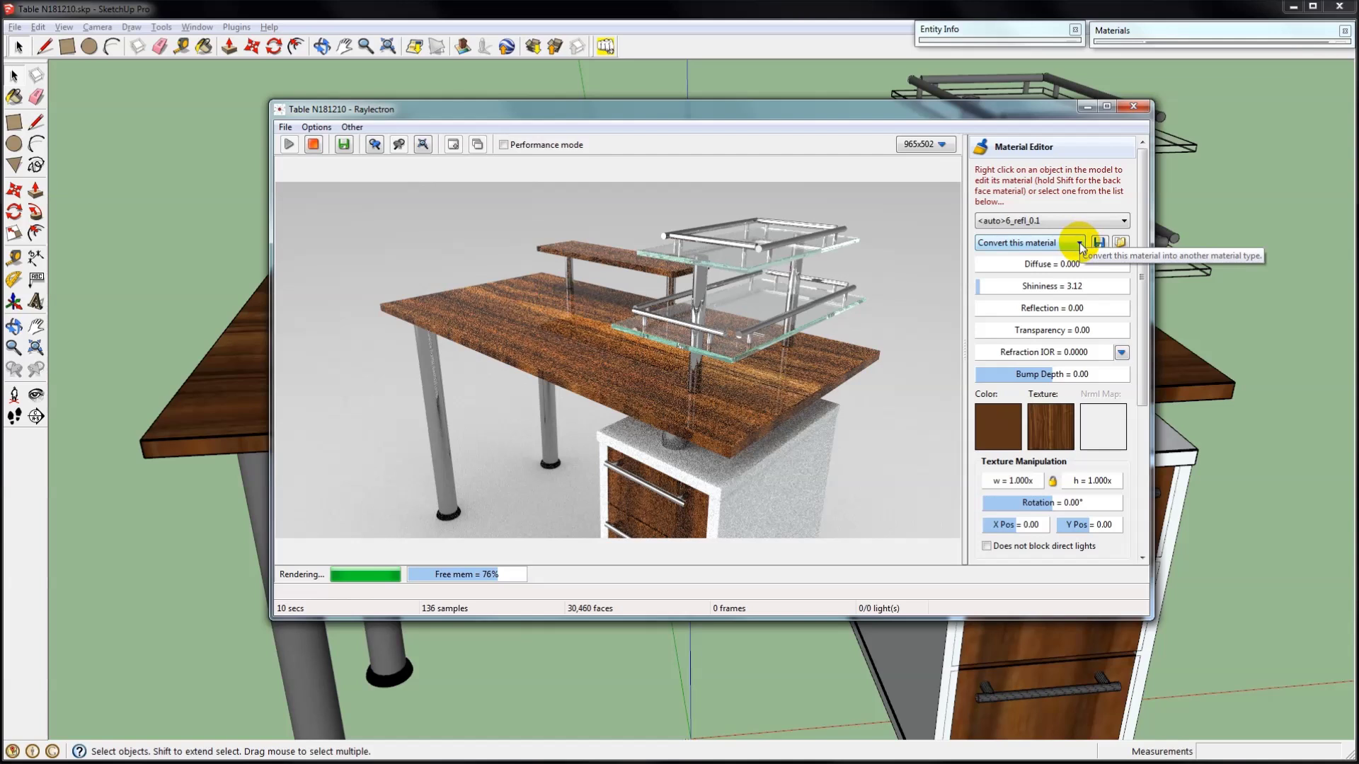
# Save the shelves' glass material to favorites as "Blue Solid Glass" with Save globally enabled, and show the material conversion list.
pyautogui.rightClick(736, 307)
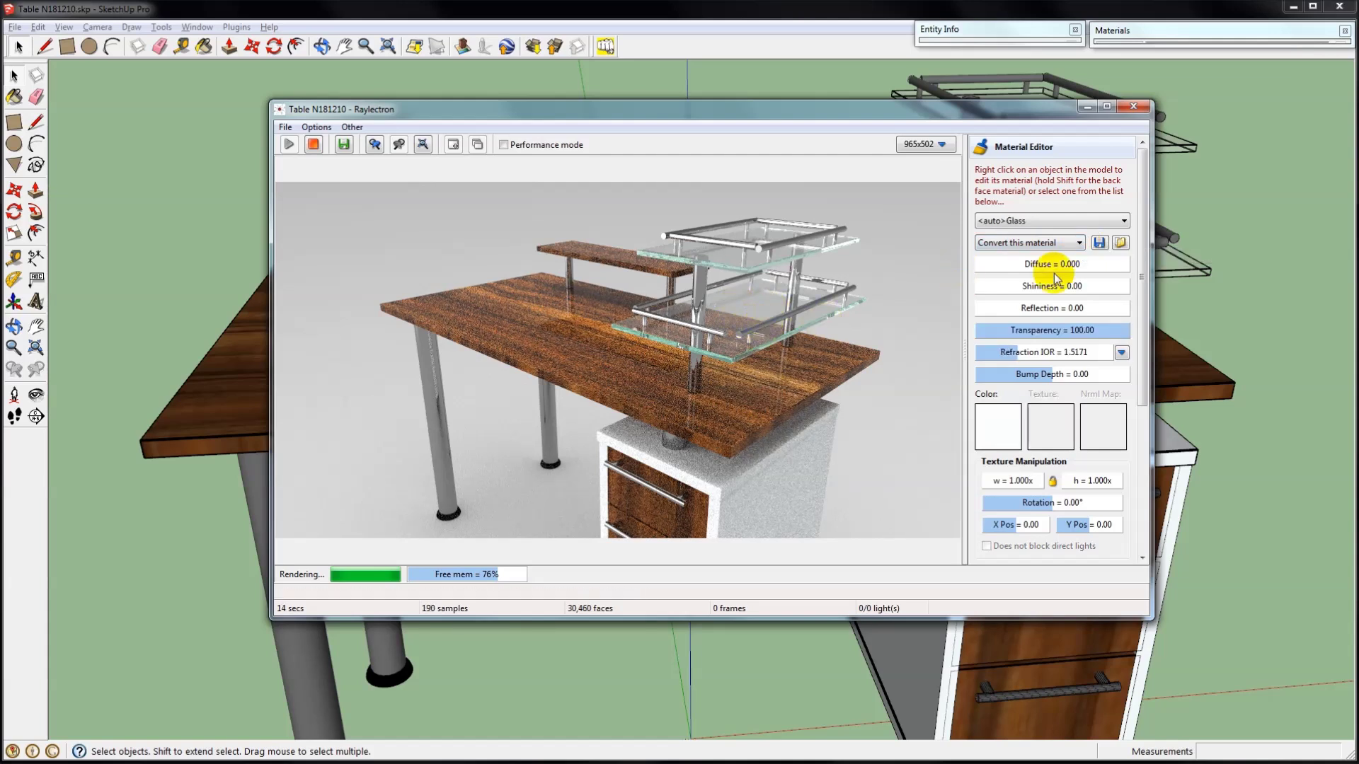
pyautogui.click(1099, 243)
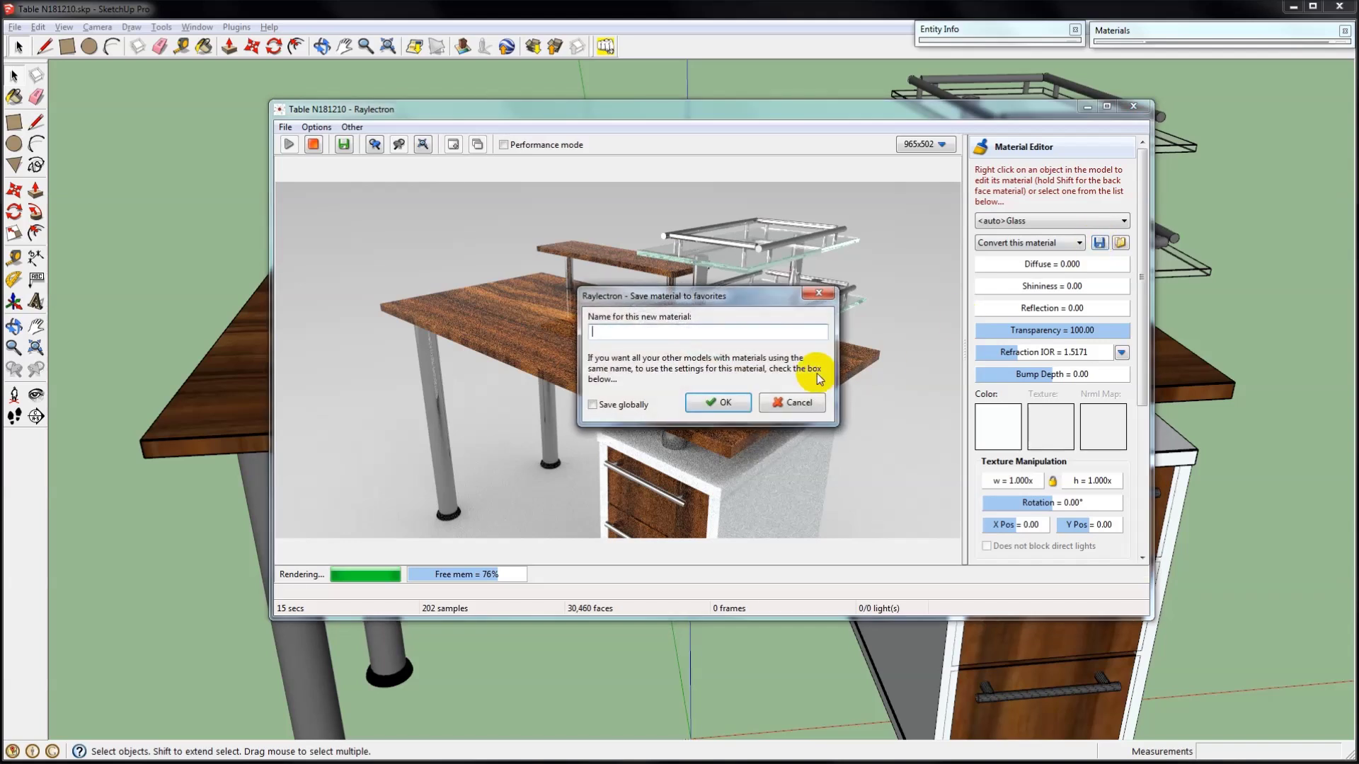
pyautogui.write('Blue Sol')
pyautogui.write('id Glass')
pyautogui.click(620, 404)
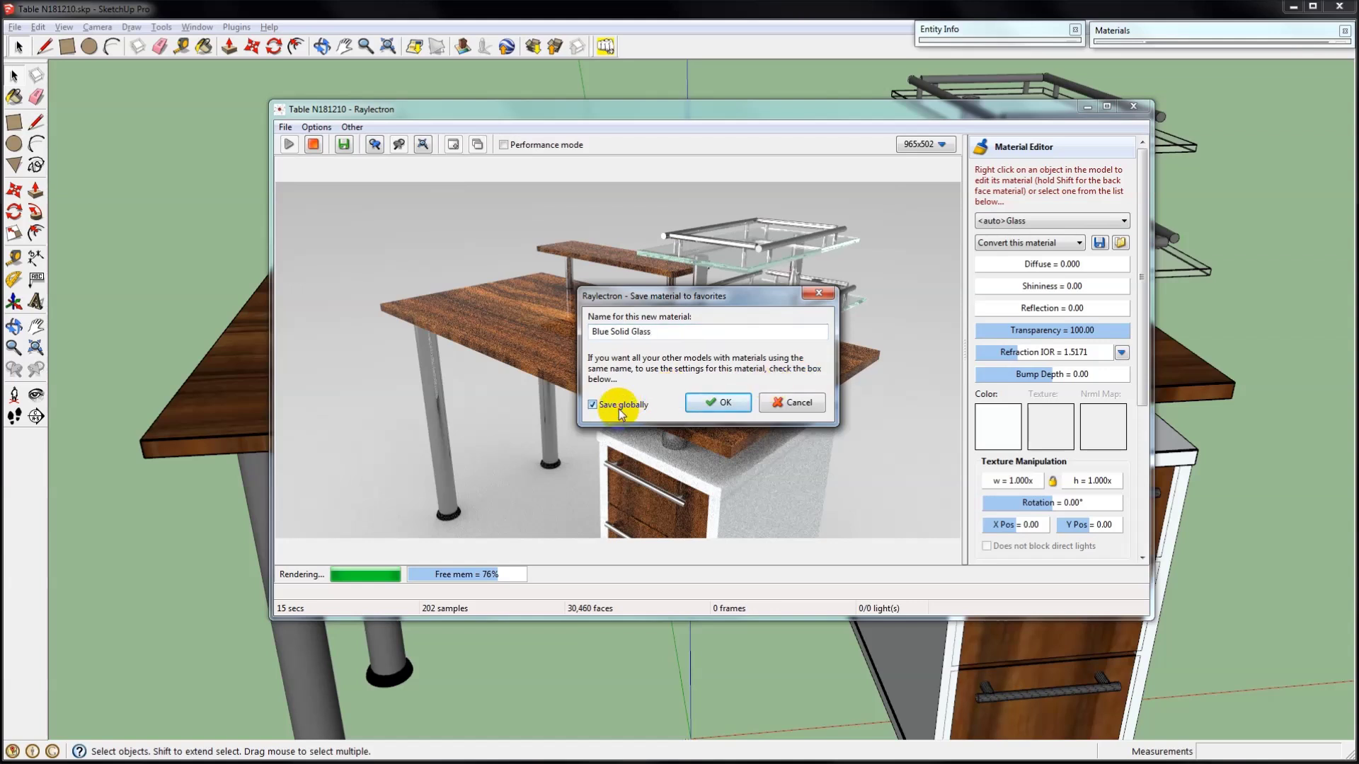
pyautogui.click(719, 404)
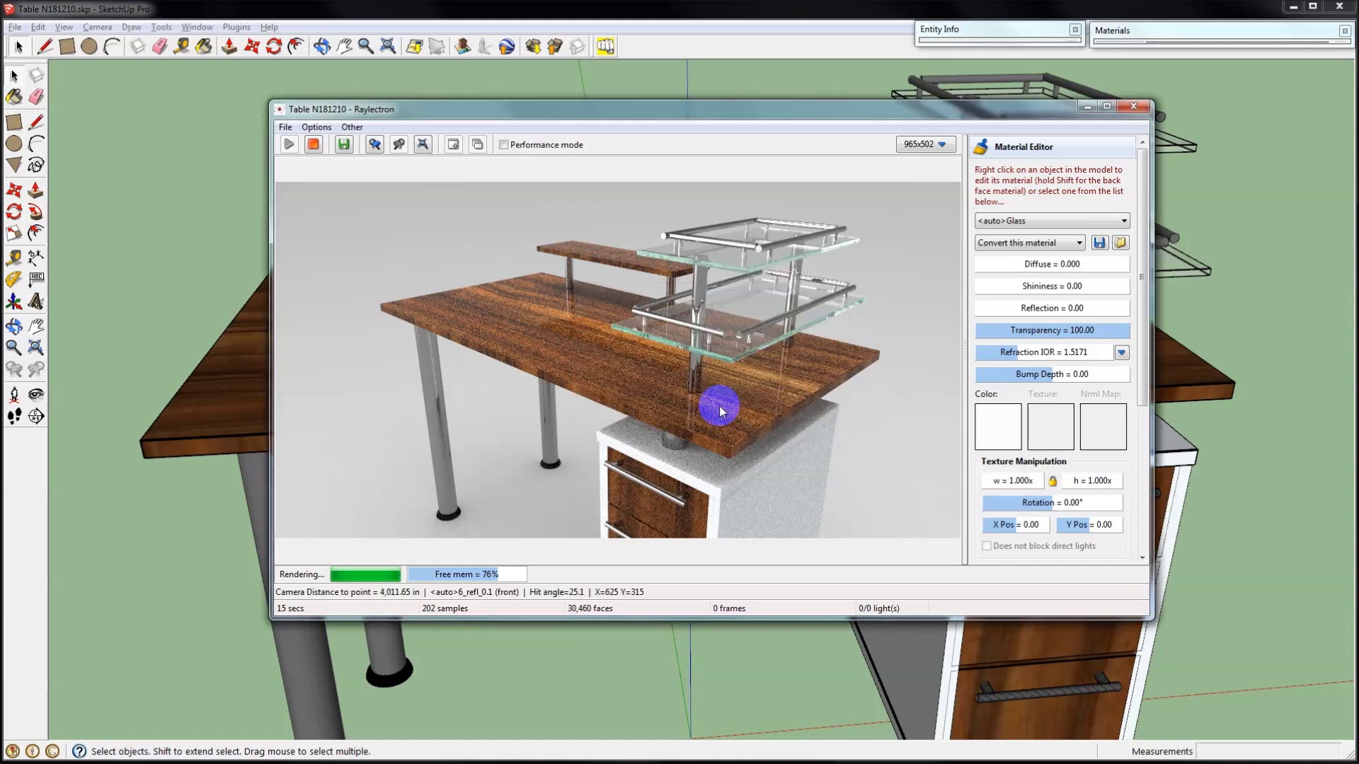
pyautogui.click(1021, 243)
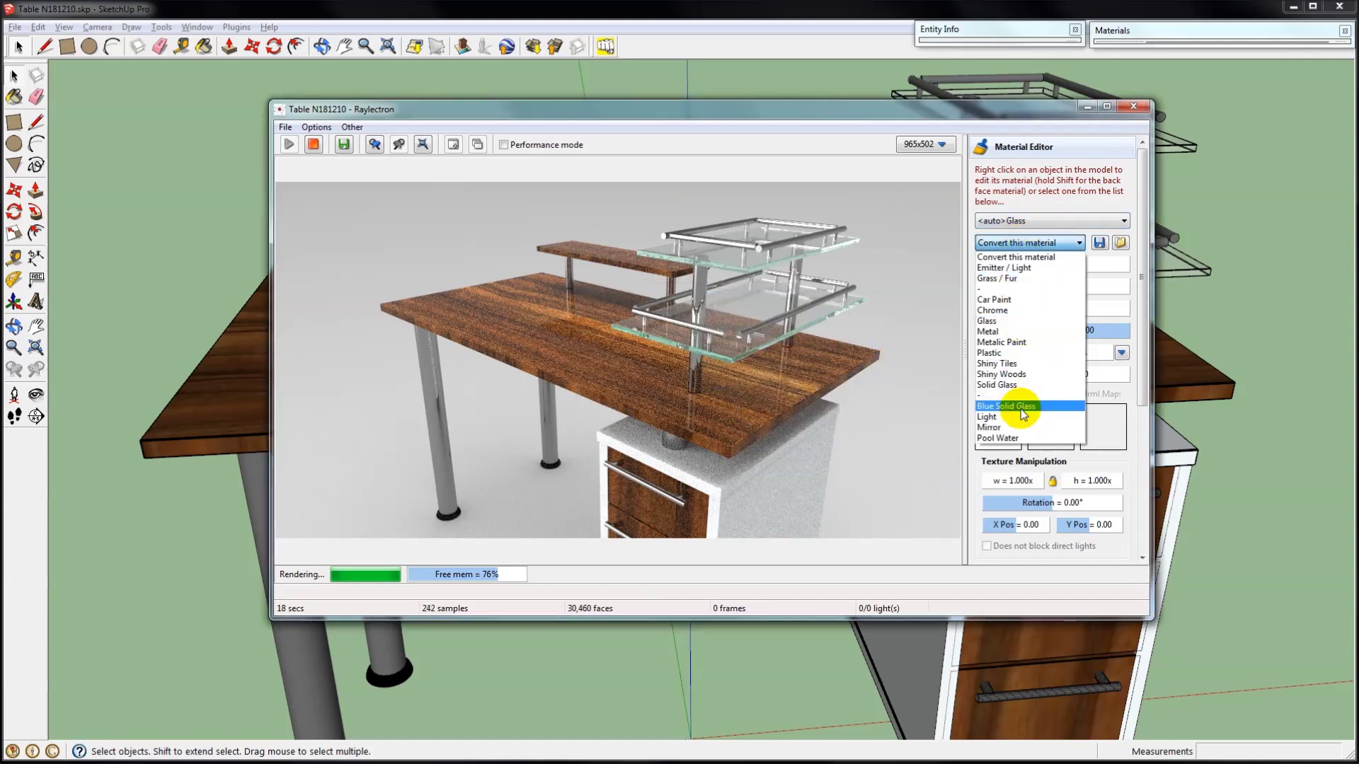
# Close the Raylectron render of the desk without saving the changed model settings.
pyautogui.click(1135, 109)
pyautogui.click(1133, 107)
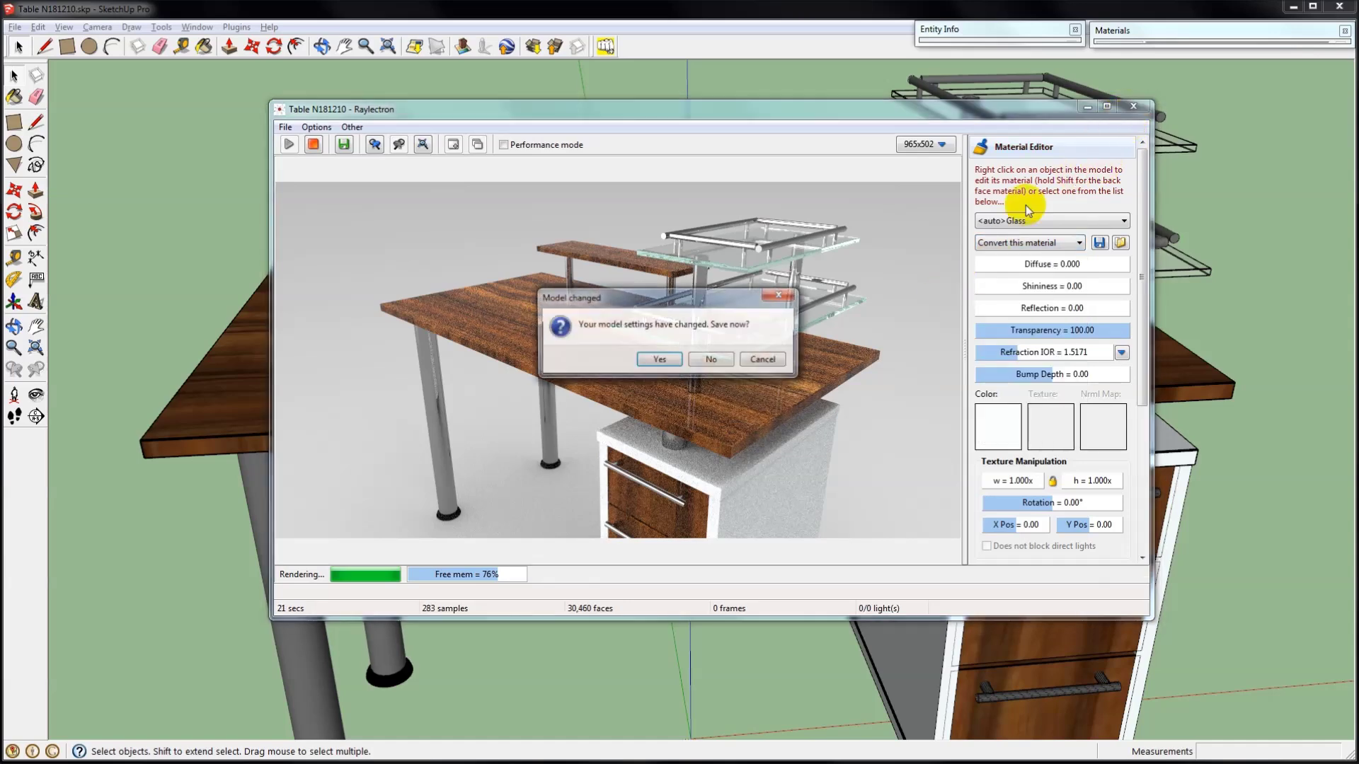
pyautogui.click(705, 358)
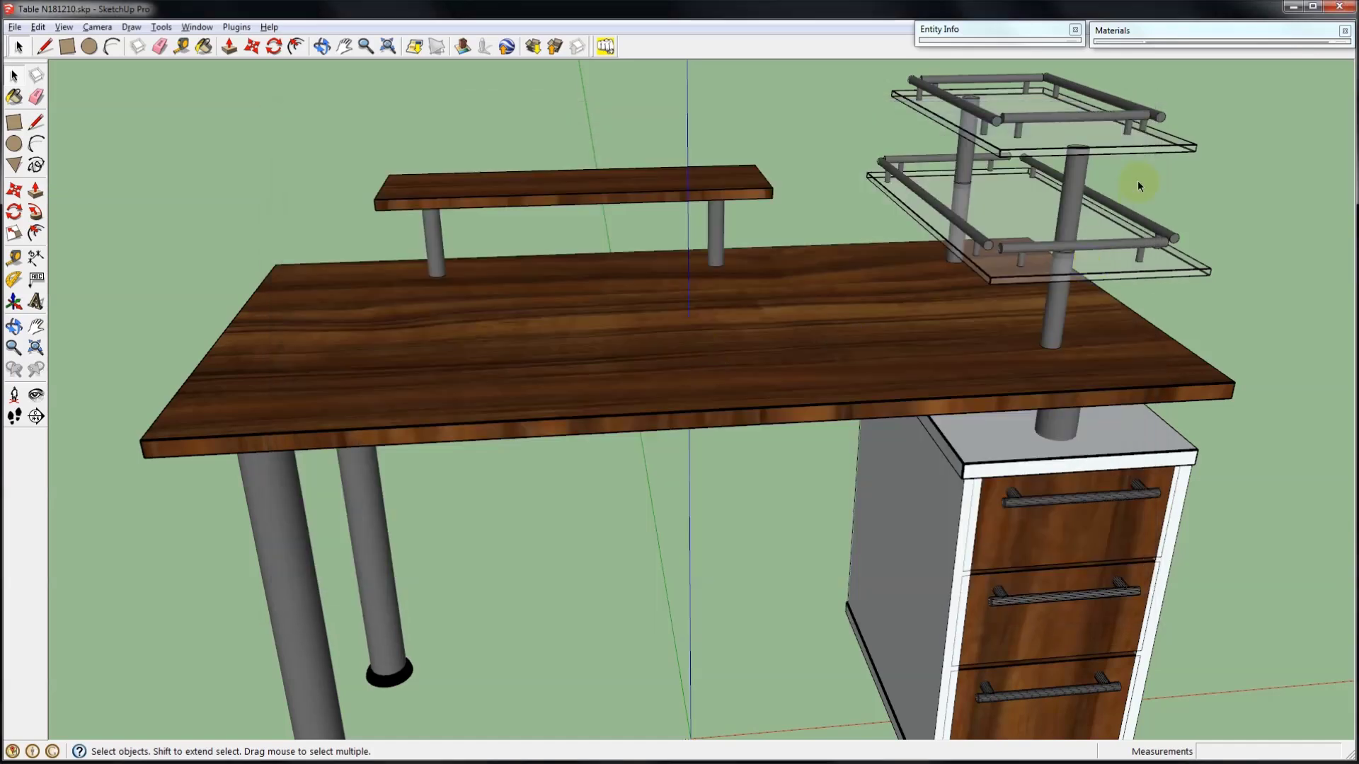
# Sample the shelves' glass material in the SketchUp model and rename it "Blue Solid Glass".
pyautogui.click(1108, 31)
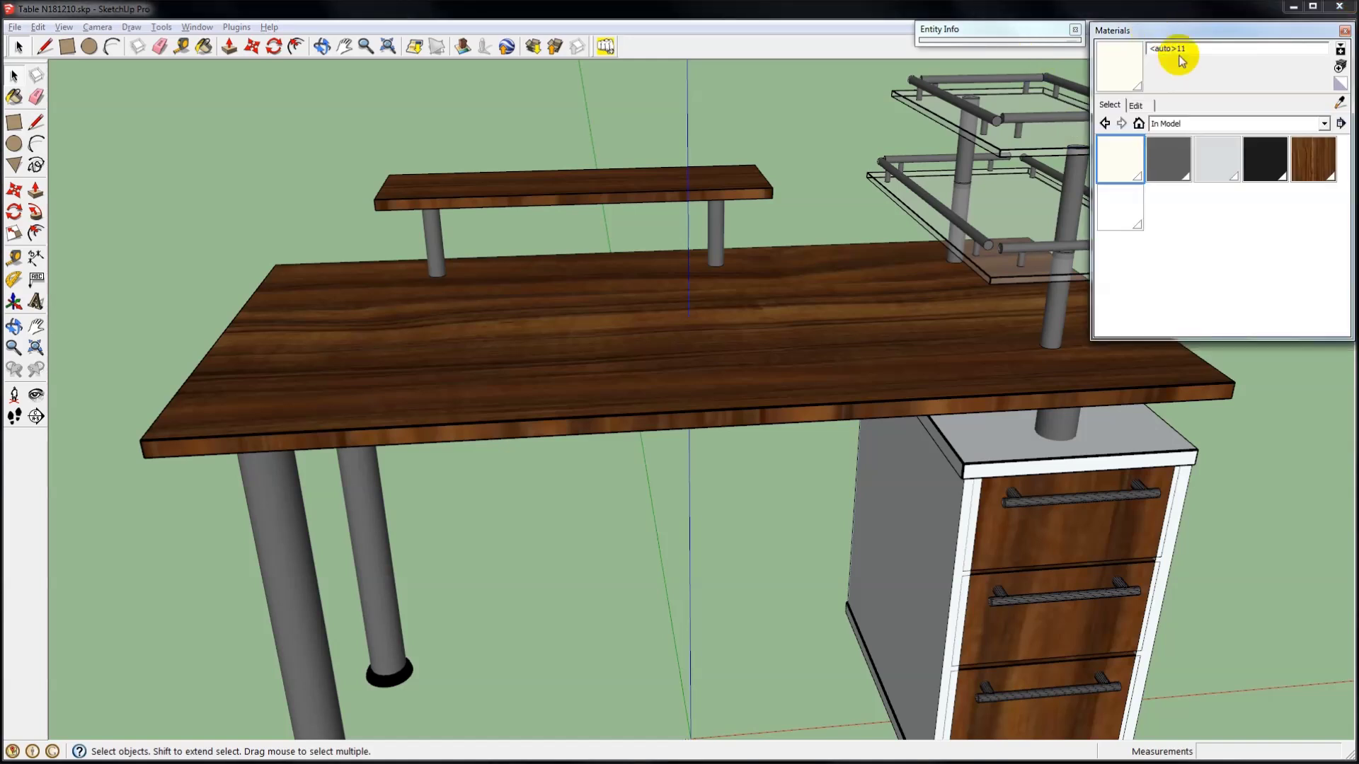
pyautogui.click(1338, 103)
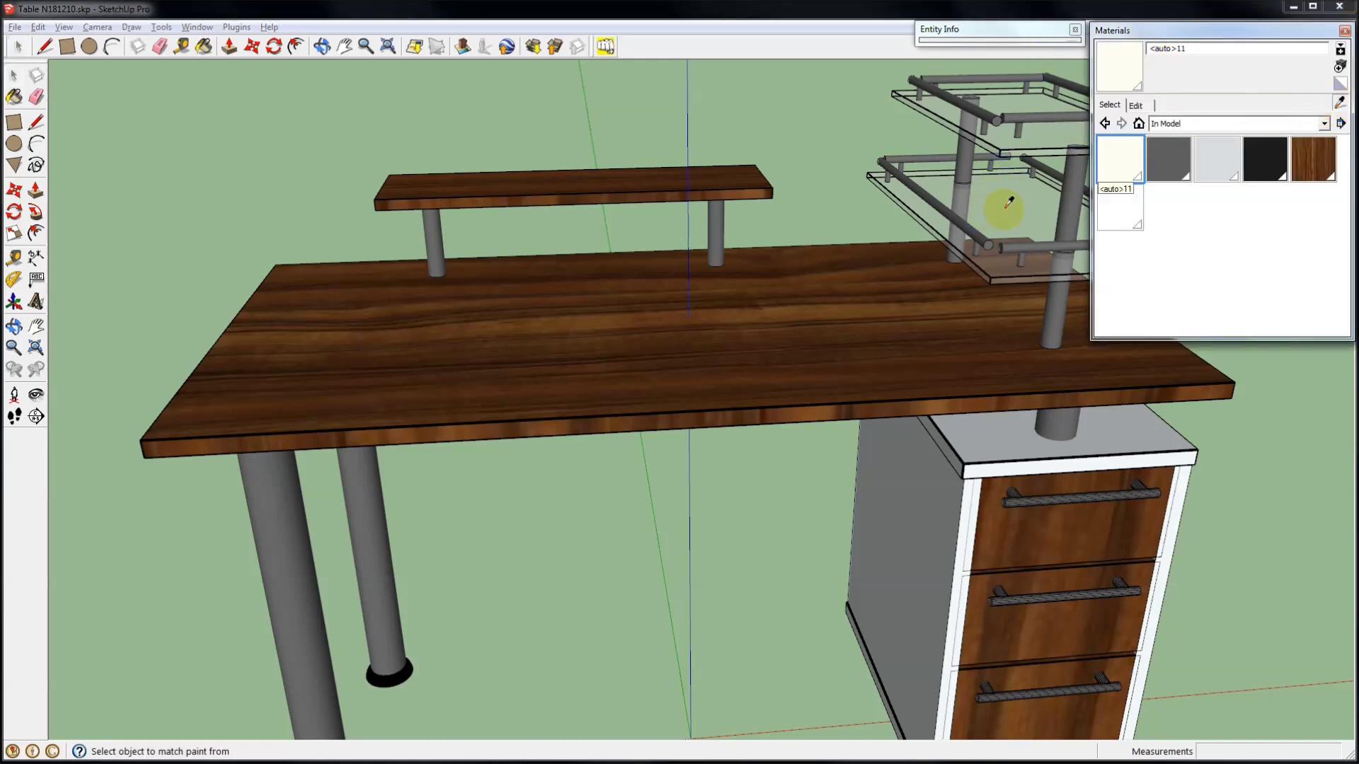
pyautogui.click(1008, 204)
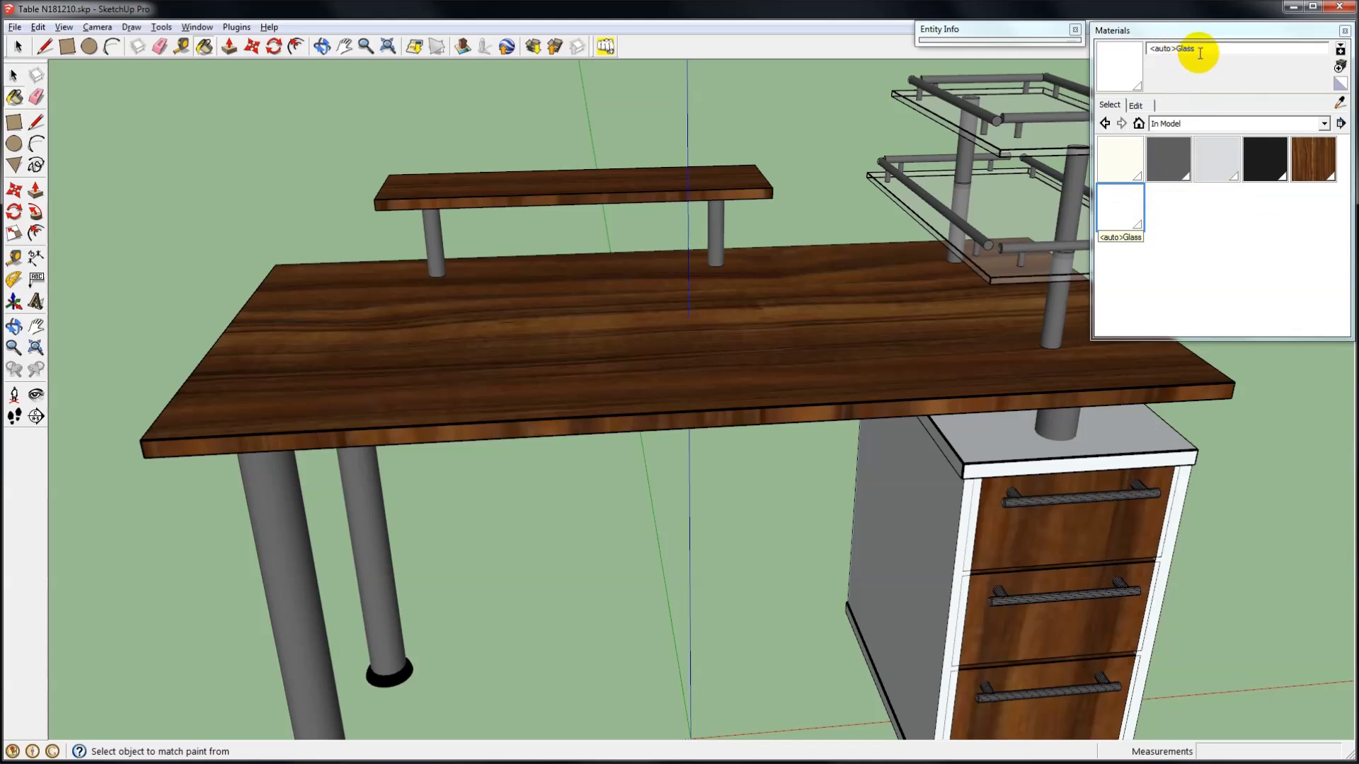
pyautogui.click(1210, 50)
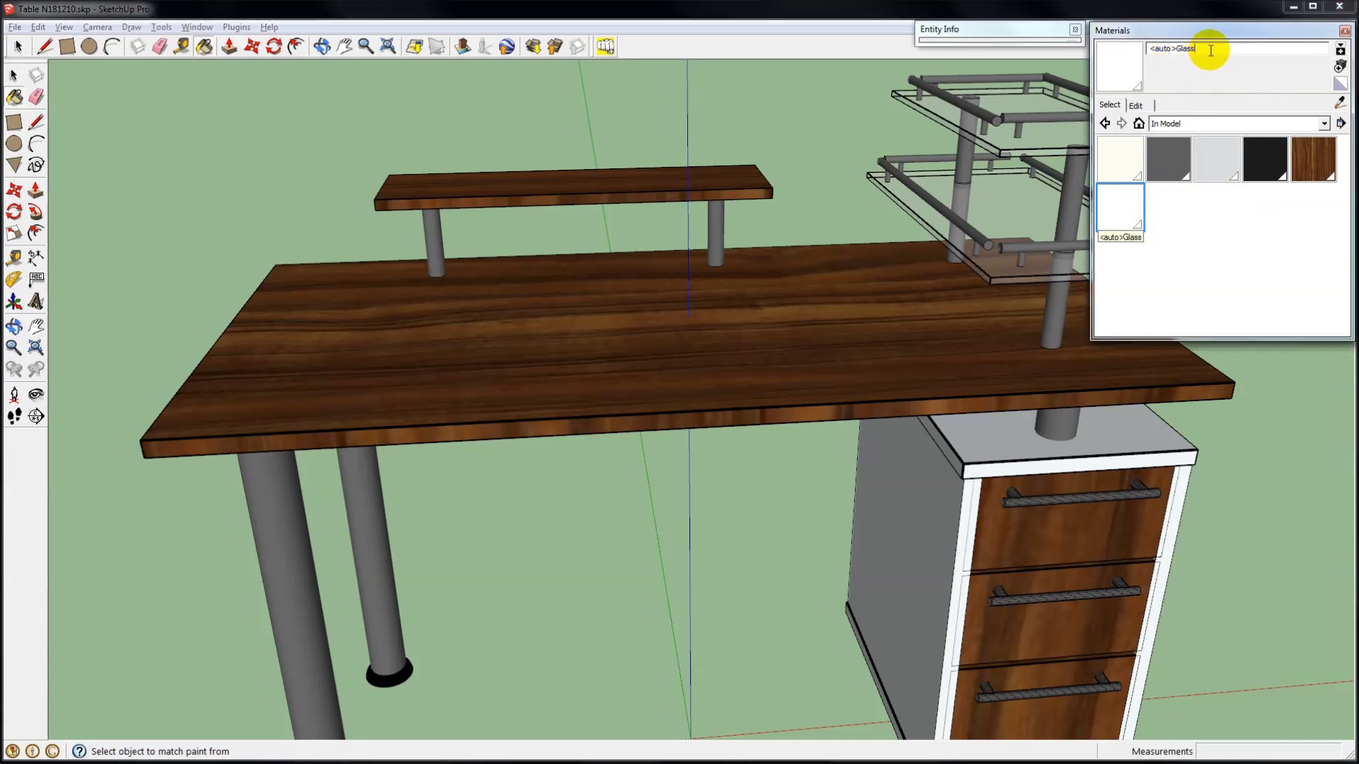
pyautogui.doubleClick(1211, 50)
pyautogui.hotkey('shift', 'Left')
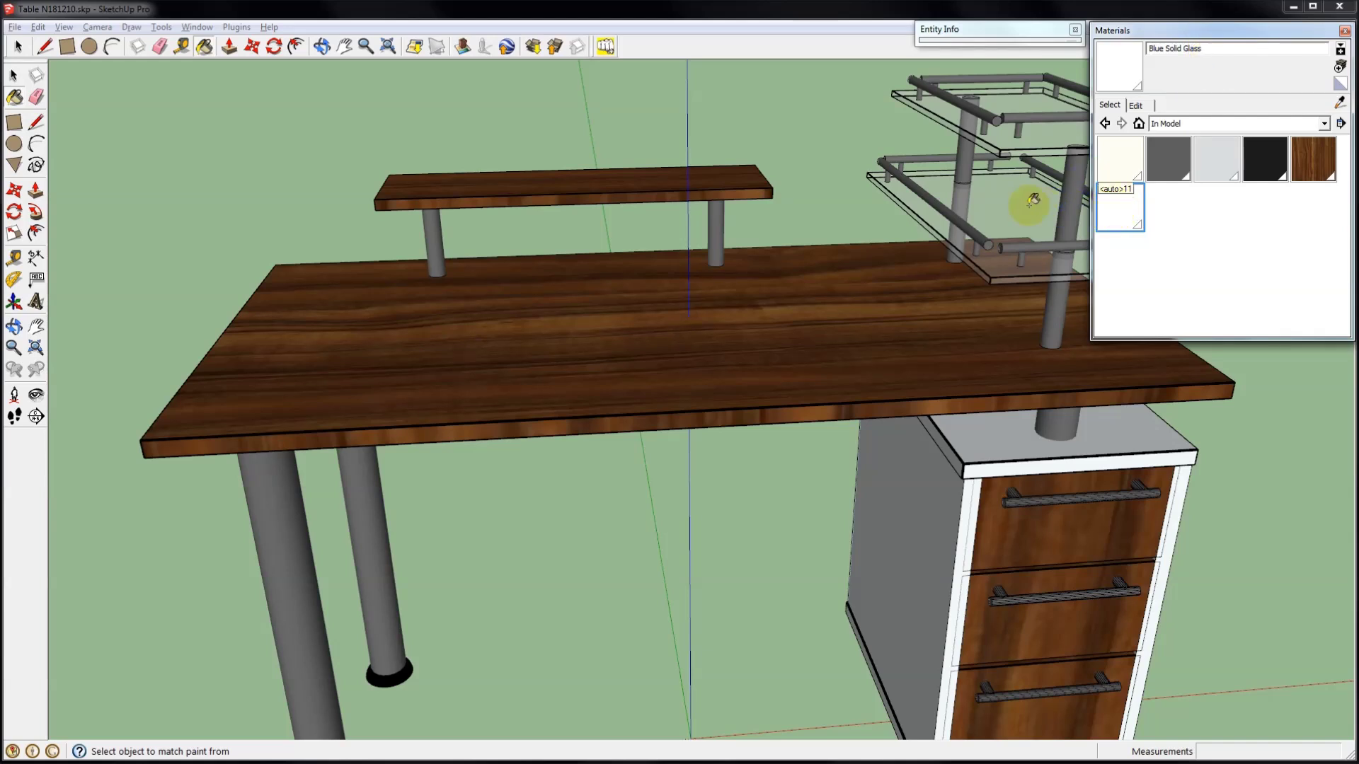
pyautogui.click(18, 48)
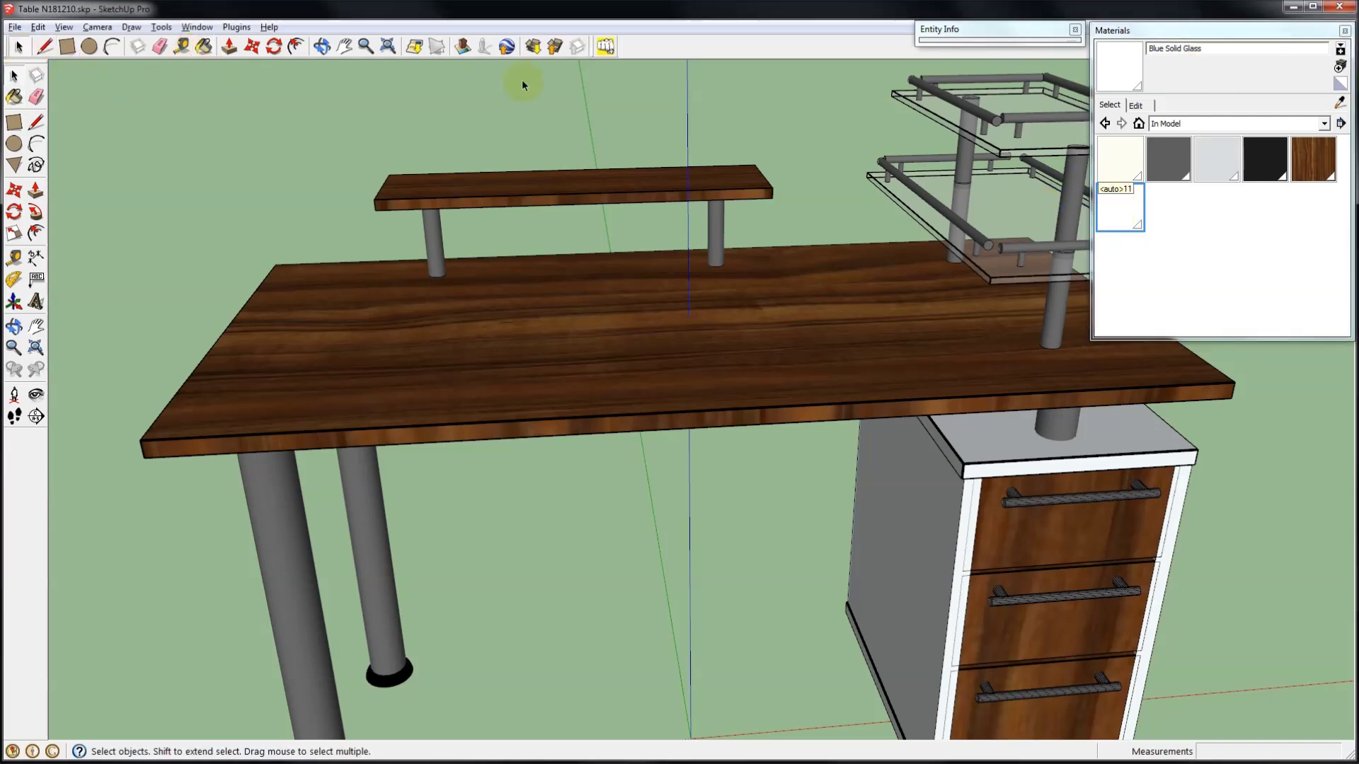
# Export the desk as Table N181210.rof, replacing the existing file, and render it in Raylectron from an angled viewpoint.
pyautogui.click(605, 46)
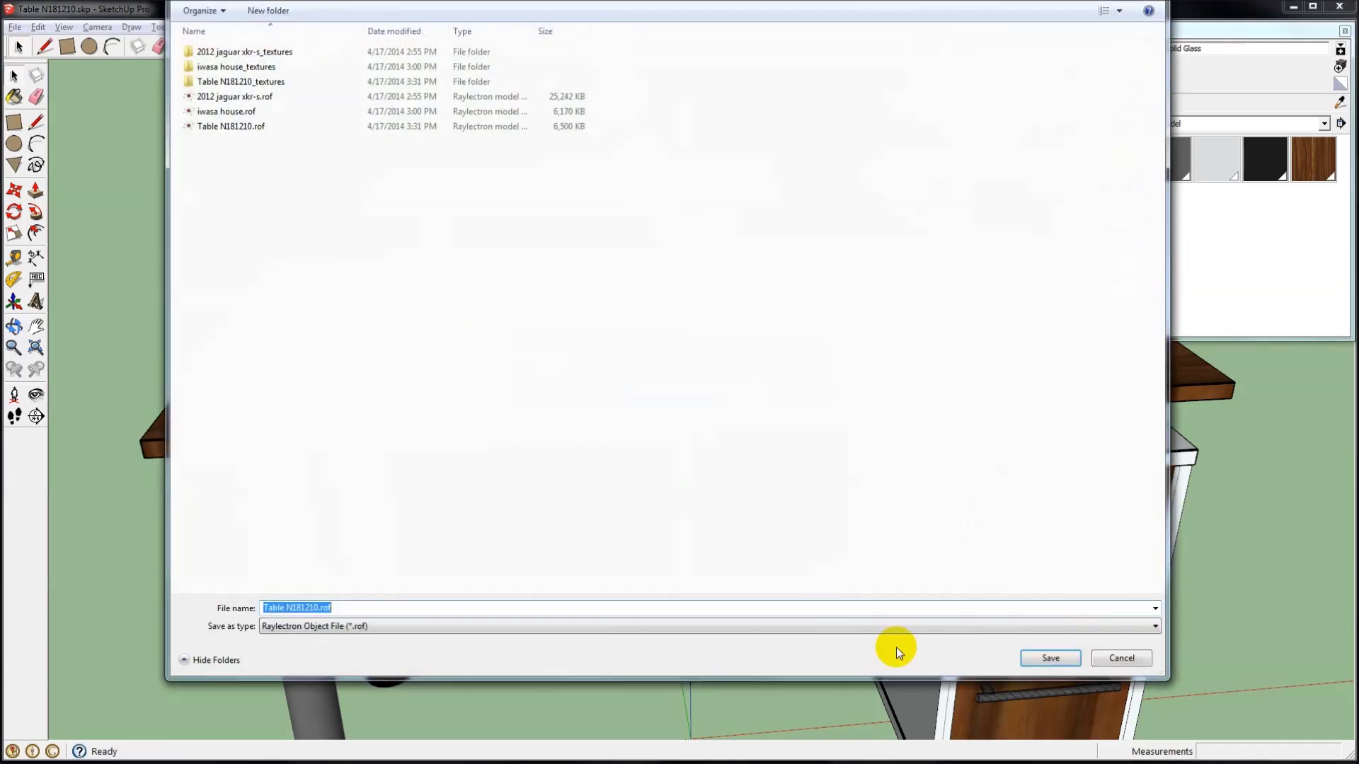
pyautogui.click(1040, 653)
pyautogui.click(711, 362)
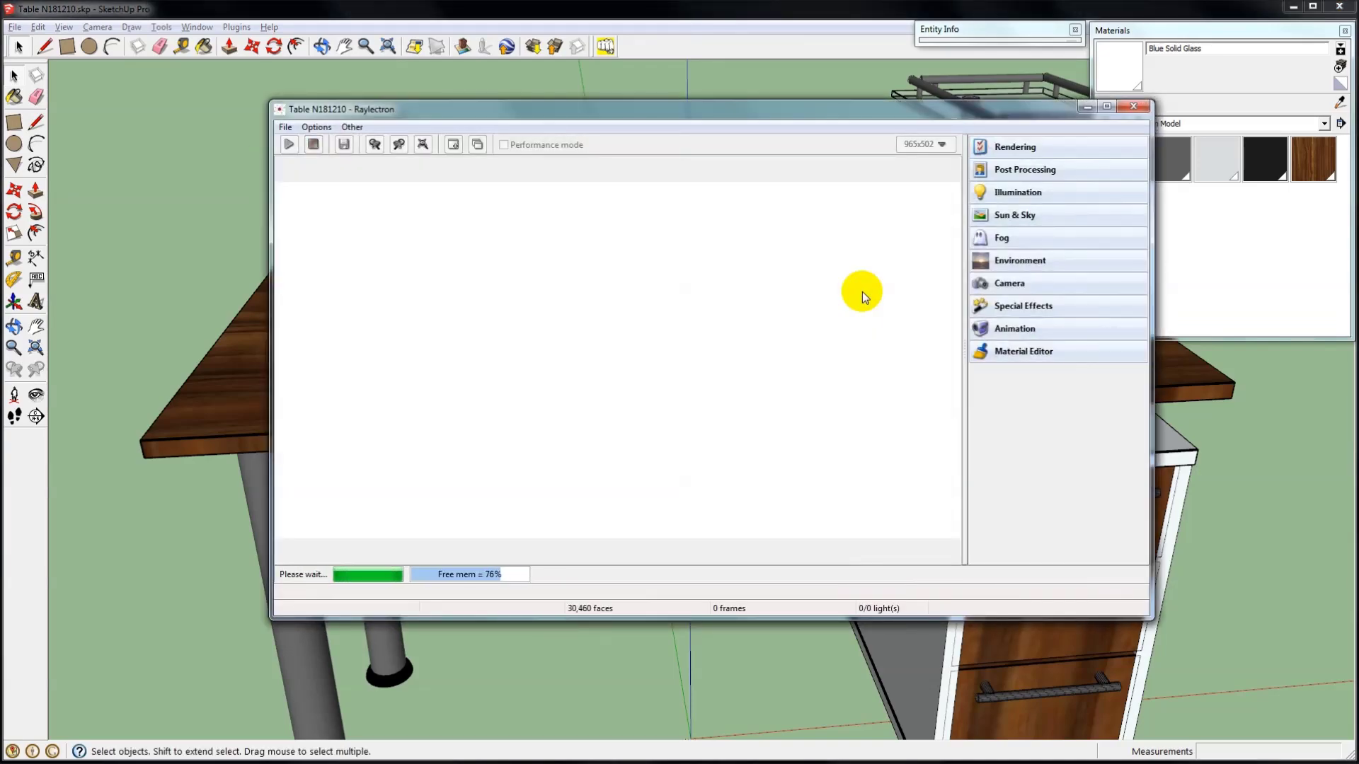
pyautogui.moveTo(908, 316); pyautogui.dragTo(797, 328)
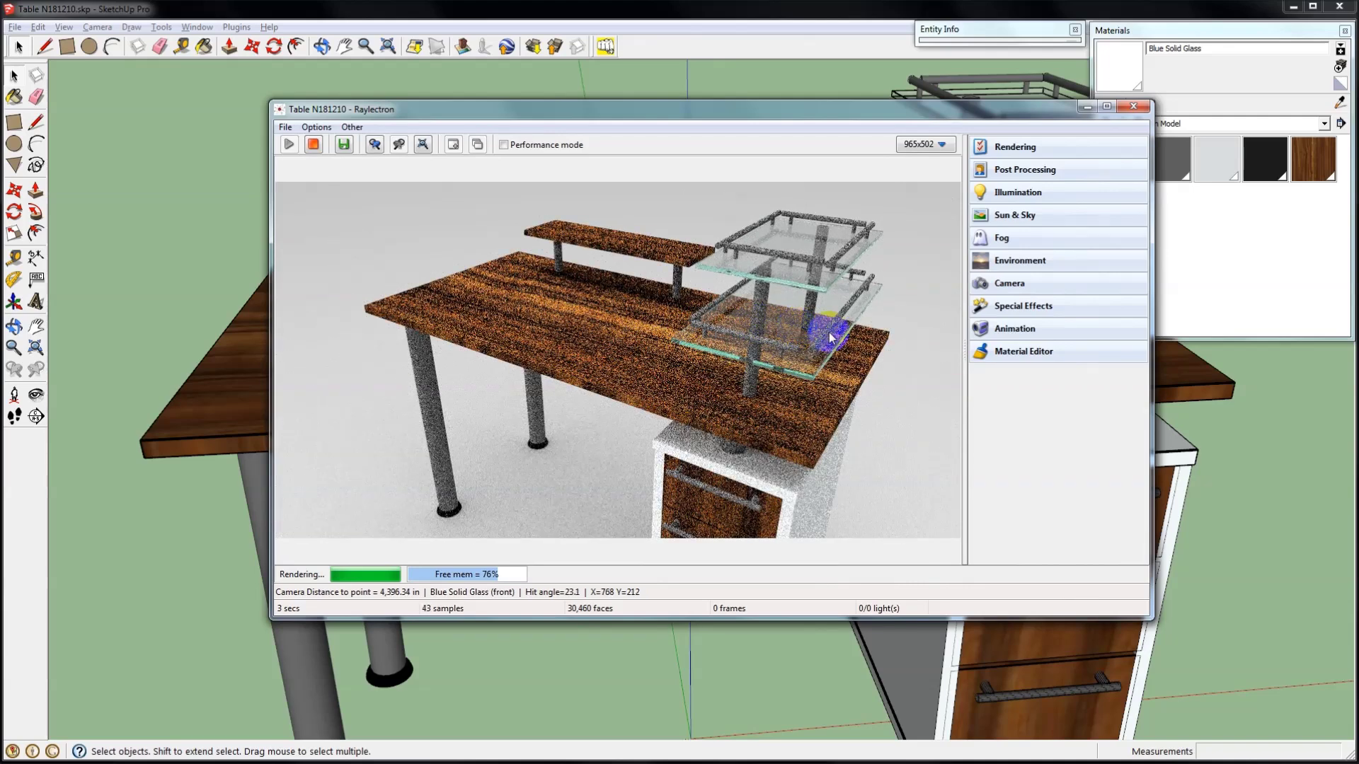
pyautogui.click(915, 252)
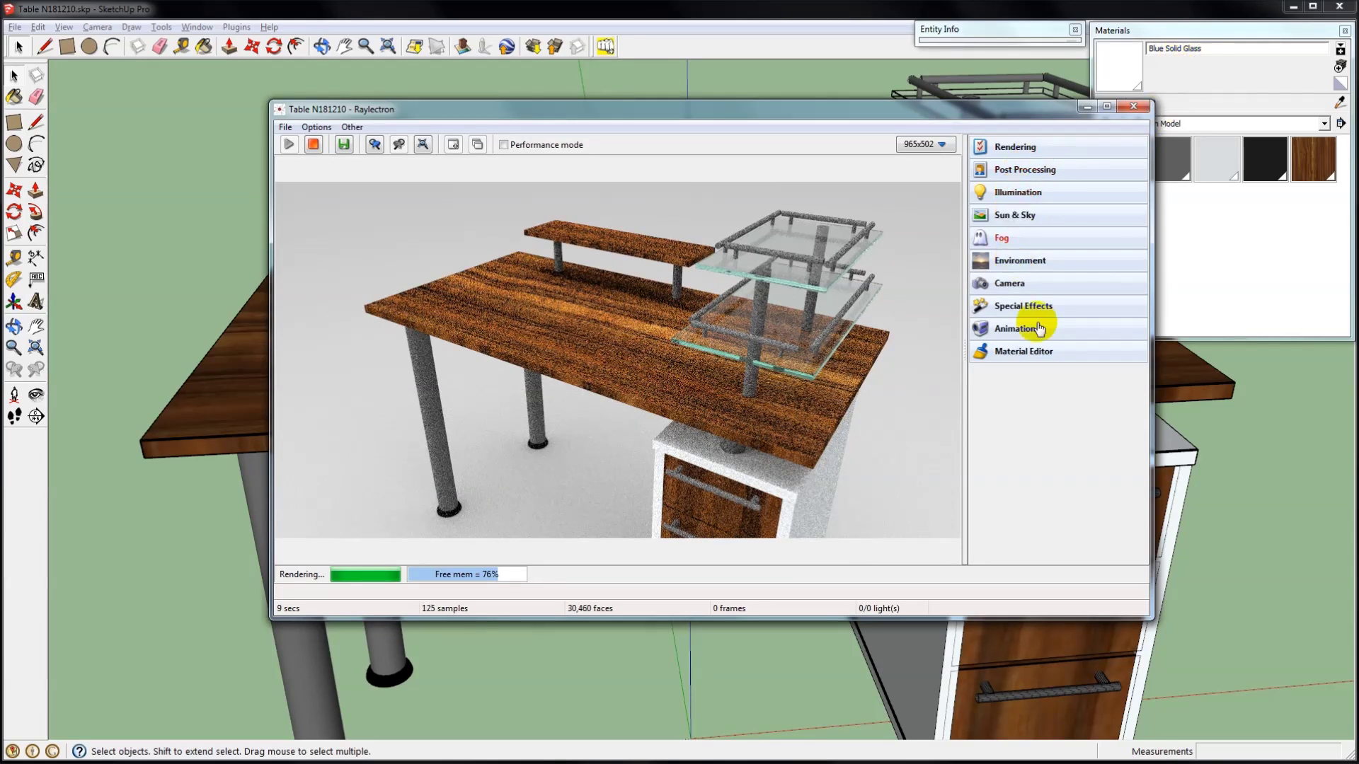
# Load the rendered shelves' glass material for editing and examine the conversion types offered for it.
pyautogui.click(1040, 360)
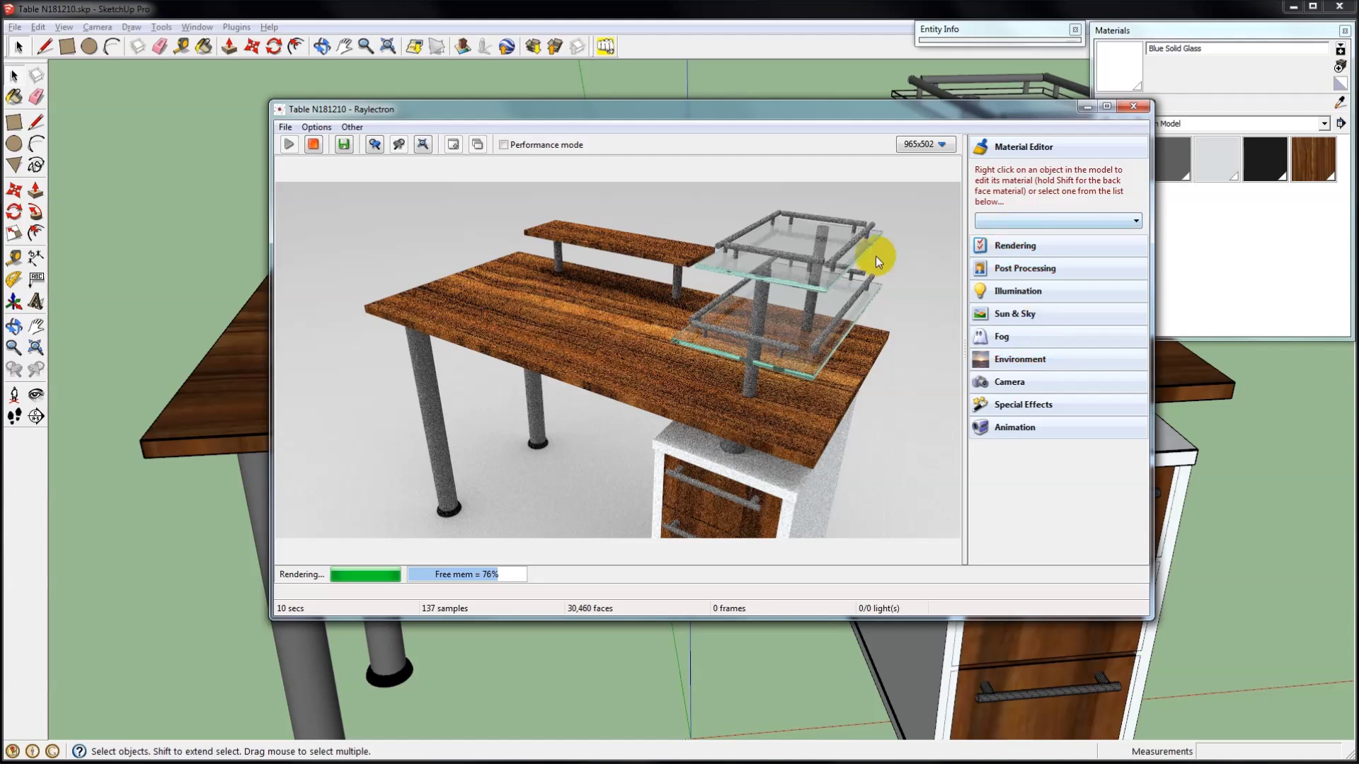
pyautogui.click(828, 326)
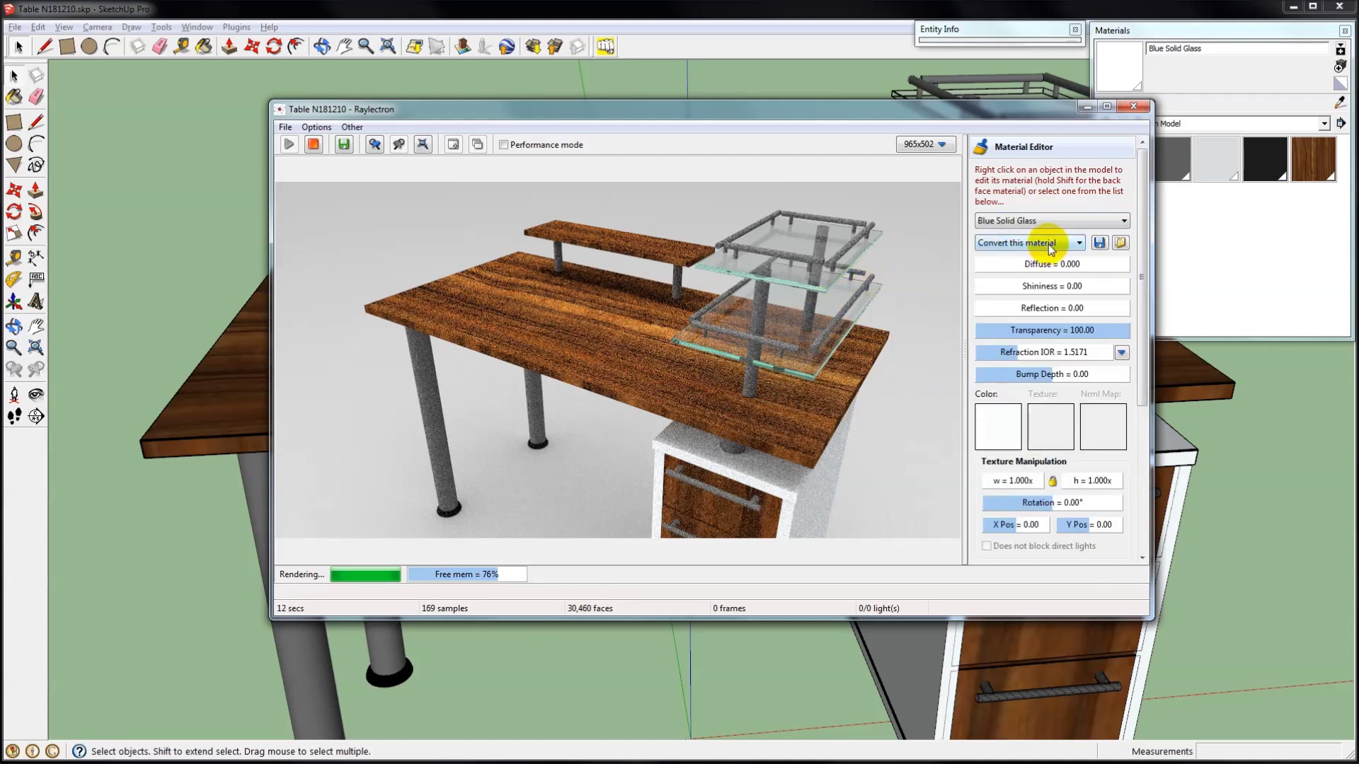
pyautogui.click(1049, 244)
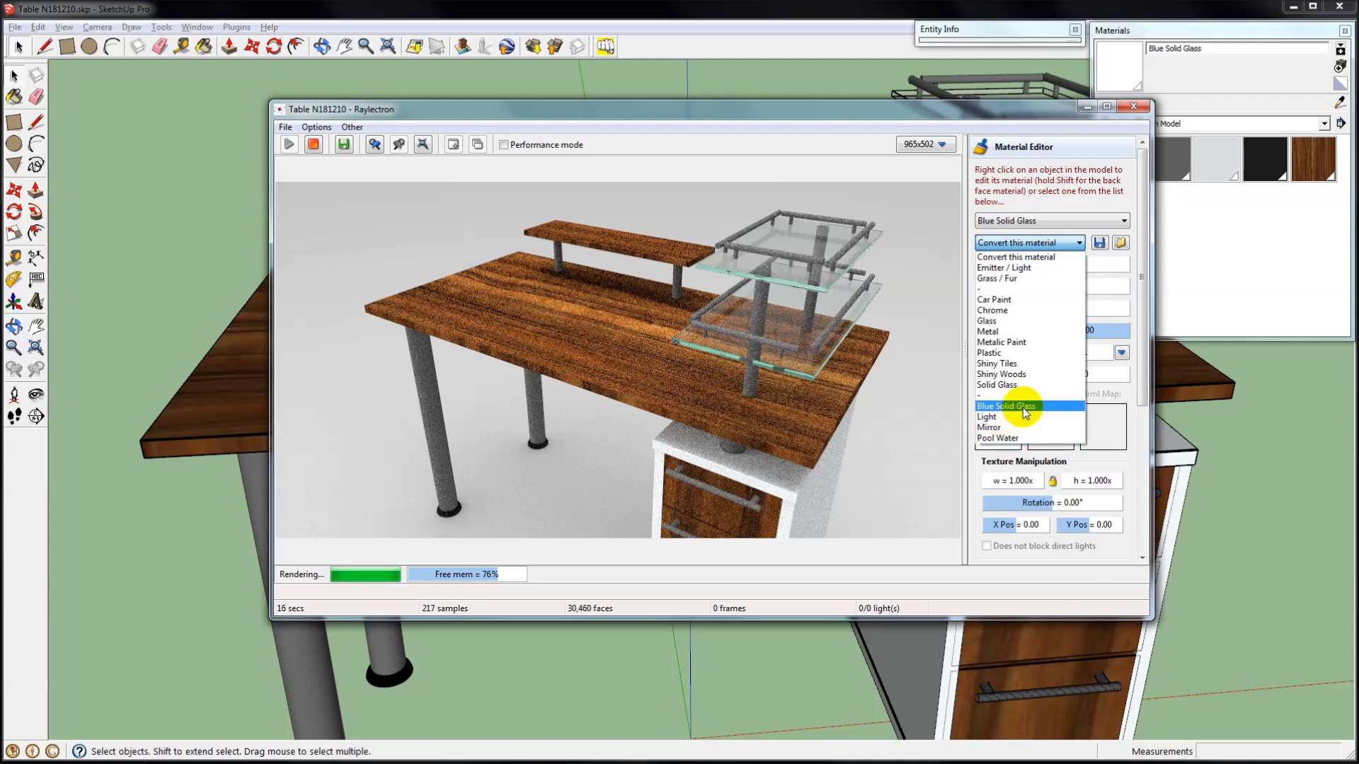
pyautogui.click(937, 408)
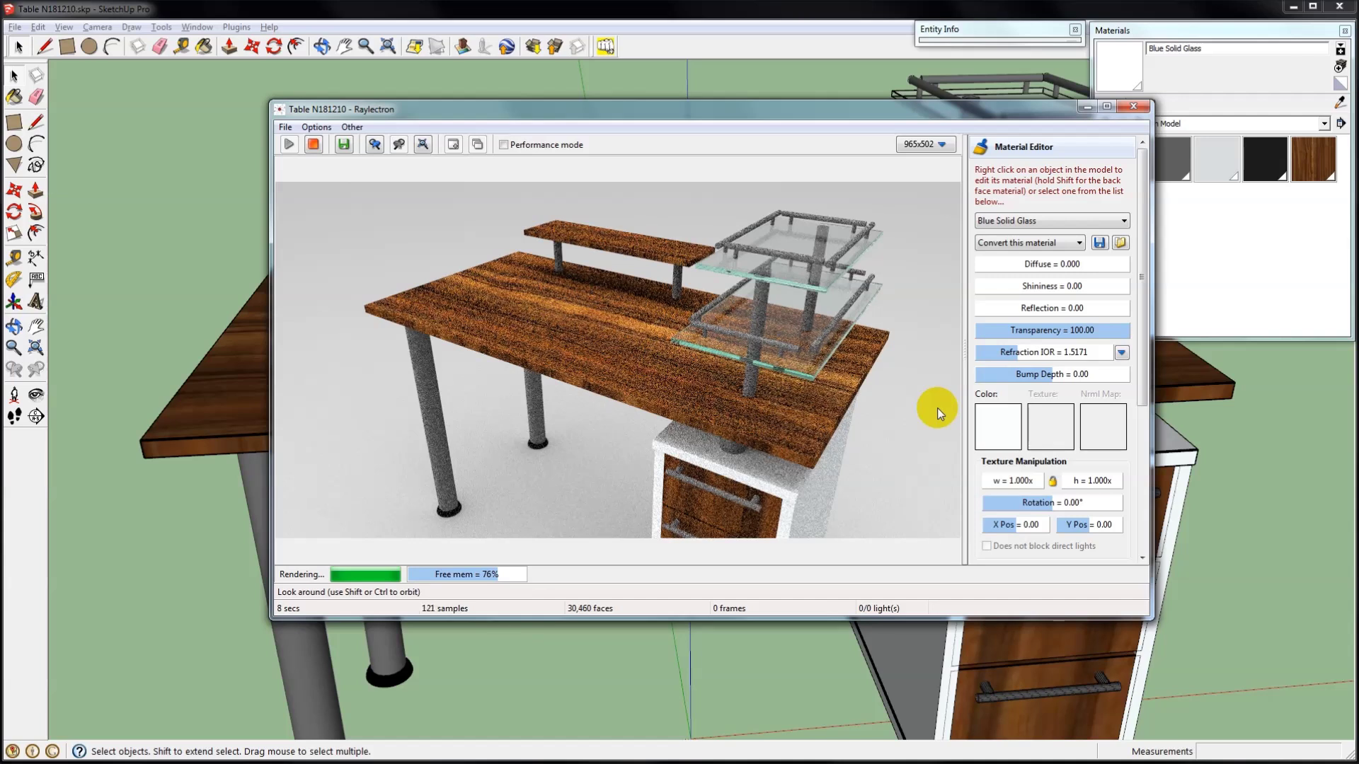
pyautogui.click(287, 128)
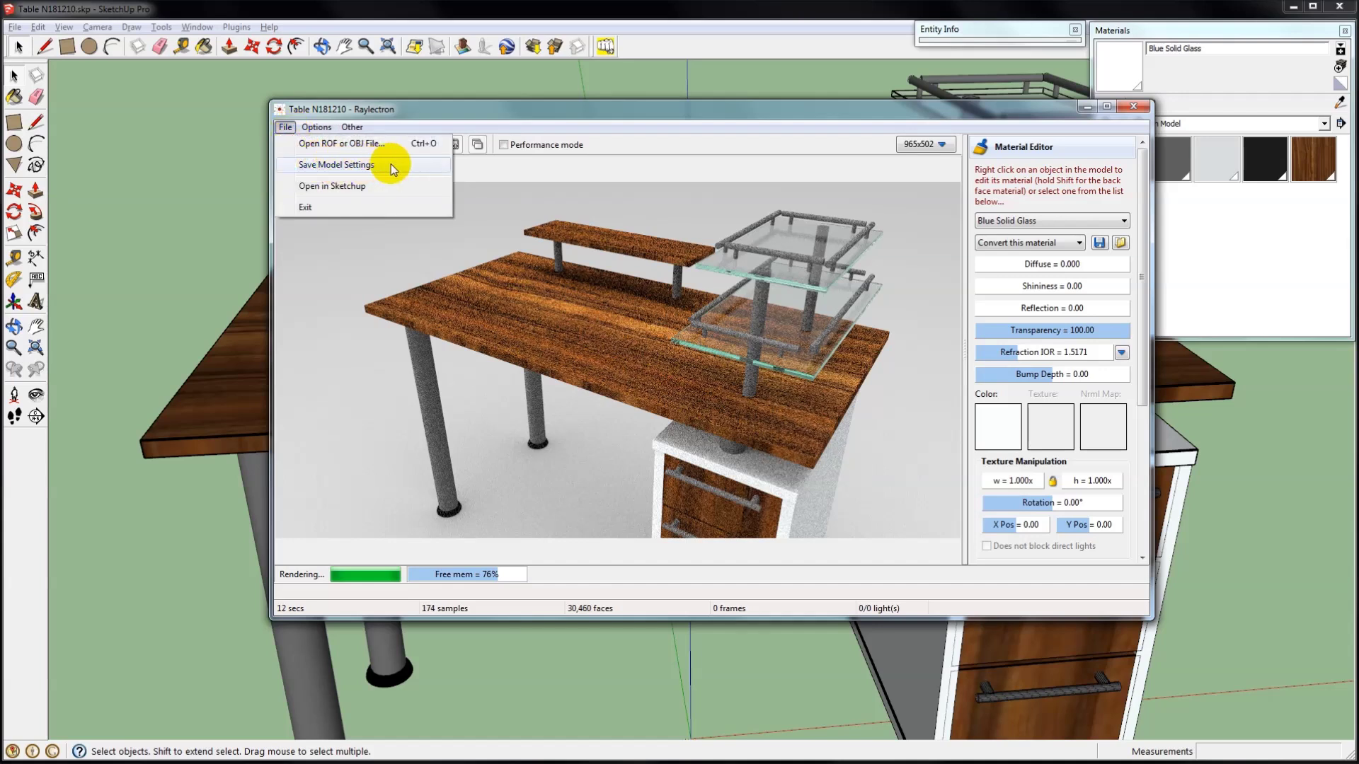
pyautogui.click(690, 159)
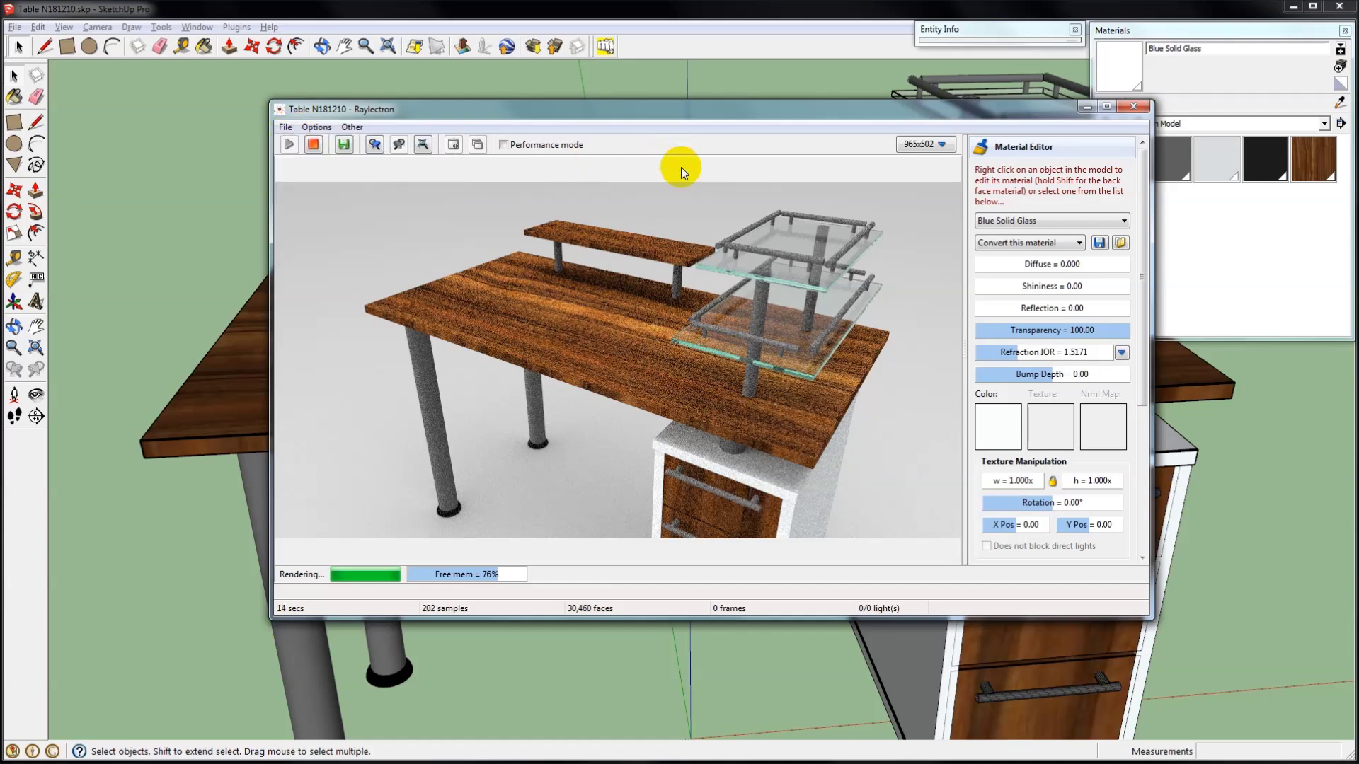
pyautogui.click(674, 296)
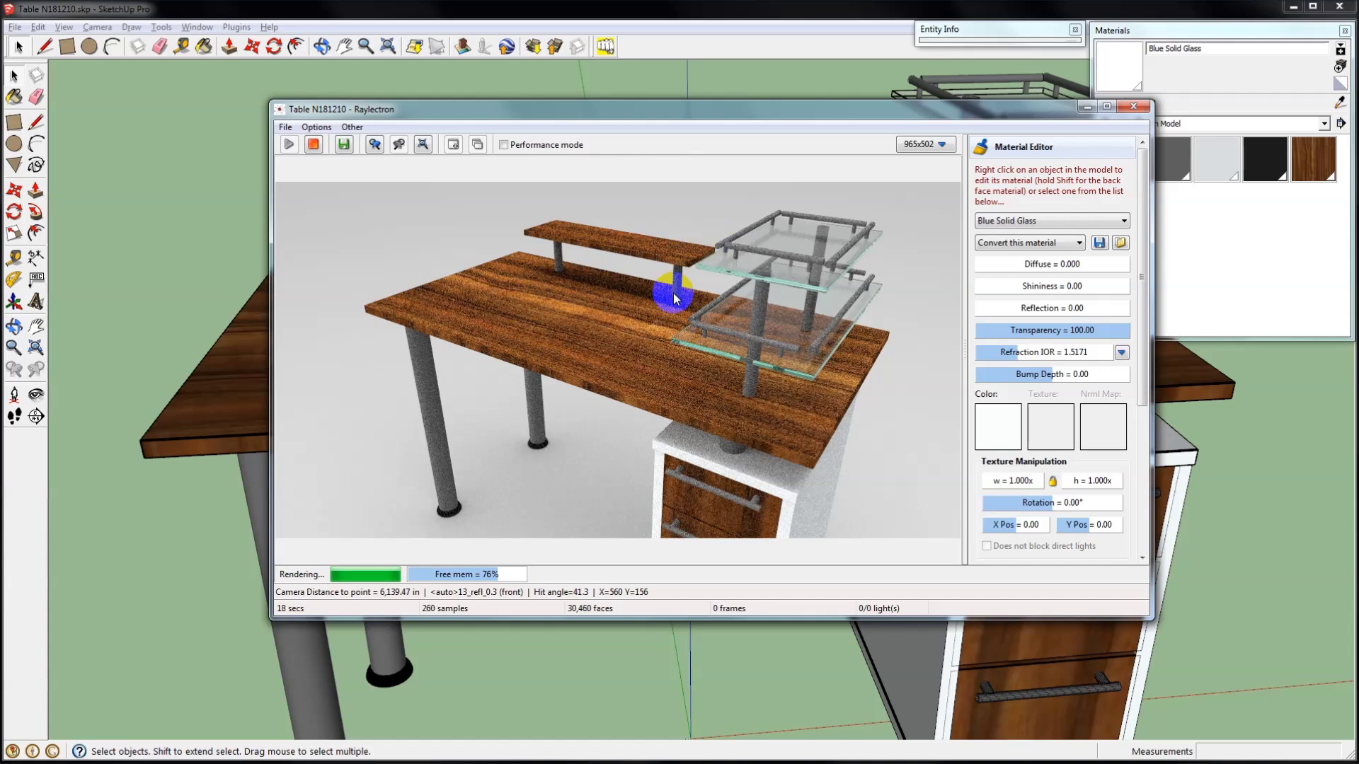
pyautogui.moveTo(673, 294)
pyautogui.mouseDown()
pyautogui.moveTo(610, 342)
pyautogui.moveTo(590, 338)
pyautogui.moveTo(822, 421)
pyautogui.mouseUp()
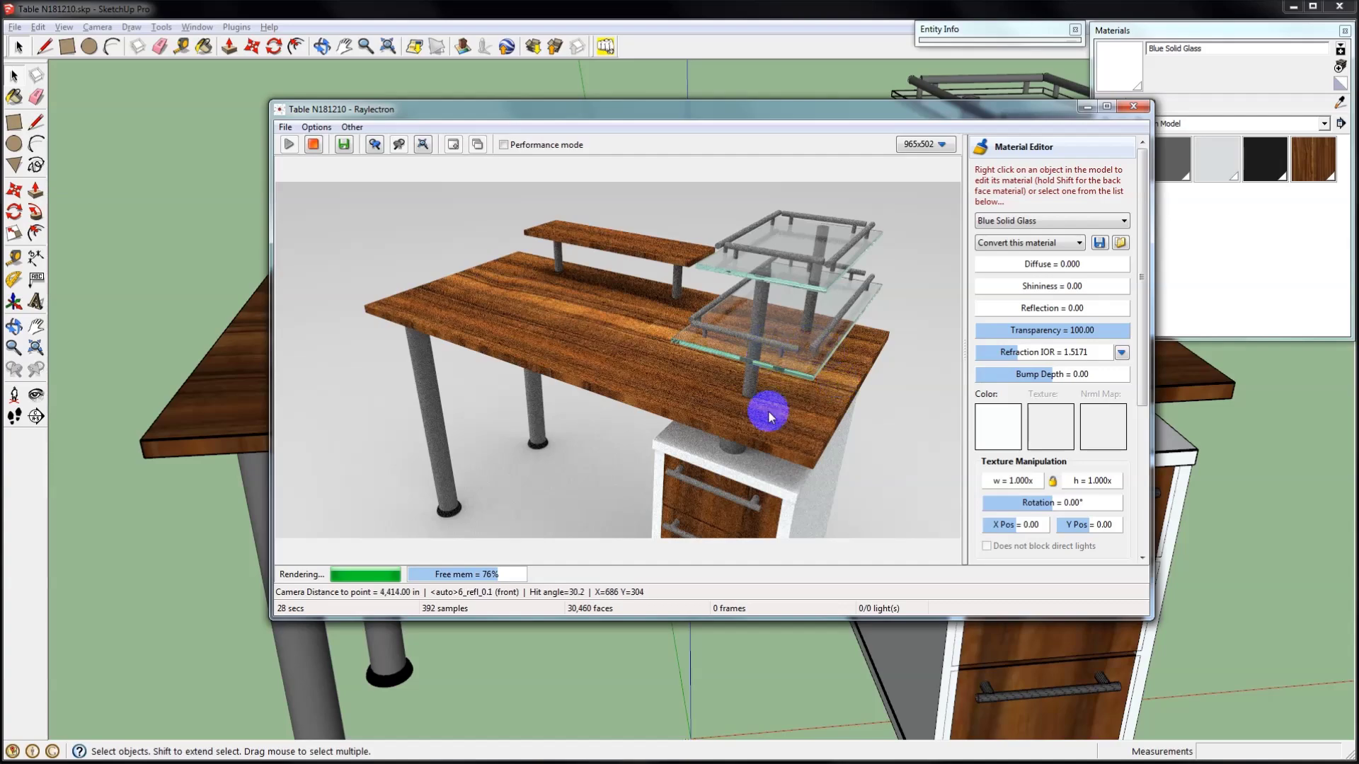
# Lower the render's viewpoint and convert the grey material of the shelf posts and desk legs to Chrome.
pyautogui.moveTo(759, 397)
pyautogui.mouseDown(button='middle')
pyautogui.moveTo(731, 328)
pyautogui.moveTo(755, 371)
pyautogui.mouseUp(button='middle')
pyautogui.rightClick(755, 371)
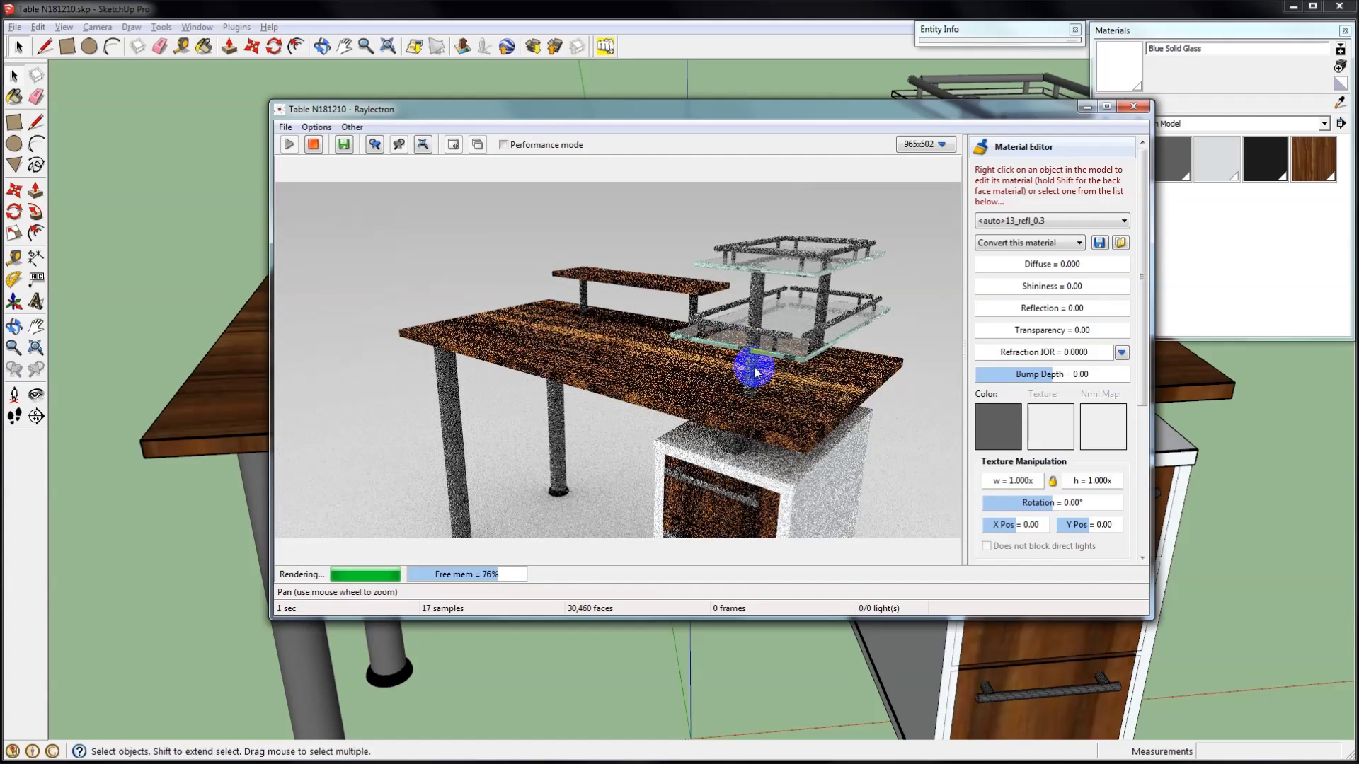
pyautogui.click(1022, 243)
pyautogui.click(1004, 310)
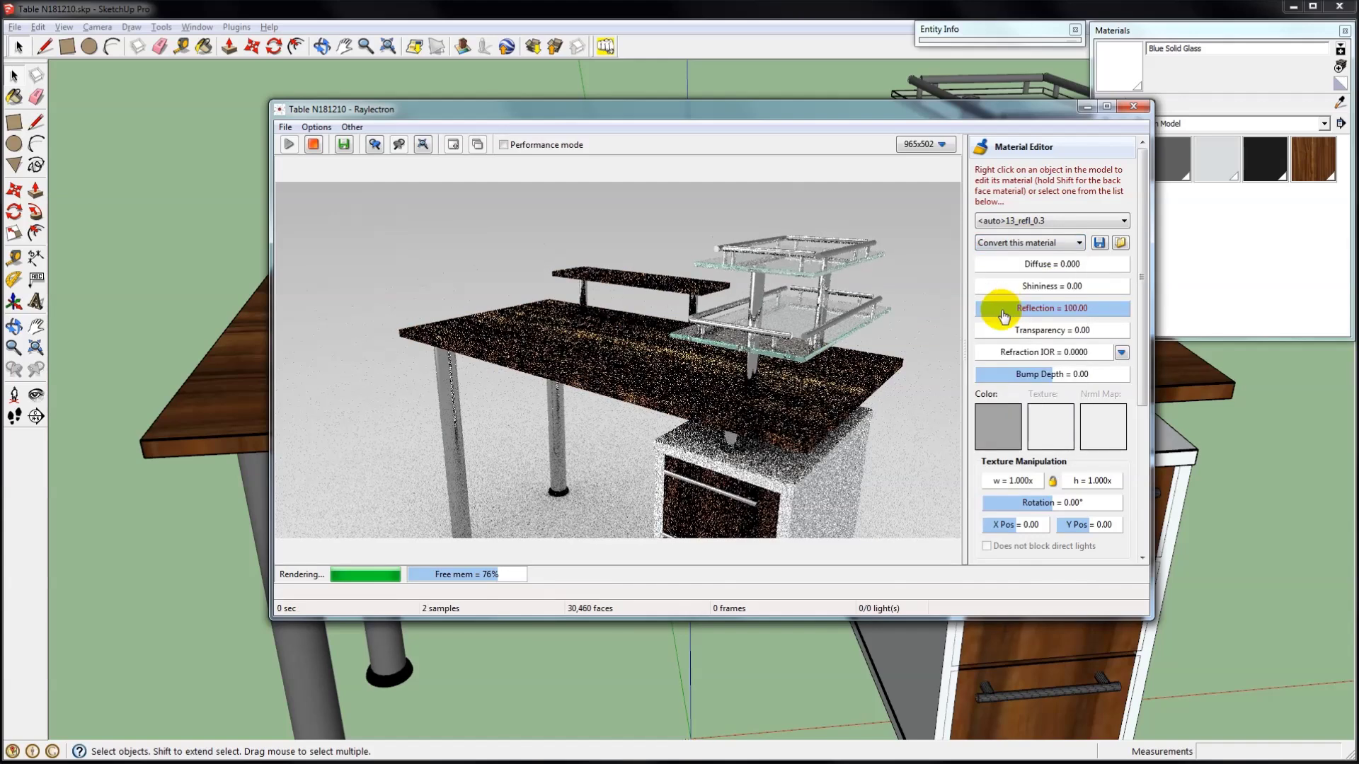
# Save the model settings, stop the rendering and close Raylectron.
pyautogui.click(285, 127)
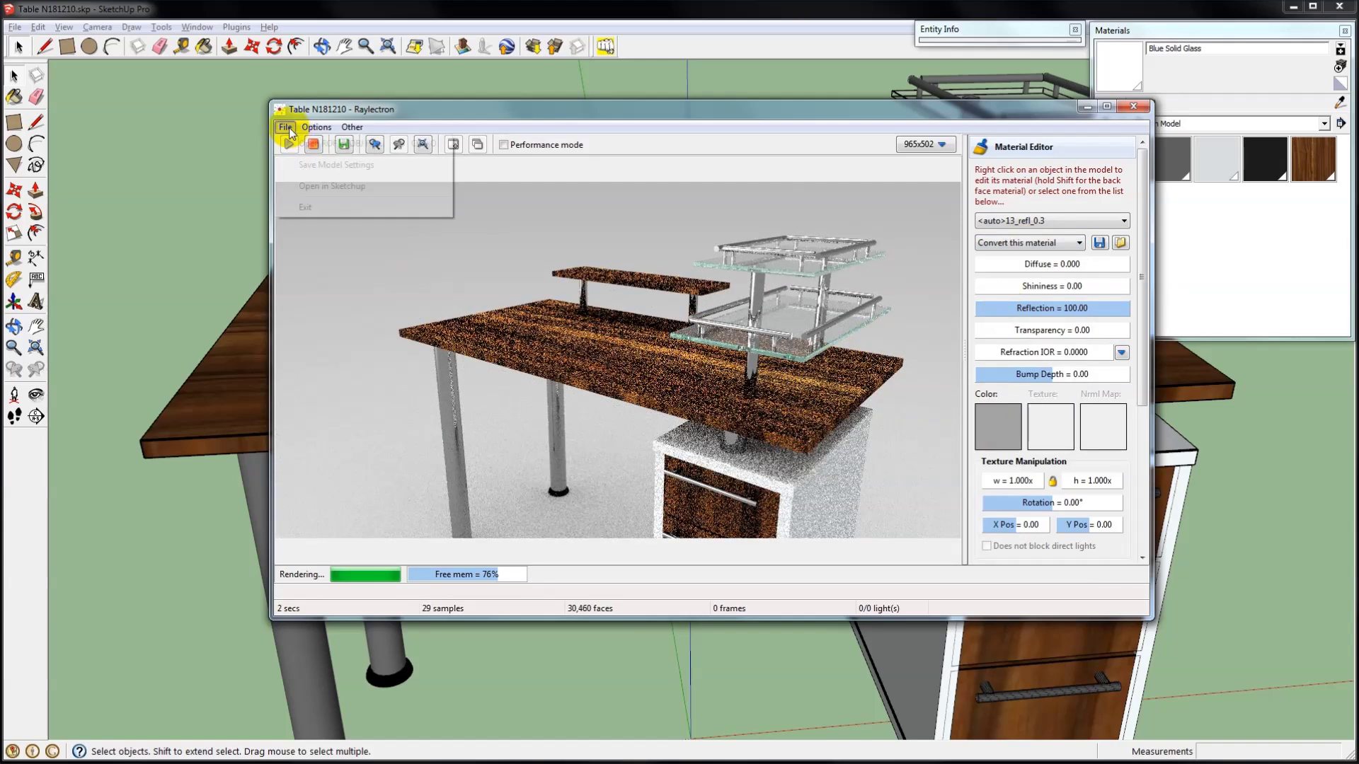
pyautogui.click(336, 166)
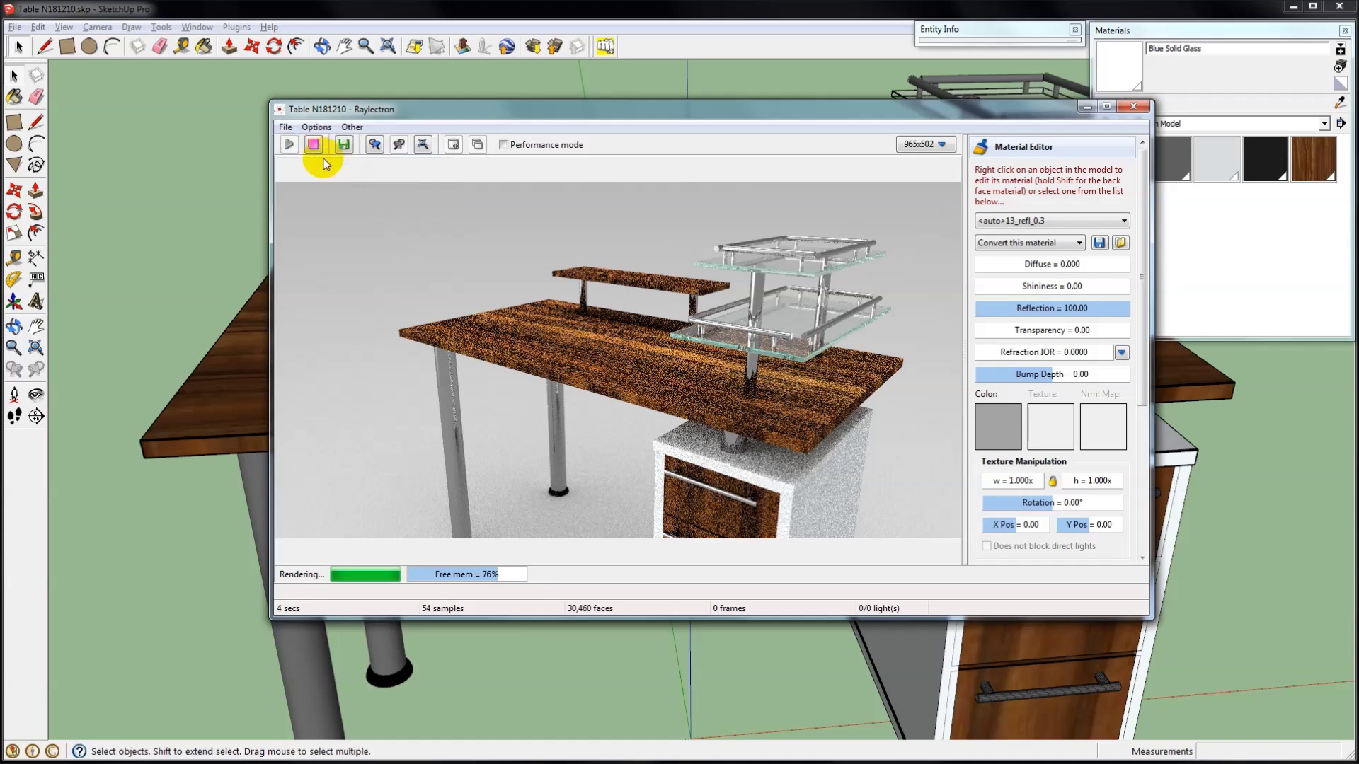
pyautogui.click(313, 145)
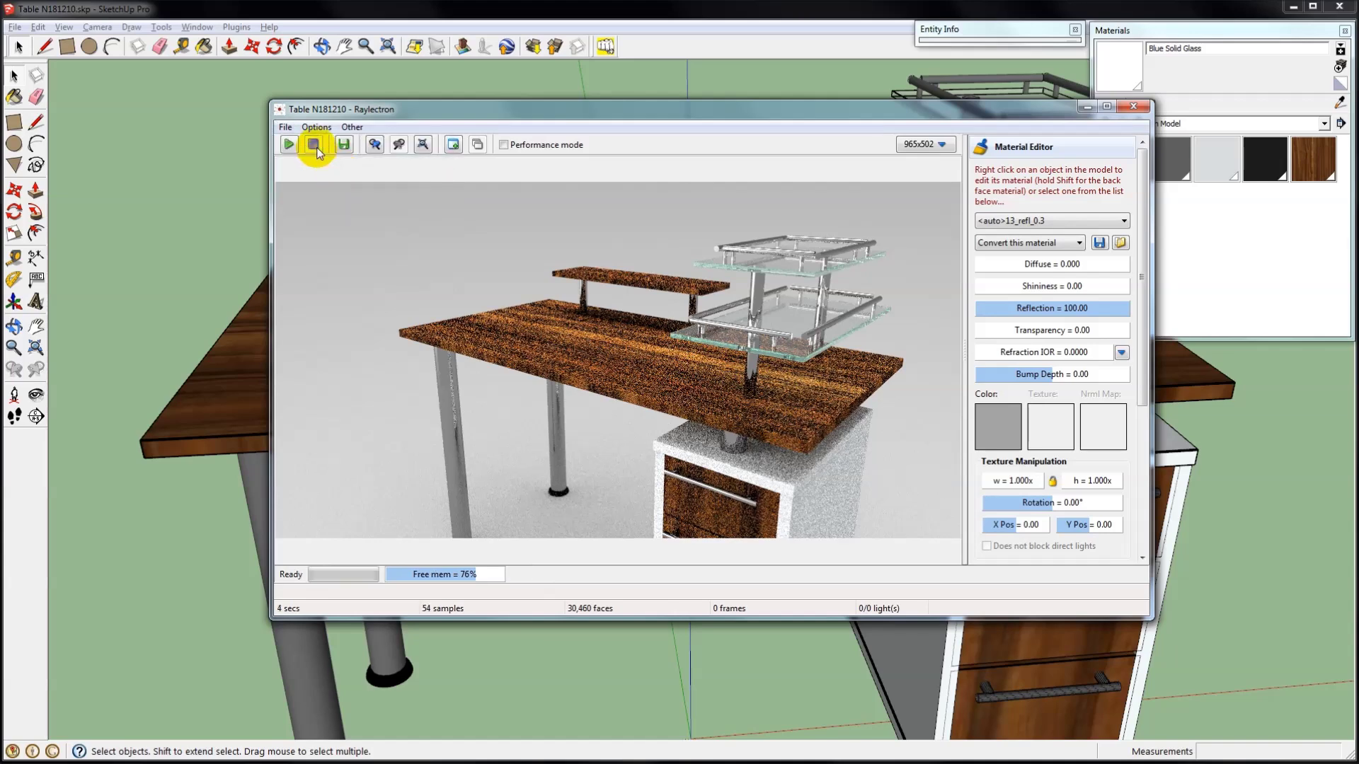
pyautogui.click(1132, 107)
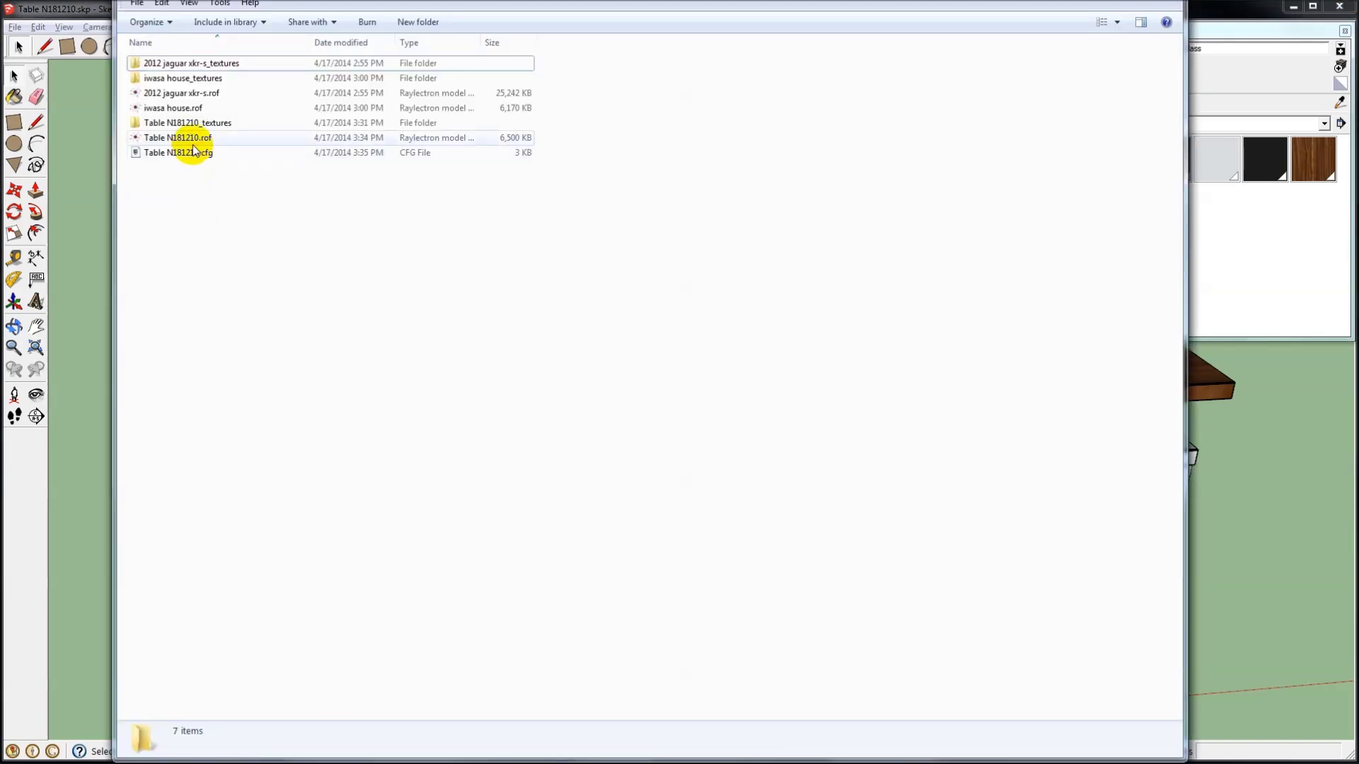
# In the export folder, open the settings file Table N181210.cfg to view its contents and check which programs can open it.
pyautogui.click(189, 154)
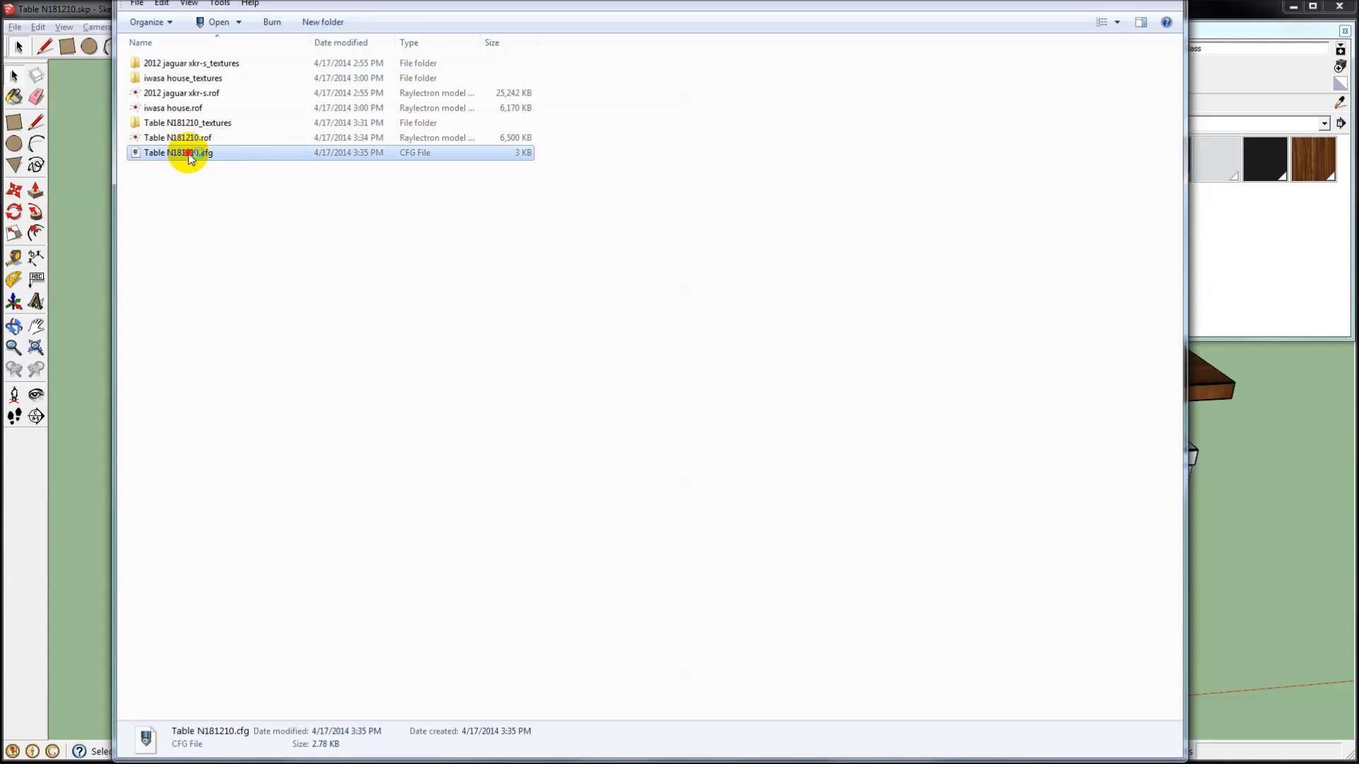
pyautogui.doubleClick(189, 154)
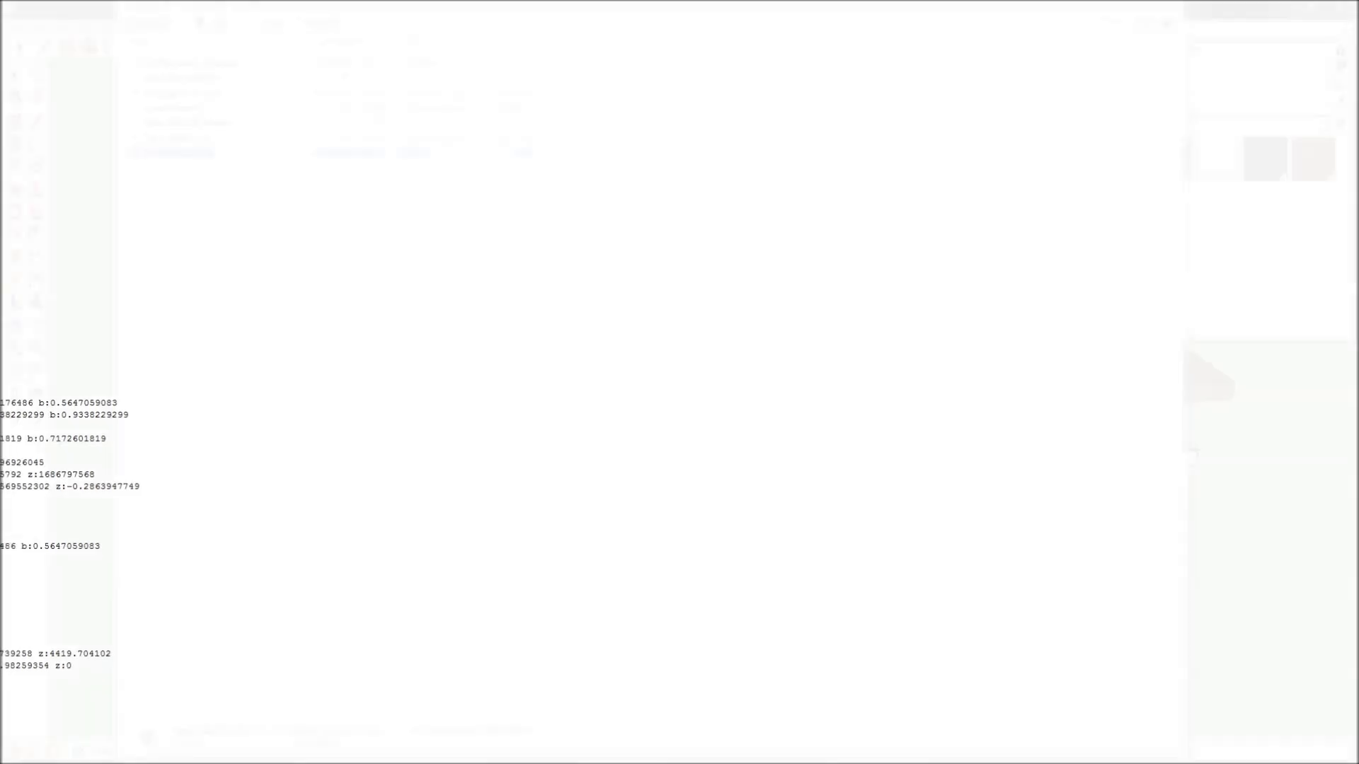
pyautogui.rightClick(191, 155)
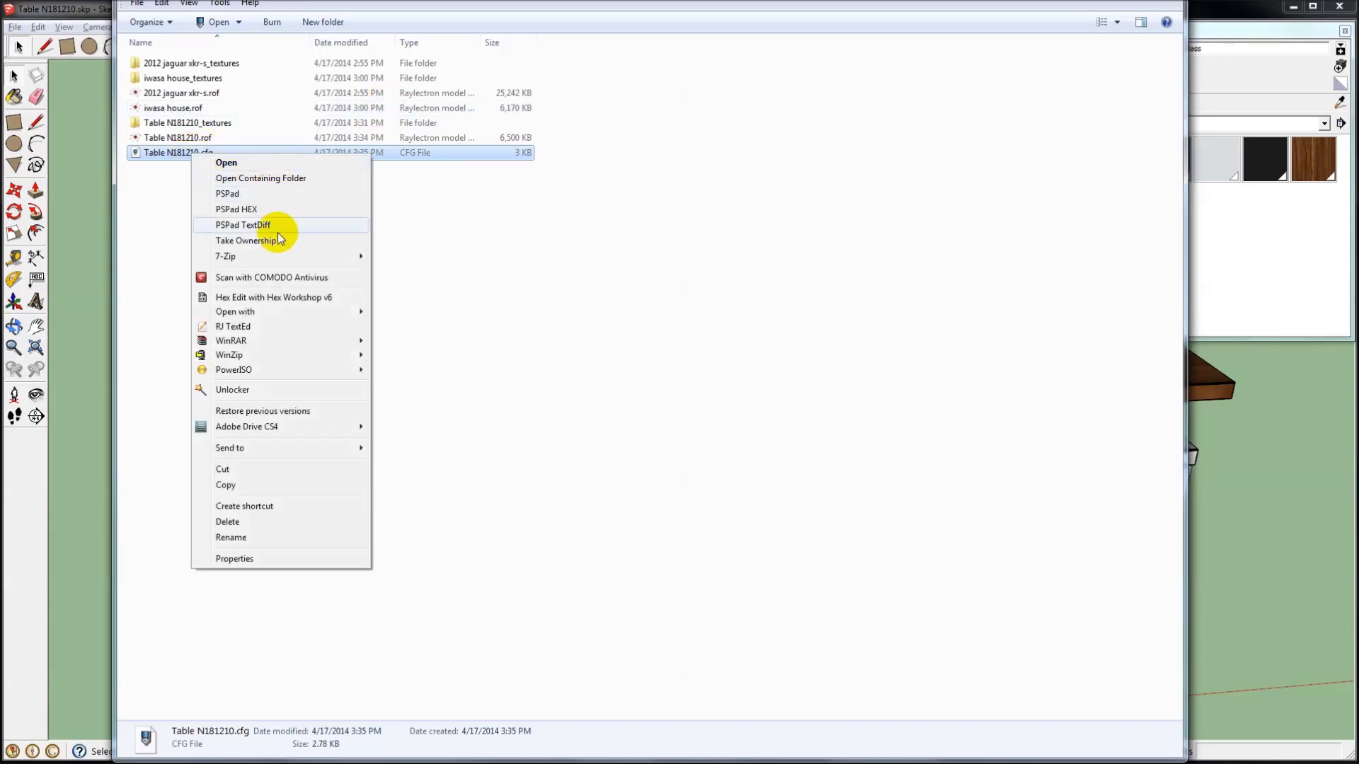
pyautogui.moveTo(278, 316)
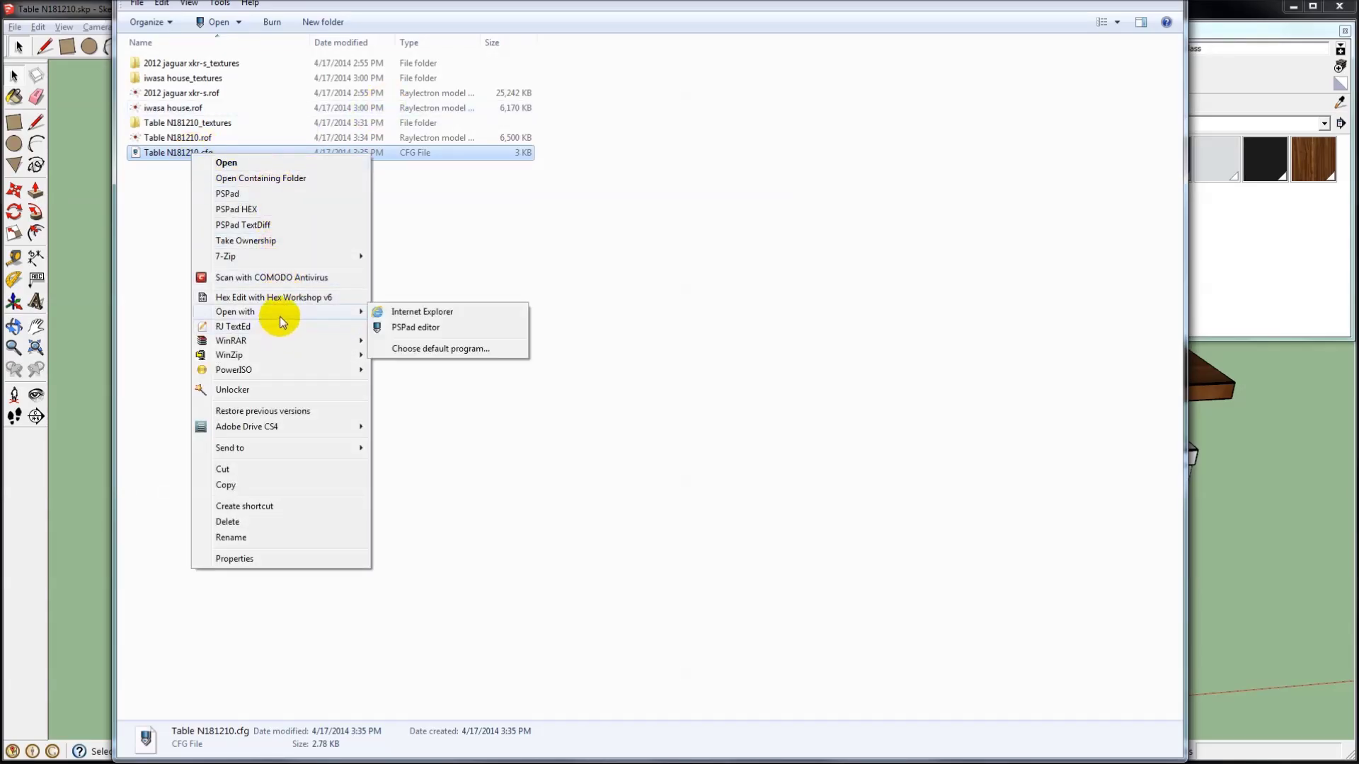
pyautogui.click(716, 300)
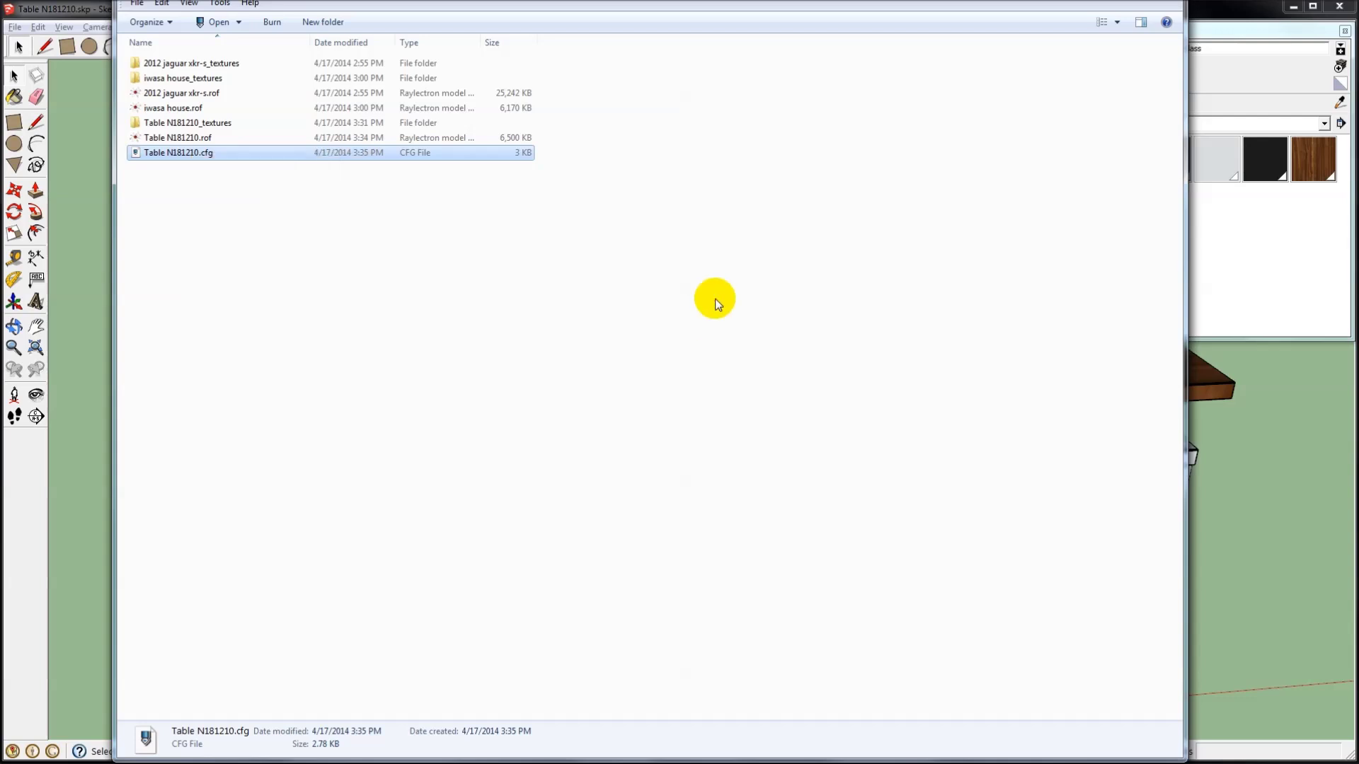
pyautogui.click(286, 192)
# Open Table N181210.rof from the folder in Raylectron to view its render with the saved settings, and return to the SketchUp model.
pyautogui.click(193, 155)
pyautogui.click(191, 140)
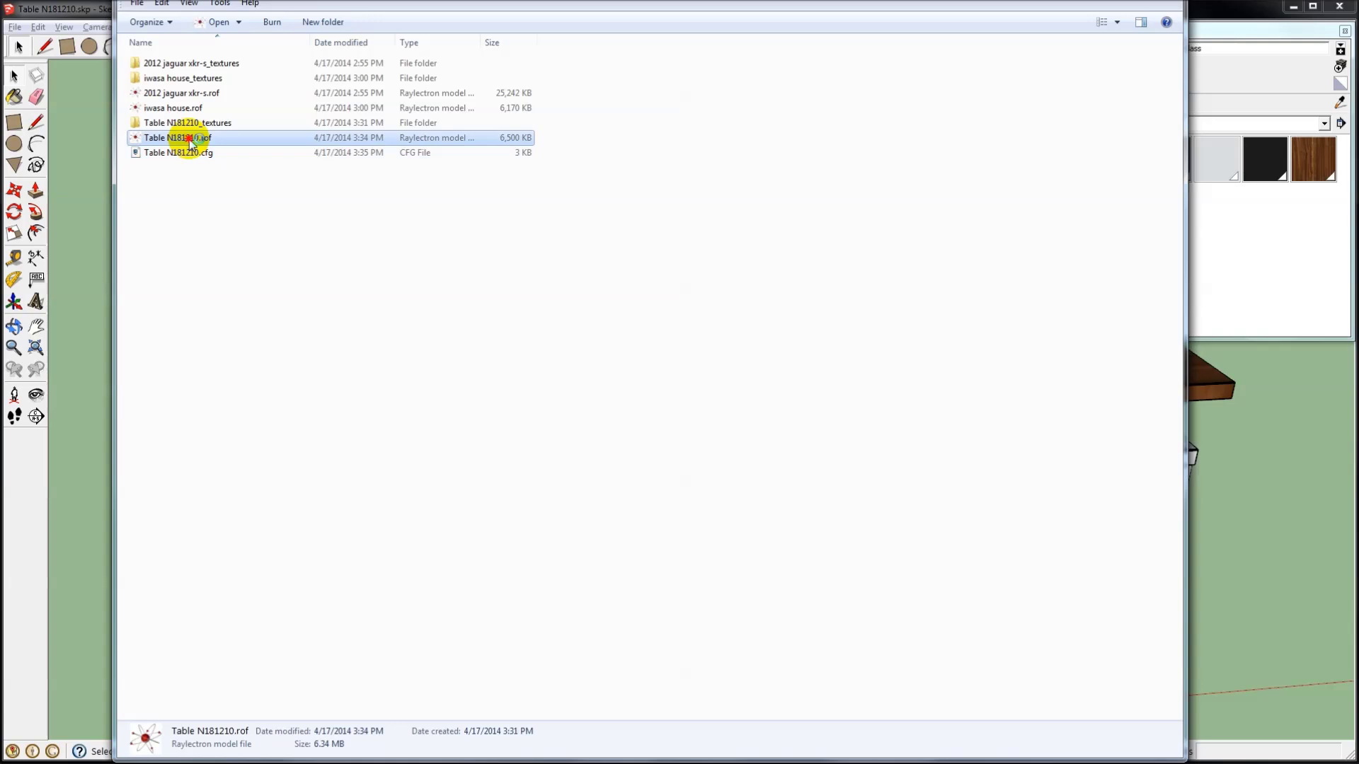
pyautogui.doubleClick(191, 140)
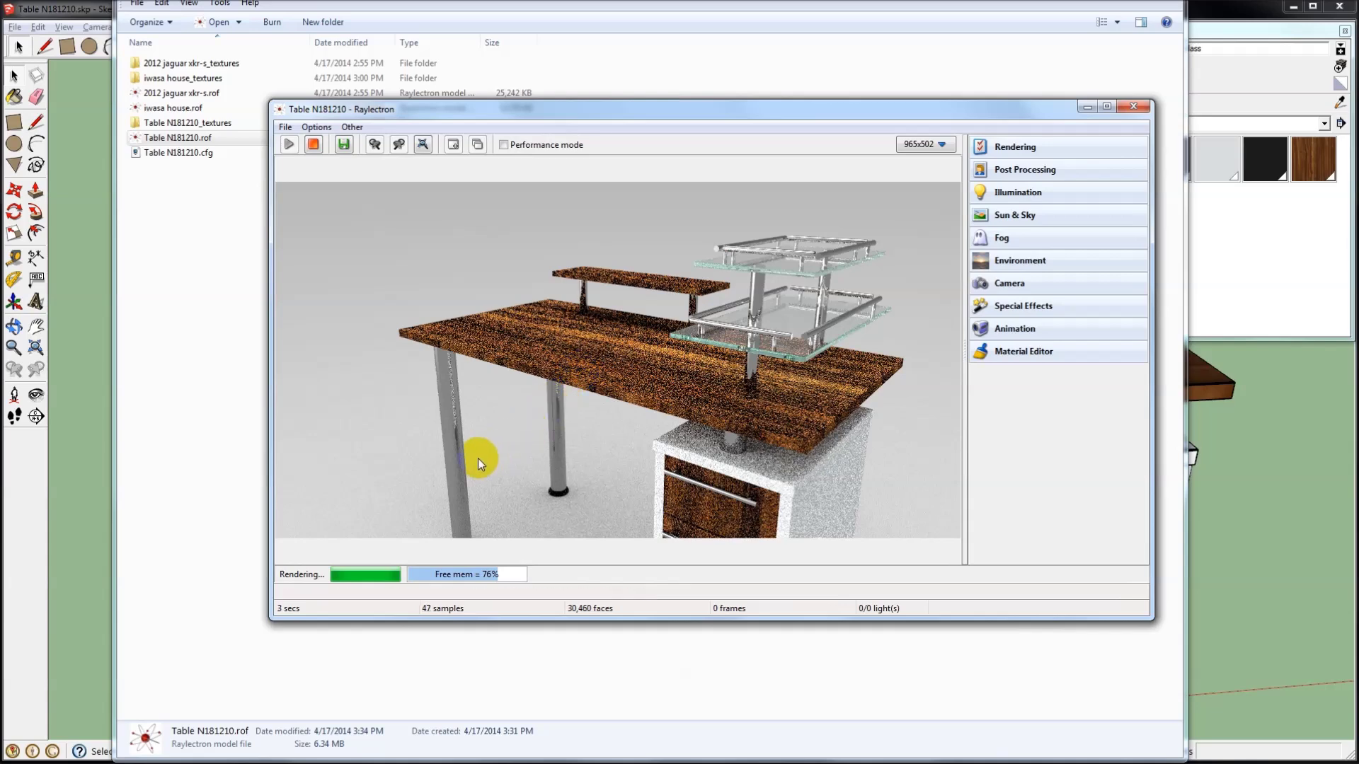
pyautogui.click(1134, 109)
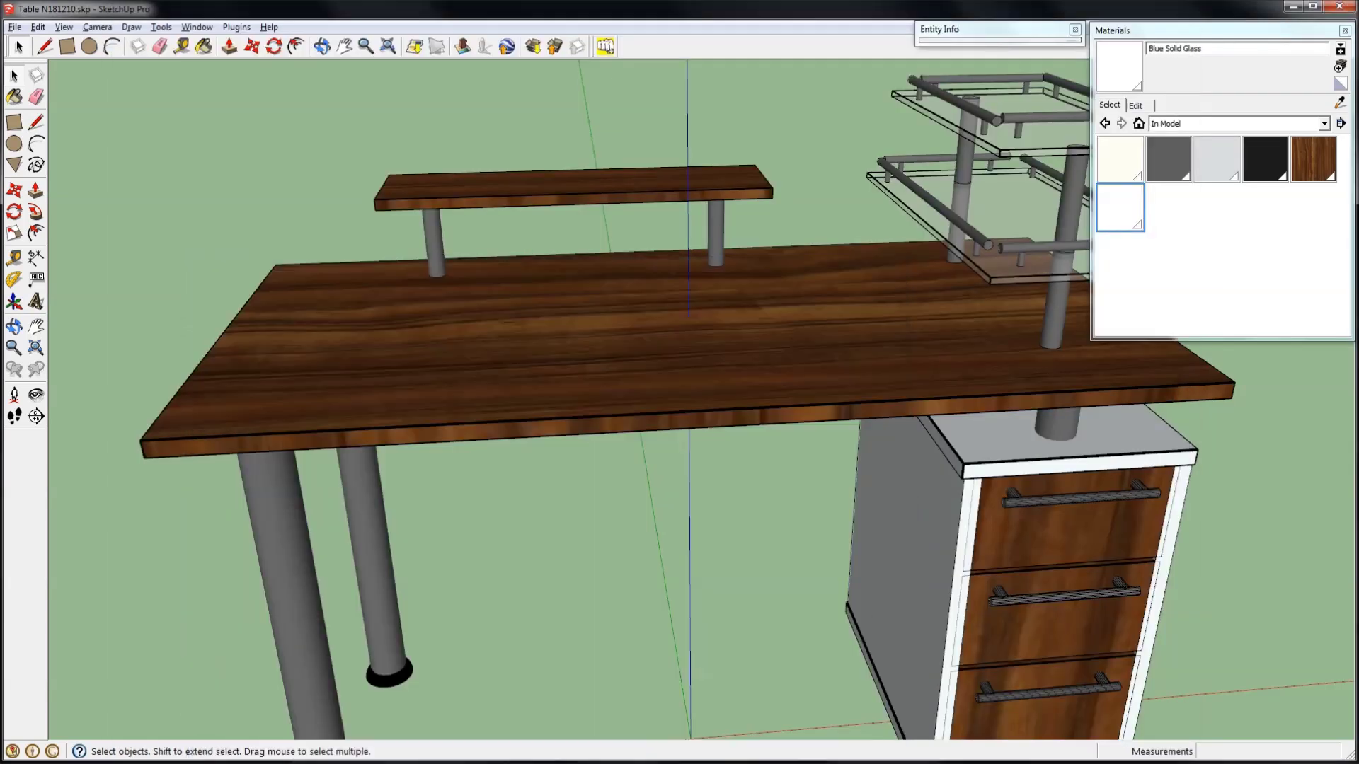
pyautogui.click(1026, 228)
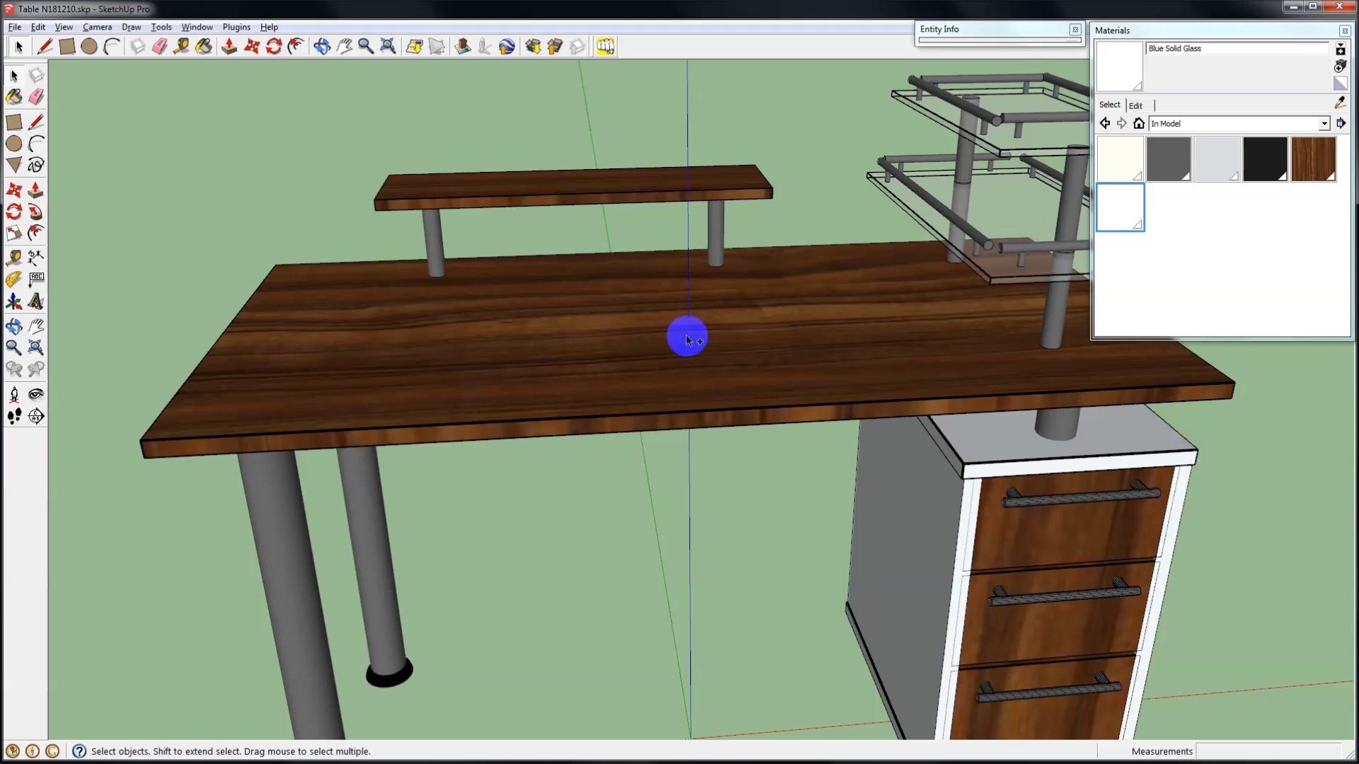
# Open the model Mesa Redonda.skp without saving the desk model's changes, and collapse the Materials window.
pyautogui.hotkey('ctrl', 'o')
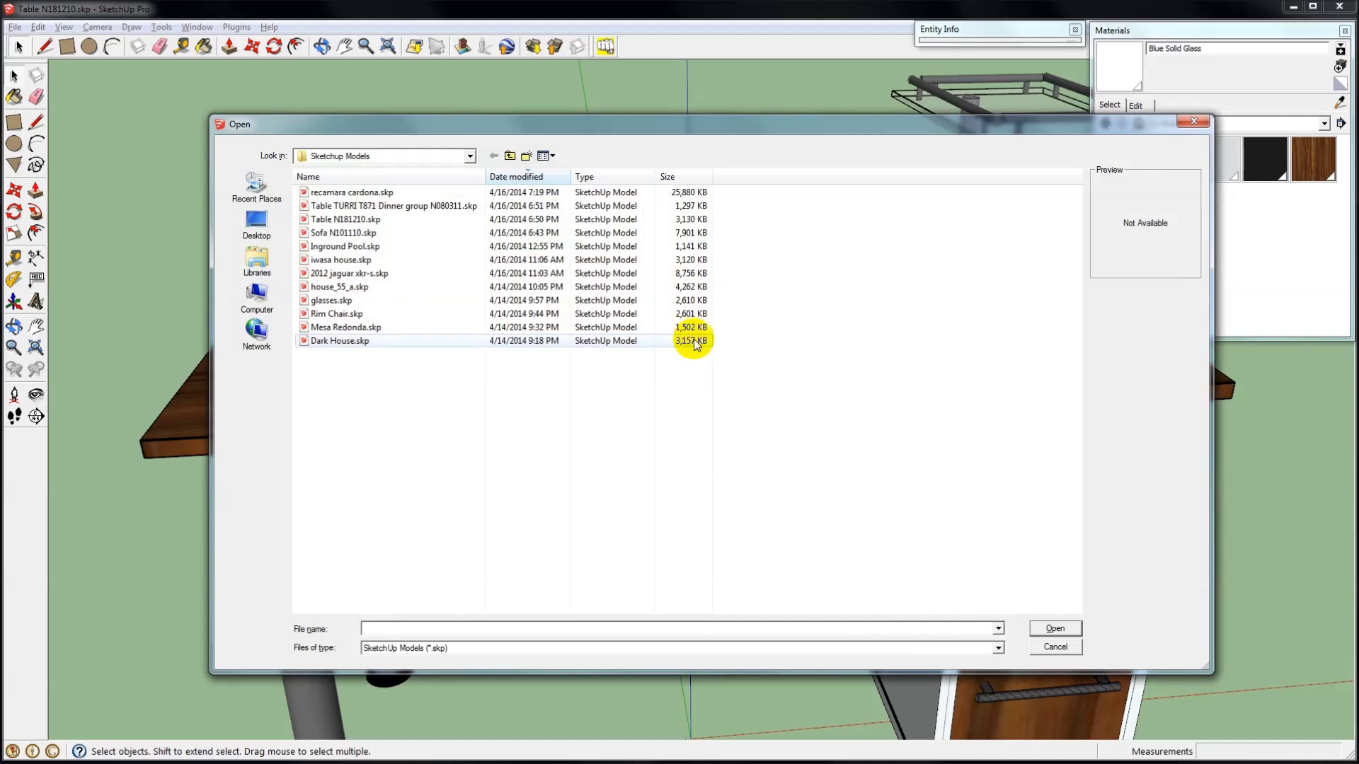
pyautogui.click(361, 329)
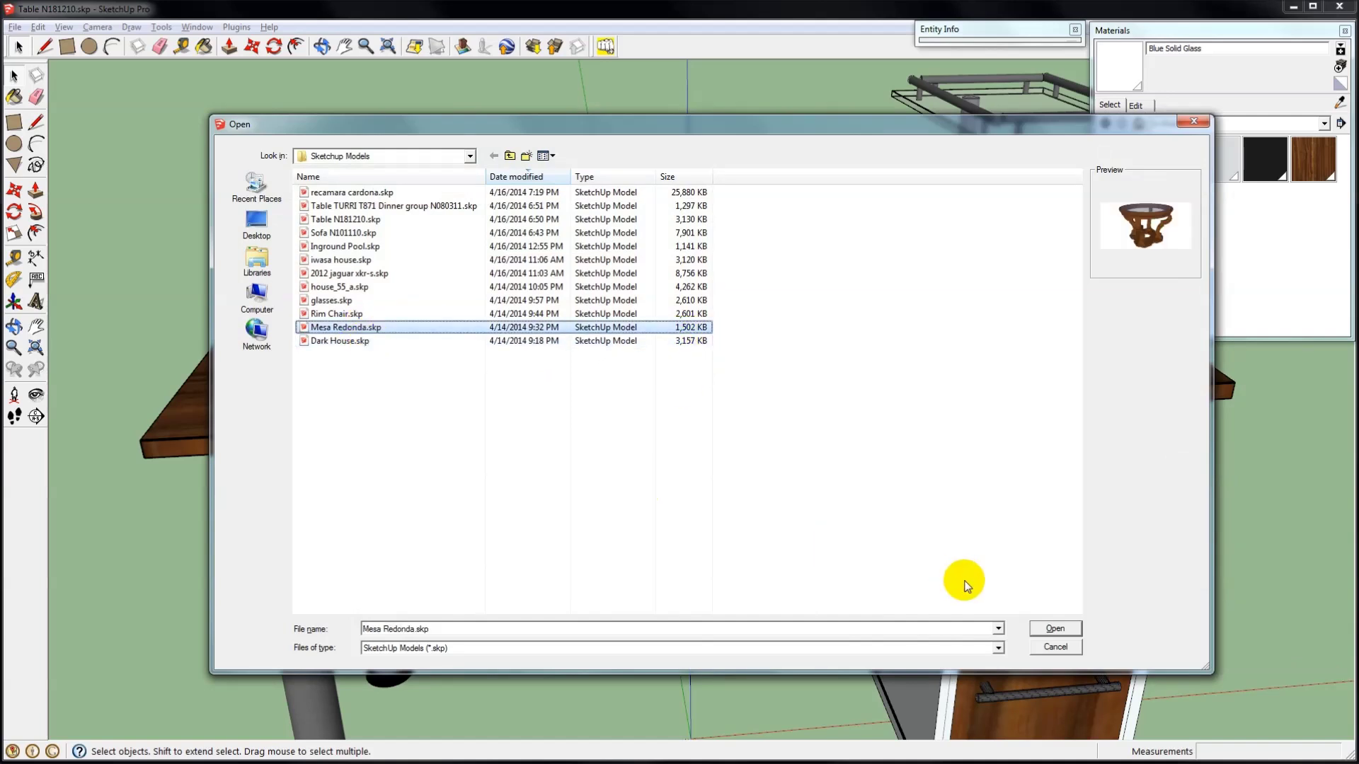
pyautogui.click(1054, 629)
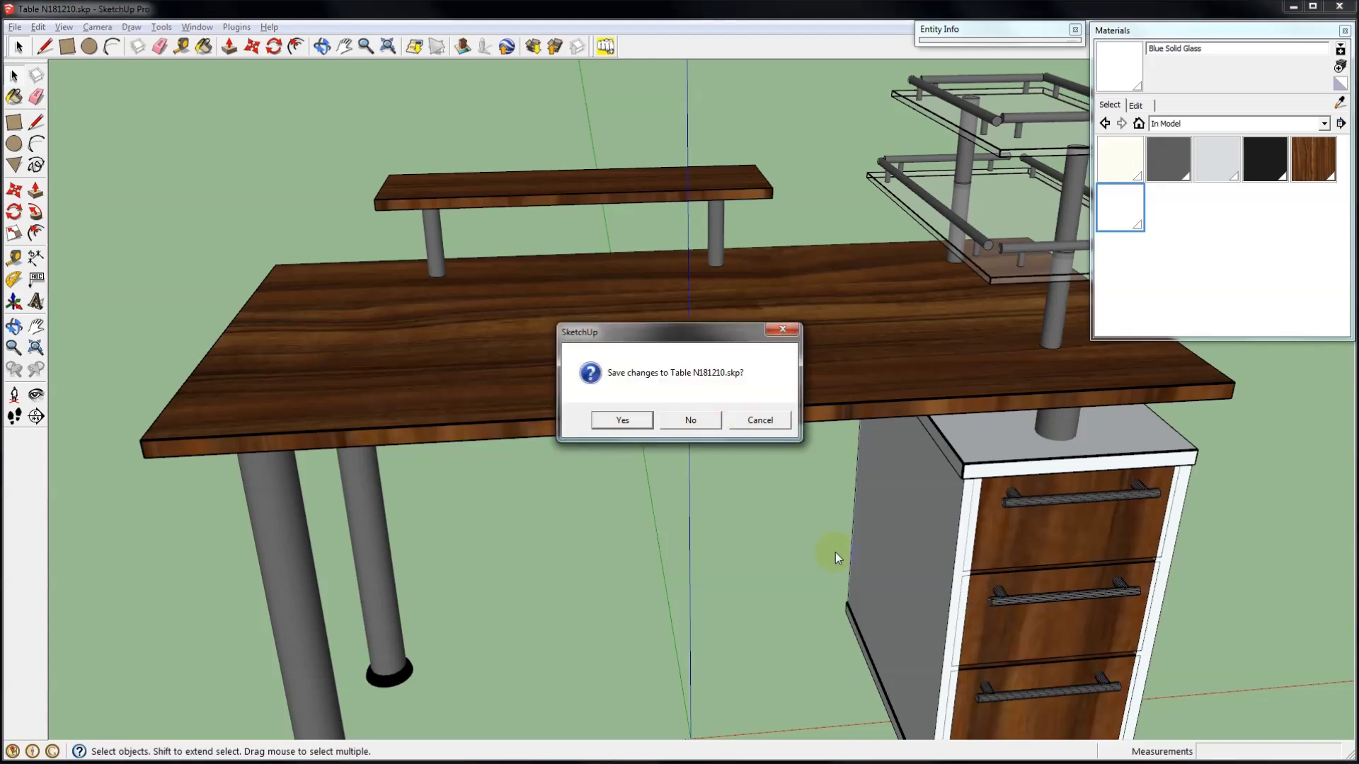
pyautogui.click(690, 421)
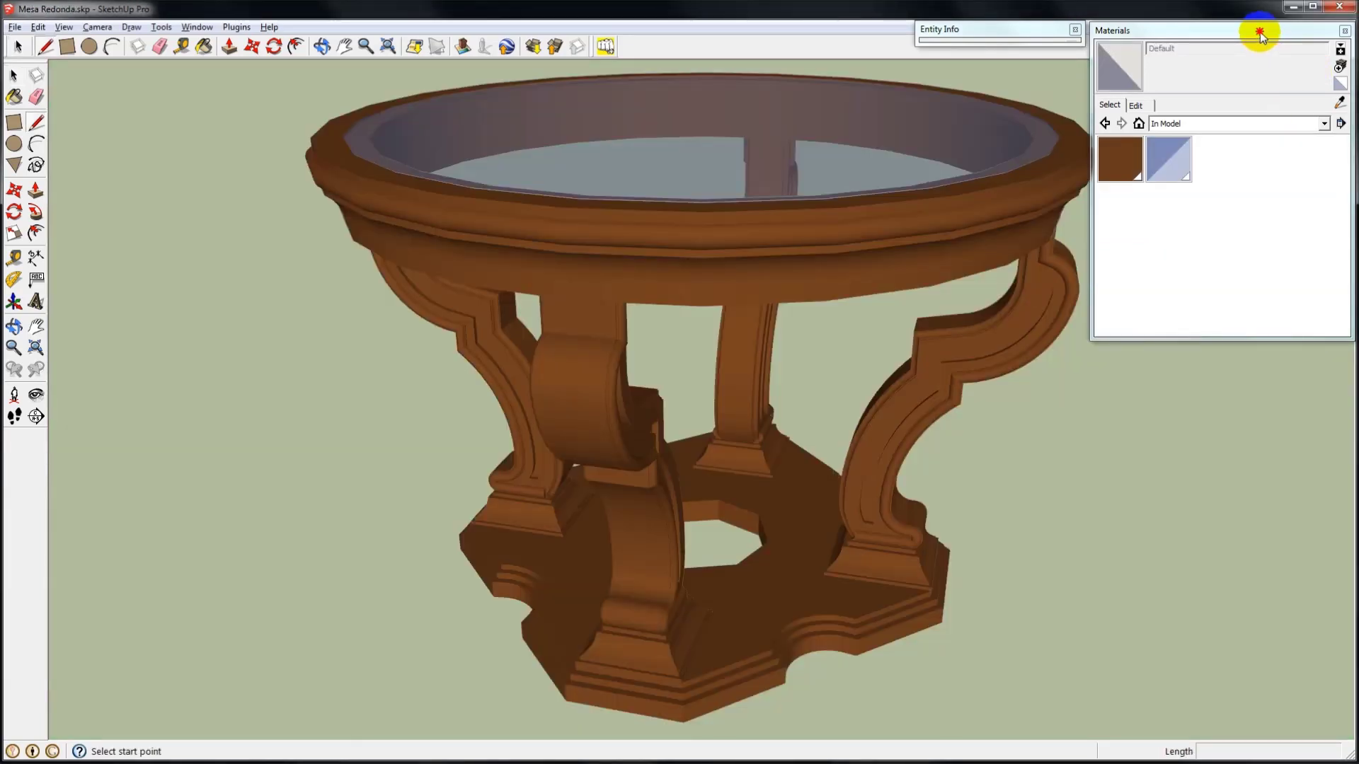
pyautogui.click(1260, 32)
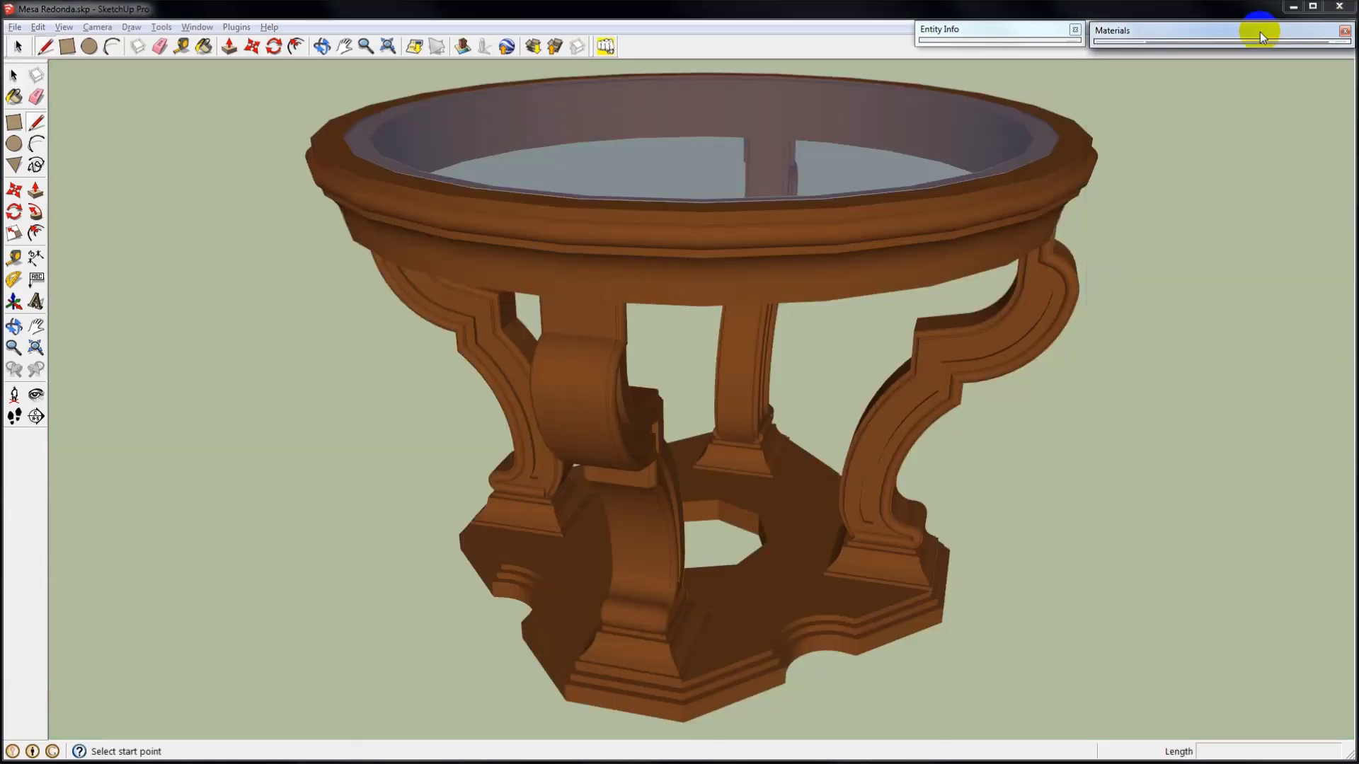
pyautogui.press('space')
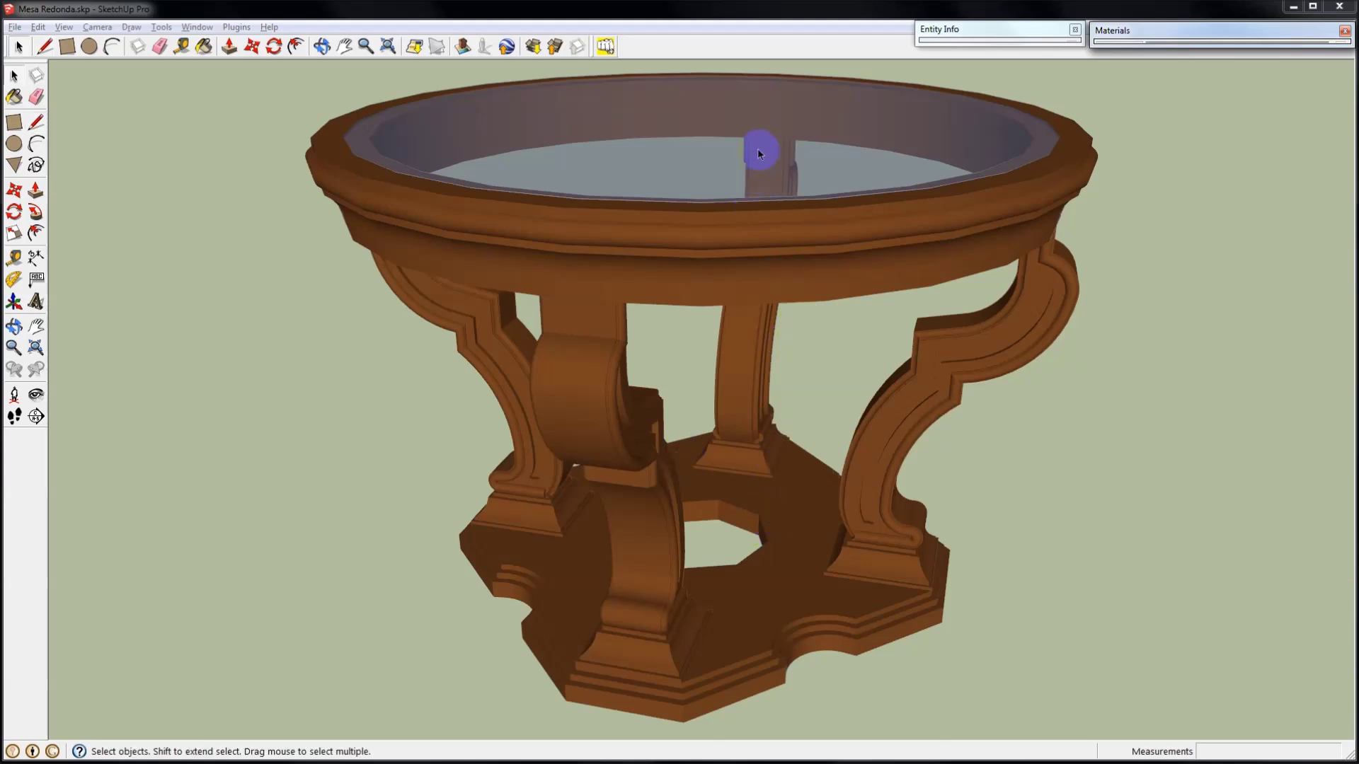
# Export the round table to Raylectron as Mesa Redonda.rof and start rendering it.
pyautogui.click(609, 52)
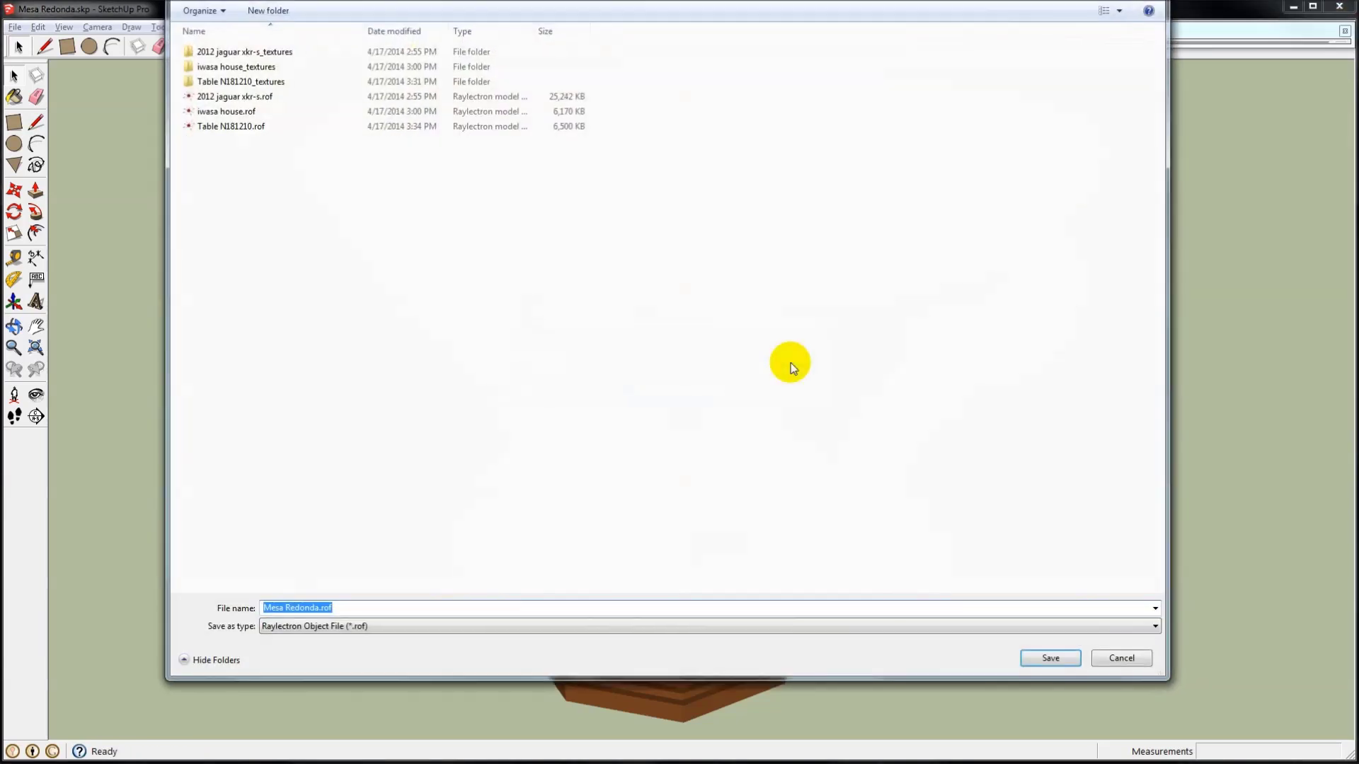
pyautogui.press('Return')
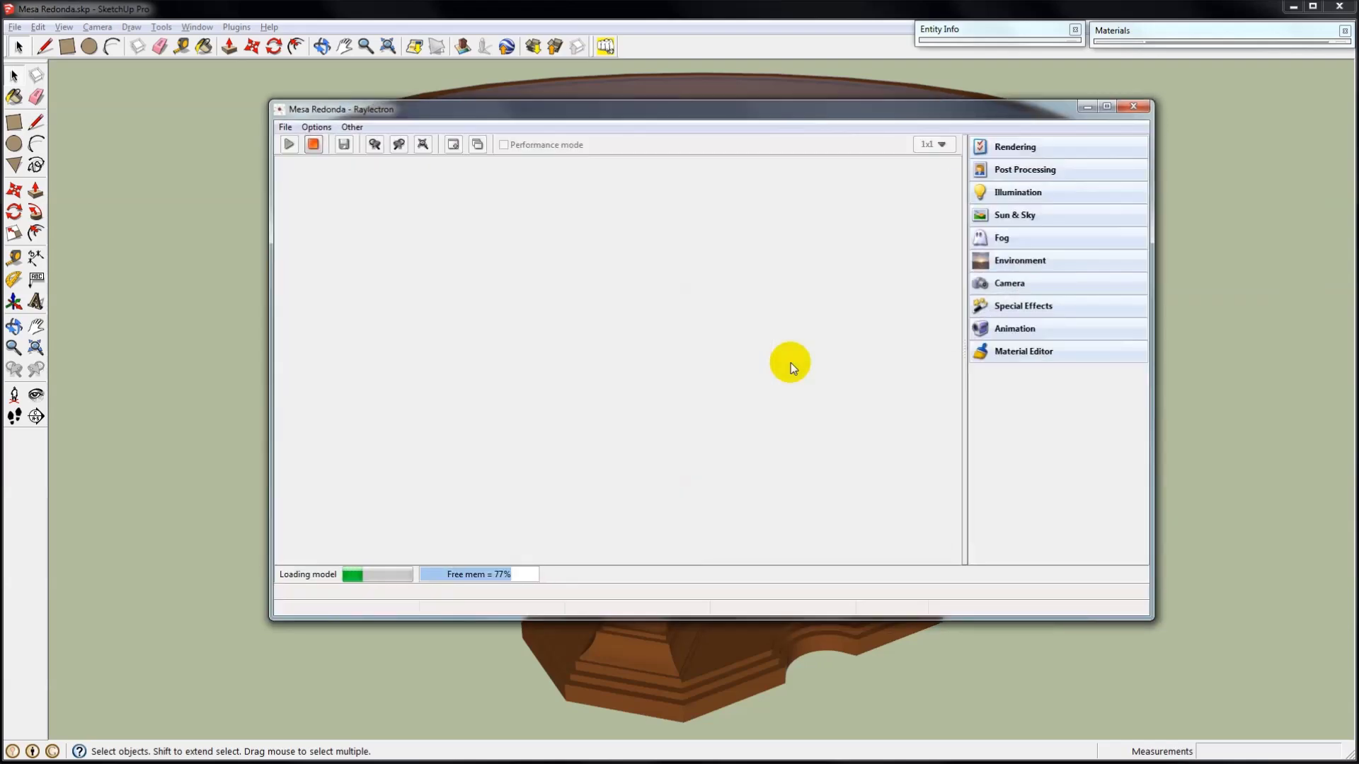
pyautogui.moveTo(732, 446); pyautogui.dragTo(695, 455)
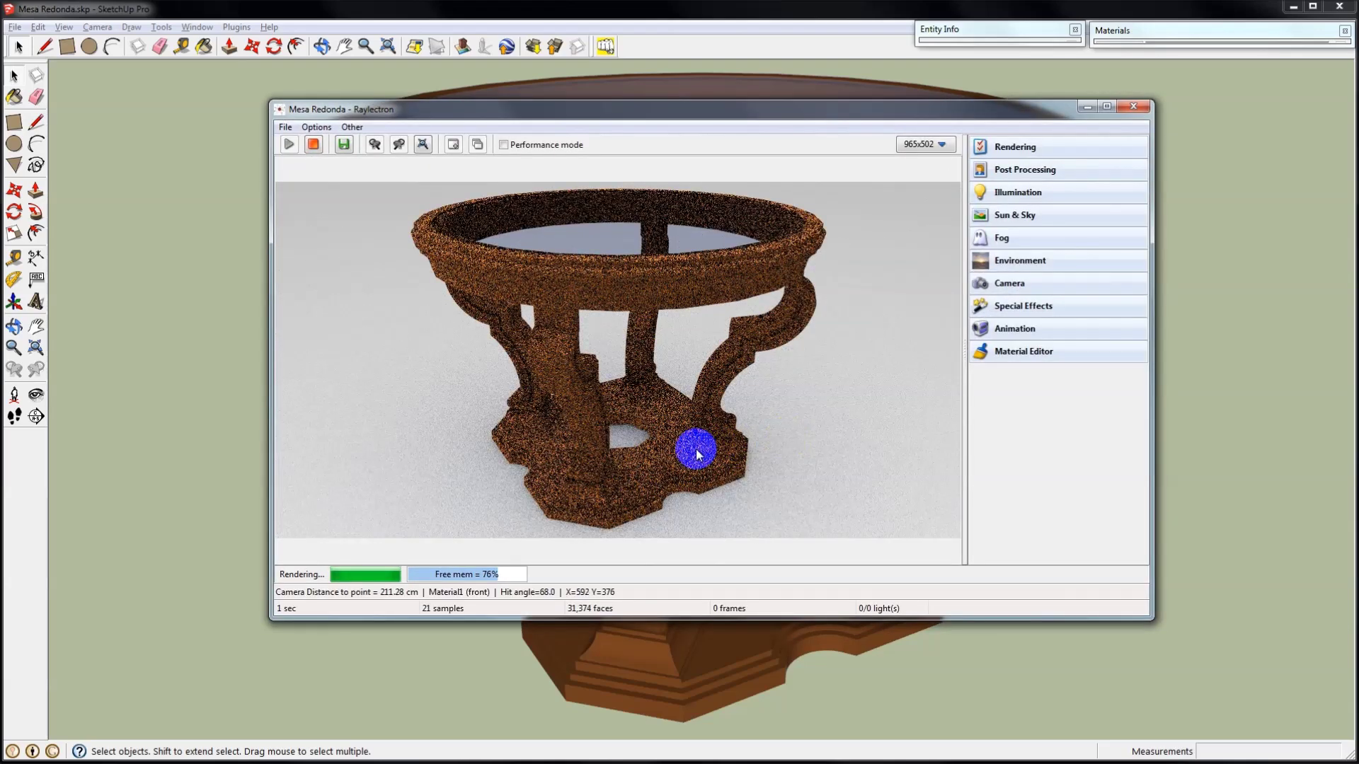
# Select the table's brown material for editing and load Wood_Cedar.jpg from Seamless Patterns as its texture.
pyautogui.click(1030, 351)
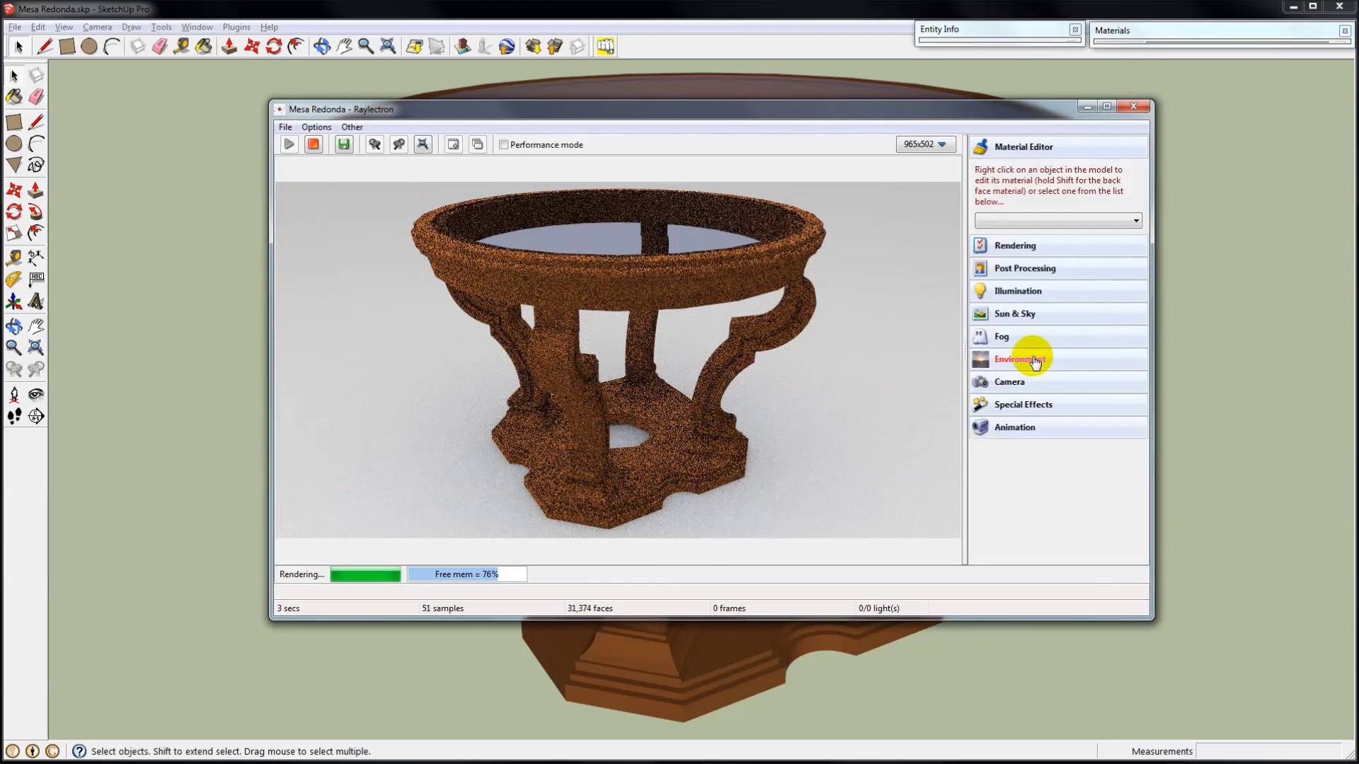
pyautogui.rightClick(674, 457)
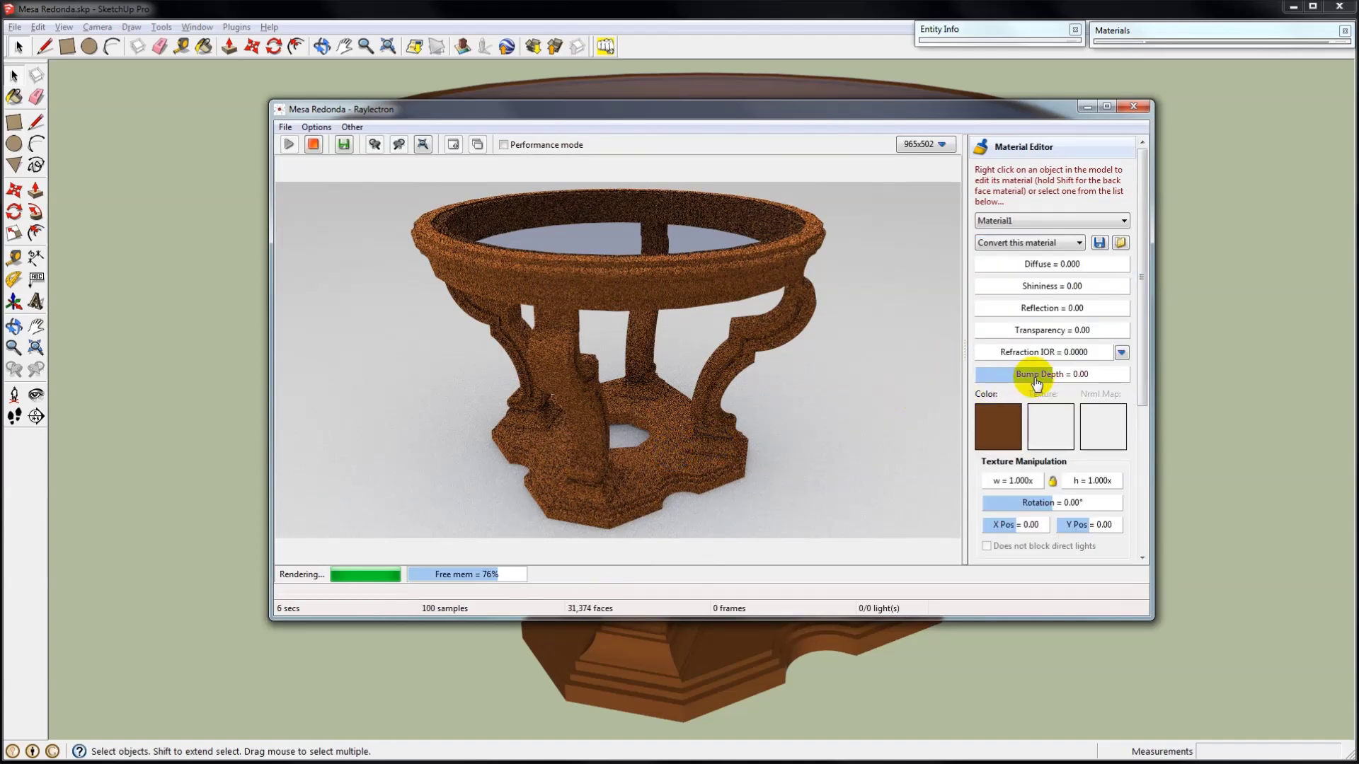
pyautogui.click(1048, 423)
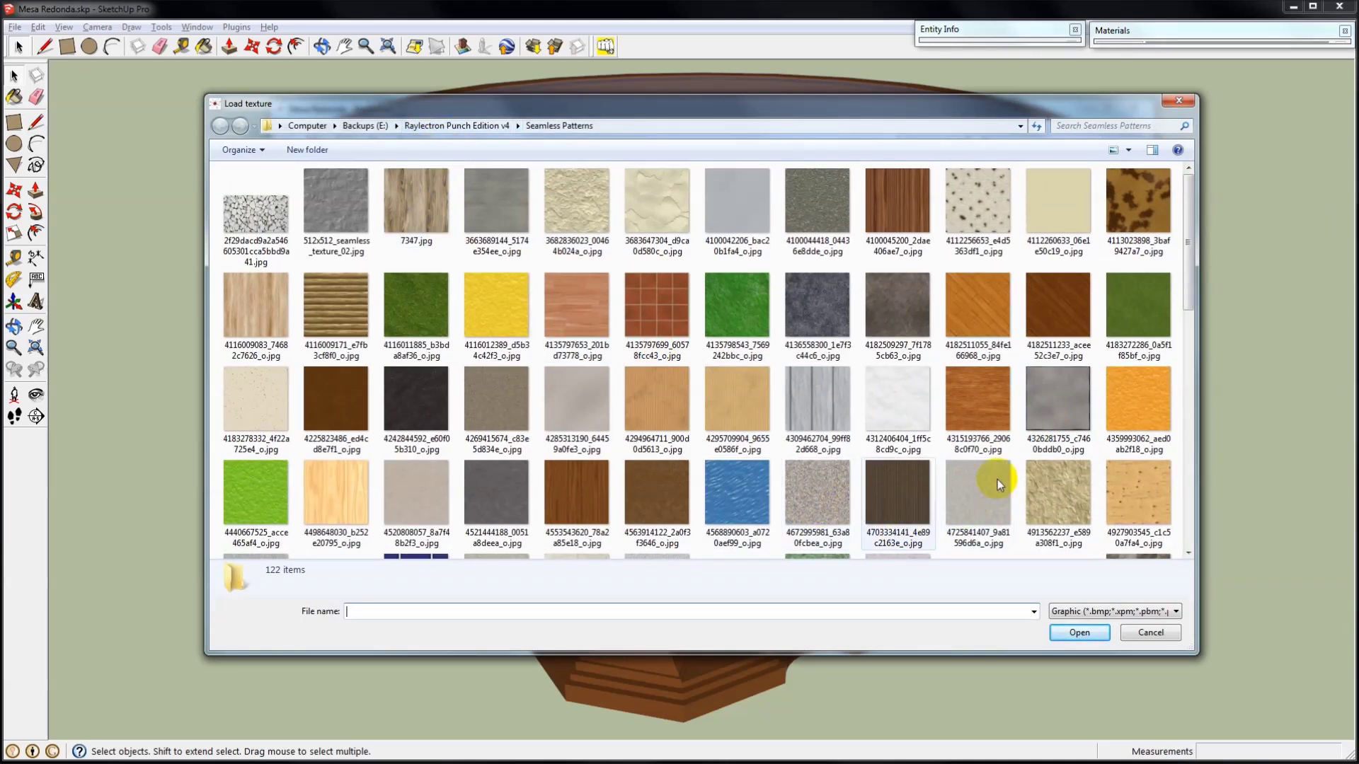
pyautogui.moveTo(1191, 265); pyautogui.dragTo(1157, 492)
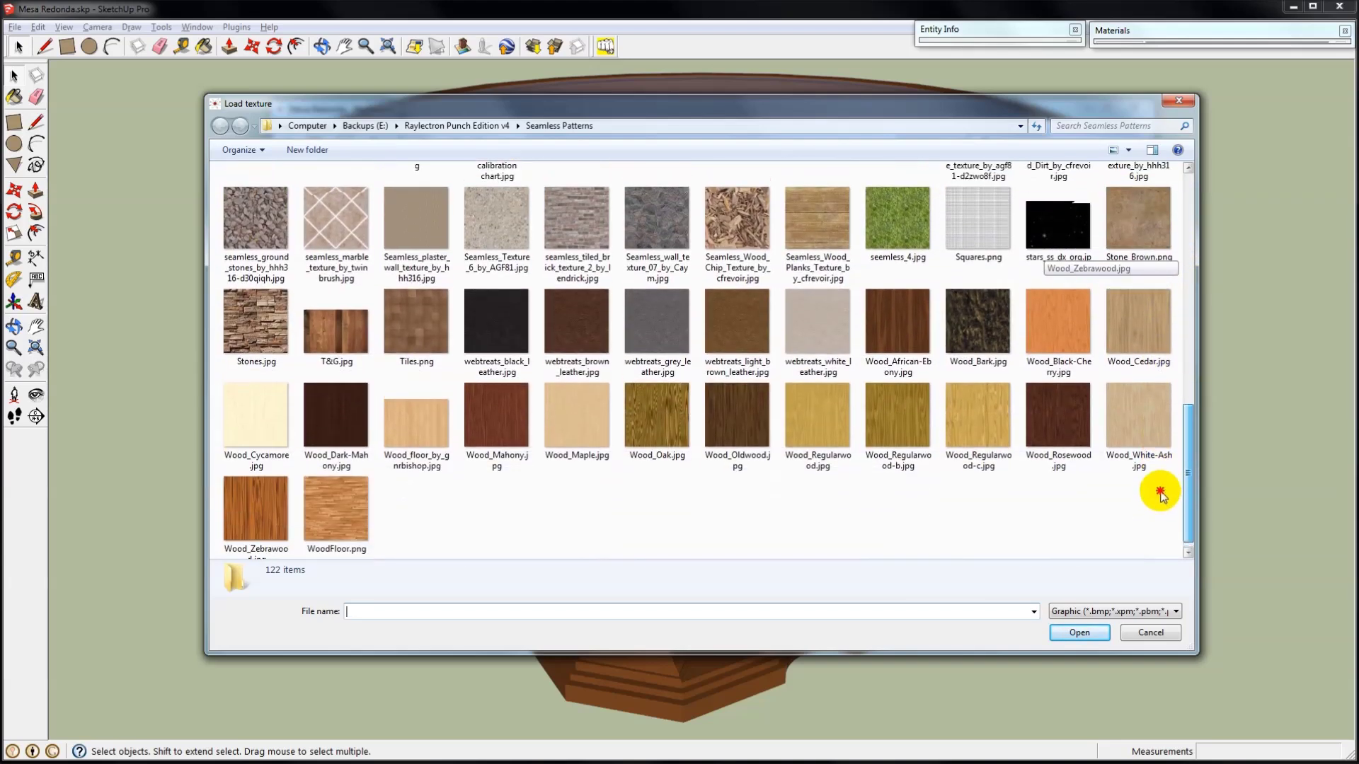
pyautogui.click(1132, 325)
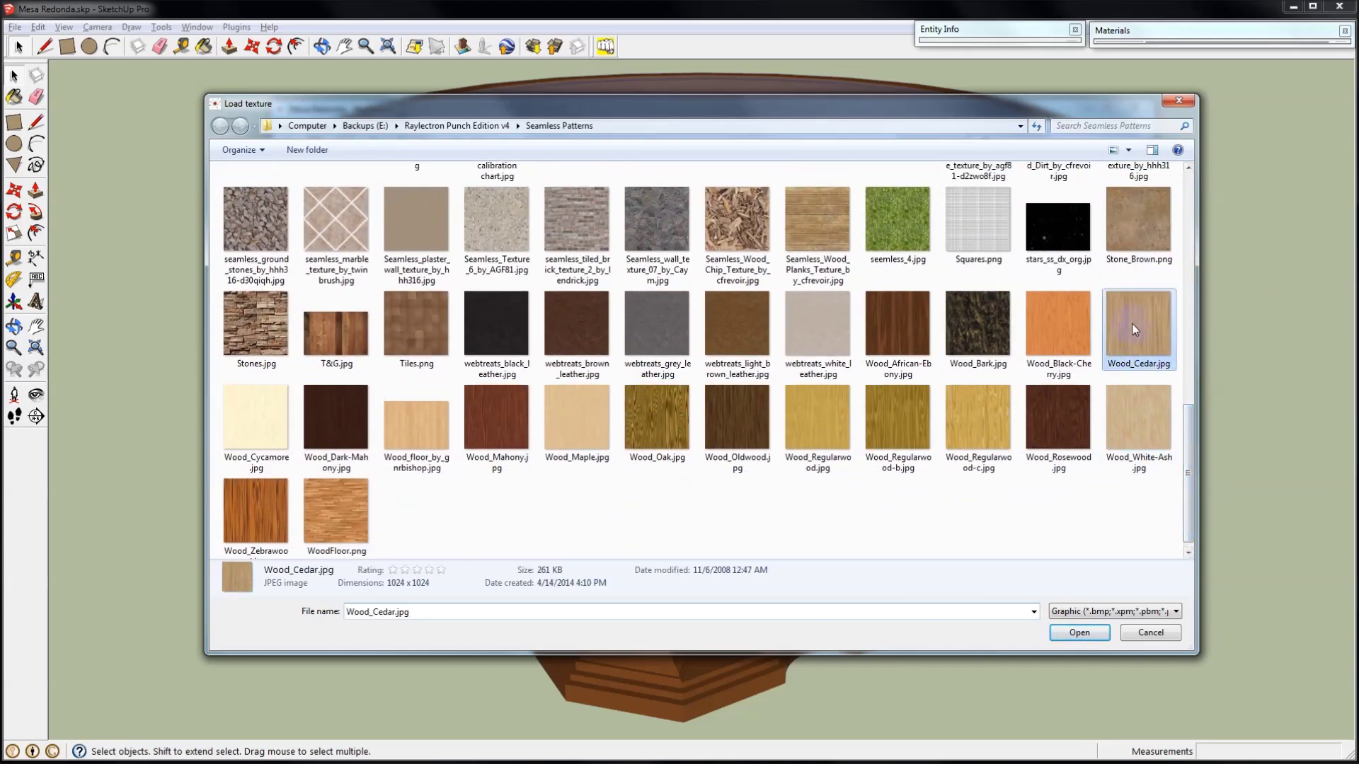
pyautogui.click(1081, 632)
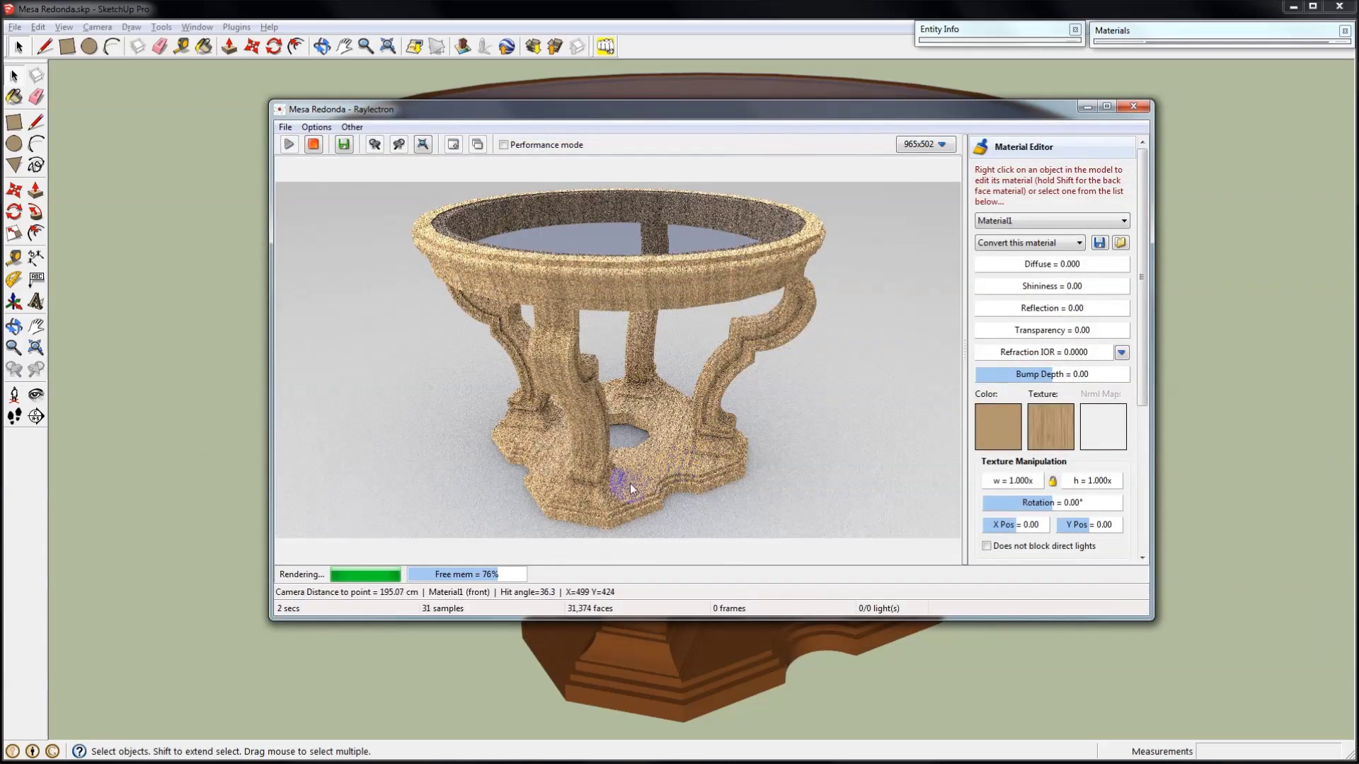
pyautogui.moveTo(630, 483); pyautogui.dragTo(669, 439, button='middle')
pyautogui.moveTo(662, 450); pyautogui.dragTo(627, 453)
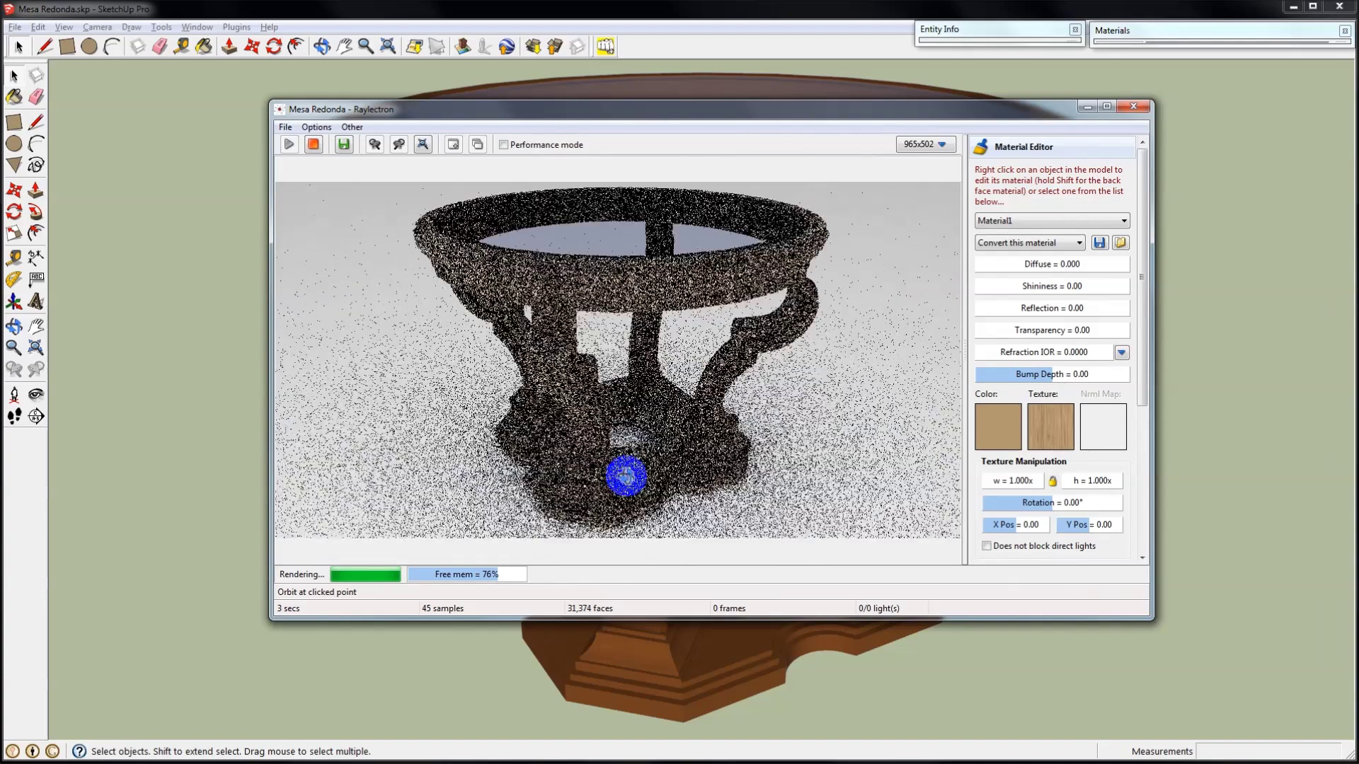
# Convert the bluish tabletop material Translucent_Glass_Sky_Reflection to Glass.
pyautogui.rightClick(627, 243)
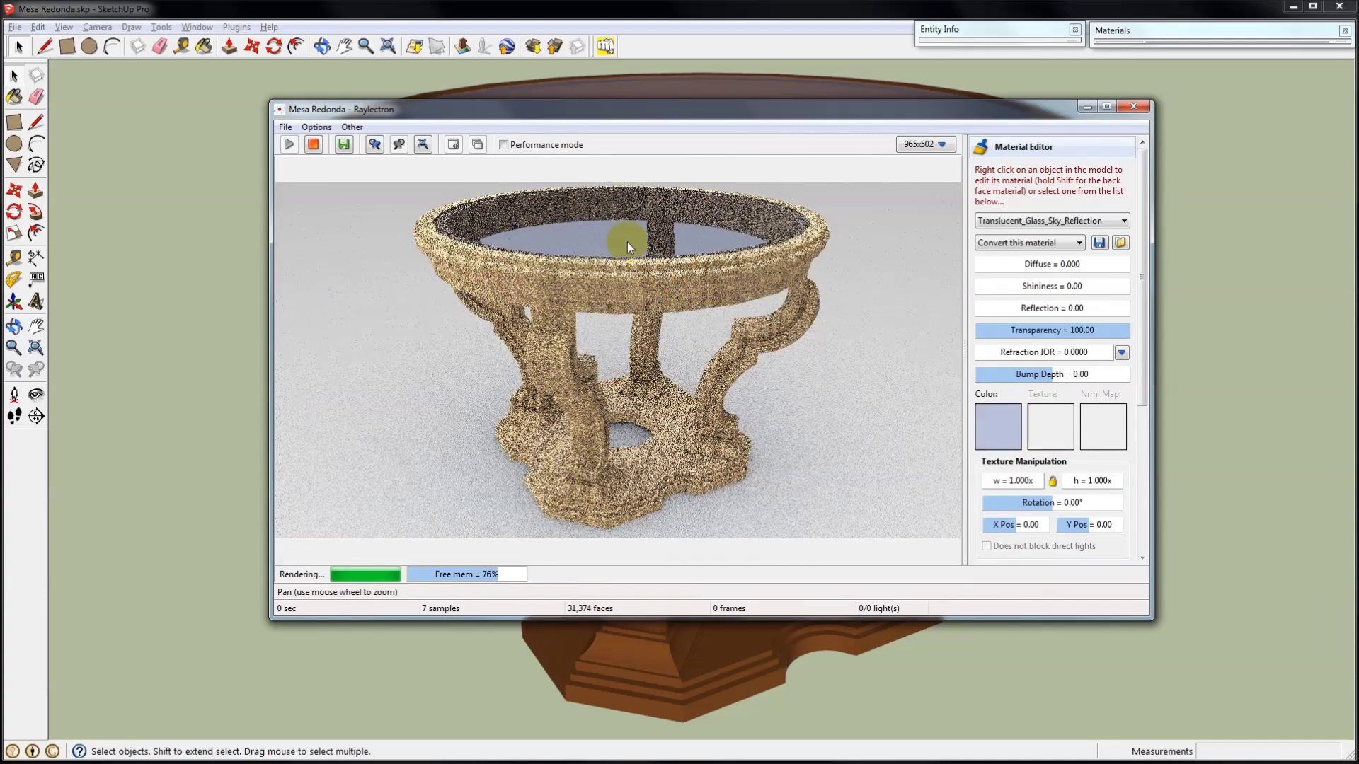
pyautogui.click(1018, 245)
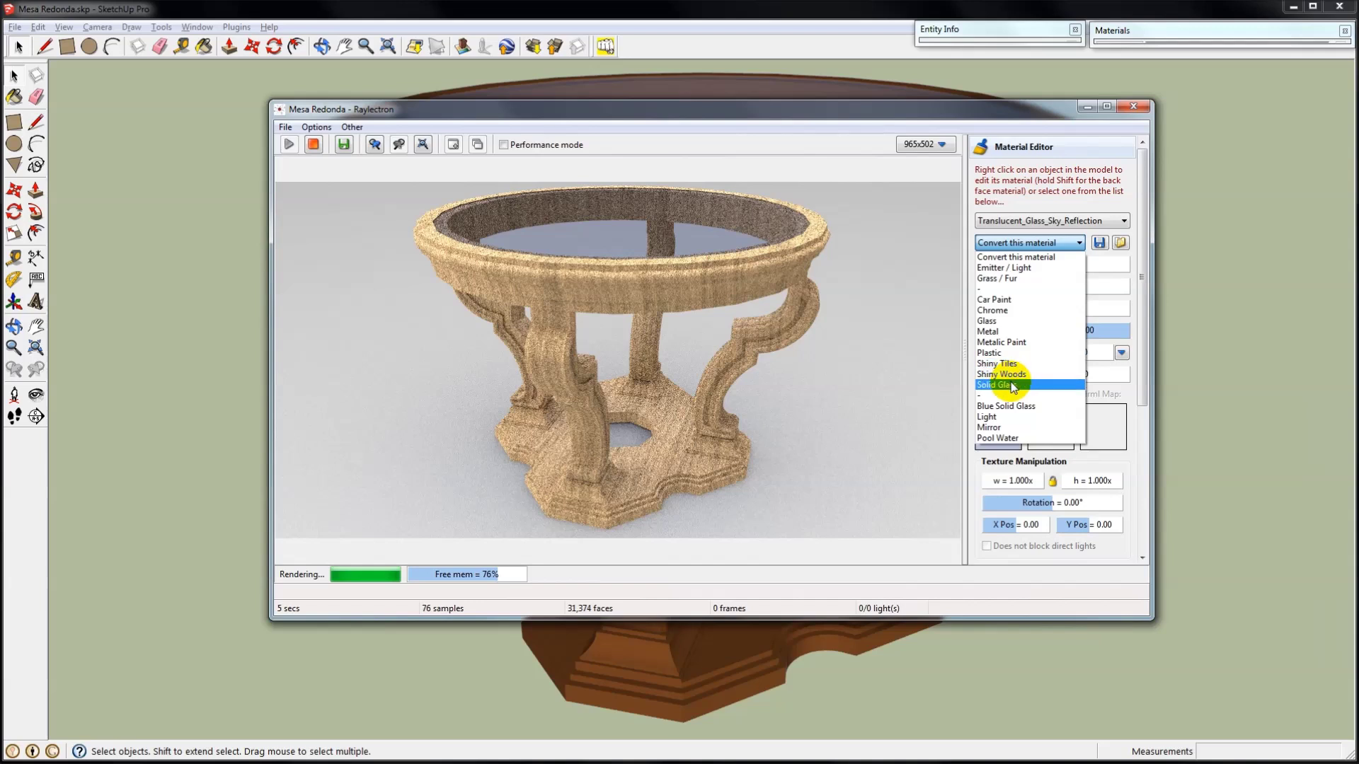
pyautogui.click(1012, 322)
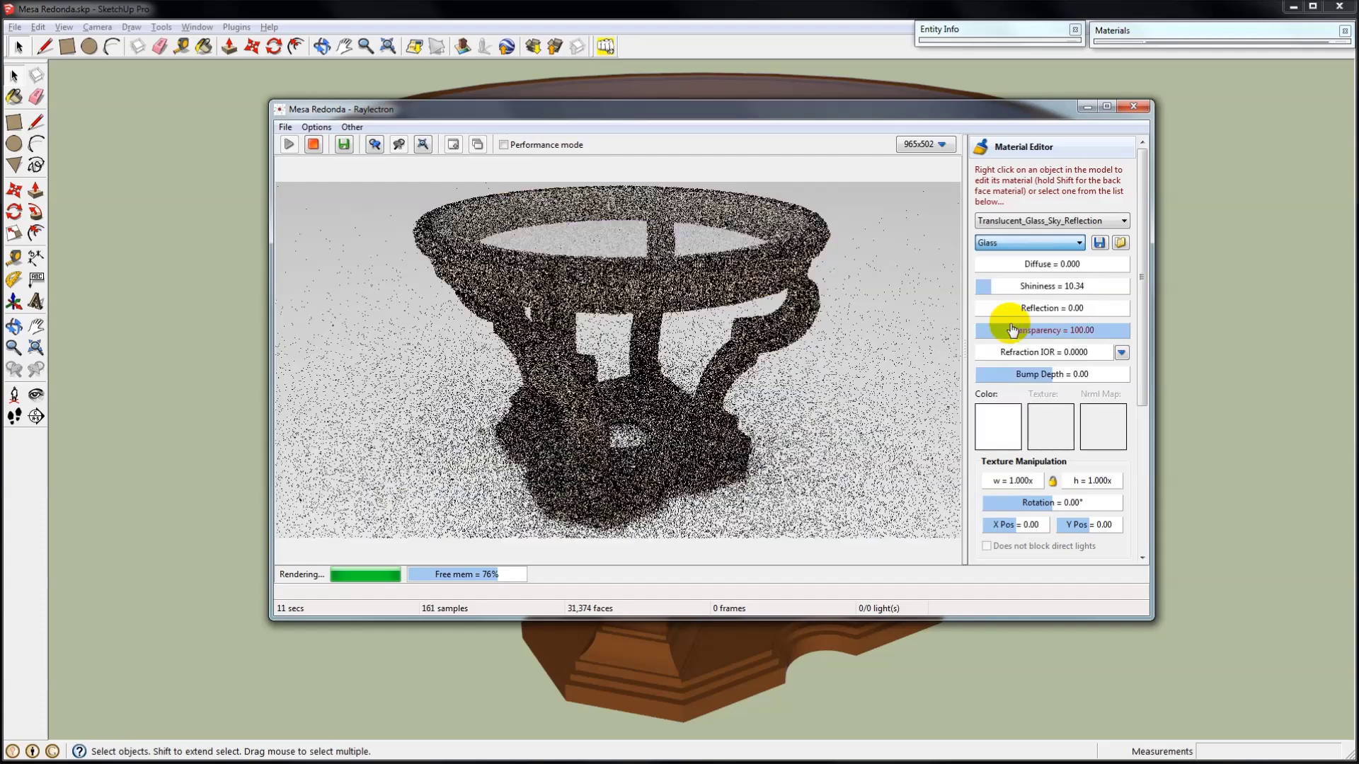
# Try Solid Glass on the tabletop material, and convert it back to Glass.
pyautogui.click(1025, 242)
pyautogui.click(1005, 385)
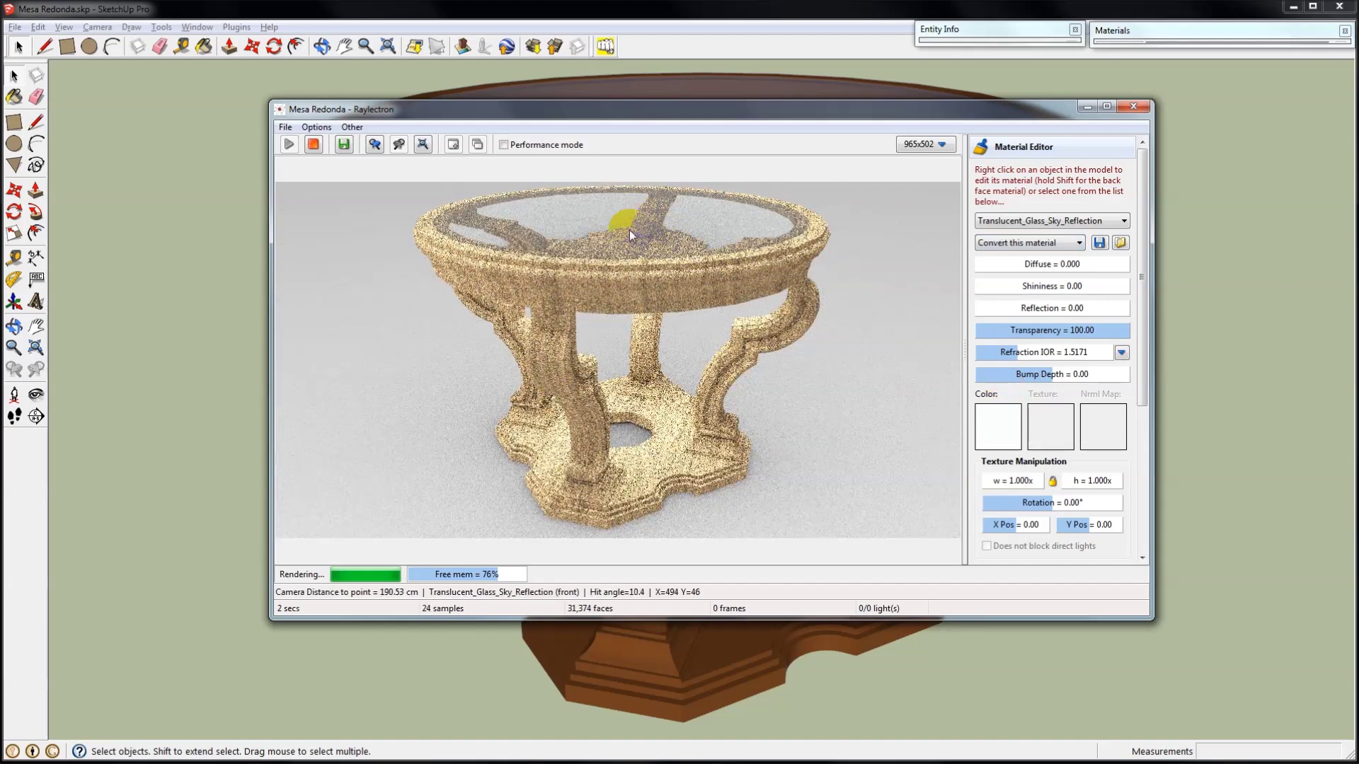
pyautogui.click(1032, 245)
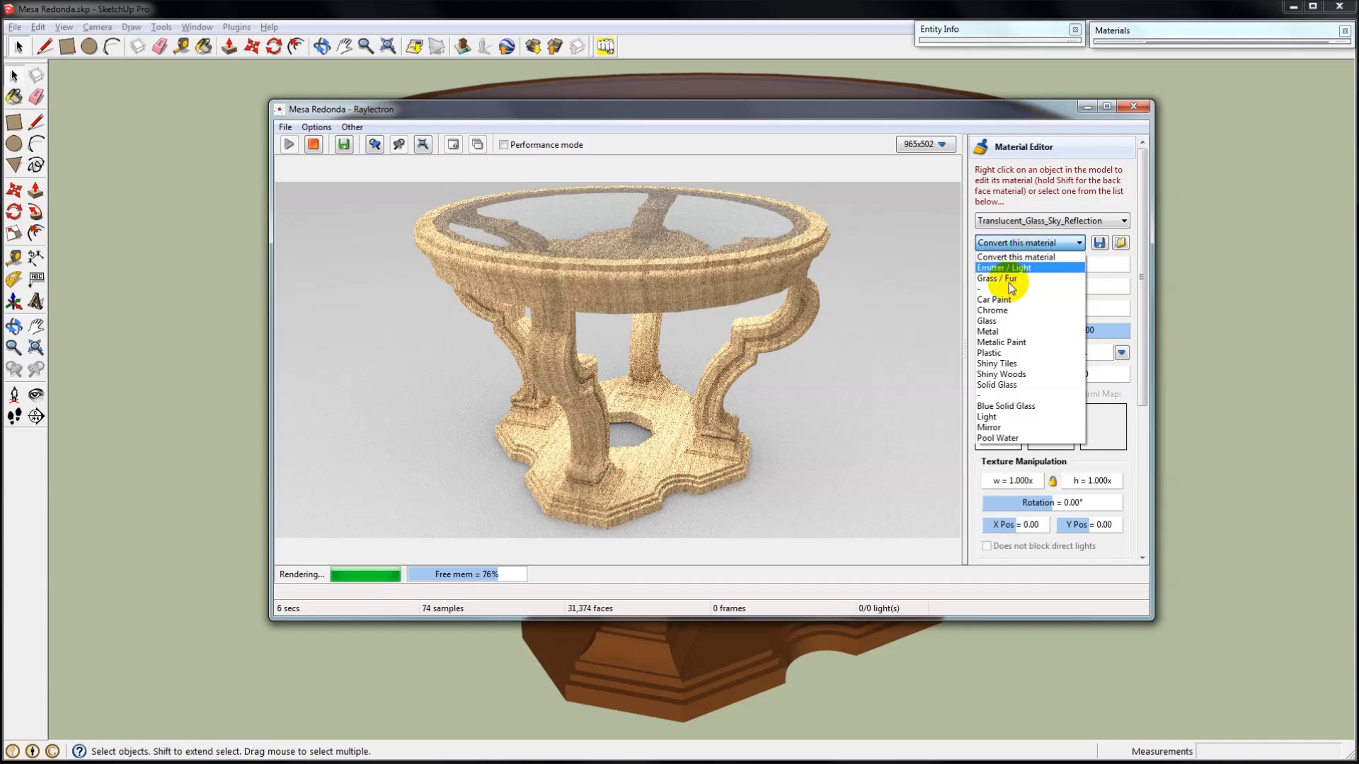
pyautogui.click(1005, 322)
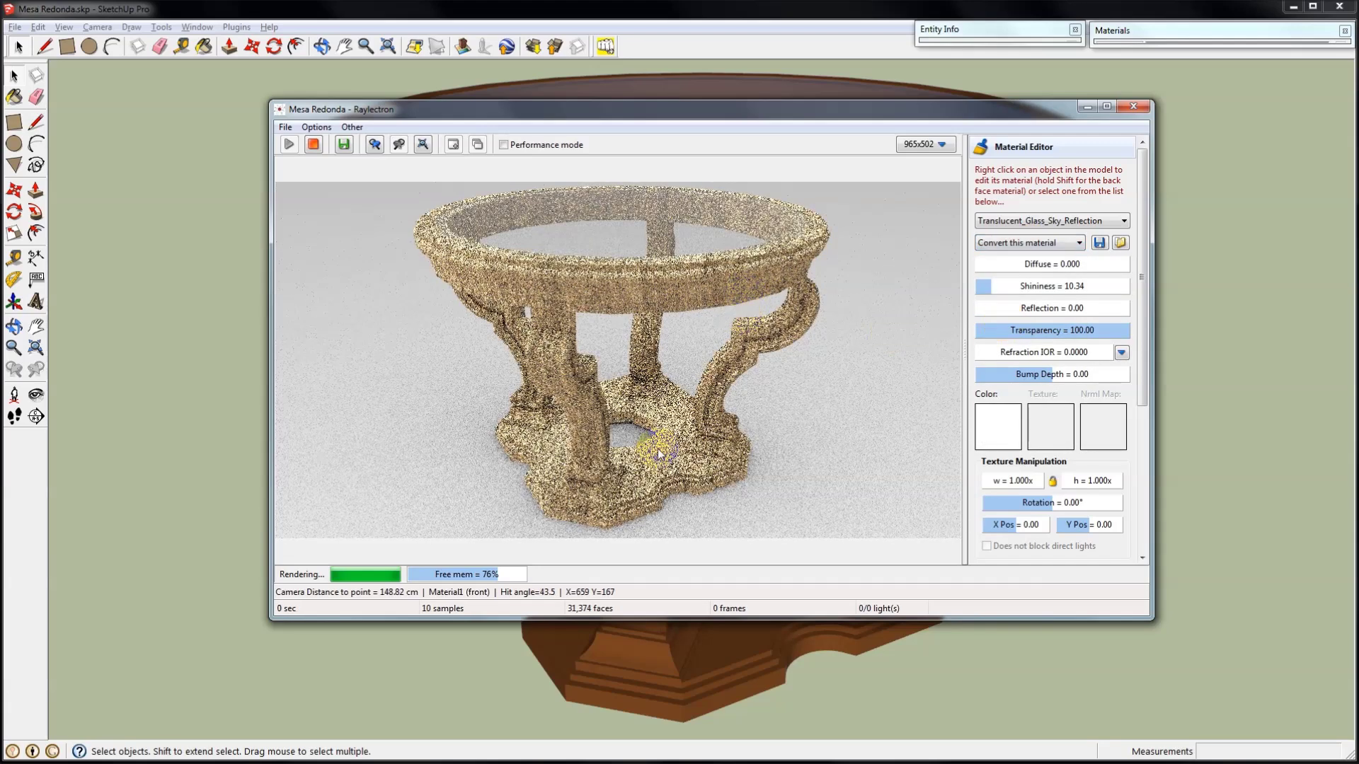
pyautogui.scroll(5, 625, 480)
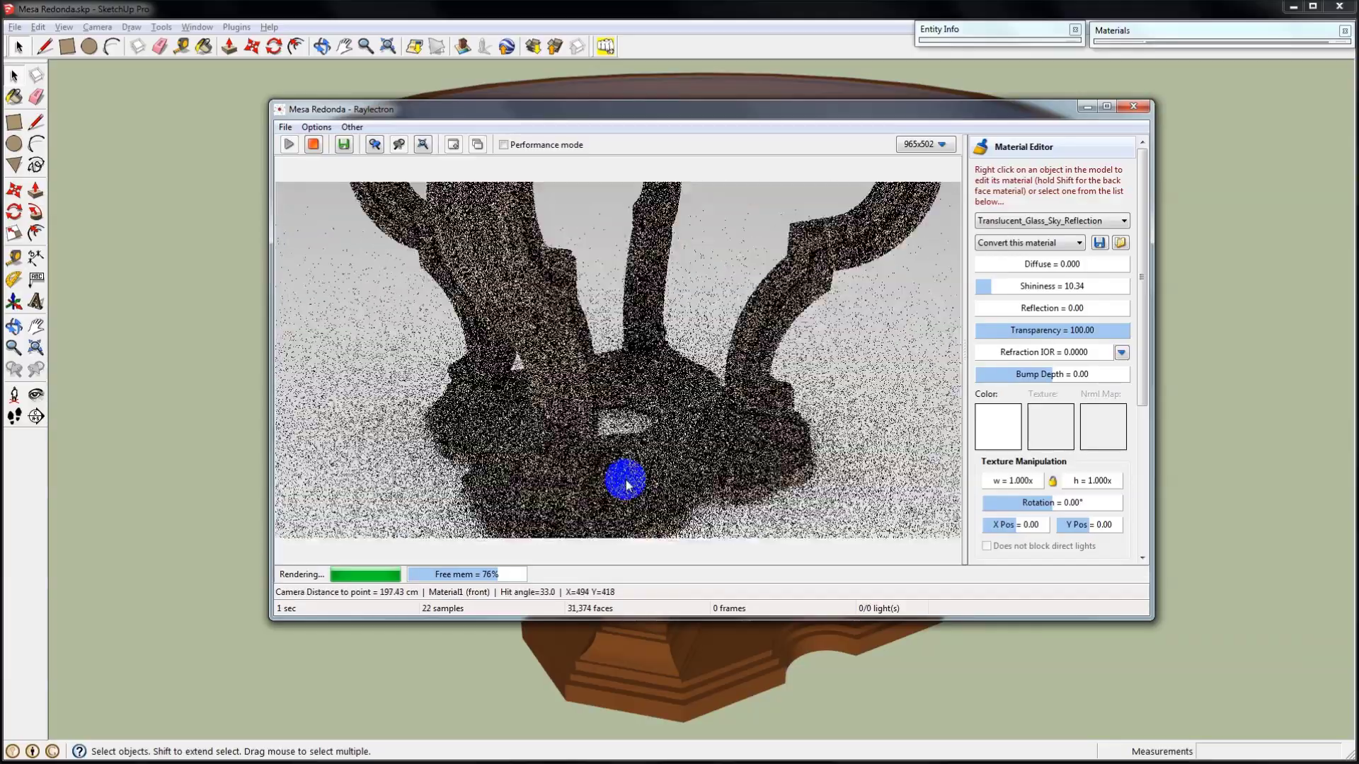
pyautogui.rightClick(666, 456)
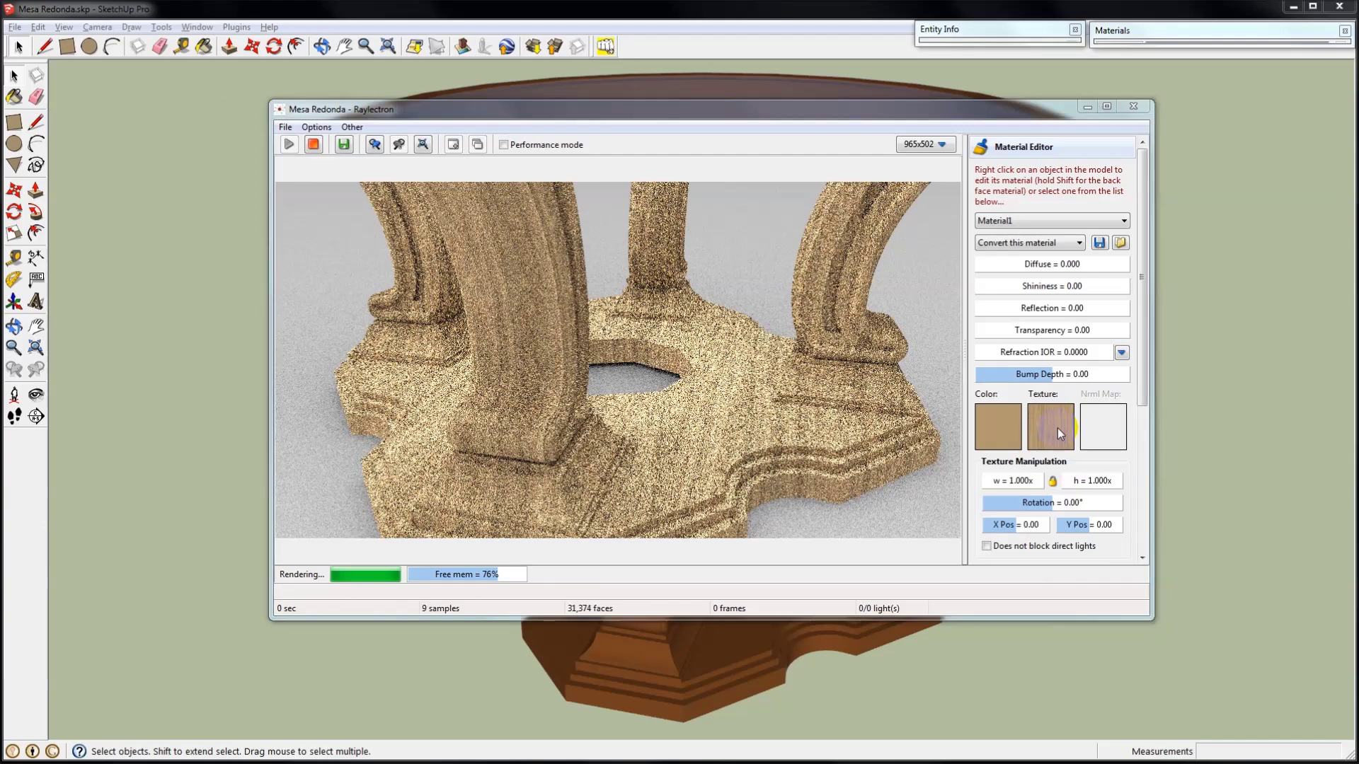
pyautogui.click(1057, 427)
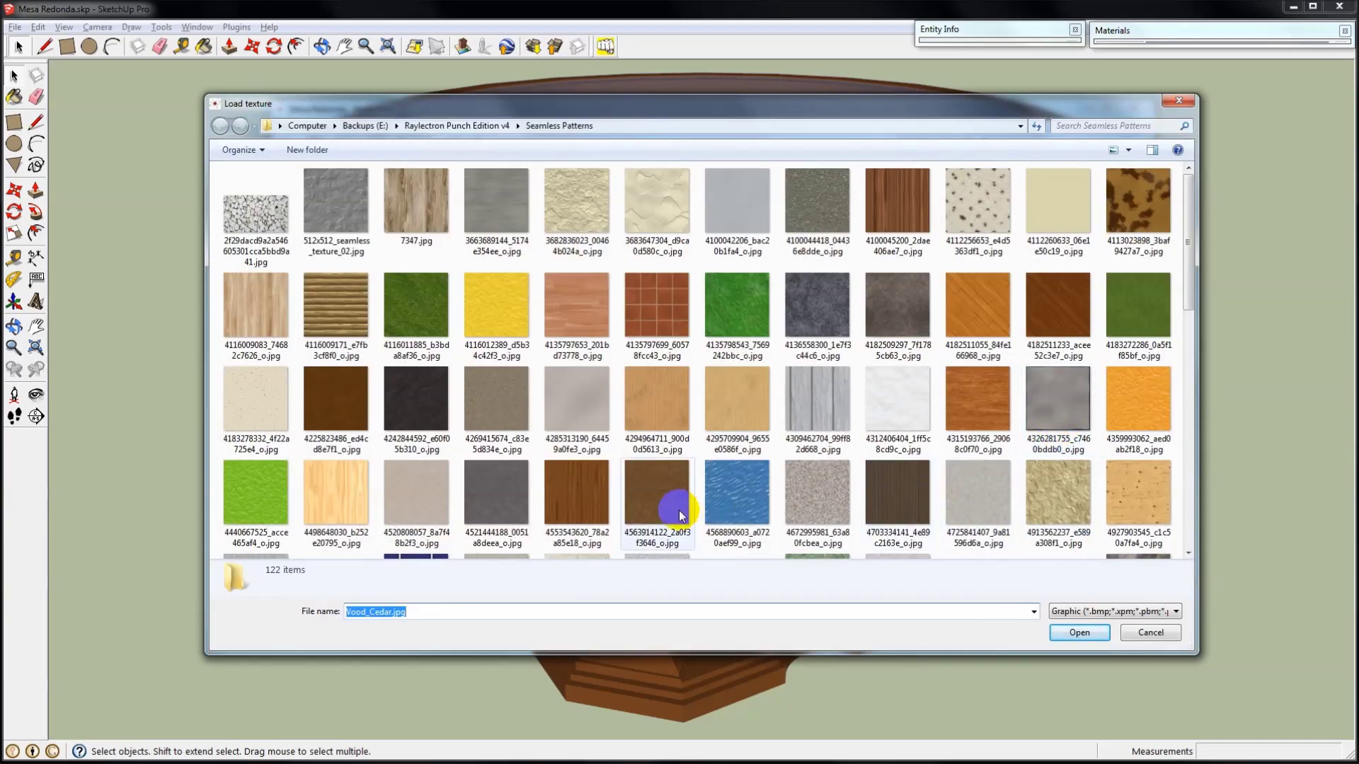
pyautogui.click(590, 503)
pyautogui.doubleClick(589, 503)
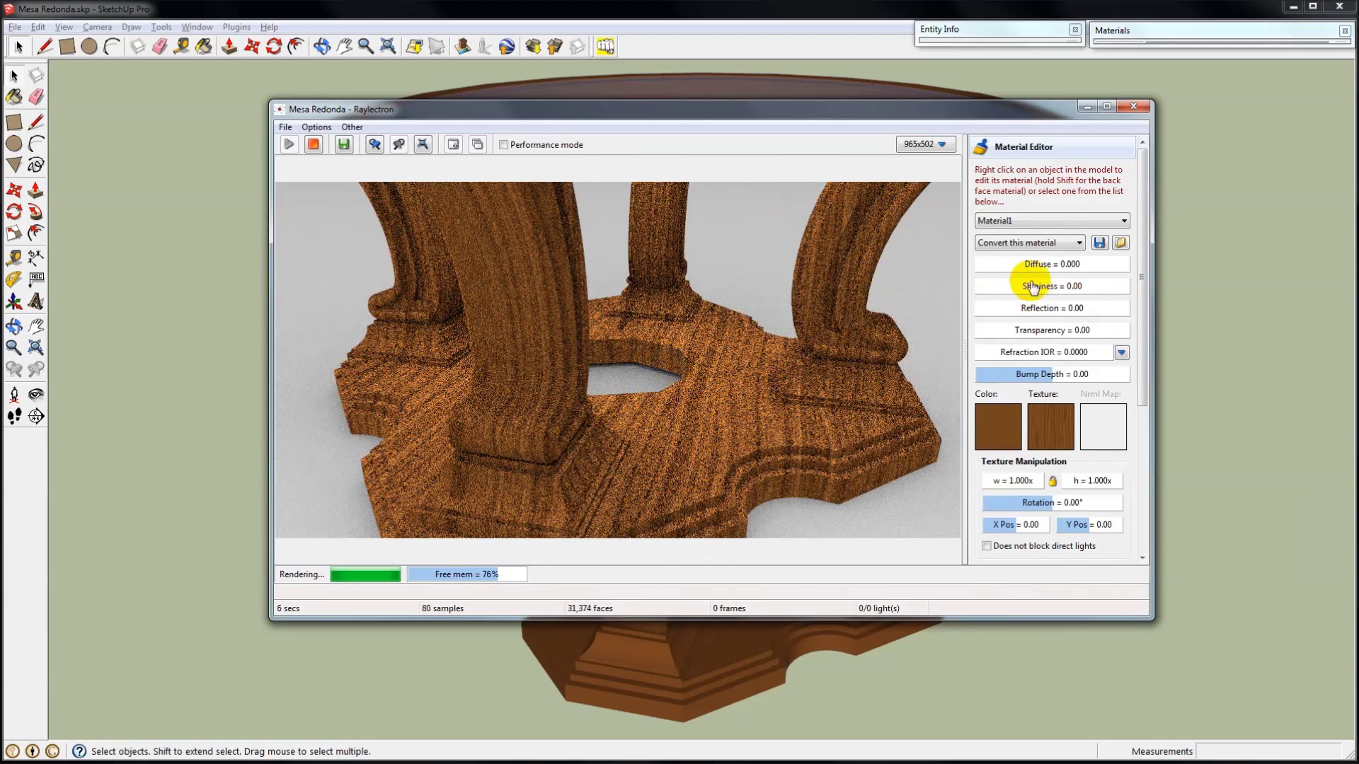
# Convert the table's wood material to Shiny Woods and raise its shininess to about 8.11.
pyautogui.click(1017, 243)
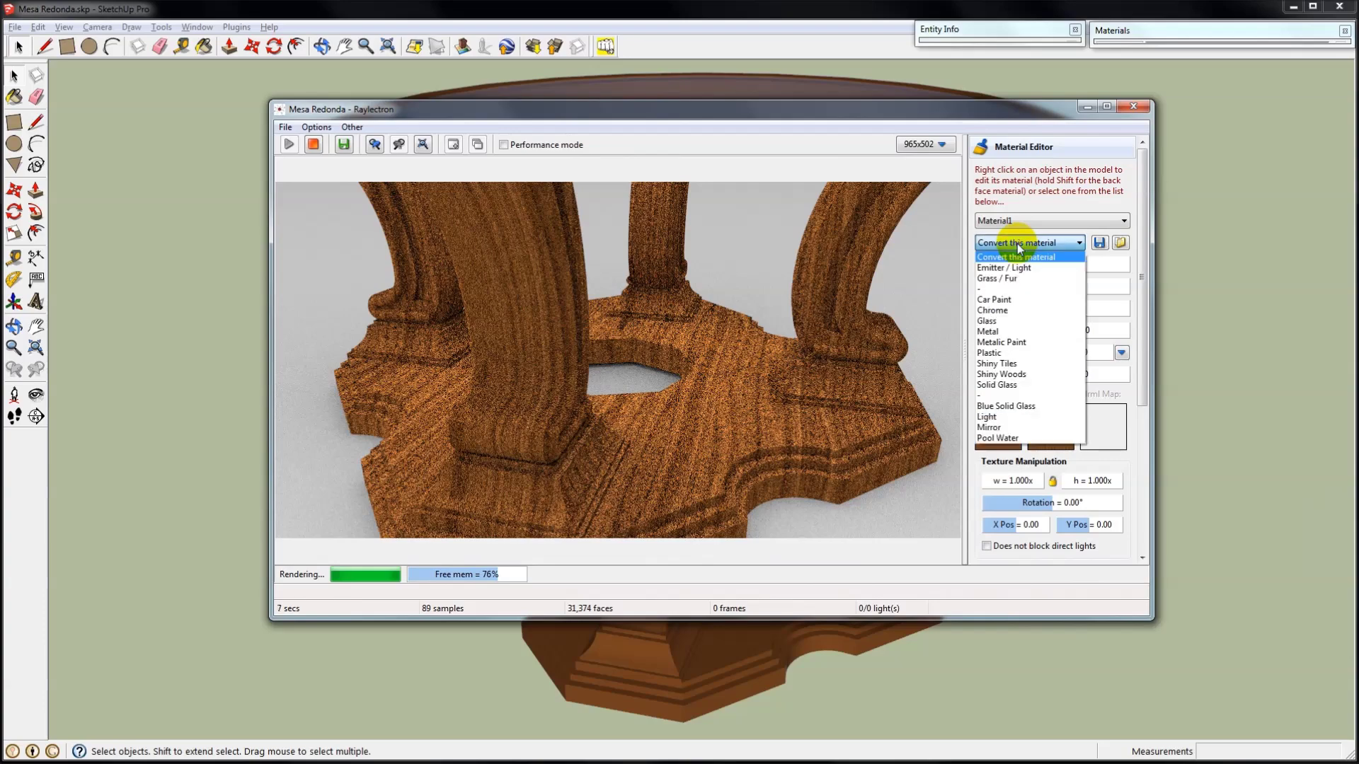
pyautogui.click(1004, 374)
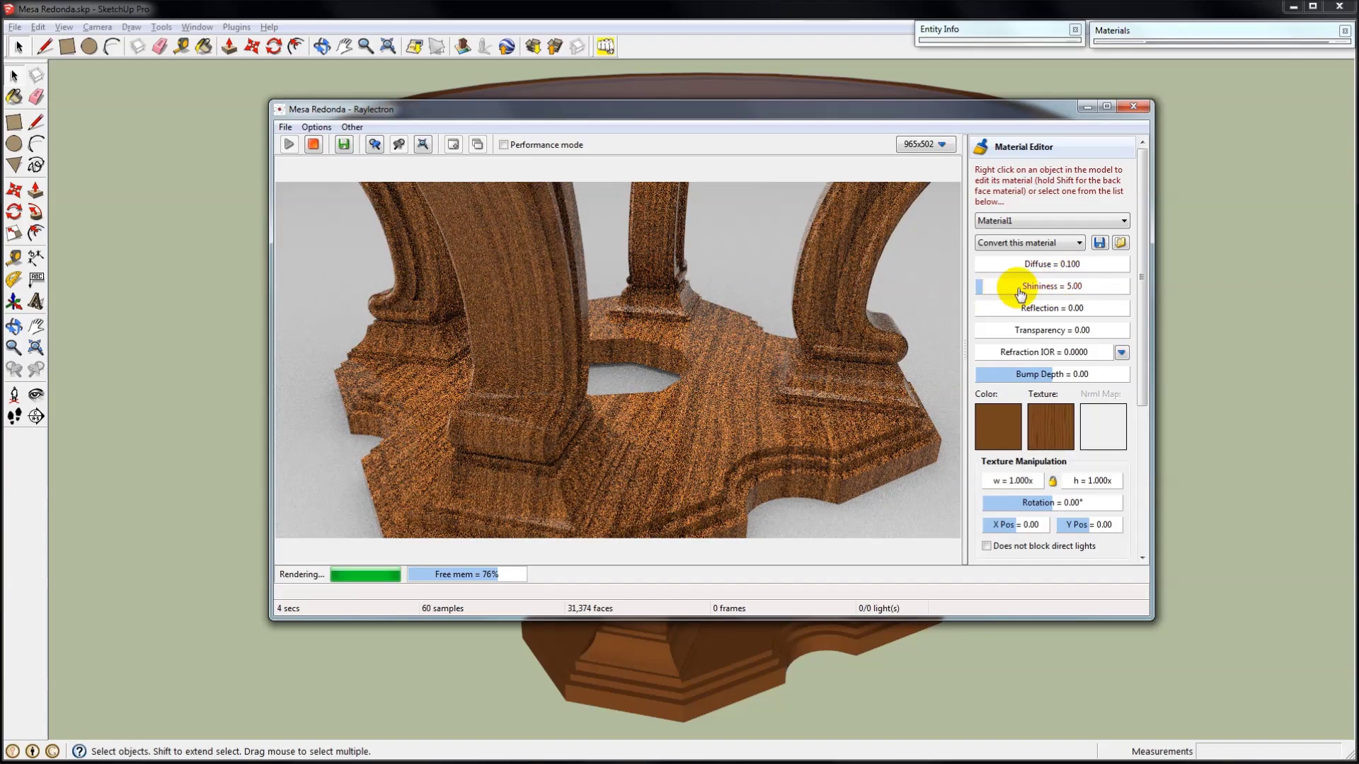
pyautogui.moveTo(1052, 292); pyautogui.dragTo(1024, 294)
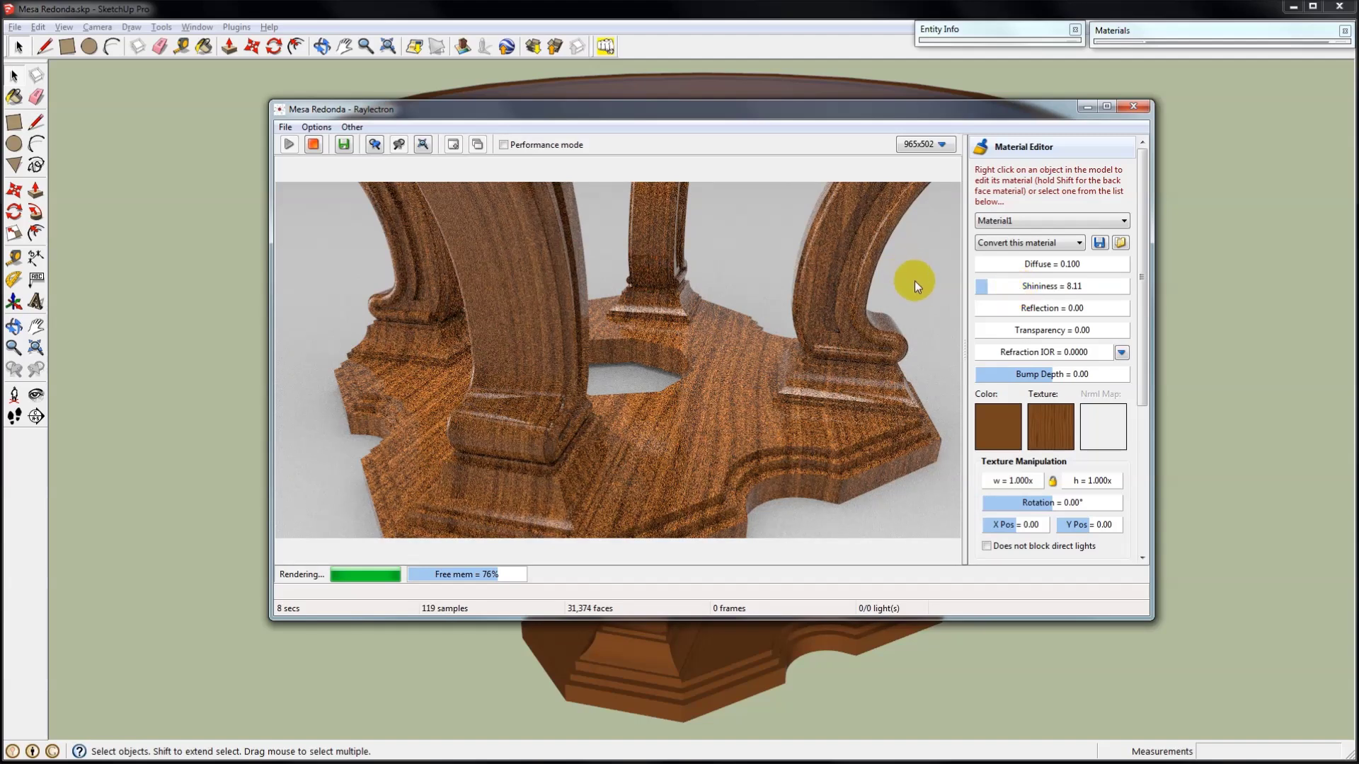
# Close Raylectron without saving the model settings, and open the model Sofa N101110.skp in SketchUp.
pyautogui.click(1134, 109)
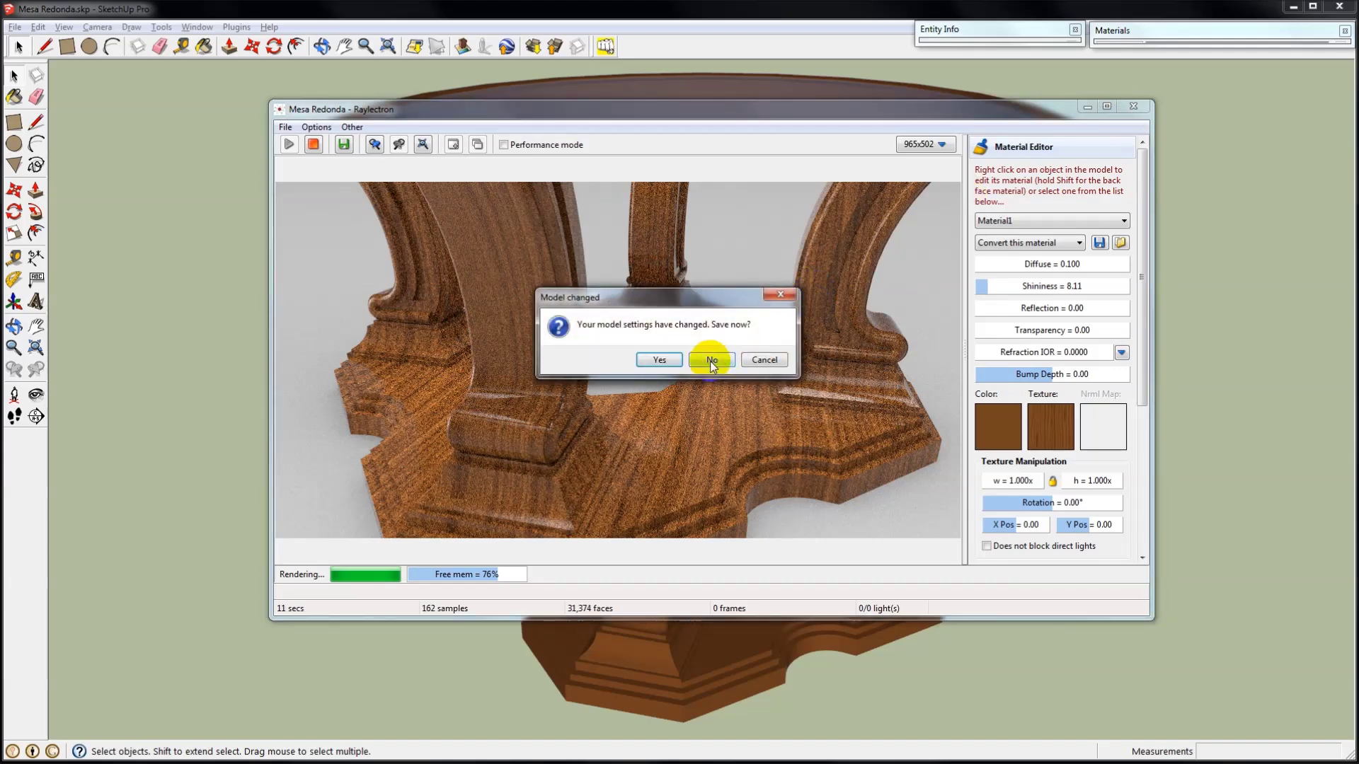
pyautogui.click(710, 361)
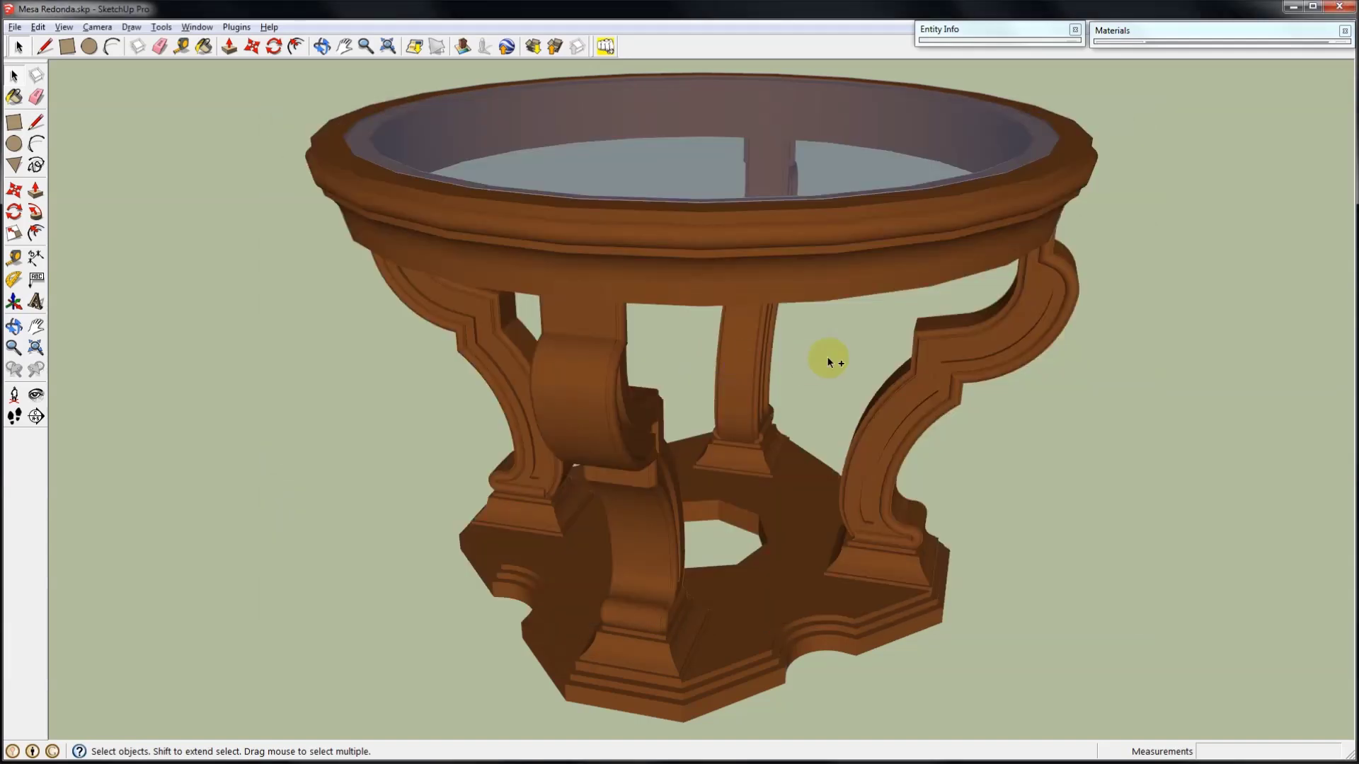
pyautogui.hotkey('ctrl', 'o')
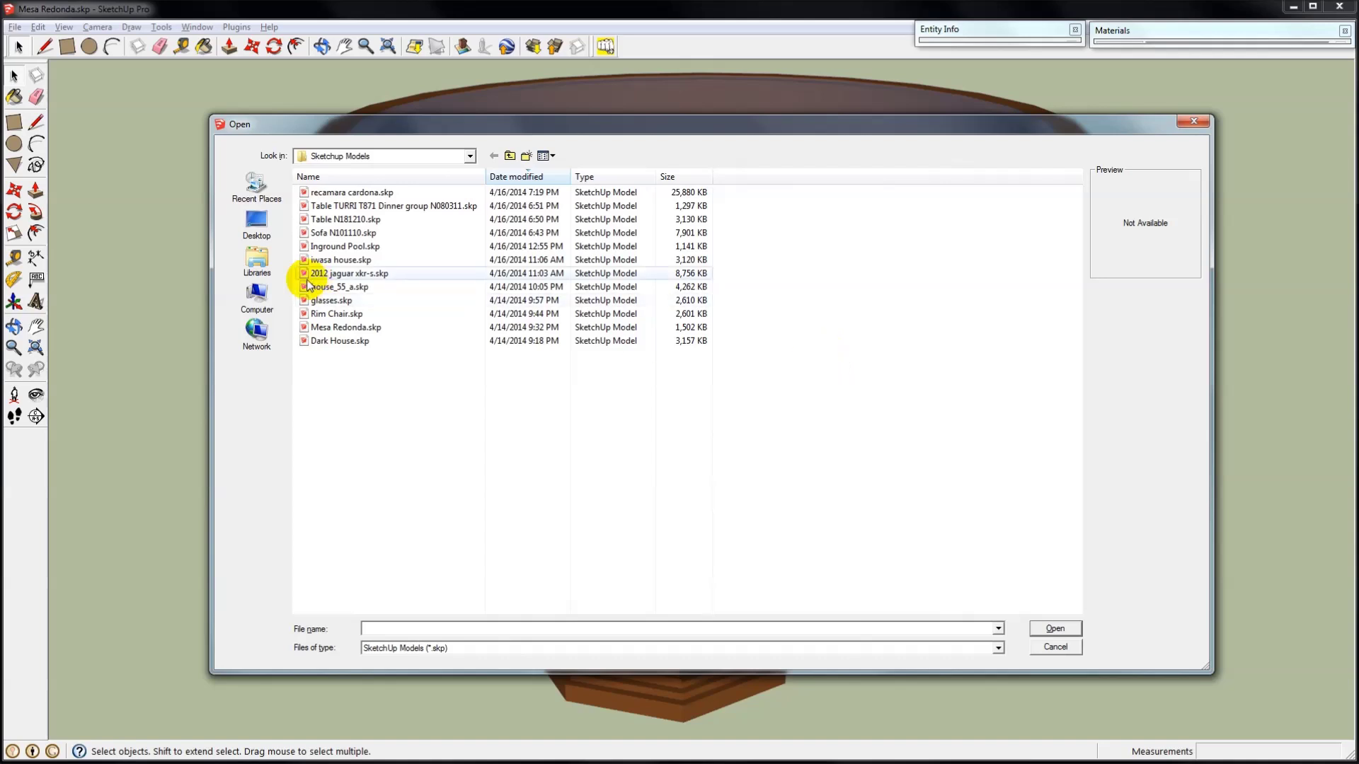
pyautogui.click(346, 235)
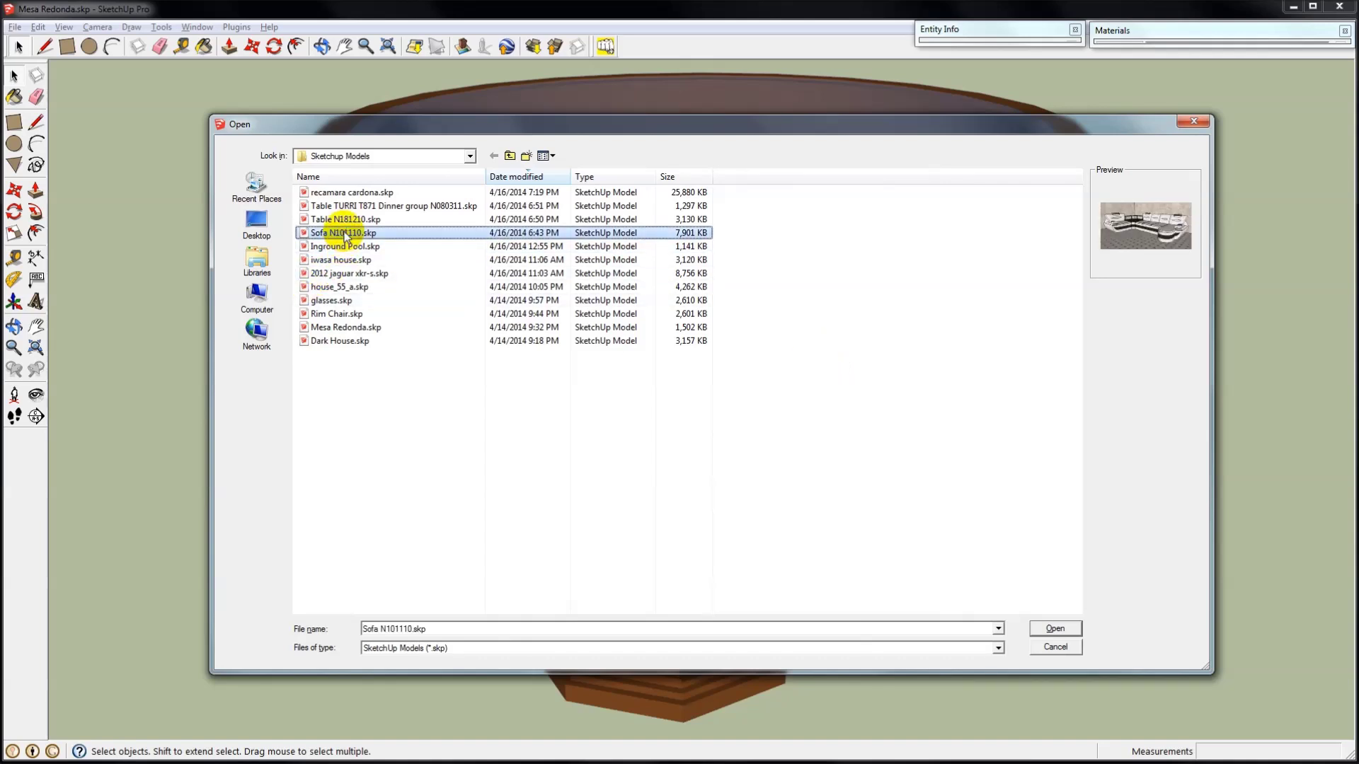
pyautogui.doubleClick(344, 232)
# Turn the camera with the Look Around tool to frame the whole corner sofa in the tiled room.
pyautogui.press('l')
pyautogui.press('space')
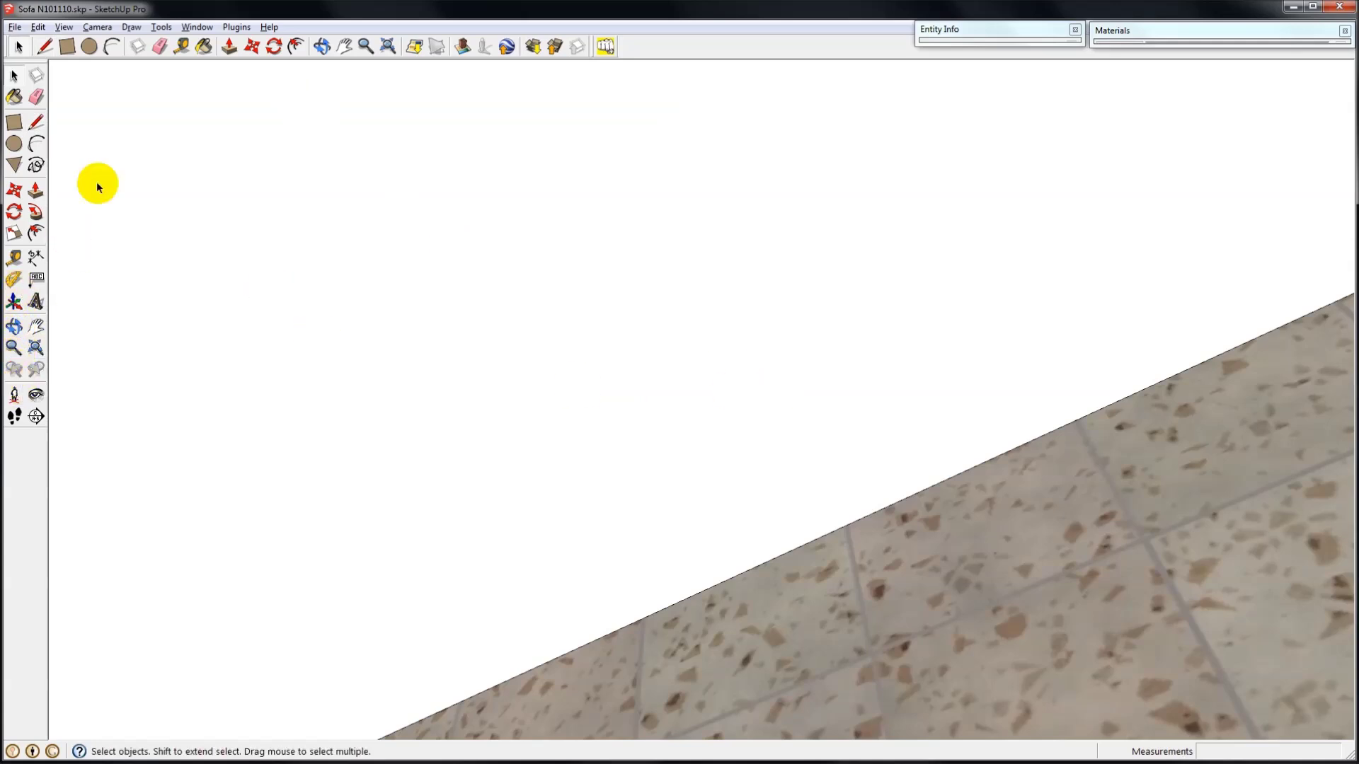
pyautogui.click(37, 395)
pyautogui.moveTo(861, 245); pyautogui.dragTo(446, 610)
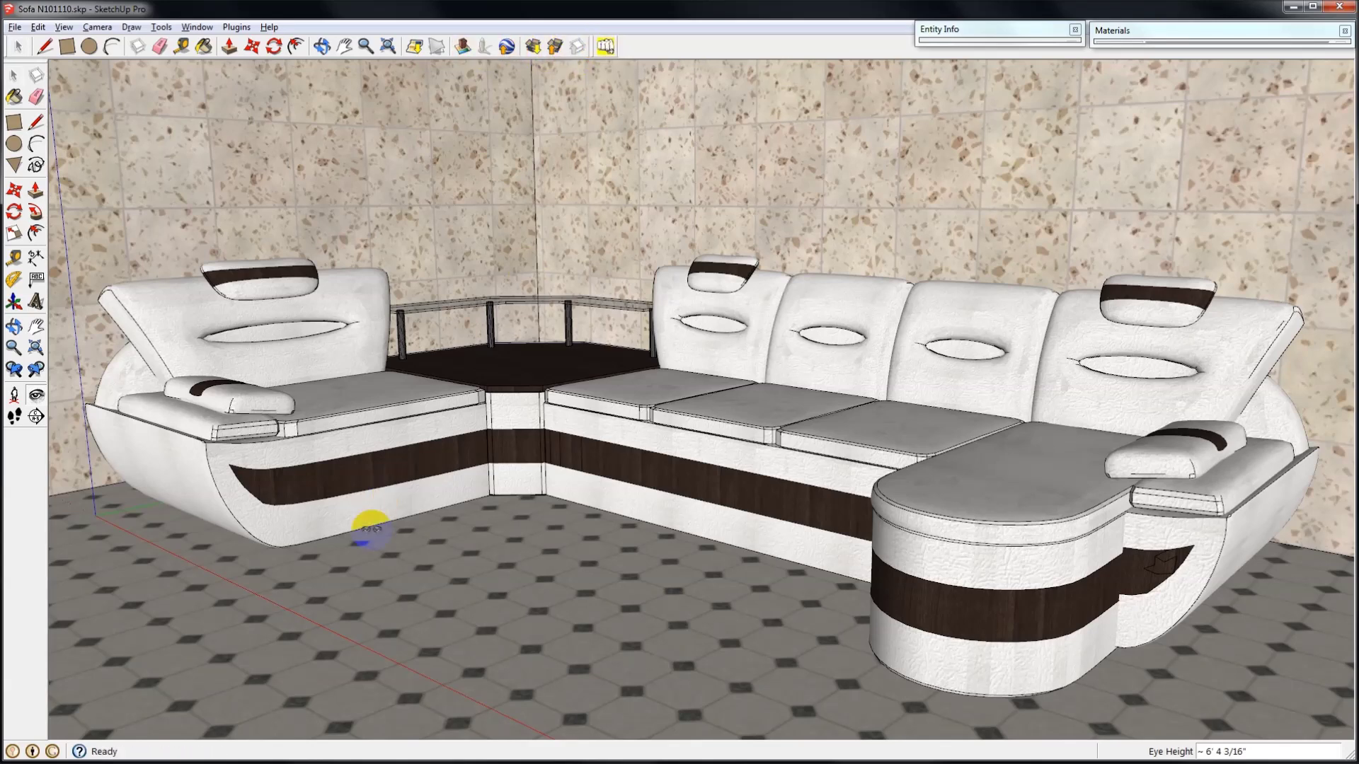
# Export the sofa scene to Raylectron as Sofa N101110.rof and start its render.
pyautogui.click(605, 47)
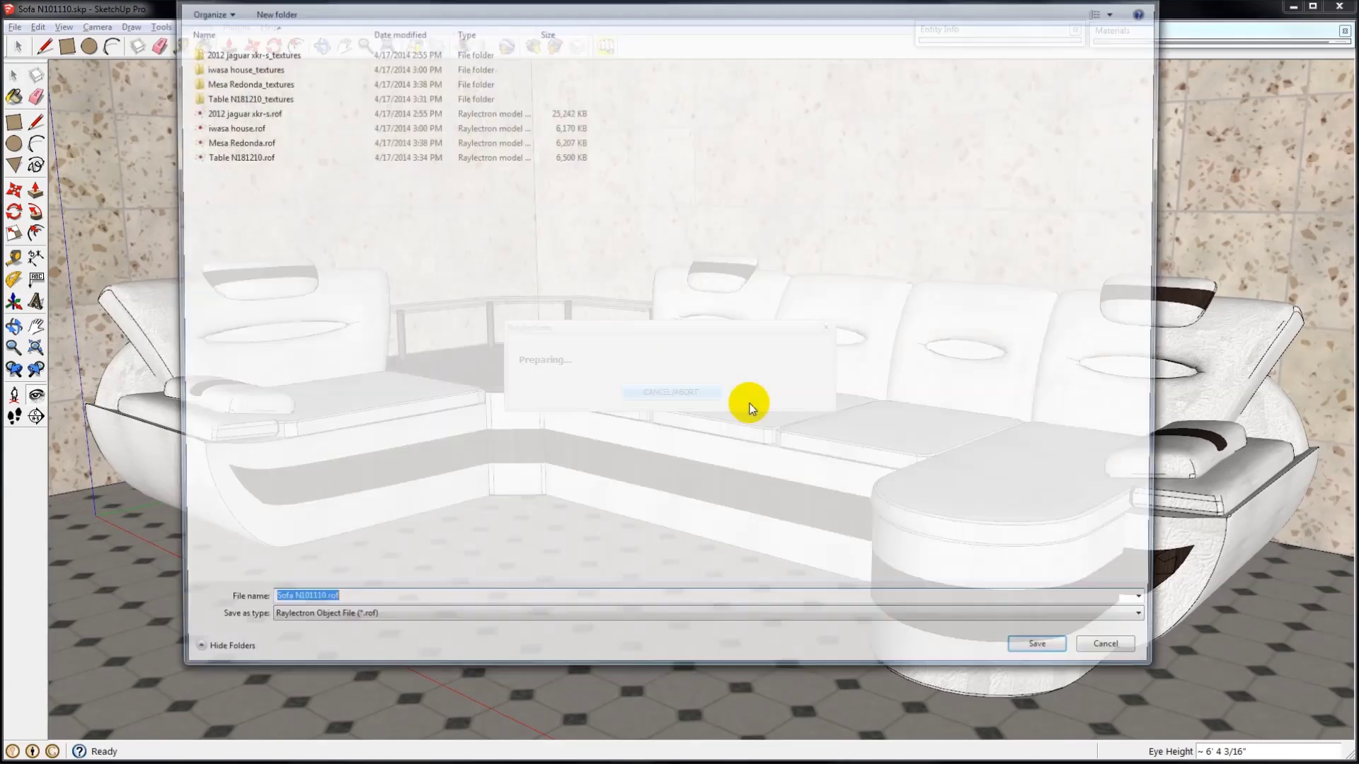
pyautogui.press('Return')
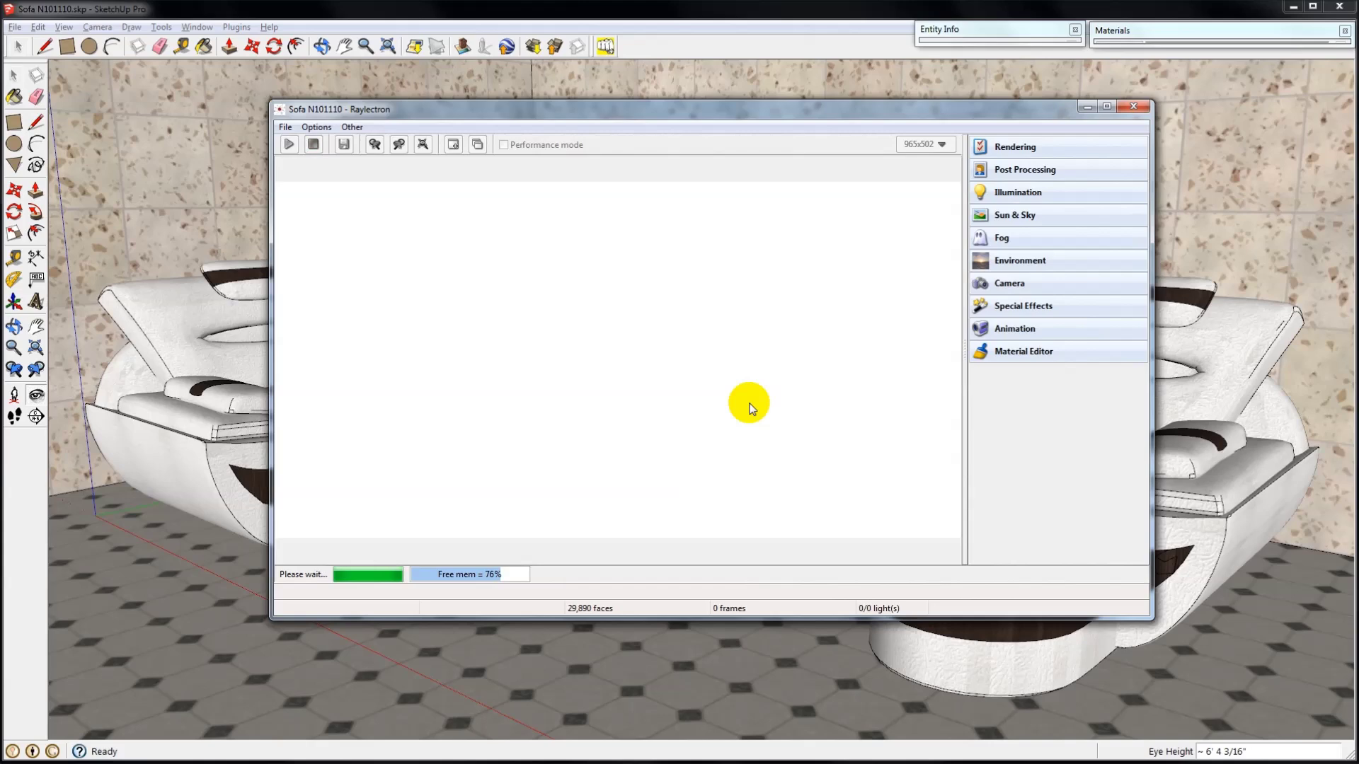
pyautogui.click(845, 419)
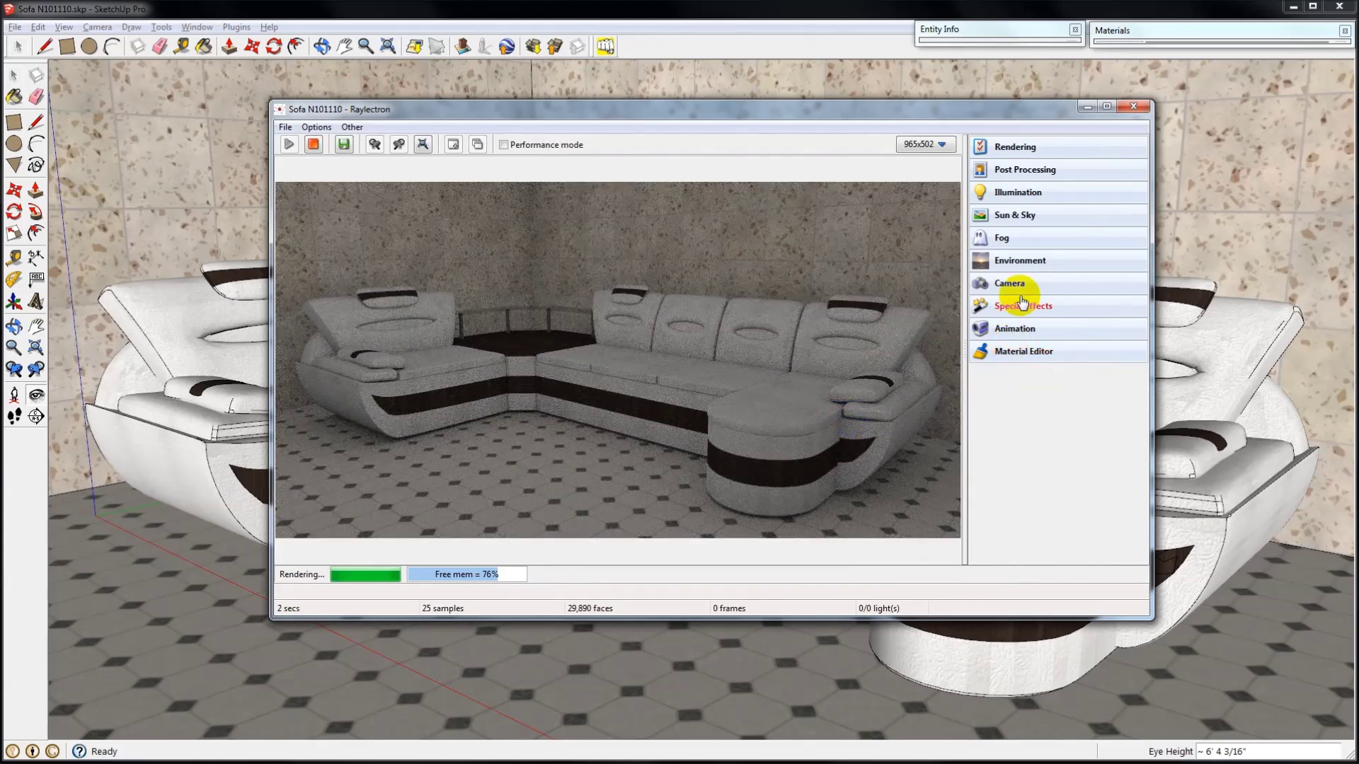
# Examine the illumination and post-processing settings of the sofa render, and close Raylectron without saving the model settings.
pyautogui.click(1014, 201)
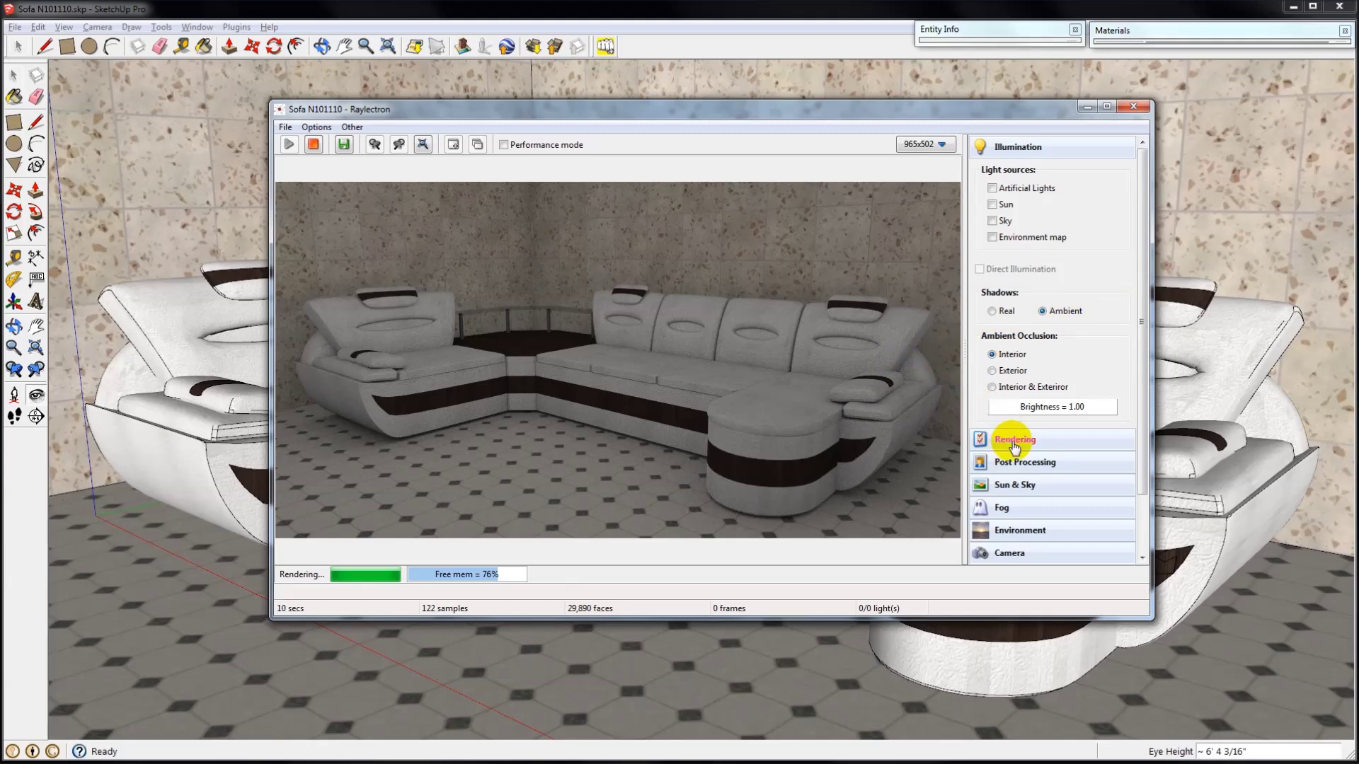
pyautogui.click(1022, 461)
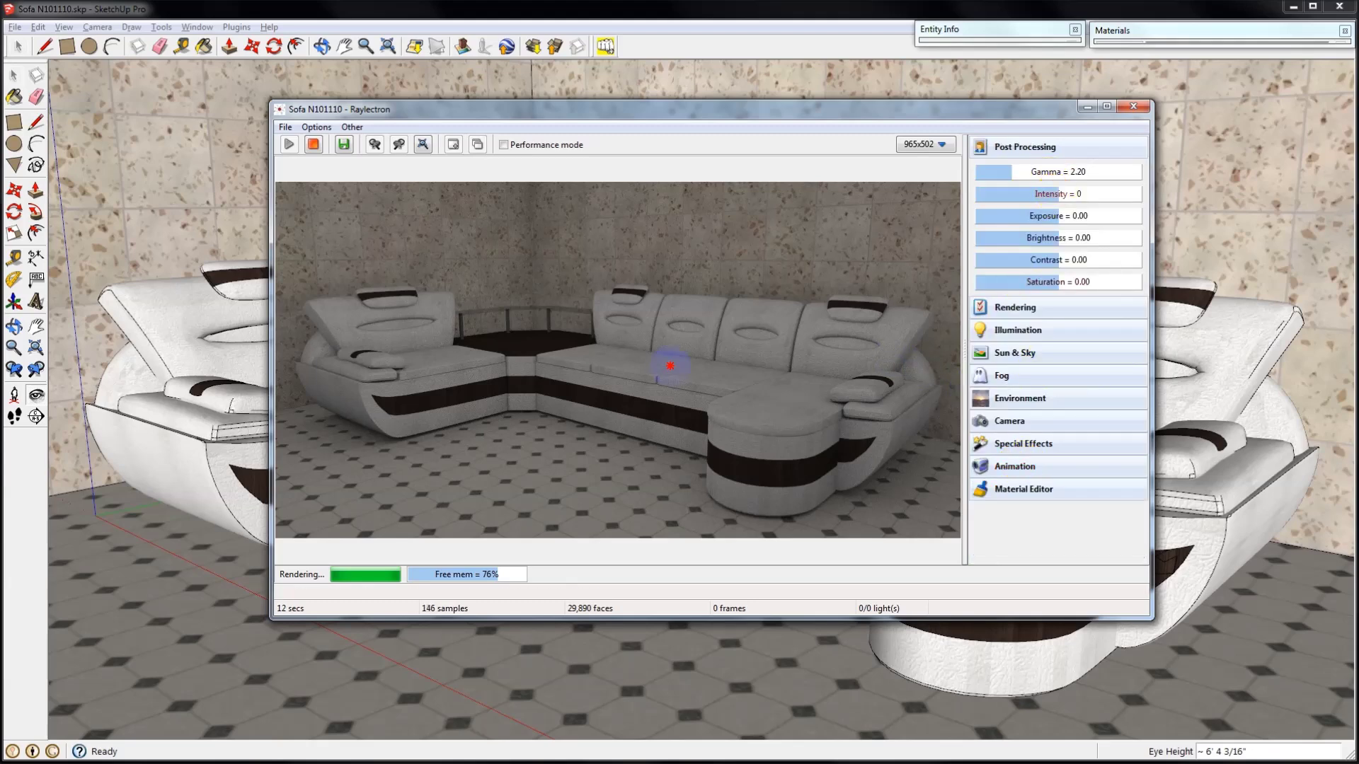
pyautogui.moveTo(670, 366)
pyautogui.mouseDown()
pyautogui.moveTo(681, 366)
pyautogui.moveTo(659, 361)
pyautogui.moveTo(655, 378)
pyautogui.mouseUp()
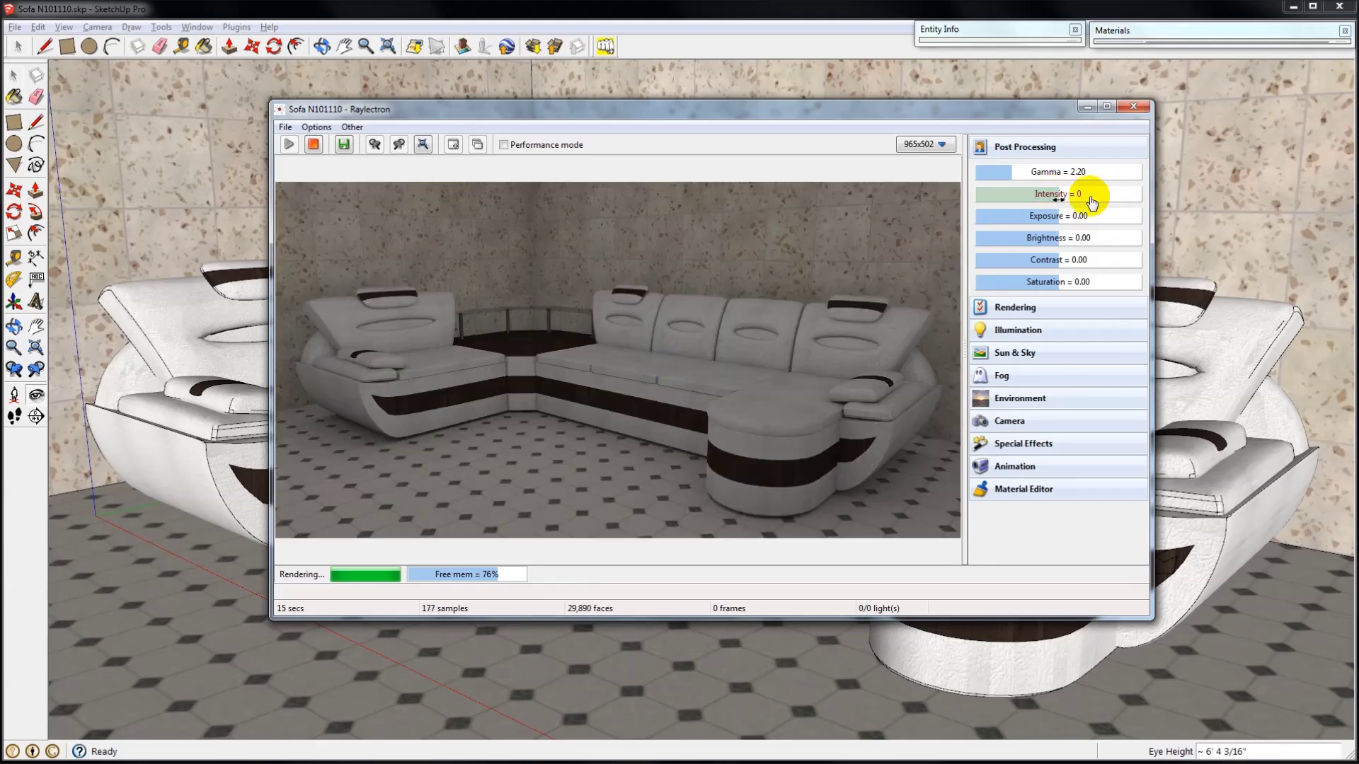
pyautogui.click(1016, 150)
pyautogui.click(1133, 106)
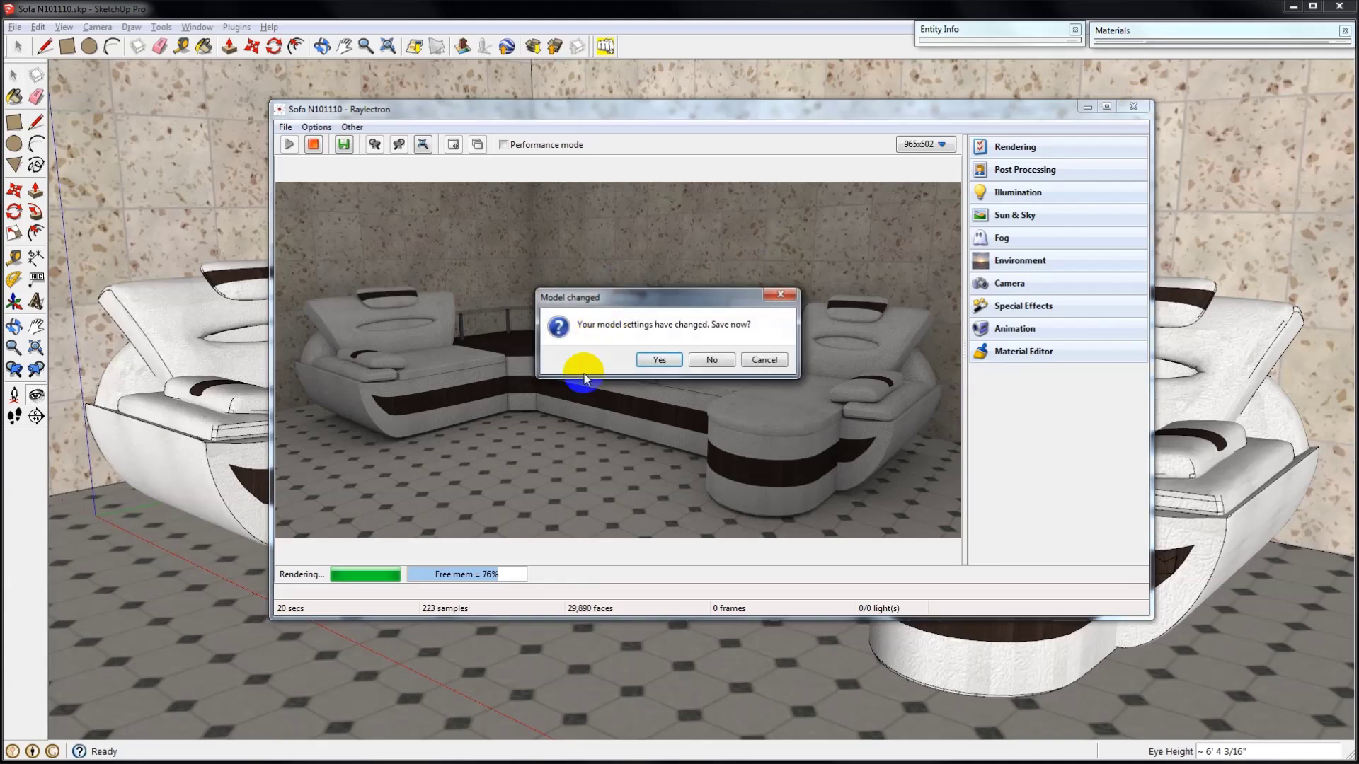
pyautogui.click(721, 358)
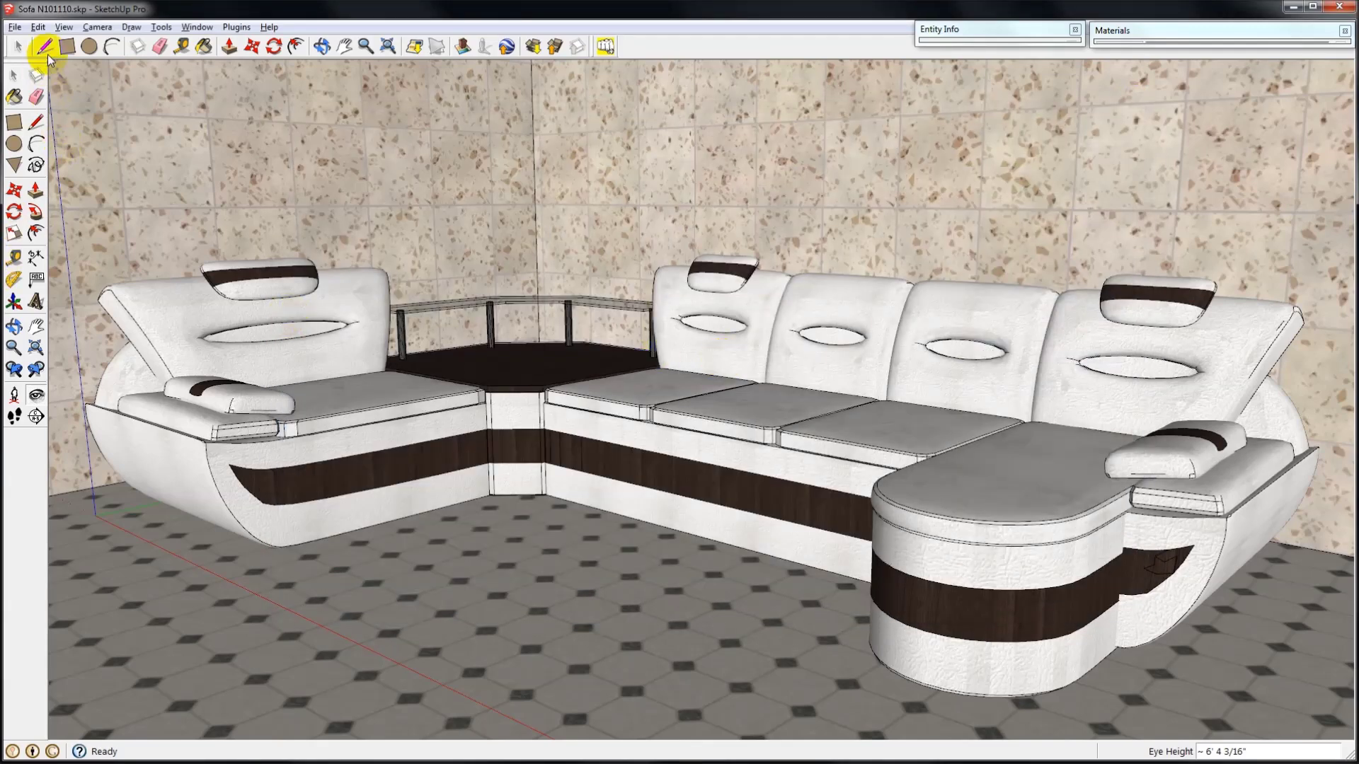
# Draw a small rectangle on the tiled wall near its upper edge, facing the sofa area.
pyautogui.click(20, 46)
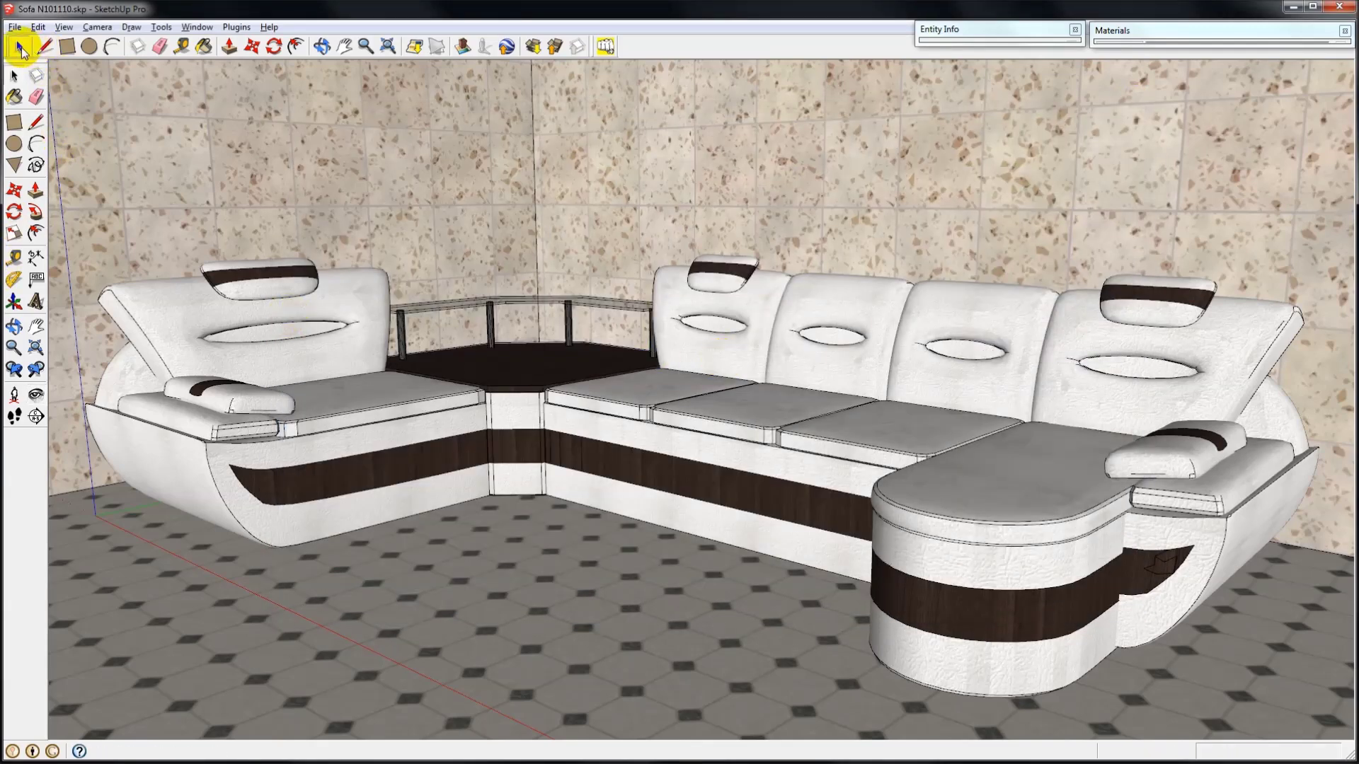
pyautogui.click(36, 394)
pyautogui.moveTo(167, 449); pyautogui.dragTo(984, 110)
pyautogui.press('r')
pyautogui.click(570, 211)
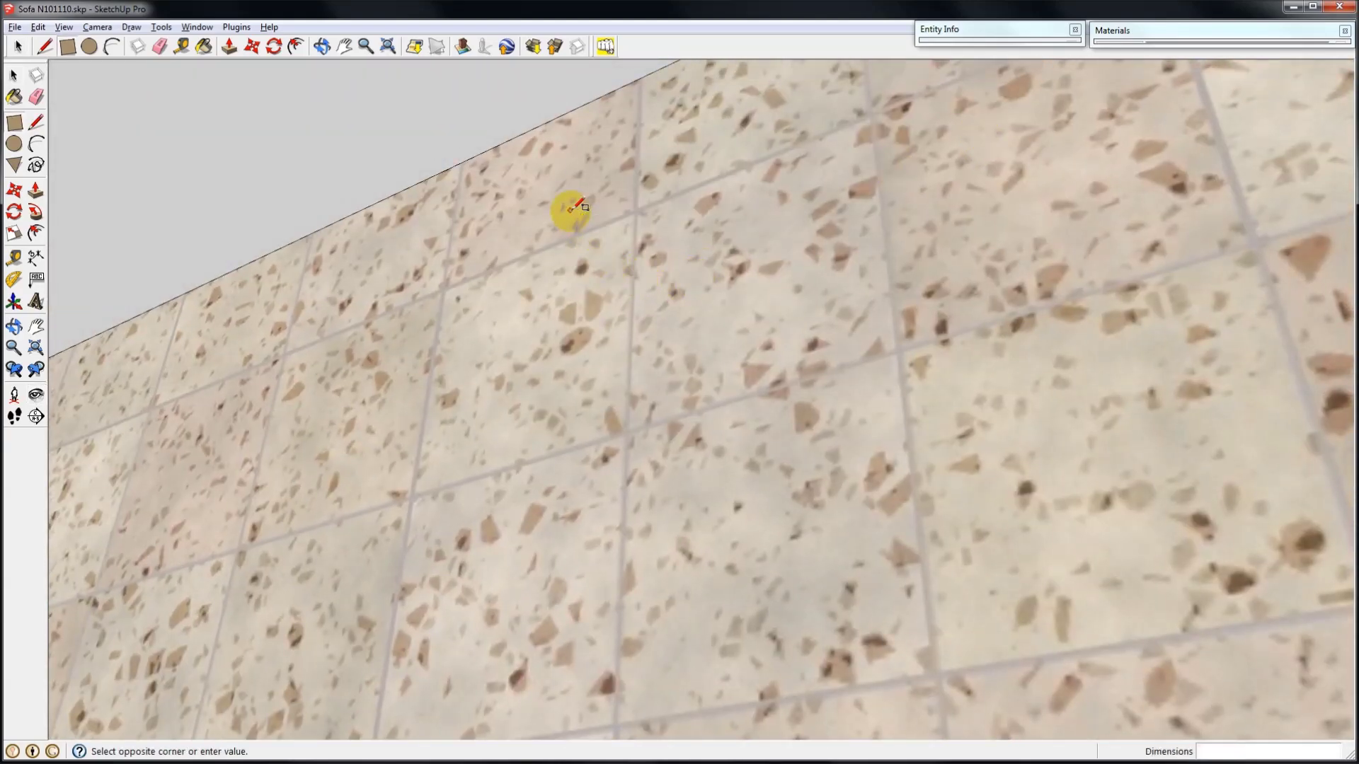
pyautogui.click(687, 251)
# Select the wall rectangle with its edges and move it 3" out from the wall.
pyautogui.moveTo(696, 246); pyautogui.dragTo(606, 278, button='middle')
pyautogui.press('space')
pyautogui.doubleClick(632, 265)
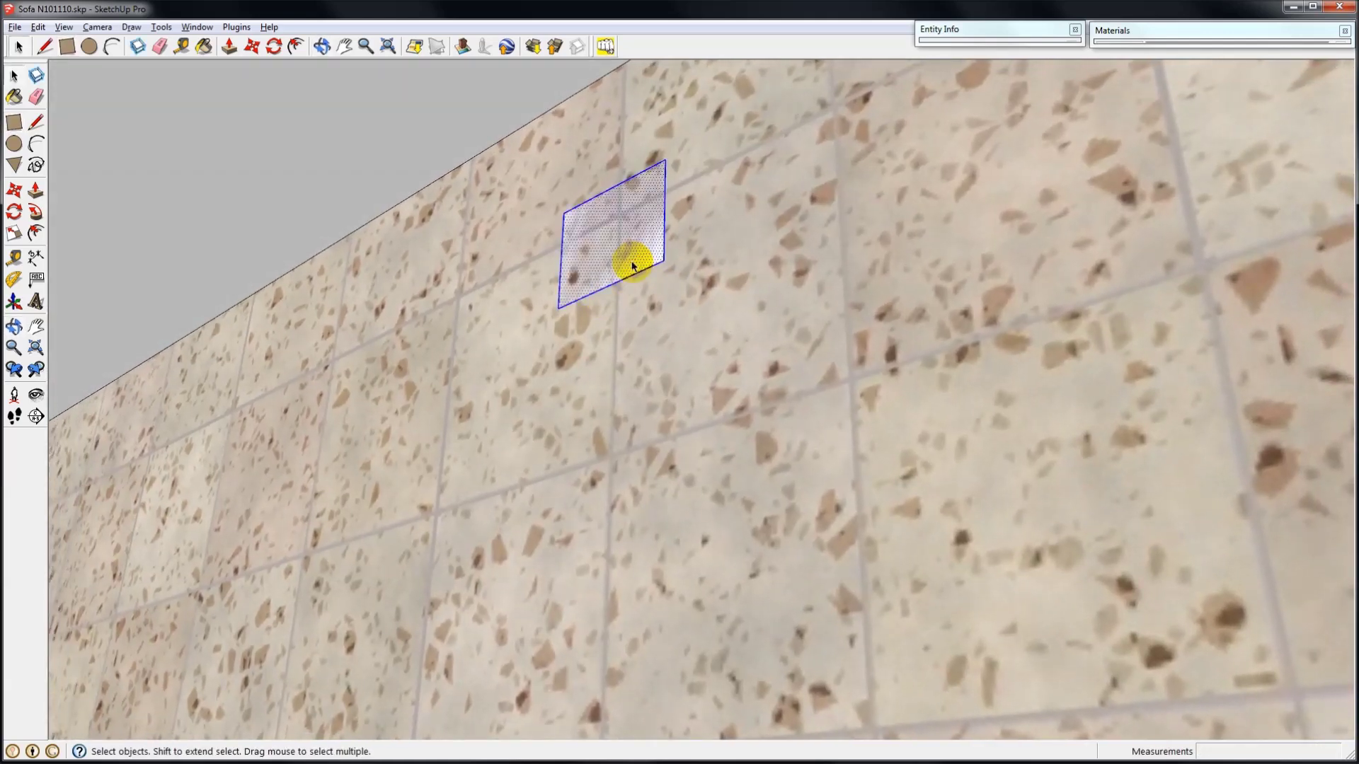
pyautogui.press('m')
pyautogui.moveTo(631, 259)
pyautogui.mouseDown(button='middle')
pyautogui.moveTo(576, 267)
pyautogui.moveTo(673, 306)
pyautogui.moveTo(637, 316)
pyautogui.moveTo(634, 298)
pyautogui.moveTo(644, 303)
pyautogui.moveTo(623, 313)
pyautogui.mouseUp(button='middle')
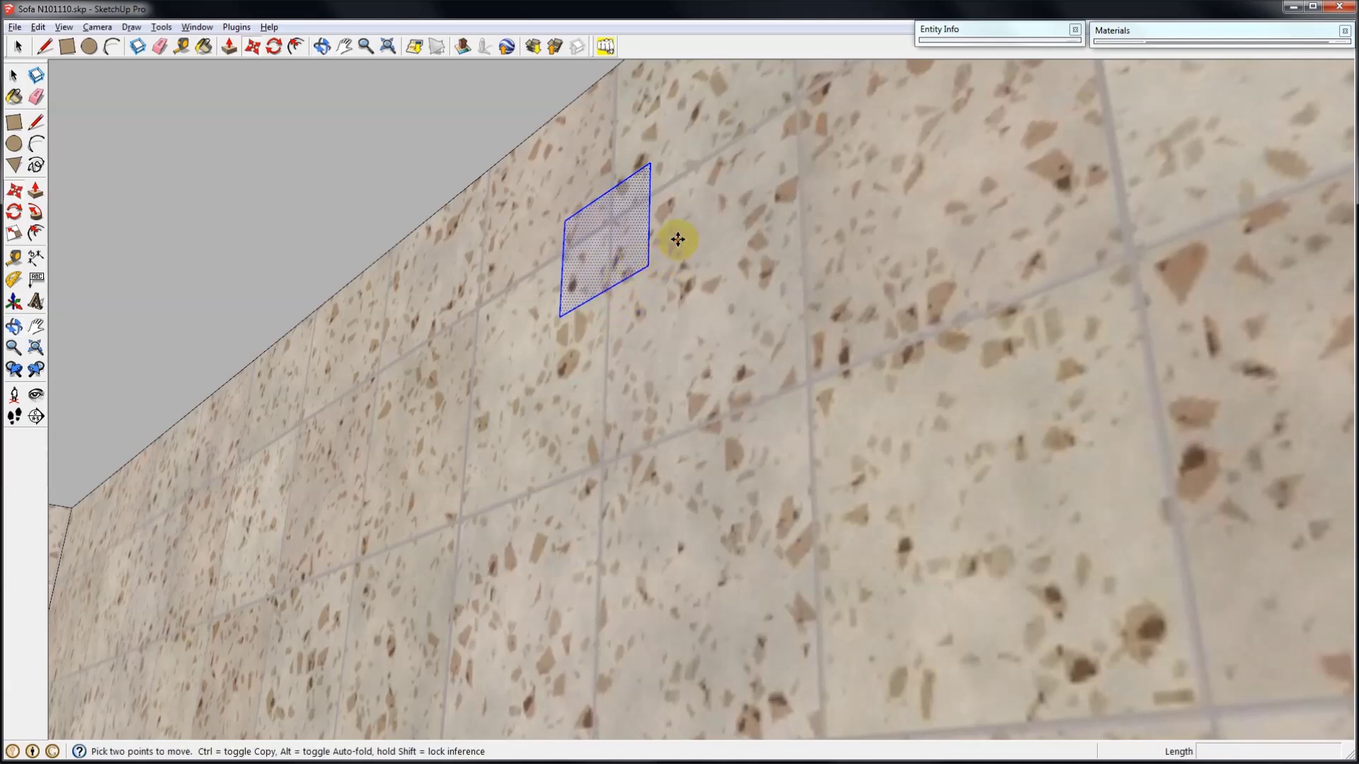
pyautogui.moveTo(626, 259); pyautogui.dragTo(598, 267, button='middle')
pyautogui.click(598, 266)
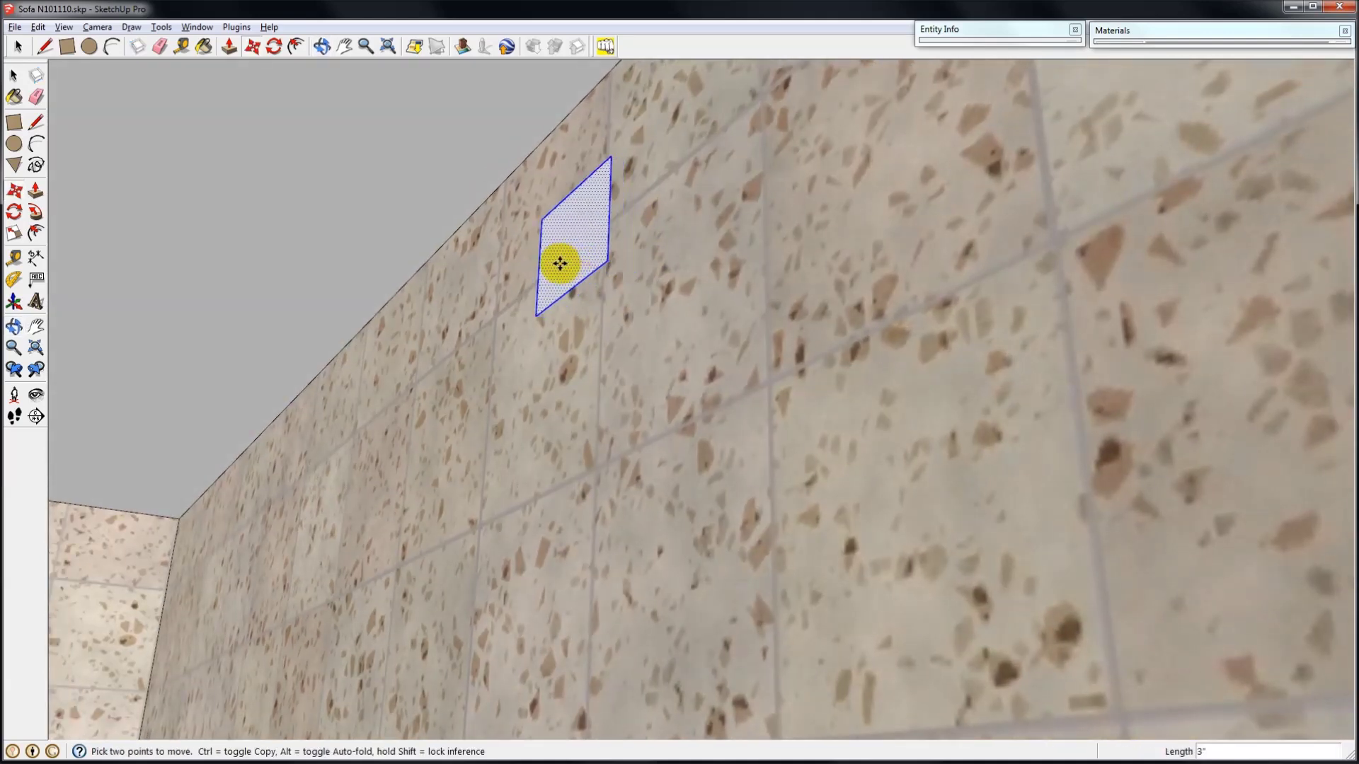
# Move the grouped rectangle farther out from the wall and rotate it so it tilts down towards the room.
pyautogui.click(541, 259)
pyautogui.click(542, 259)
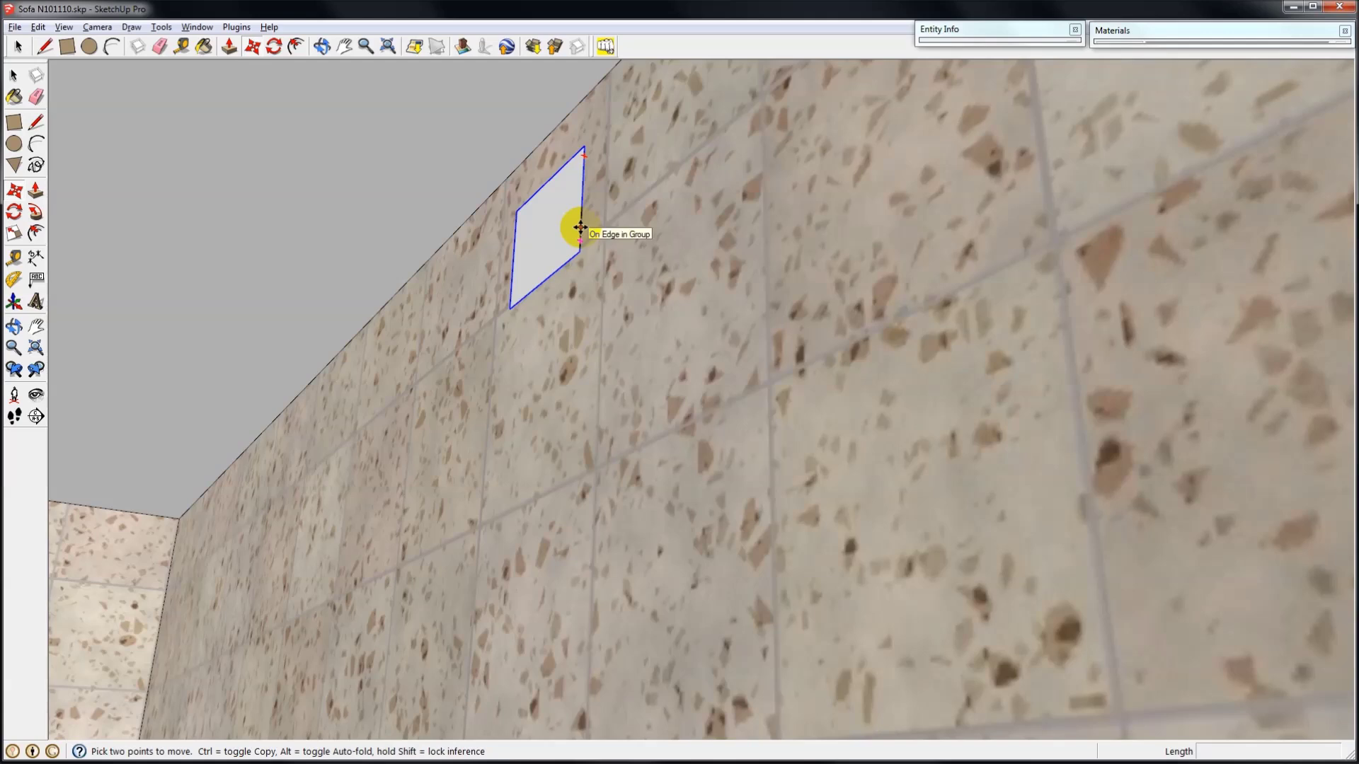
pyautogui.moveTo(582, 238); pyautogui.dragTo(598, 236)
pyautogui.press('space')
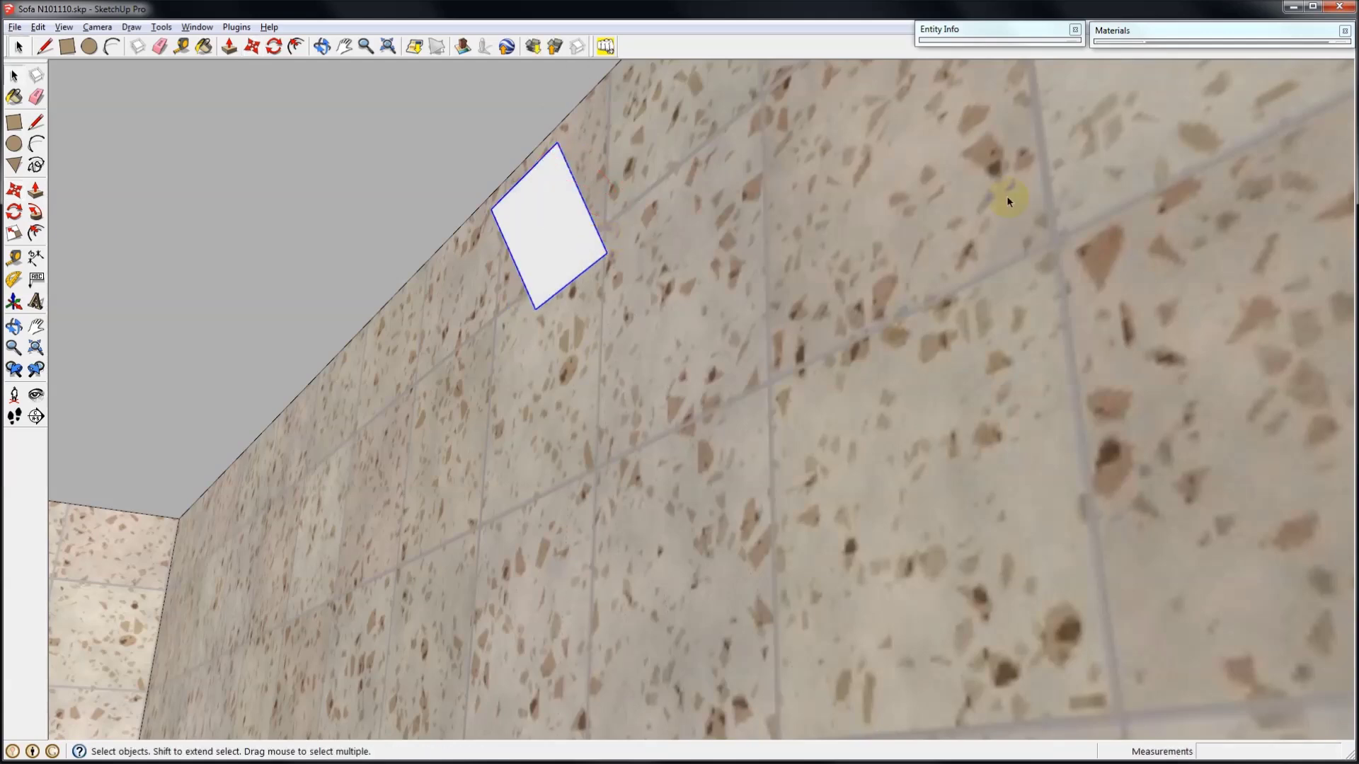
# Create a white material named Light with luminance 100 and paint the tilted rectangle with it.
pyautogui.click(1202, 39)
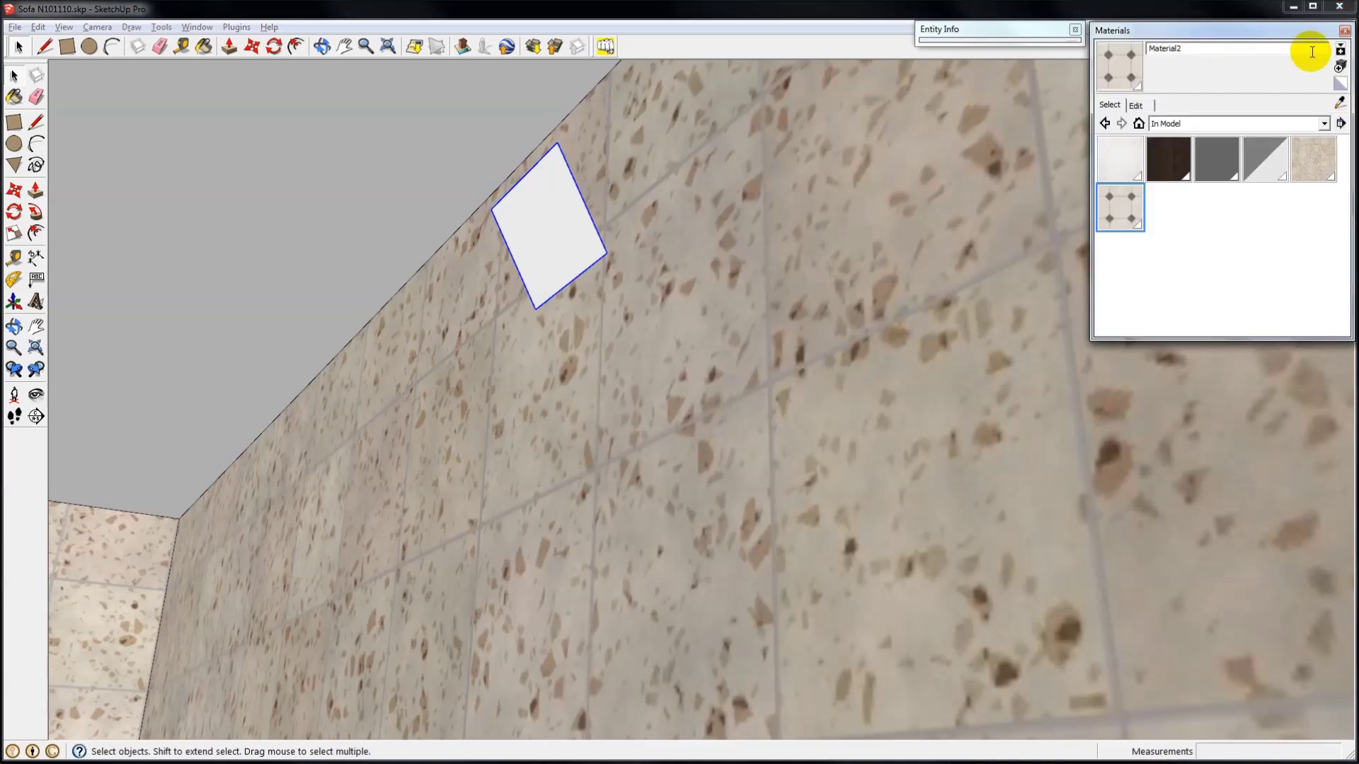
pyautogui.click(1340, 68)
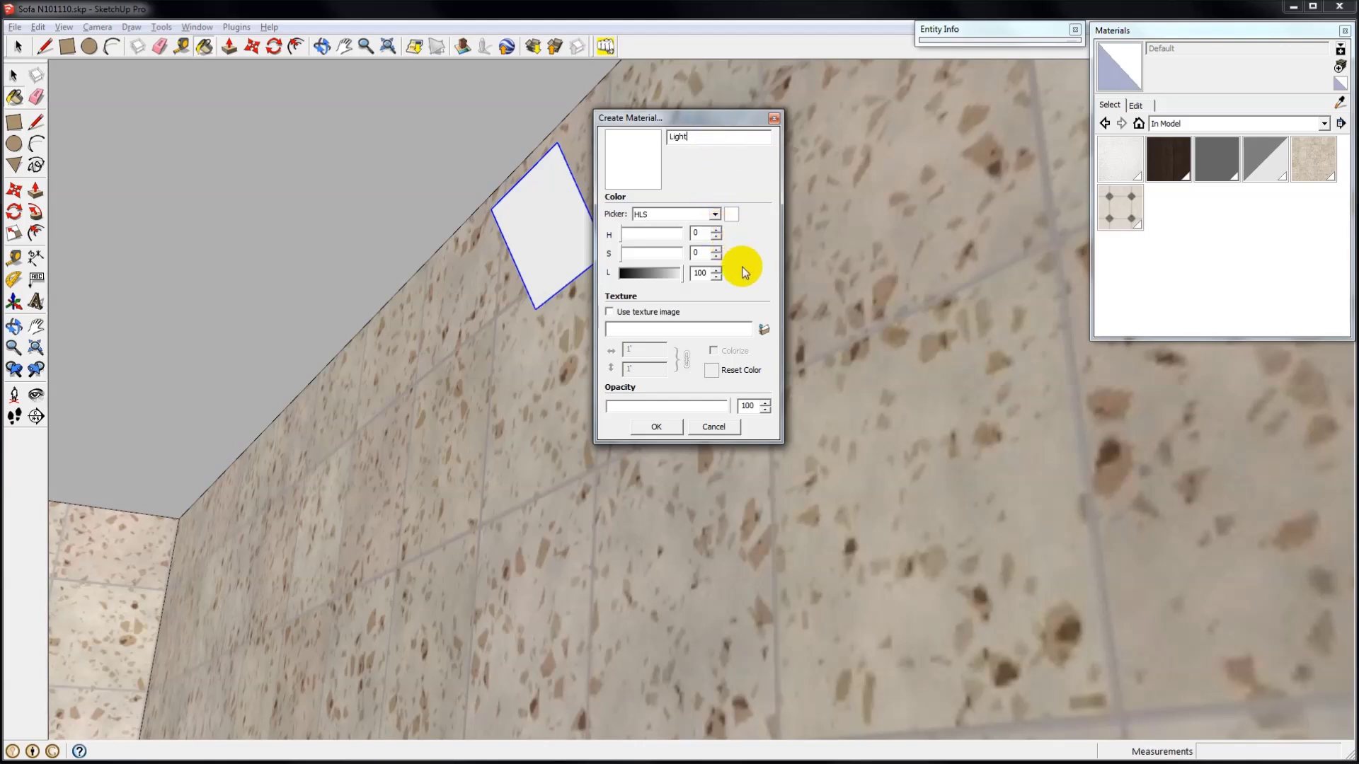
pyautogui.click(657, 427)
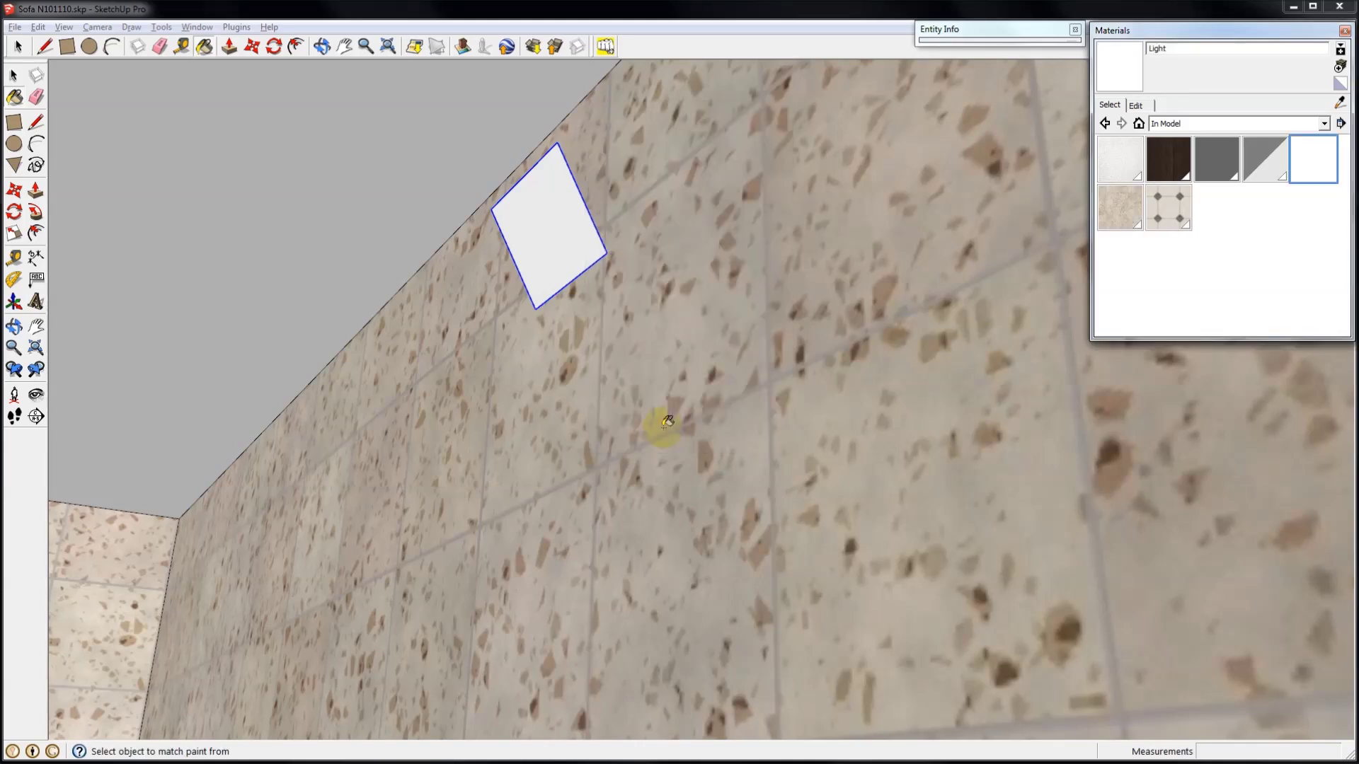
pyautogui.click(571, 215)
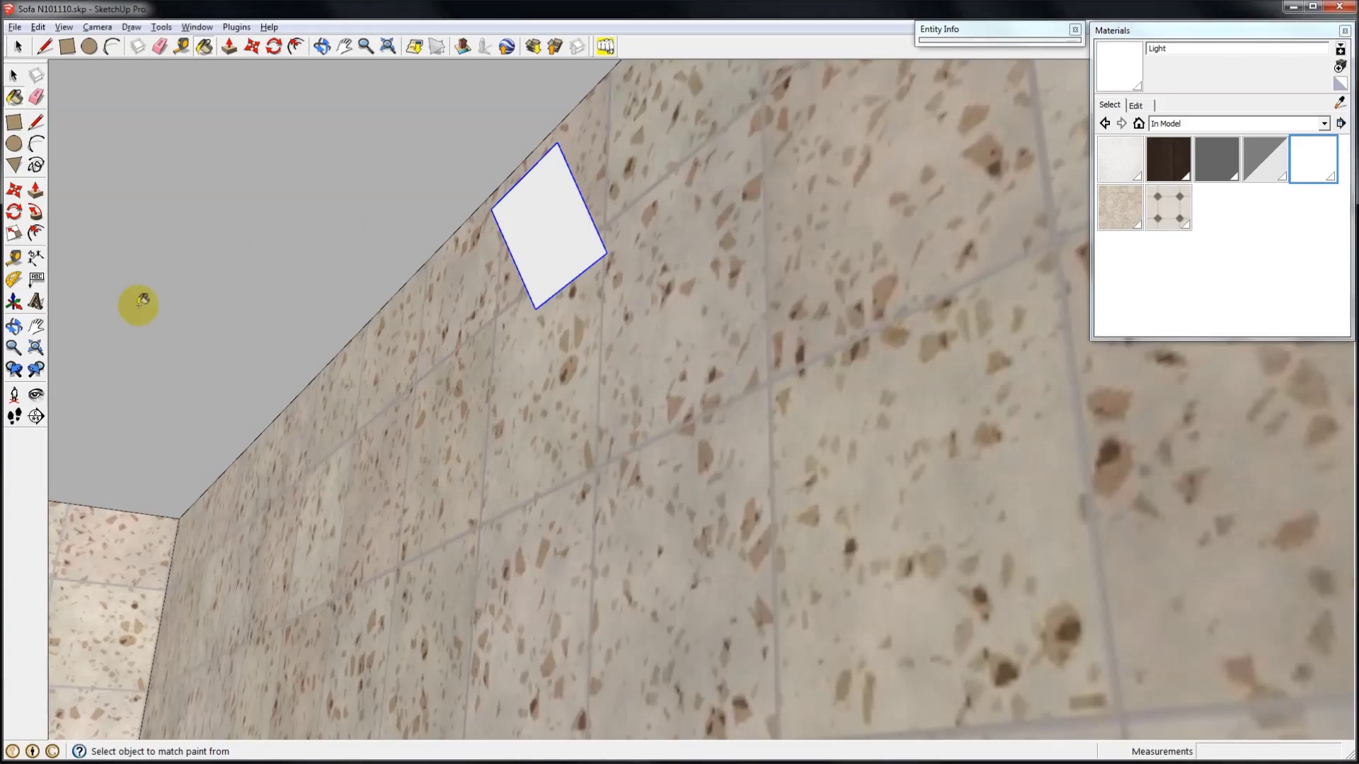
# Frame the whole sofa and export the scene to Raylectron, overwriting Sofa N101110.rof.
pyautogui.click(36, 395)
pyautogui.moveTo(758, 304); pyautogui.dragTo(162, 589)
pyautogui.click(605, 47)
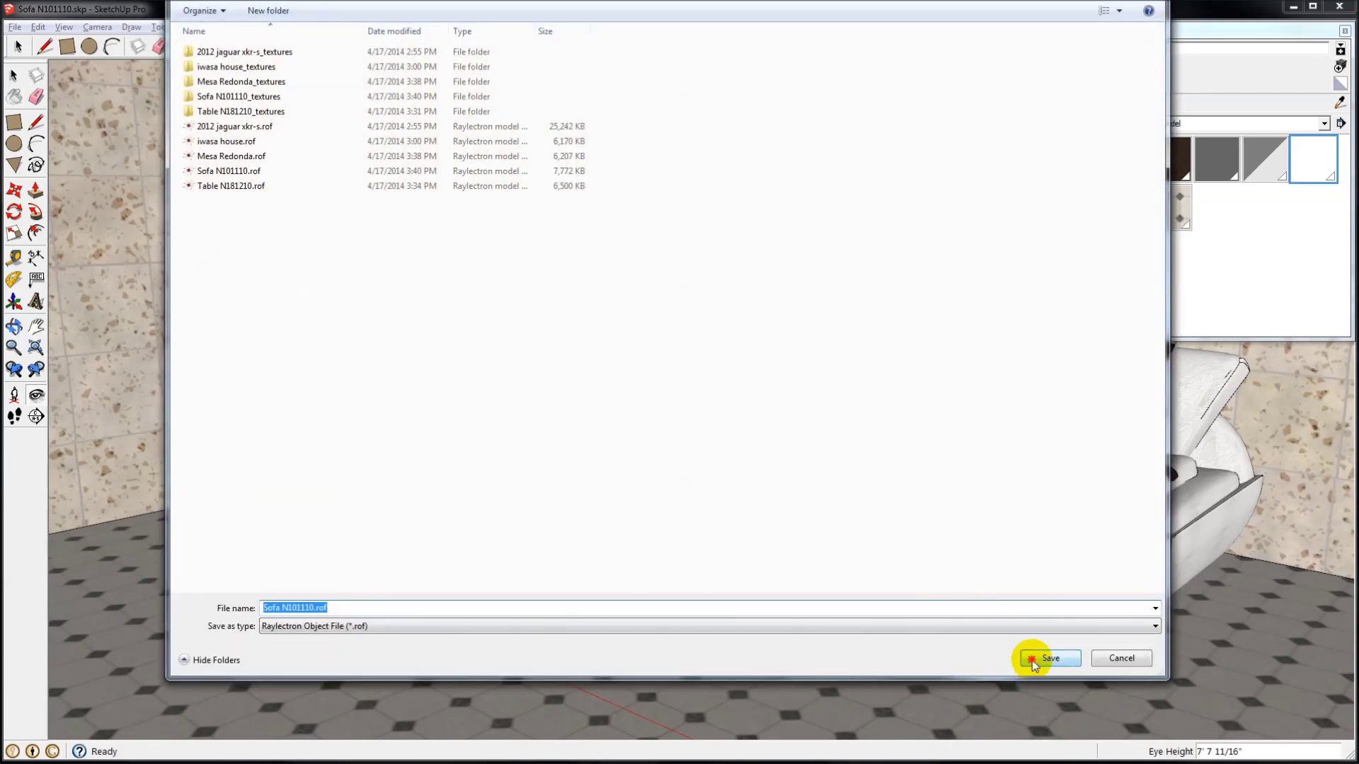
pyautogui.click(1032, 660)
pyautogui.press('y')
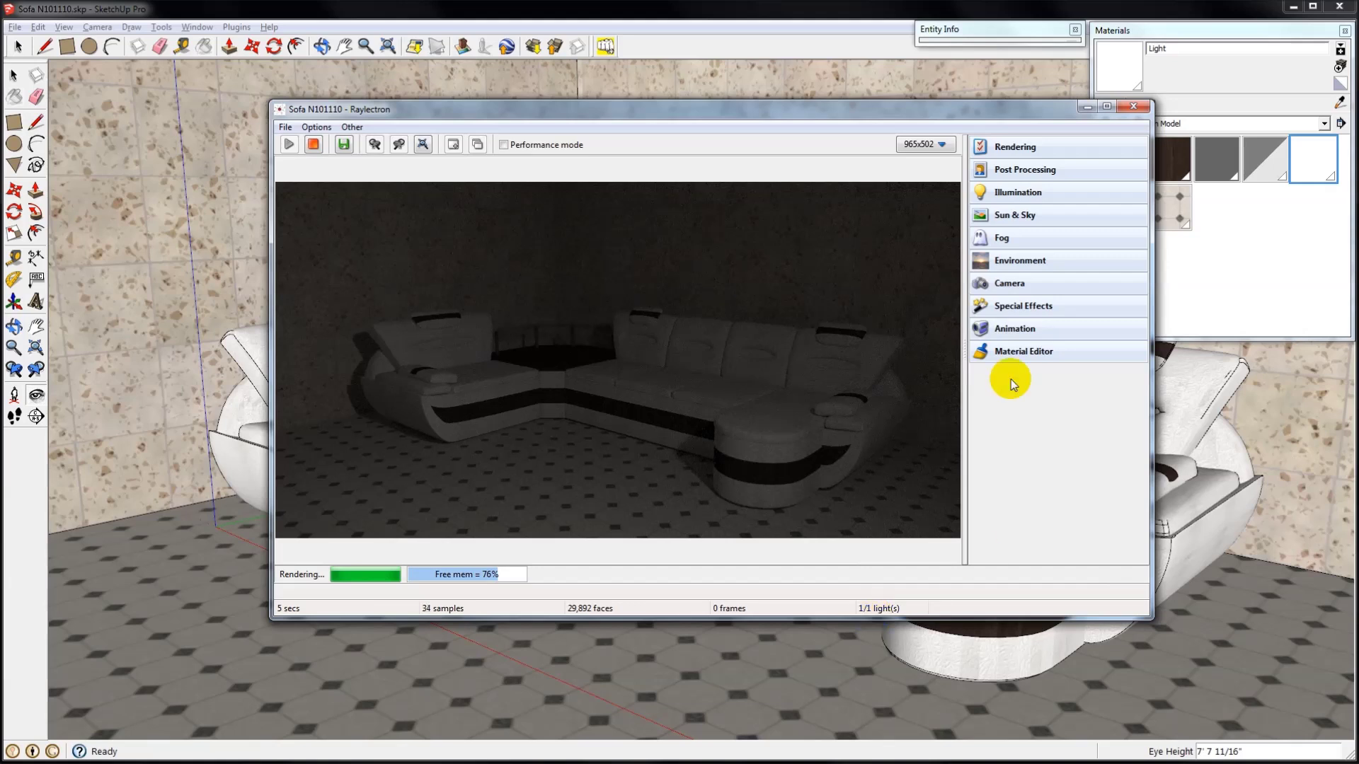
# Check the render's illumination settings and raise the Light material's intensity power to about 457.93.
pyautogui.click(1020, 191)
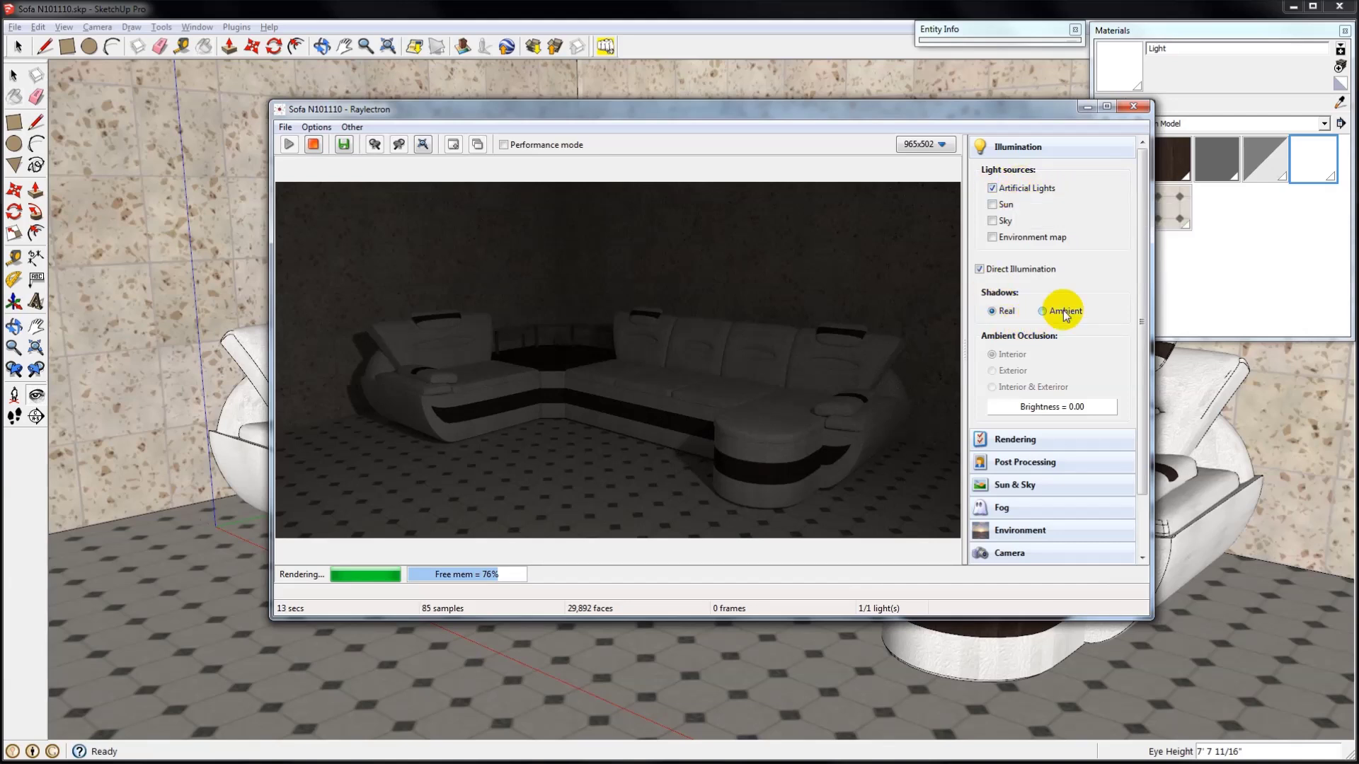
pyautogui.click(1012, 149)
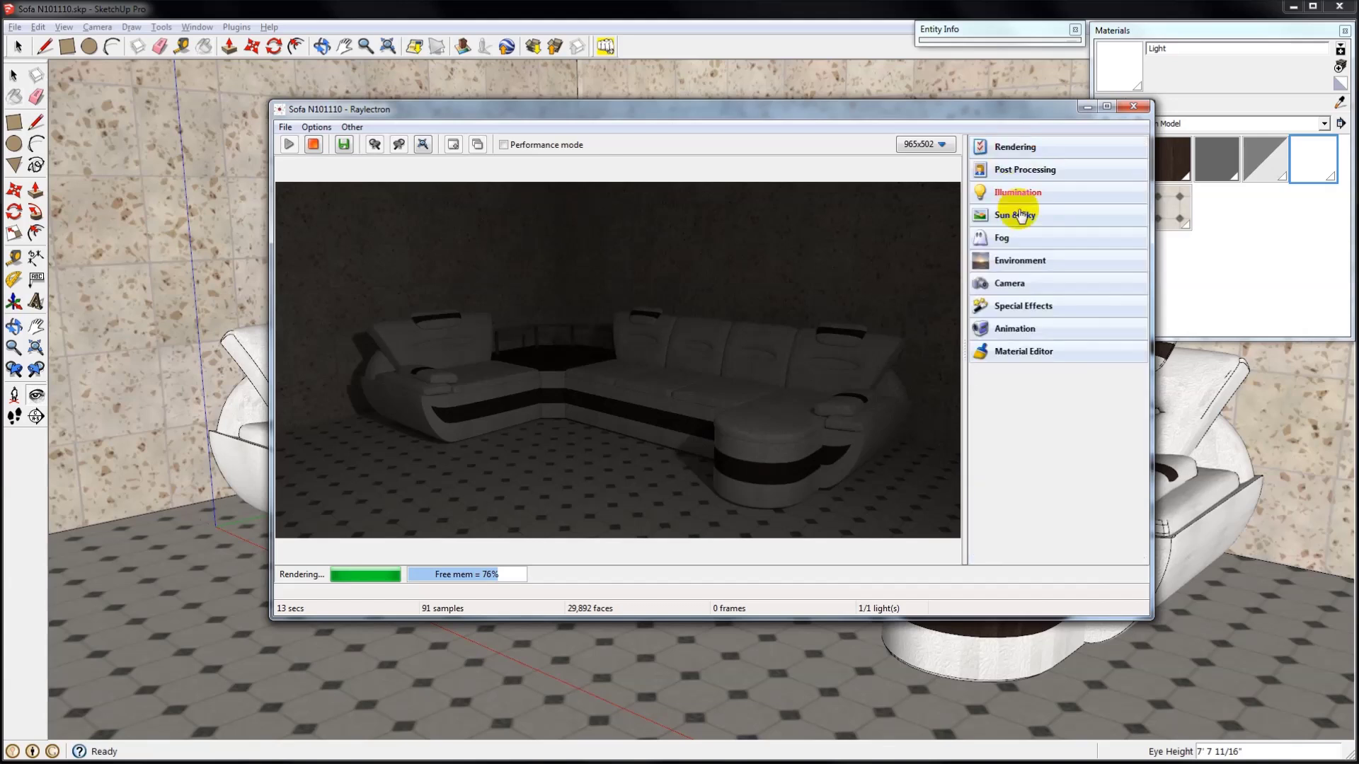
pyautogui.click(1023, 352)
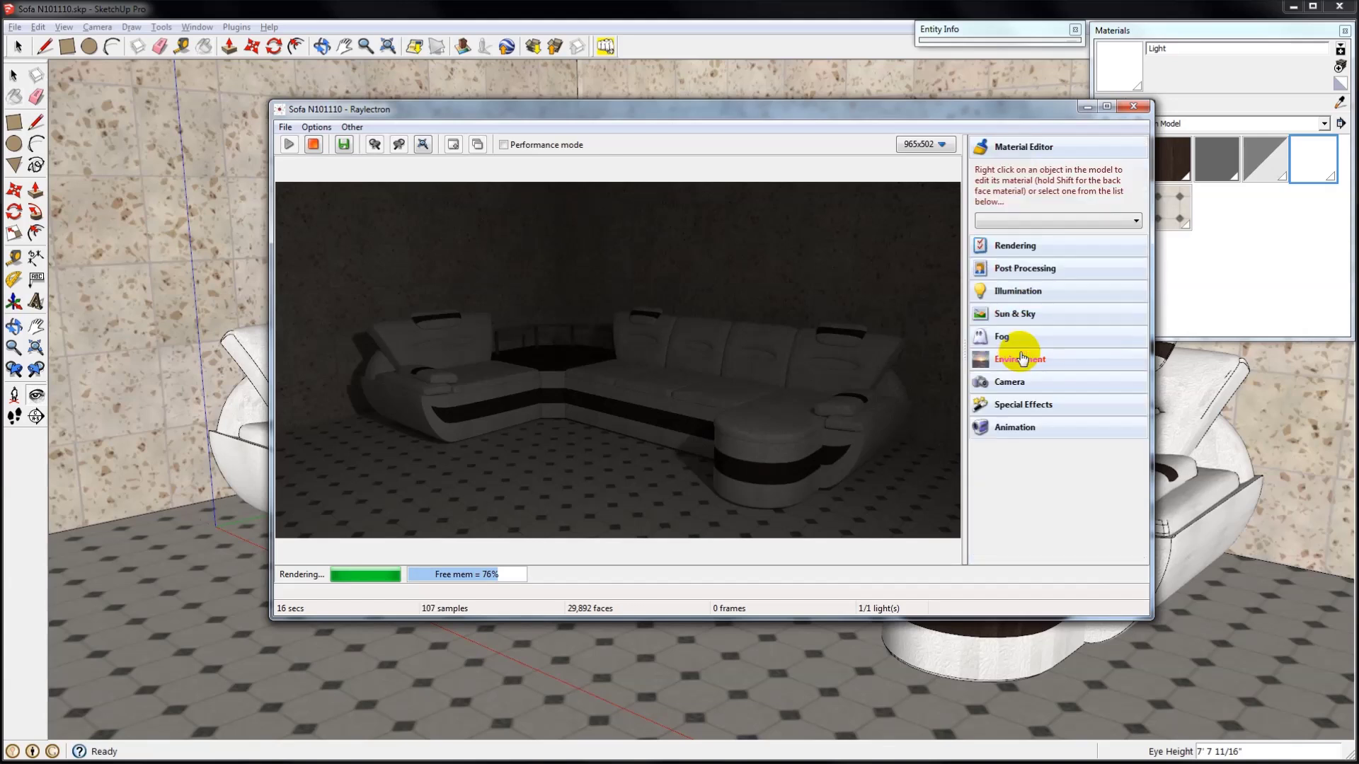
pyautogui.click(1038, 223)
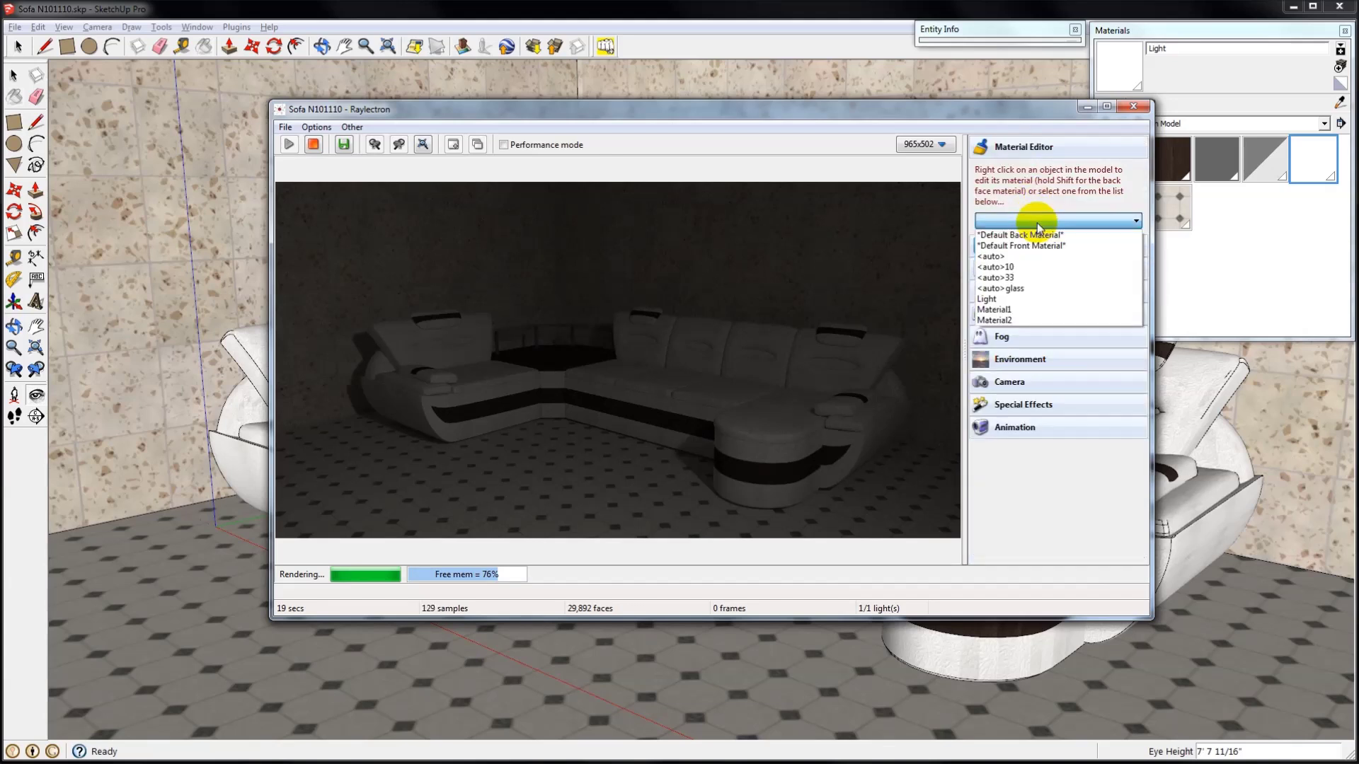
pyautogui.click(1006, 300)
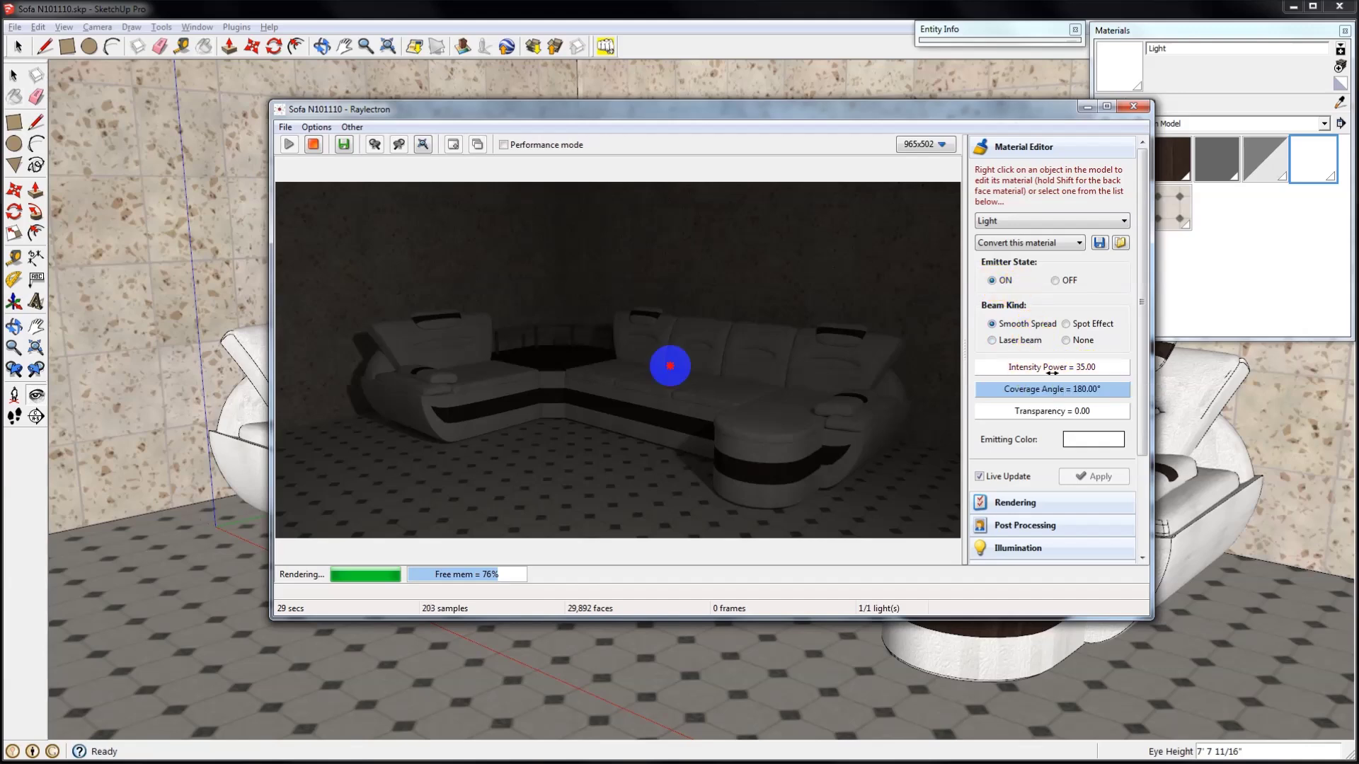
pyautogui.moveTo(1053, 371); pyautogui.dragTo(1032, 375)
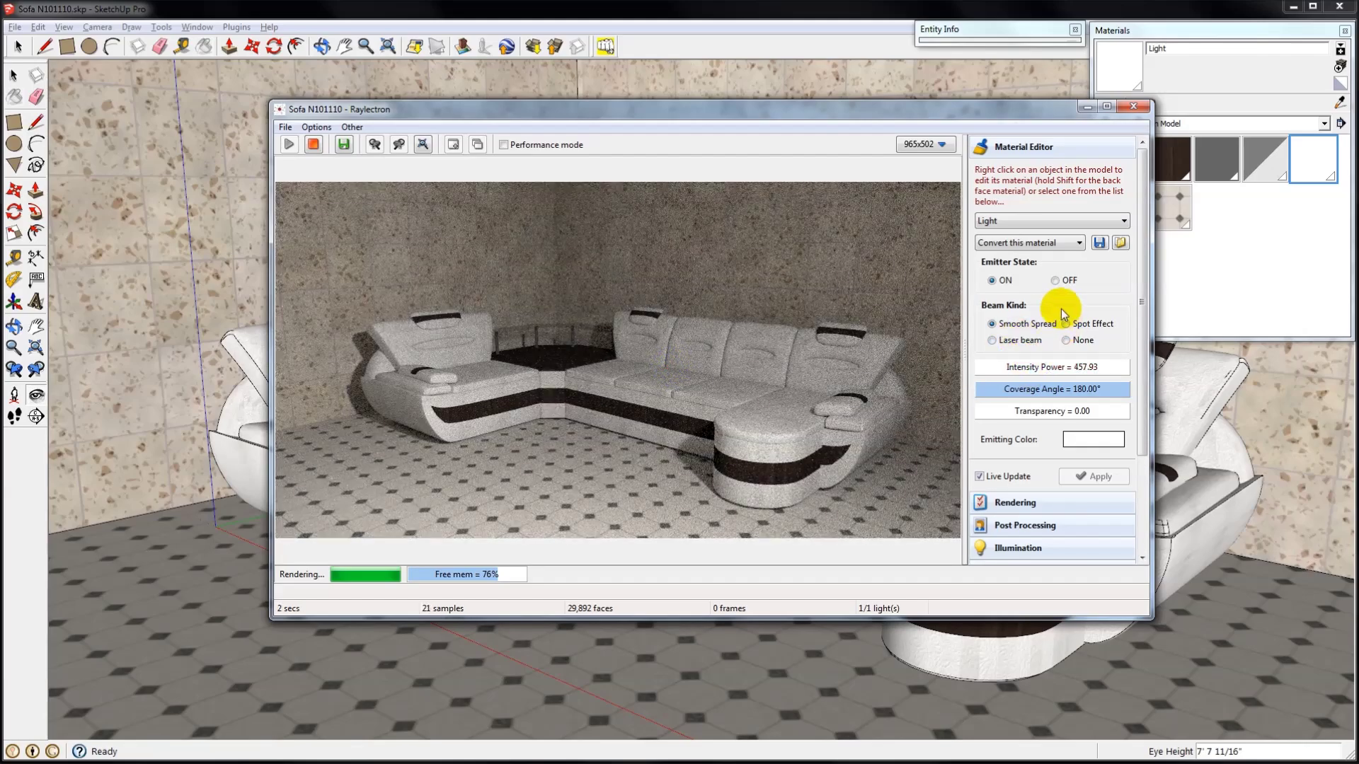
# Try coverage angles of 1.00° and about 27.90° on the Light emitter, and restore the angle to 180.00°.
pyautogui.moveTo(1053, 395); pyautogui.dragTo(1004, 382)
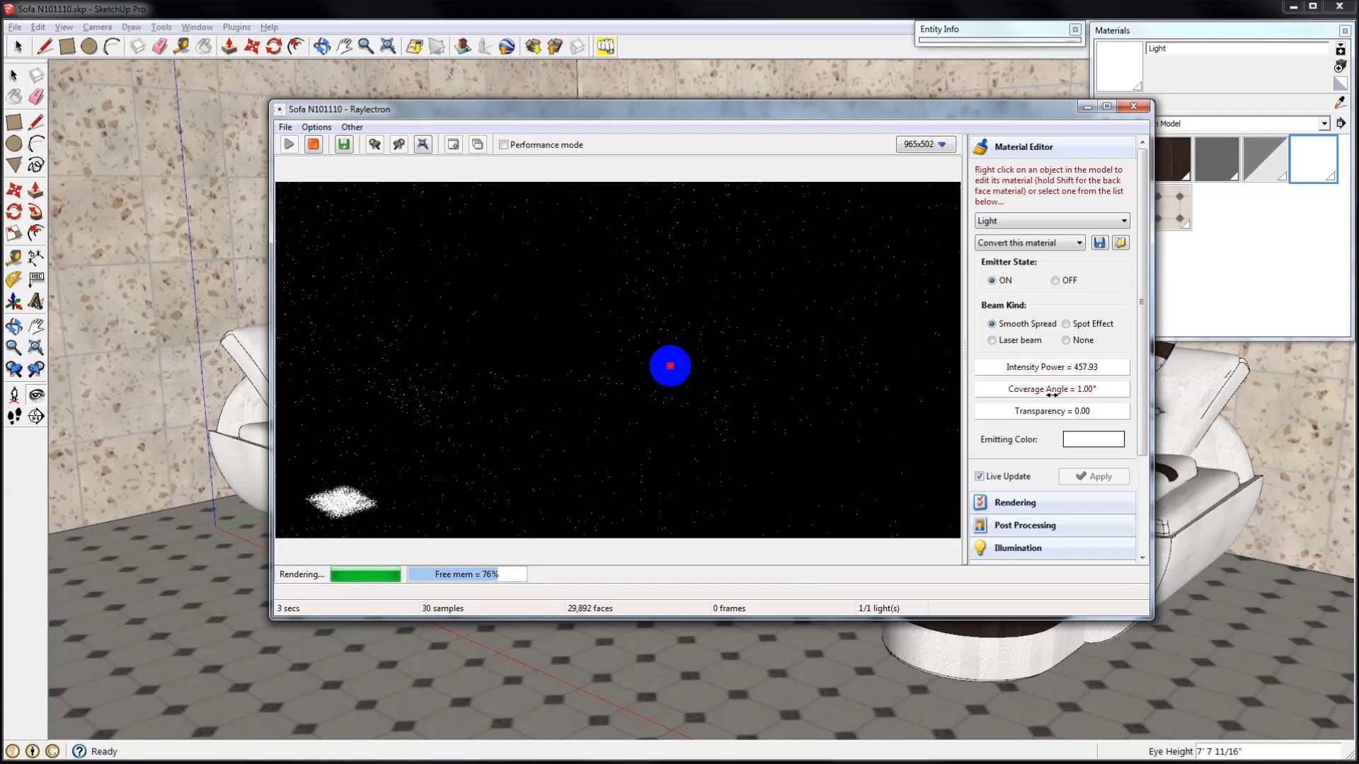
pyautogui.moveTo(1053, 395); pyautogui.dragTo(1083, 395)
pyautogui.moveTo(672, 365)
pyautogui.mouseDown()
pyautogui.moveTo(874, 404)
pyautogui.moveTo(814, 429)
pyautogui.moveTo(652, 441)
pyautogui.moveTo(663, 456)
pyautogui.moveTo(846, 422)
pyautogui.mouseUp()
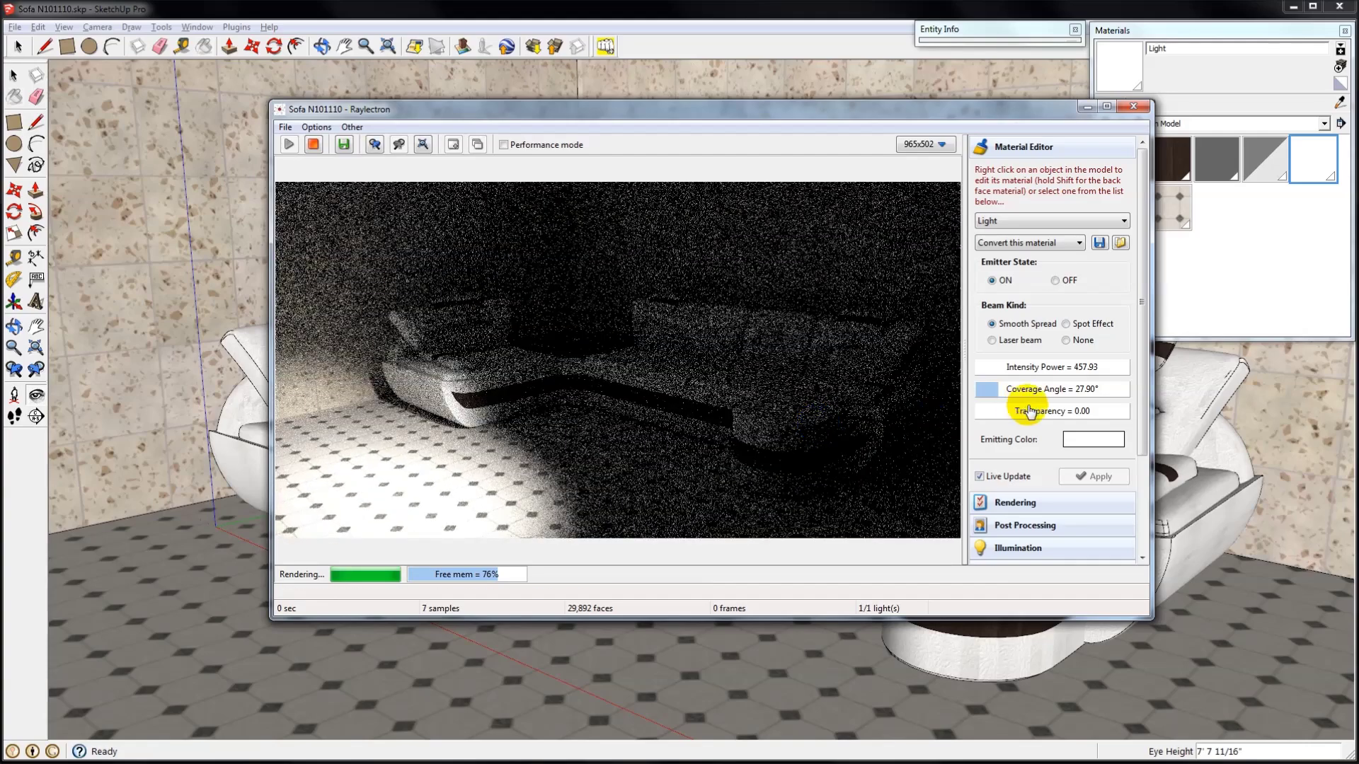
pyautogui.click(1040, 399)
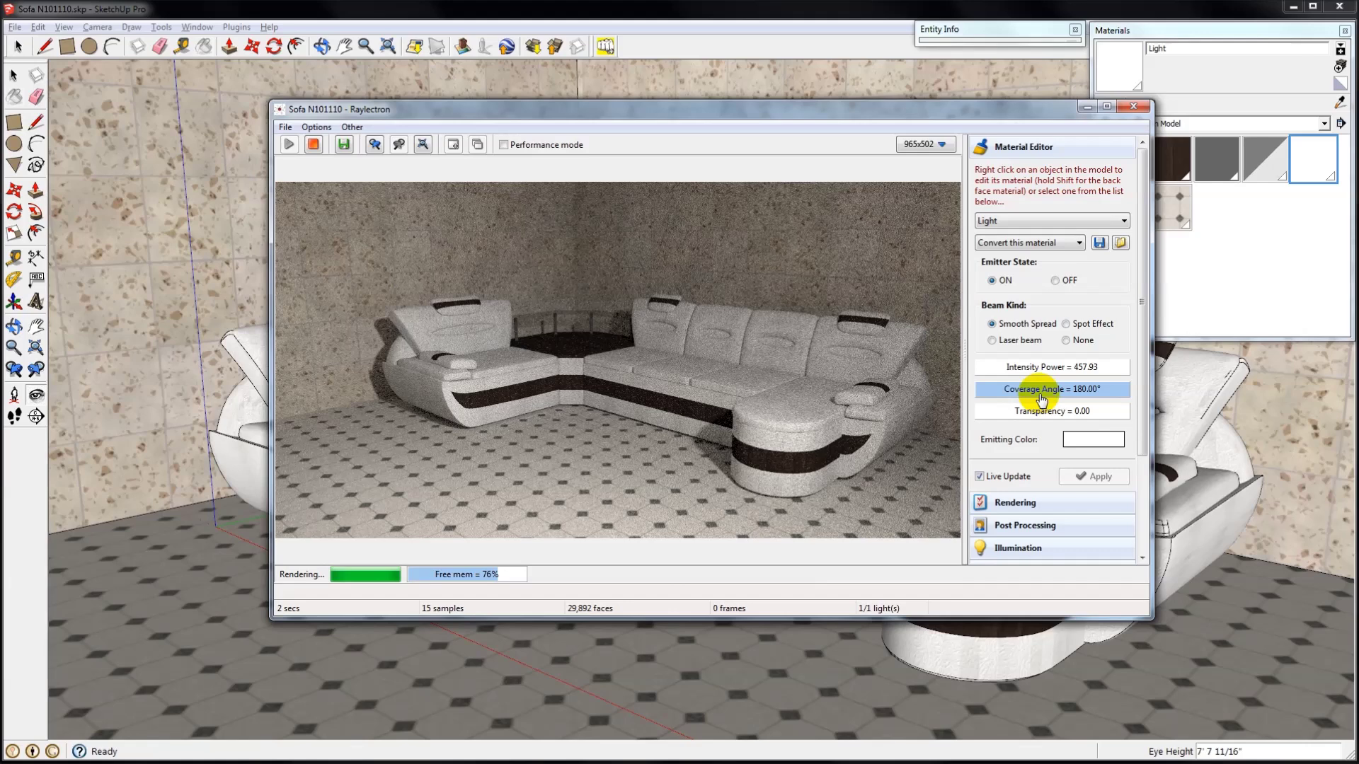
# Hide the light panel near the ceiling from the render by setting the Light material's transparency to 100.00.
pyautogui.rightClick(913, 494)
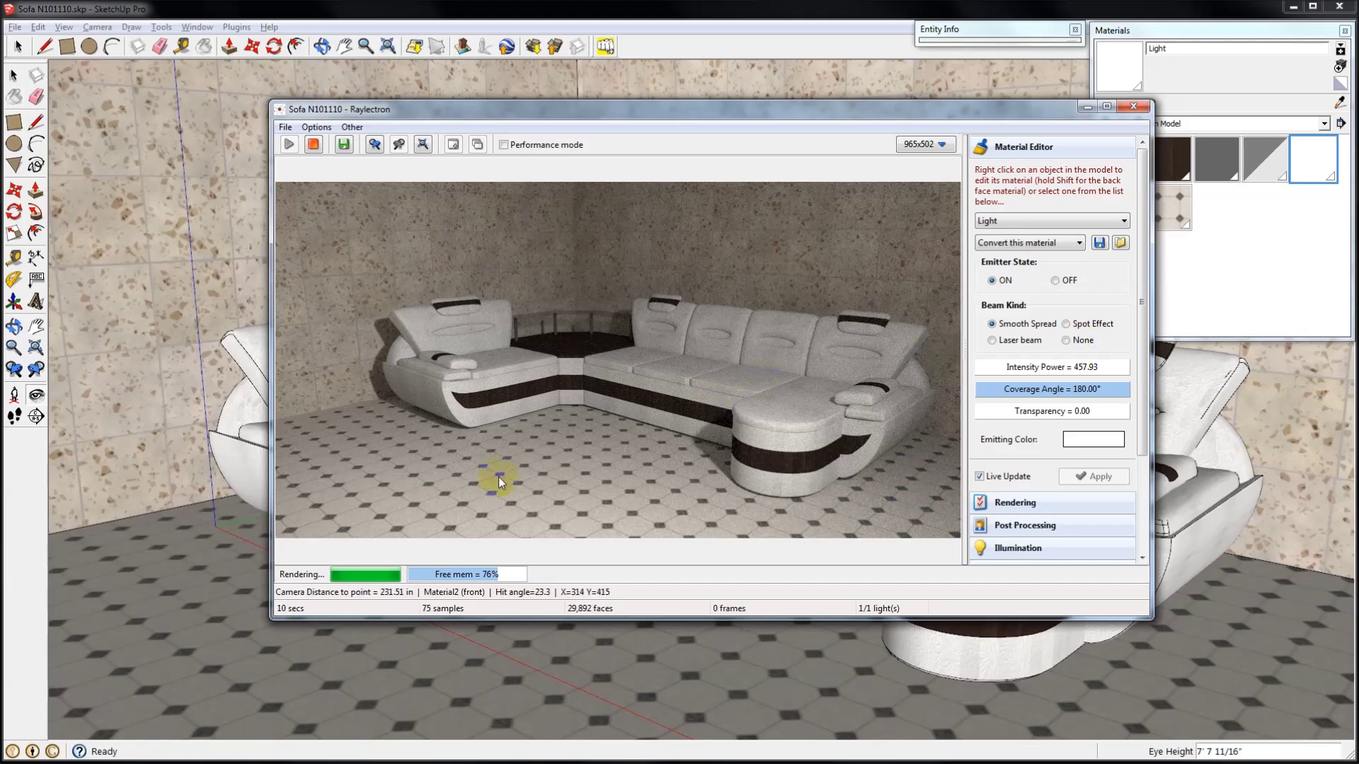
pyautogui.click(357, 260)
pyautogui.scroll(-5, 357, 261)
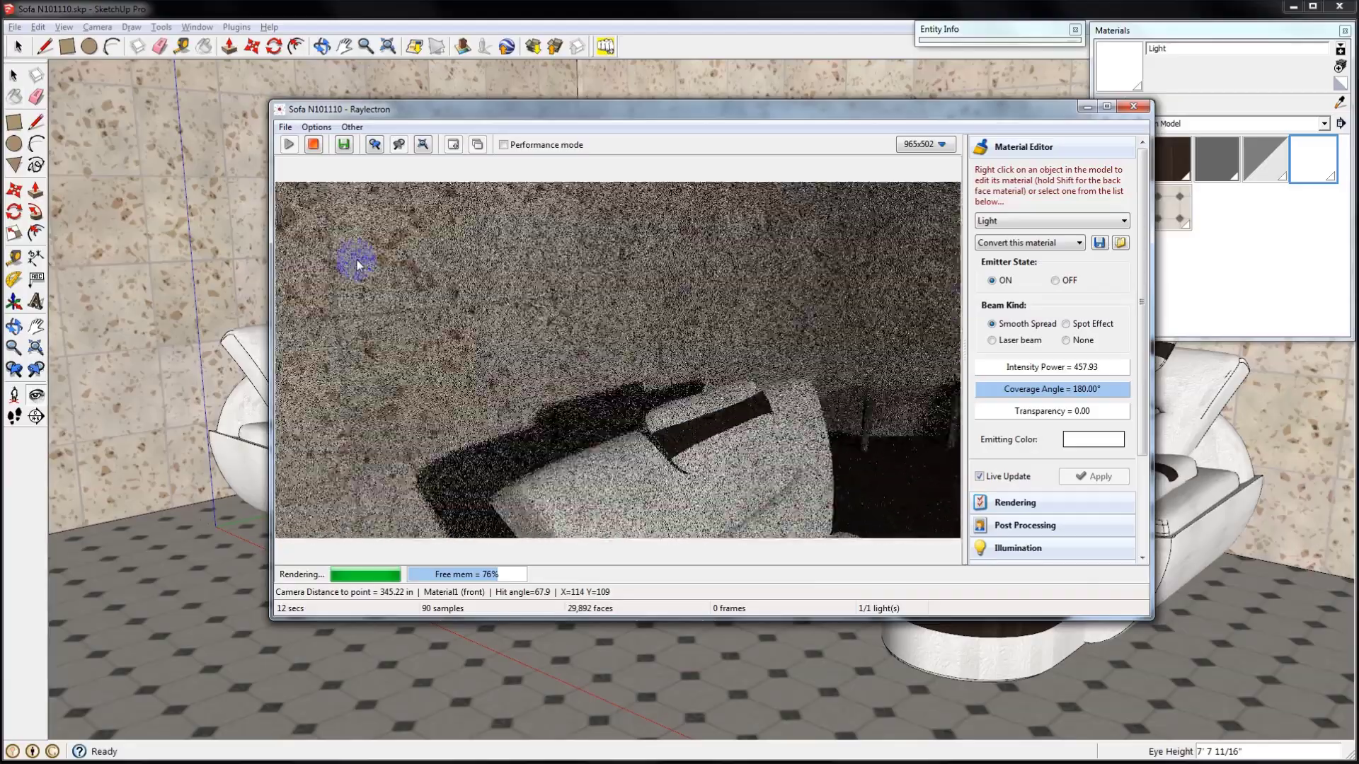
pyautogui.scroll(-3, 358, 267)
pyautogui.moveTo(1066, 322); pyautogui.dragTo(1347, 279)
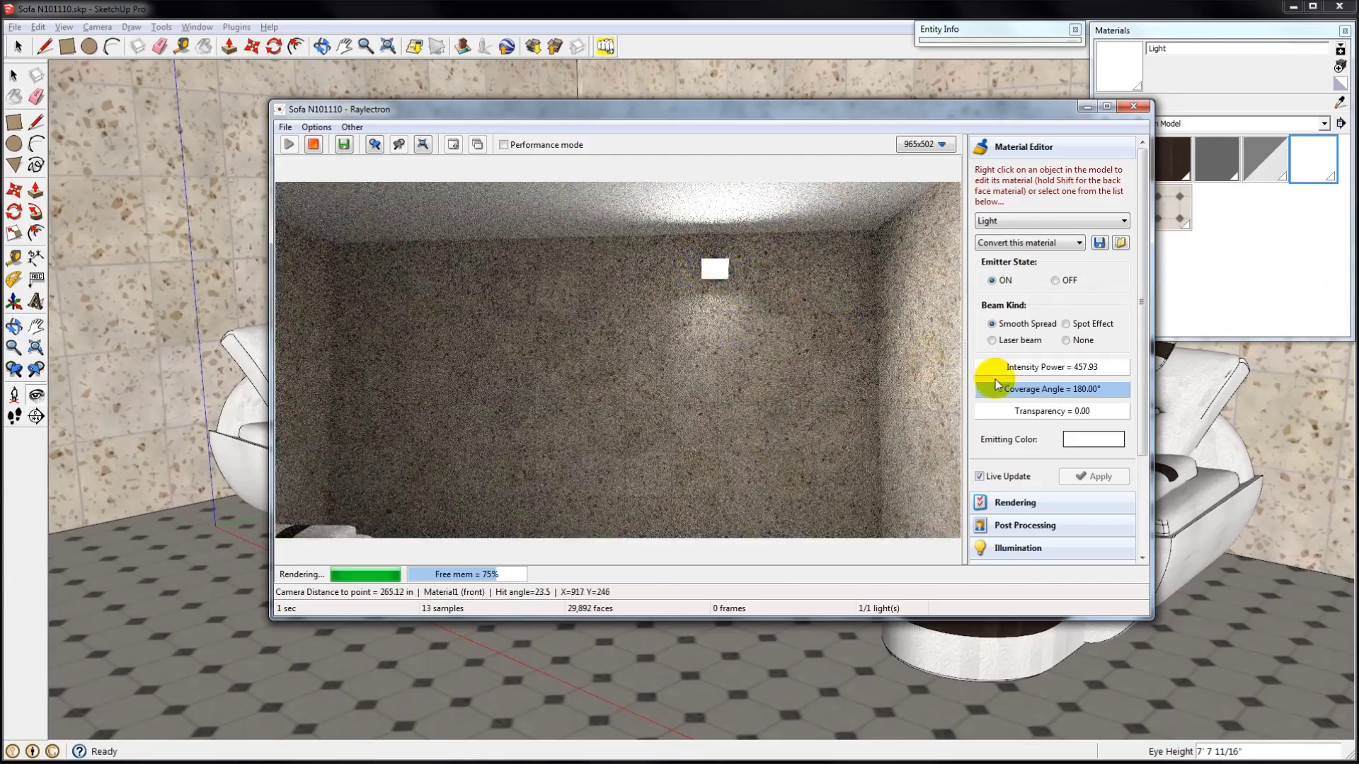
pyautogui.moveTo(1052, 417); pyautogui.dragTo(1073, 418)
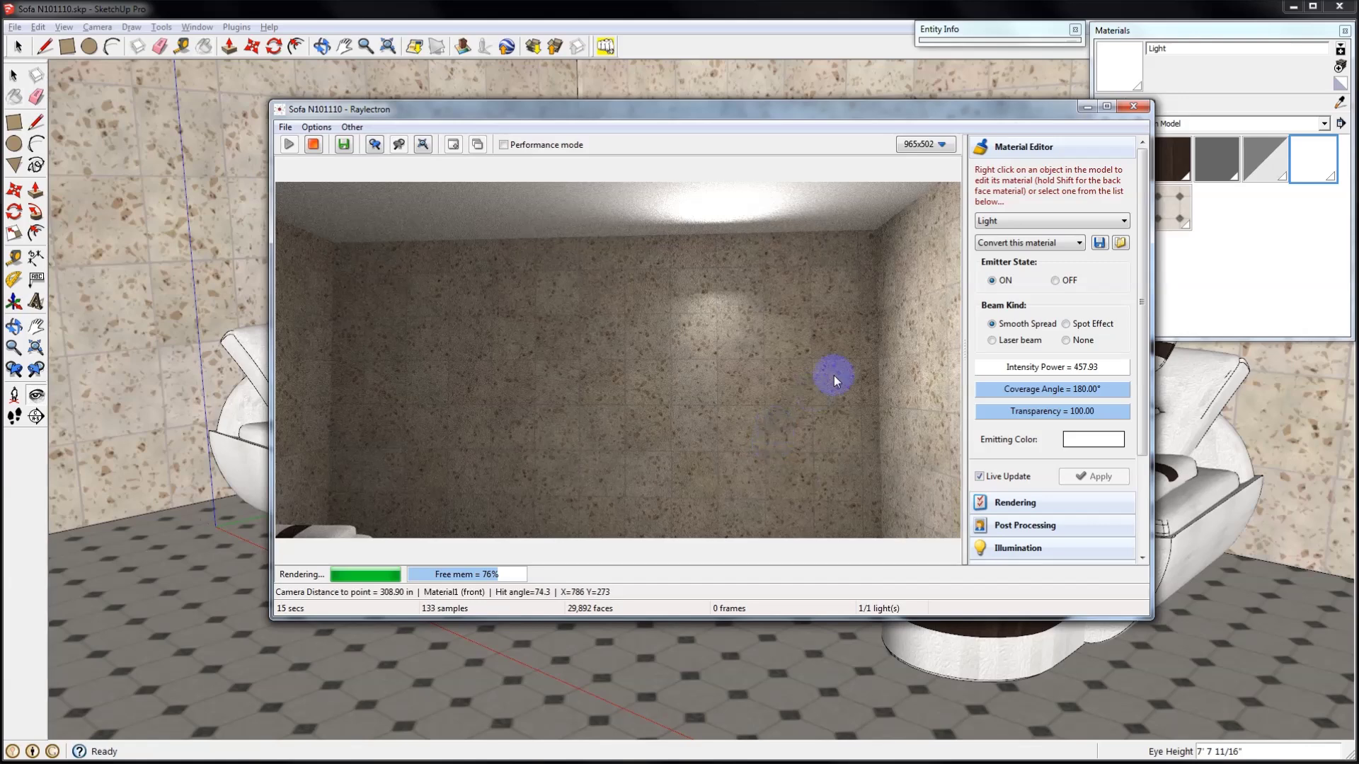
pyautogui.moveTo(819, 397); pyautogui.dragTo(635, 480)
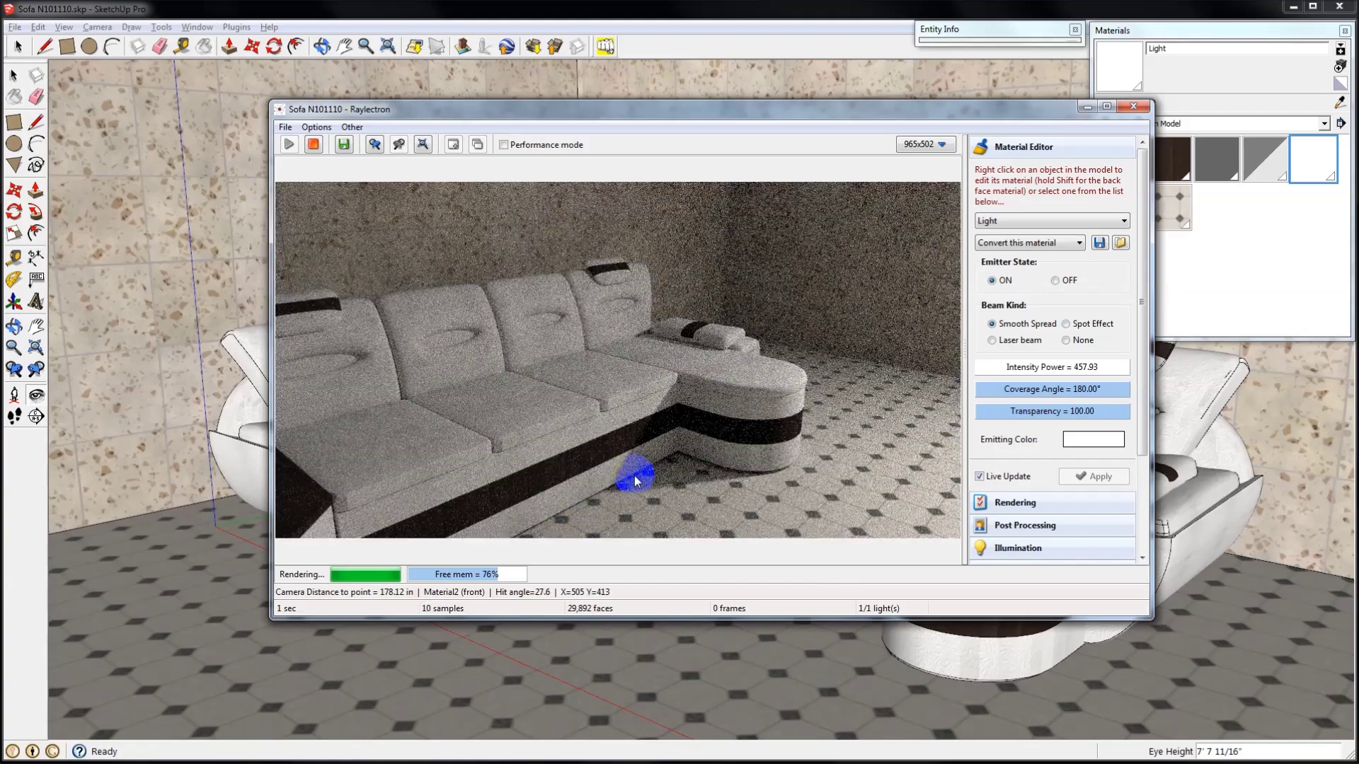
# Try a red tint and a pale yellow (RGB 253, 255, 232) as the Light material's emitting color.
pyautogui.click(1092, 439)
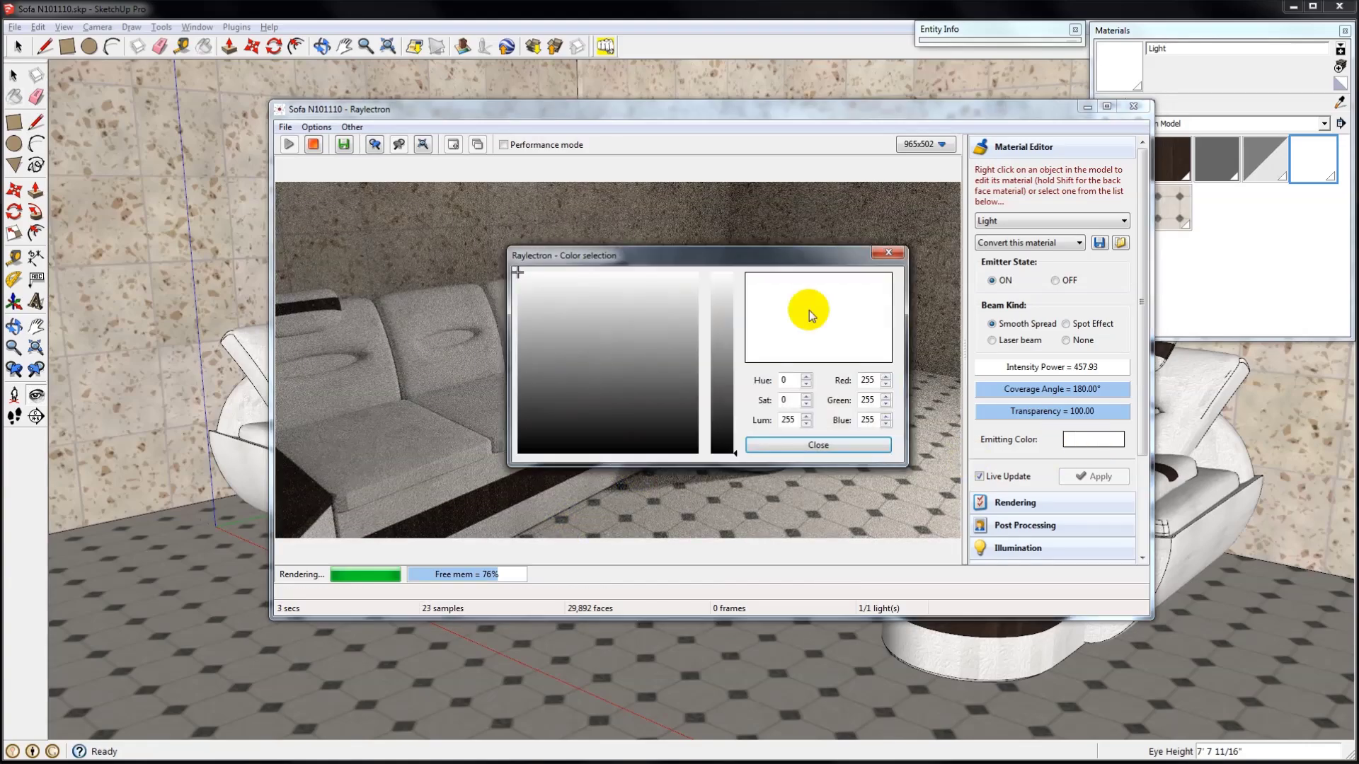
pyautogui.moveTo(809, 254); pyautogui.dragTo(1187, 73)
pyautogui.click(1102, 172)
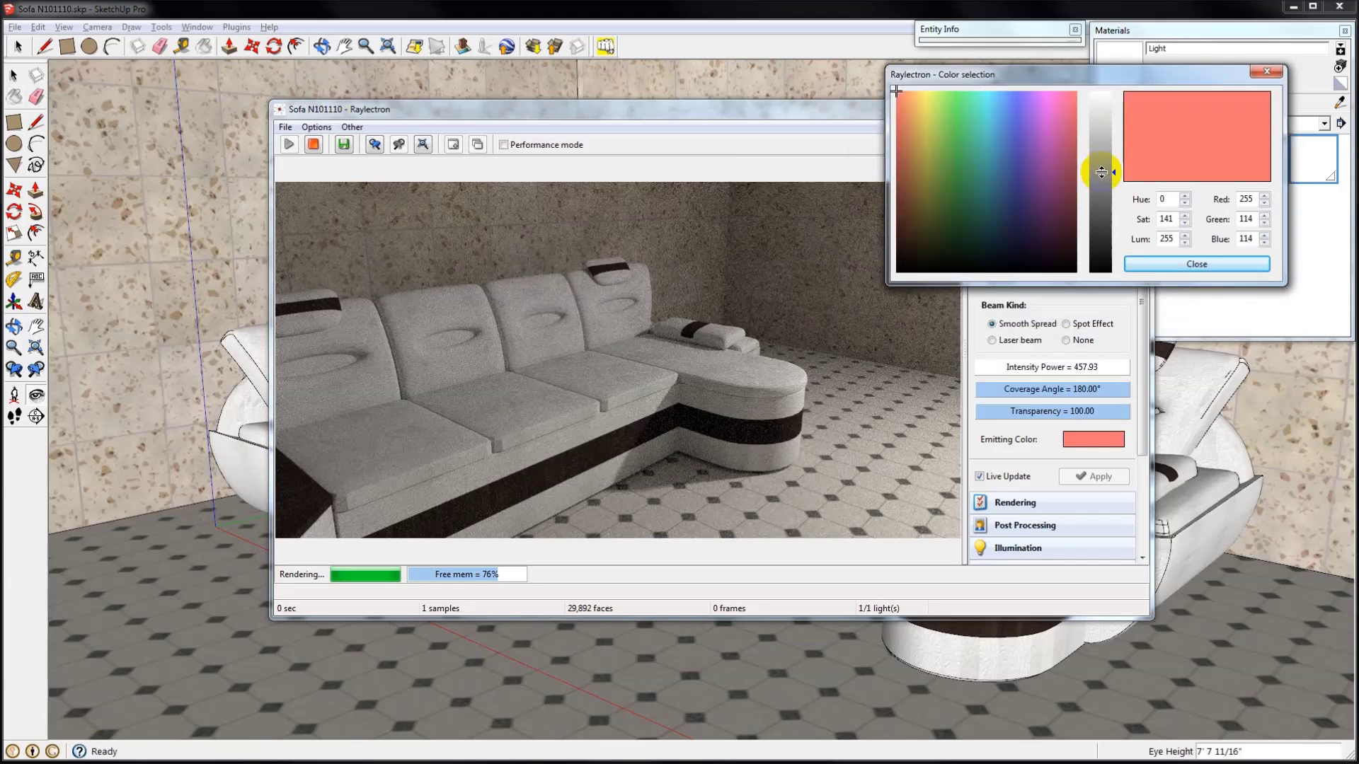
pyautogui.moveTo(923, 165); pyautogui.dragTo(929, 92)
pyautogui.moveTo(1103, 239); pyautogui.dragTo(1101, 257)
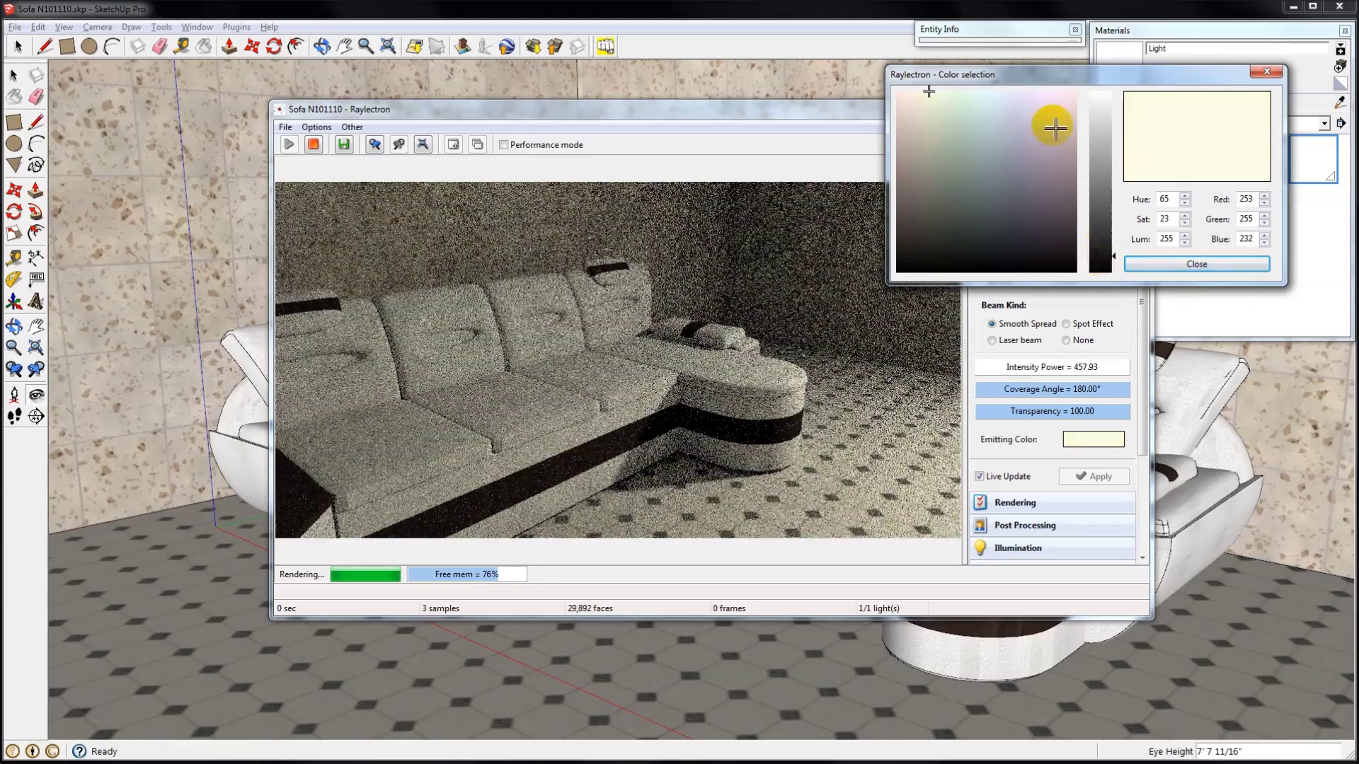
# Set the Light material's emitting color to near-white and close the color selection.
pyautogui.click(910, 94)
pyautogui.moveTo(910, 94); pyautogui.dragTo(987, 94)
pyautogui.moveTo(1105, 258); pyautogui.dragTo(1101, 95)
pyautogui.click(1195, 264)
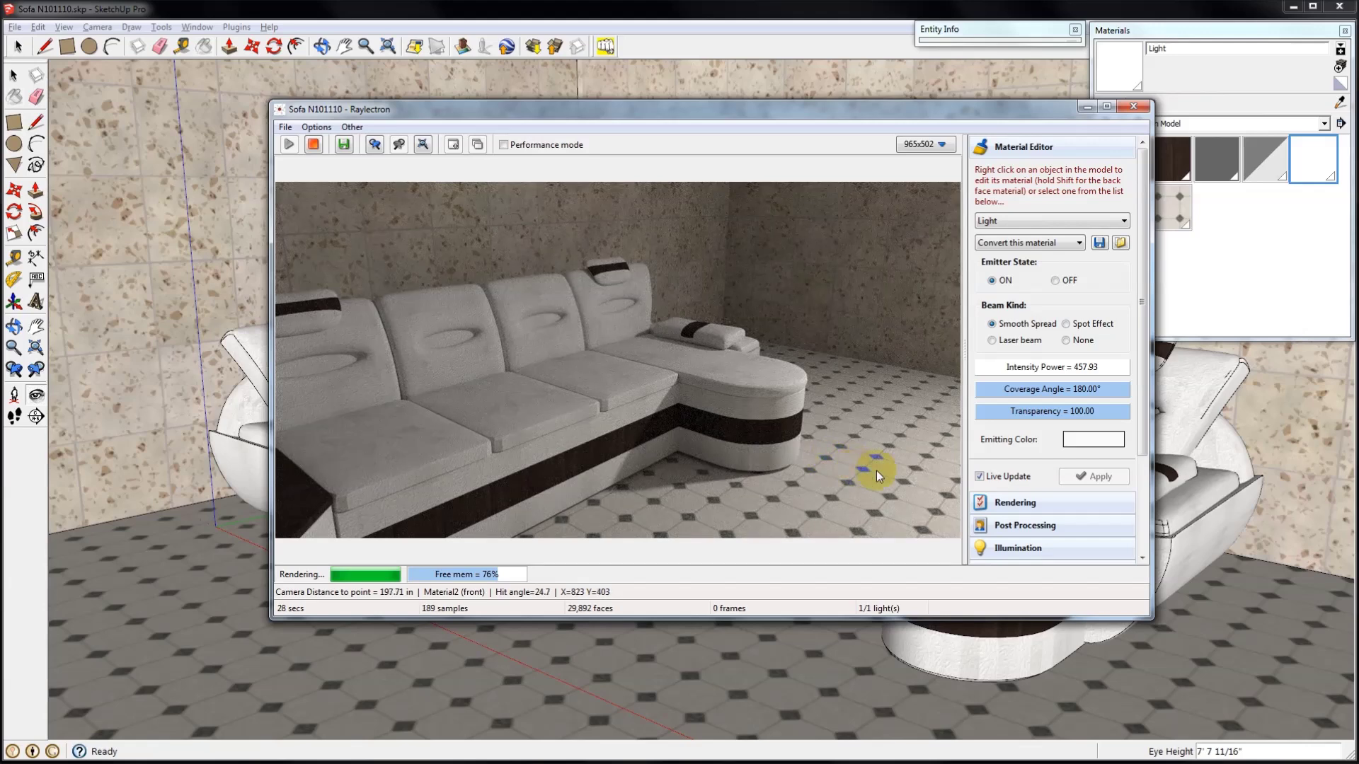
# Pick the sofa's light upholstery material and check its available texture files without replacing the texture.
pyautogui.rightClick(756, 375)
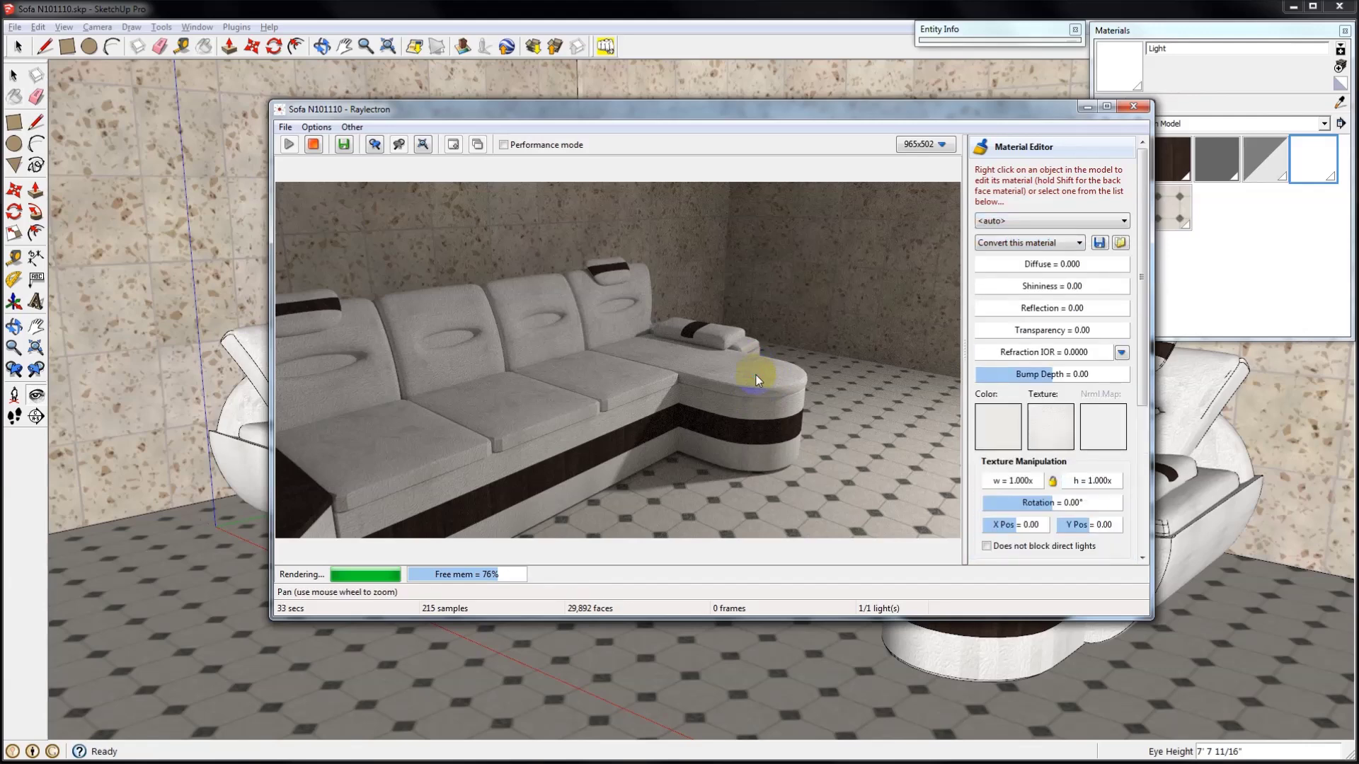
pyautogui.click(1064, 427)
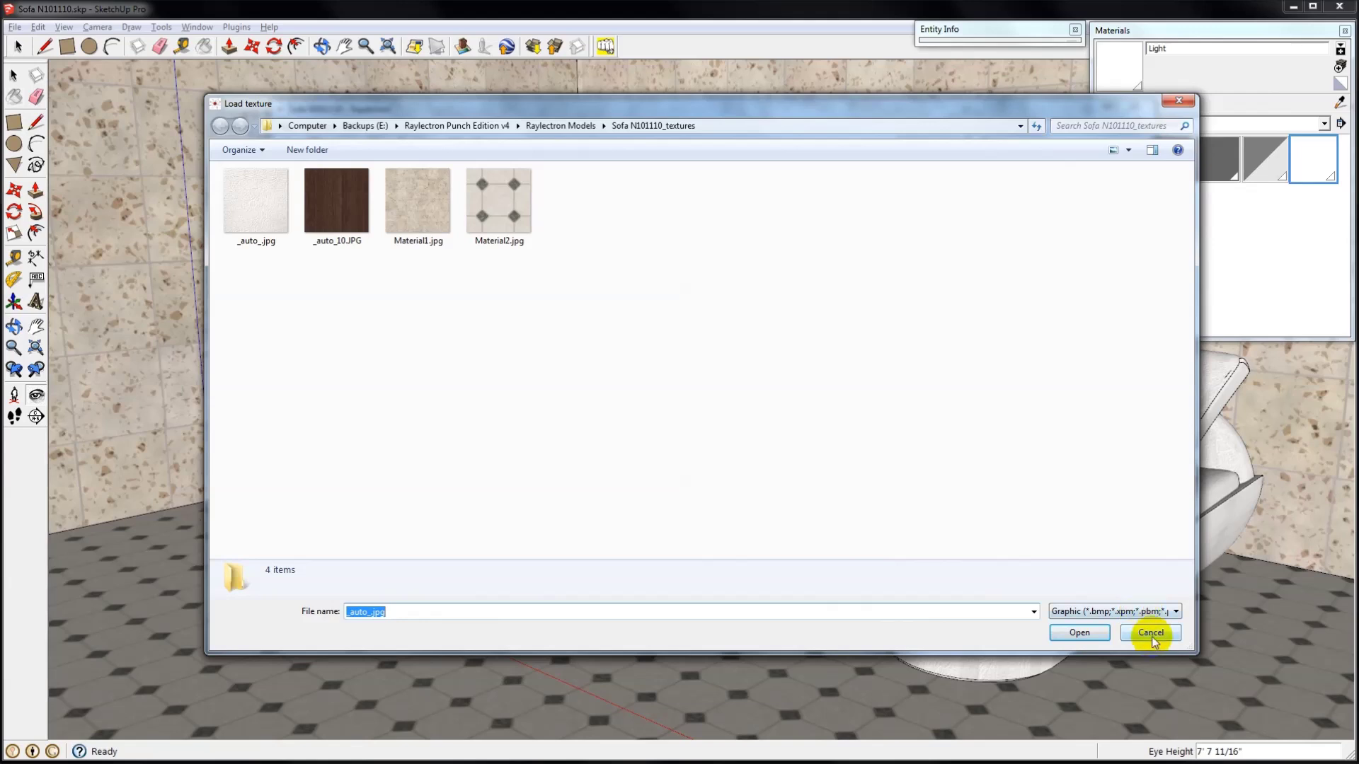
pyautogui.click(1150, 633)
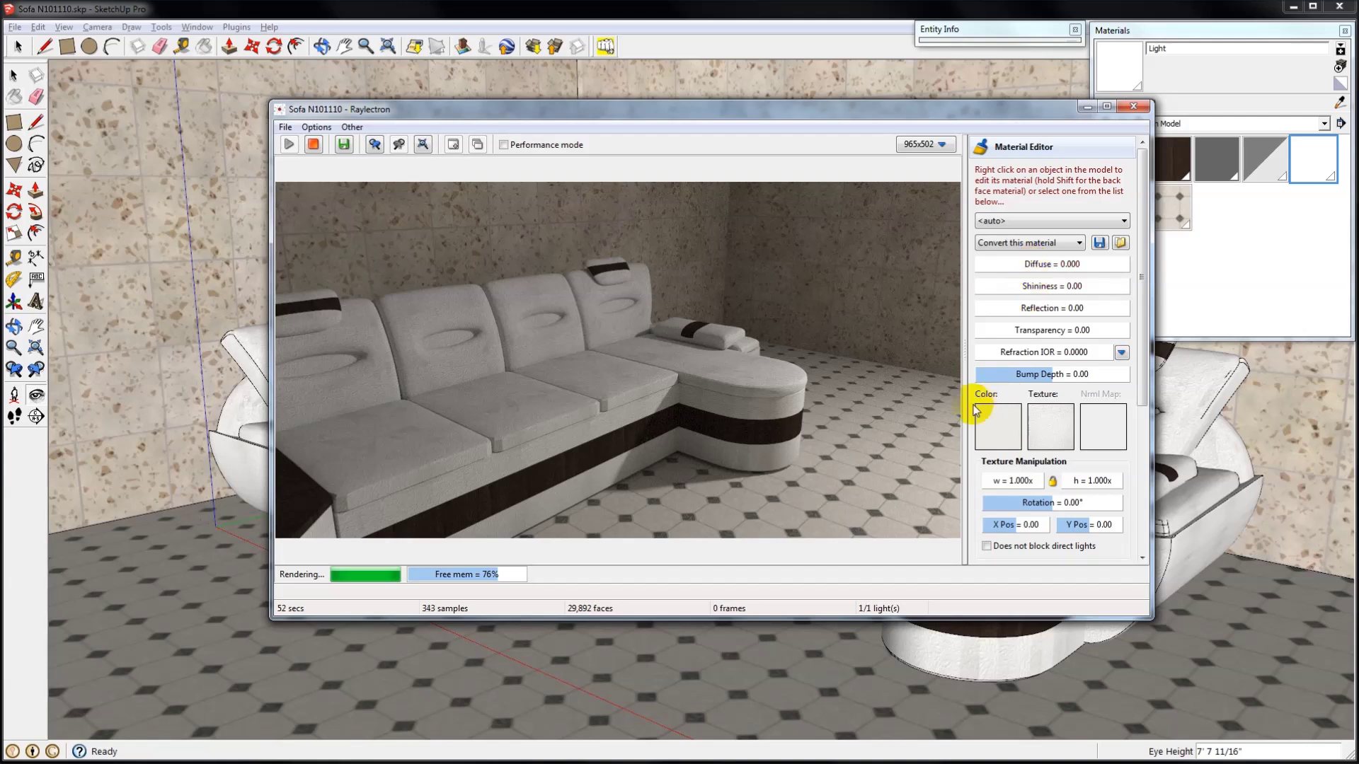
# Select the floor tile material Material2 and try a reflection of 100.00 on it.
pyautogui.click(864, 467)
pyautogui.rightClick(865, 483)
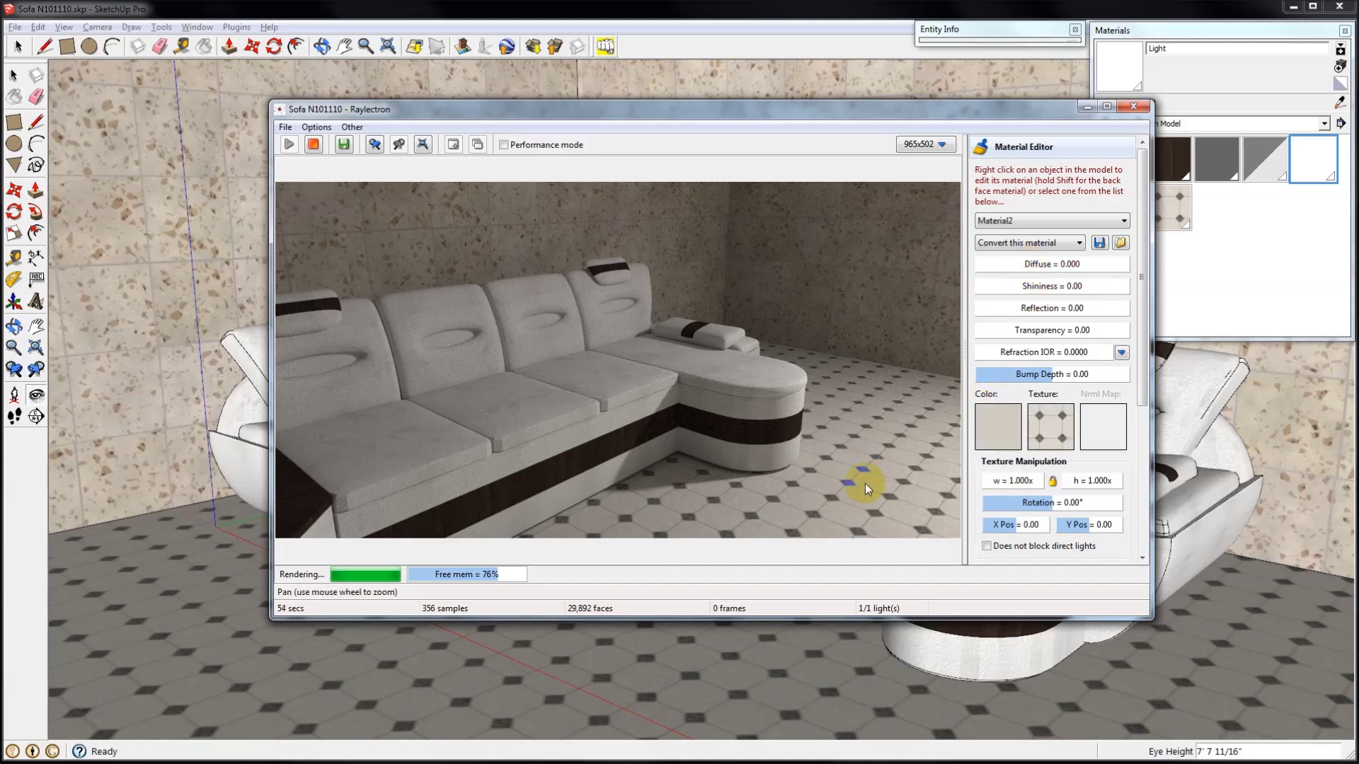
pyautogui.click(376, 145)
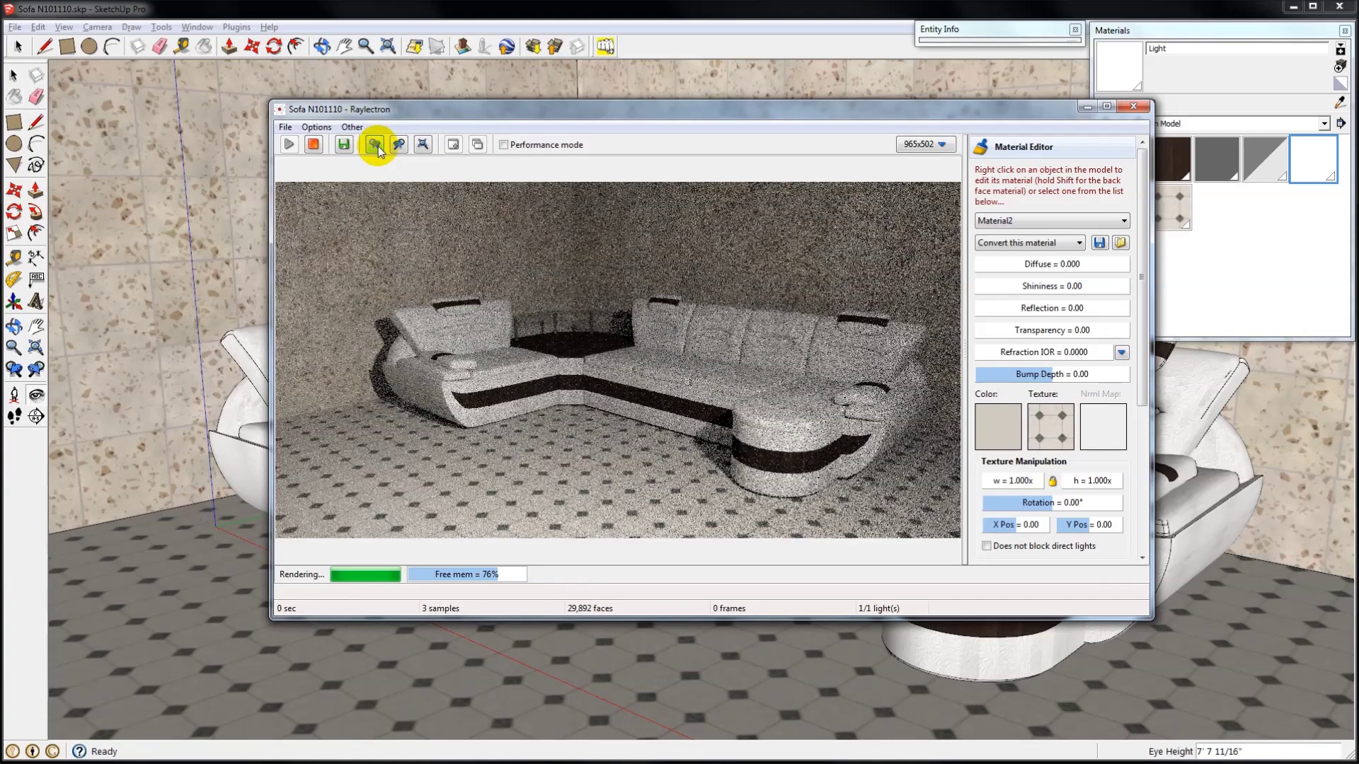
pyautogui.click(613, 525)
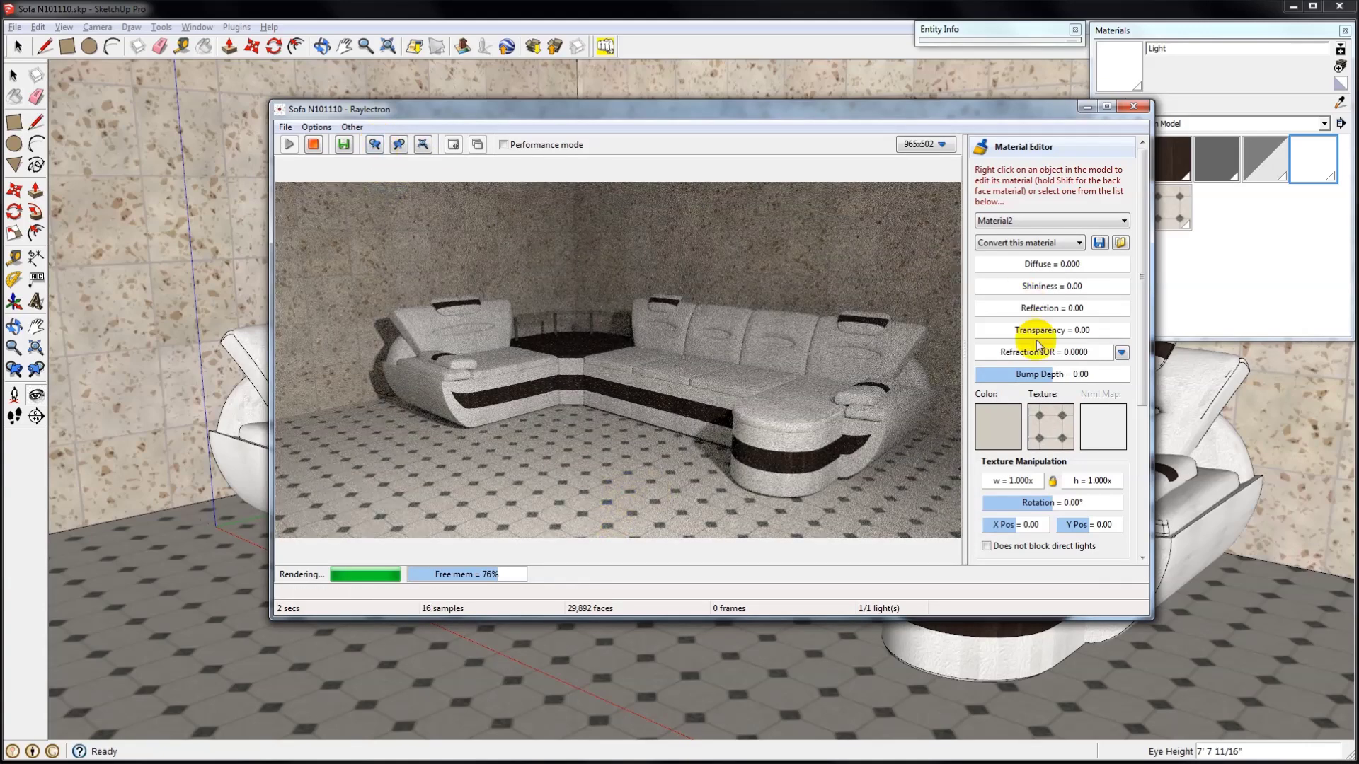
pyautogui.moveTo(1034, 309); pyautogui.dragTo(1053, 313)
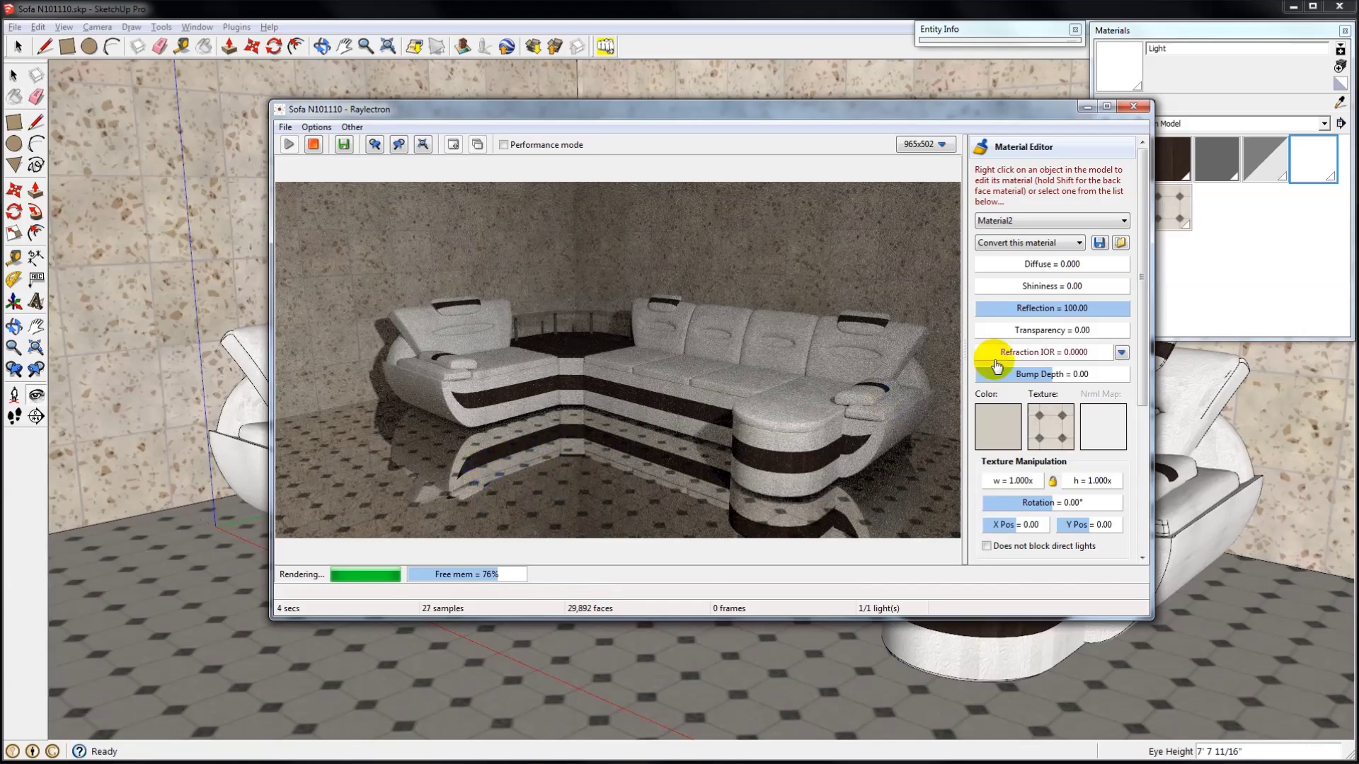
# Try diffuse values of 0.642, 5.383 and 6.499 on the reflective floor tiles, and reset diffuse and reflection to 0.
pyautogui.click(1030, 275)
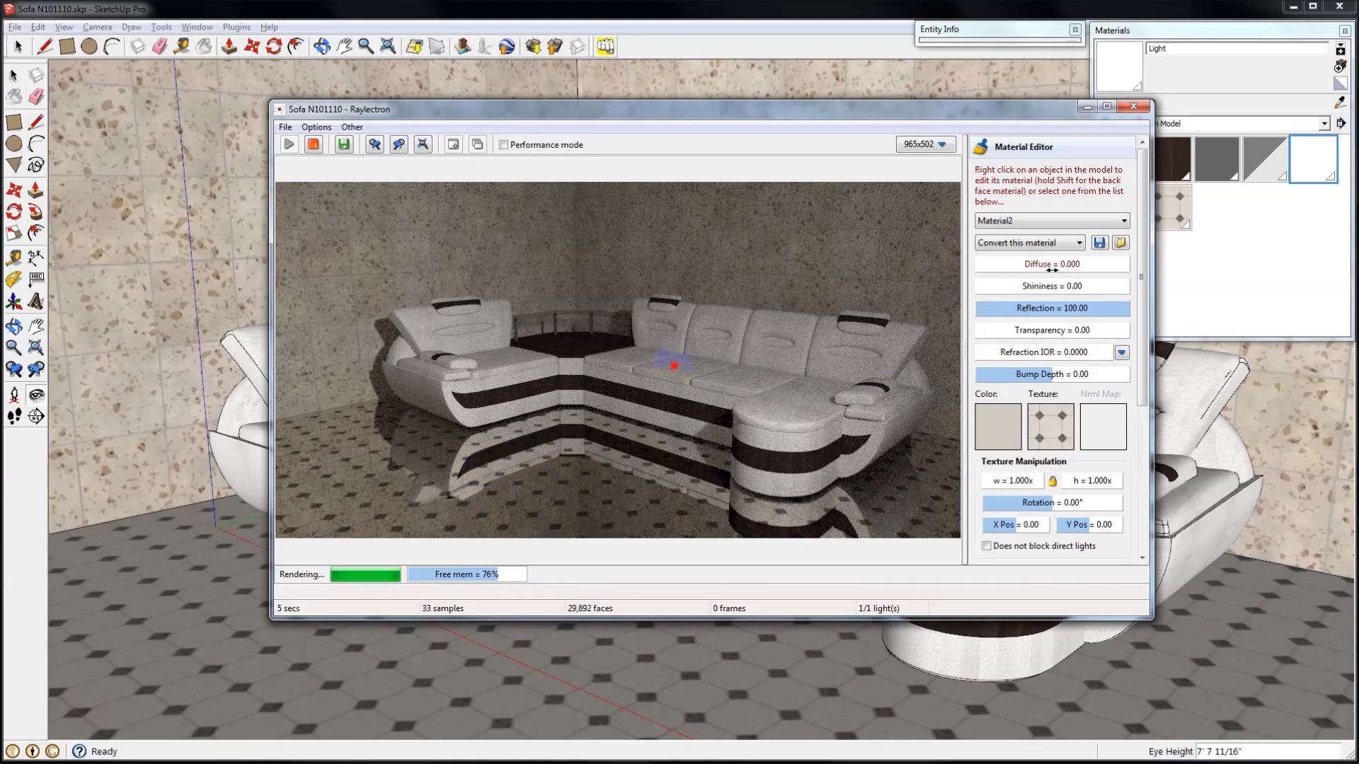
pyautogui.moveTo(1053, 269); pyautogui.dragTo(1056, 270)
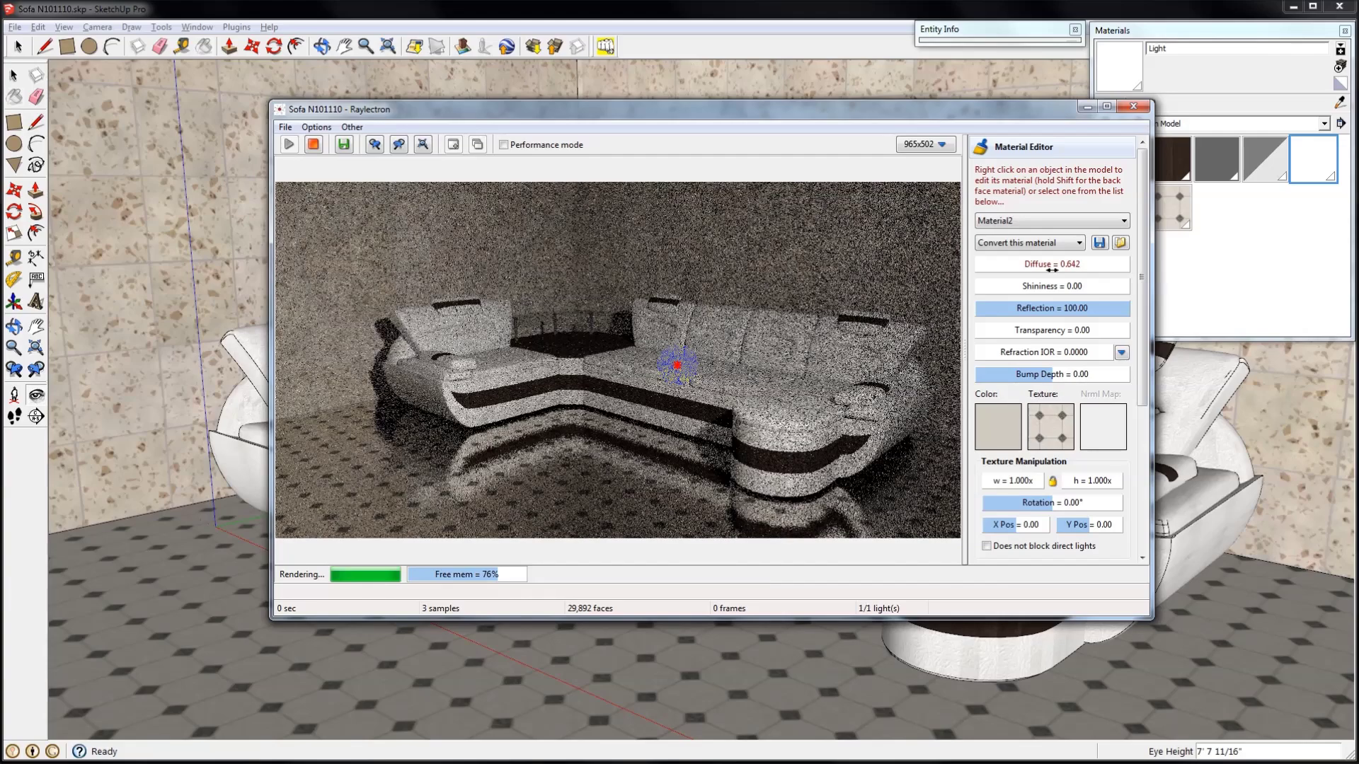
pyautogui.moveTo(1052, 269); pyautogui.dragTo(1053, 269)
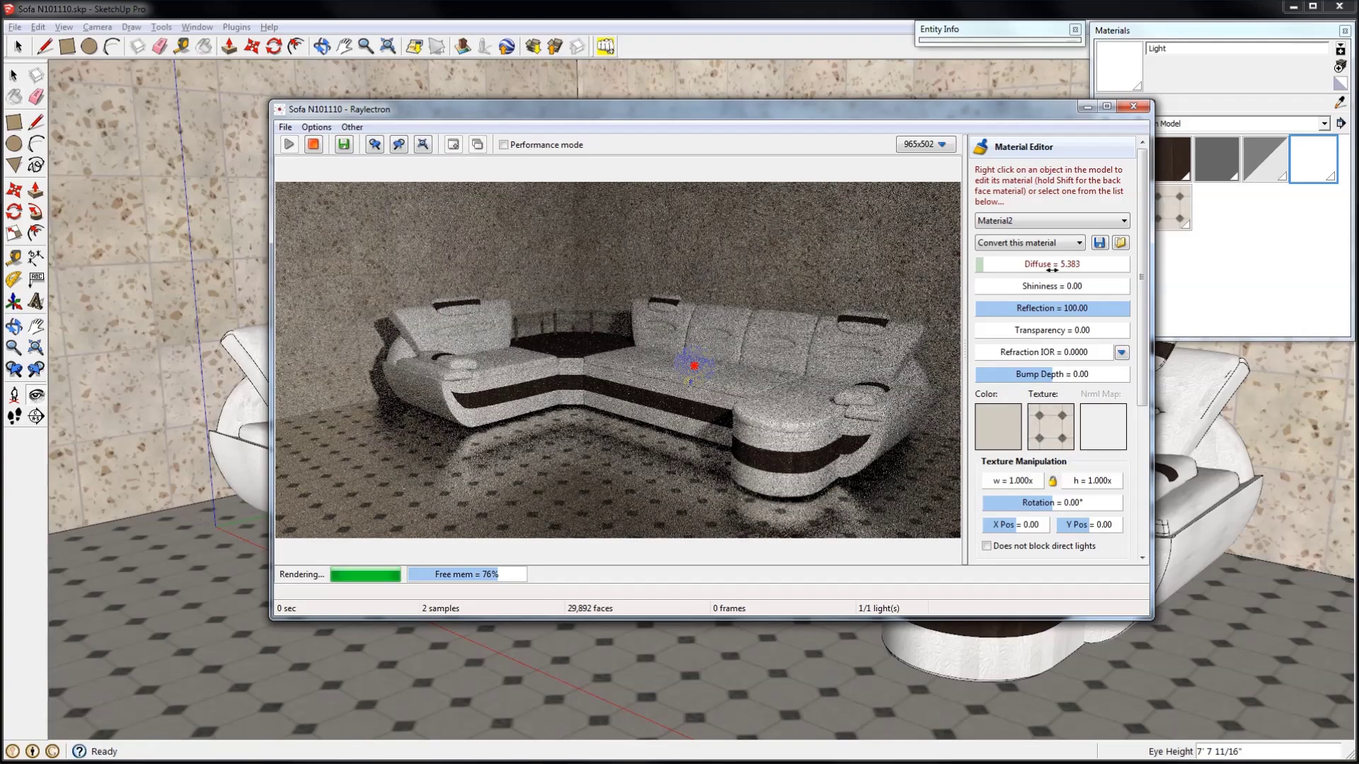
pyautogui.moveTo(1053, 269); pyautogui.dragTo(1033, 273)
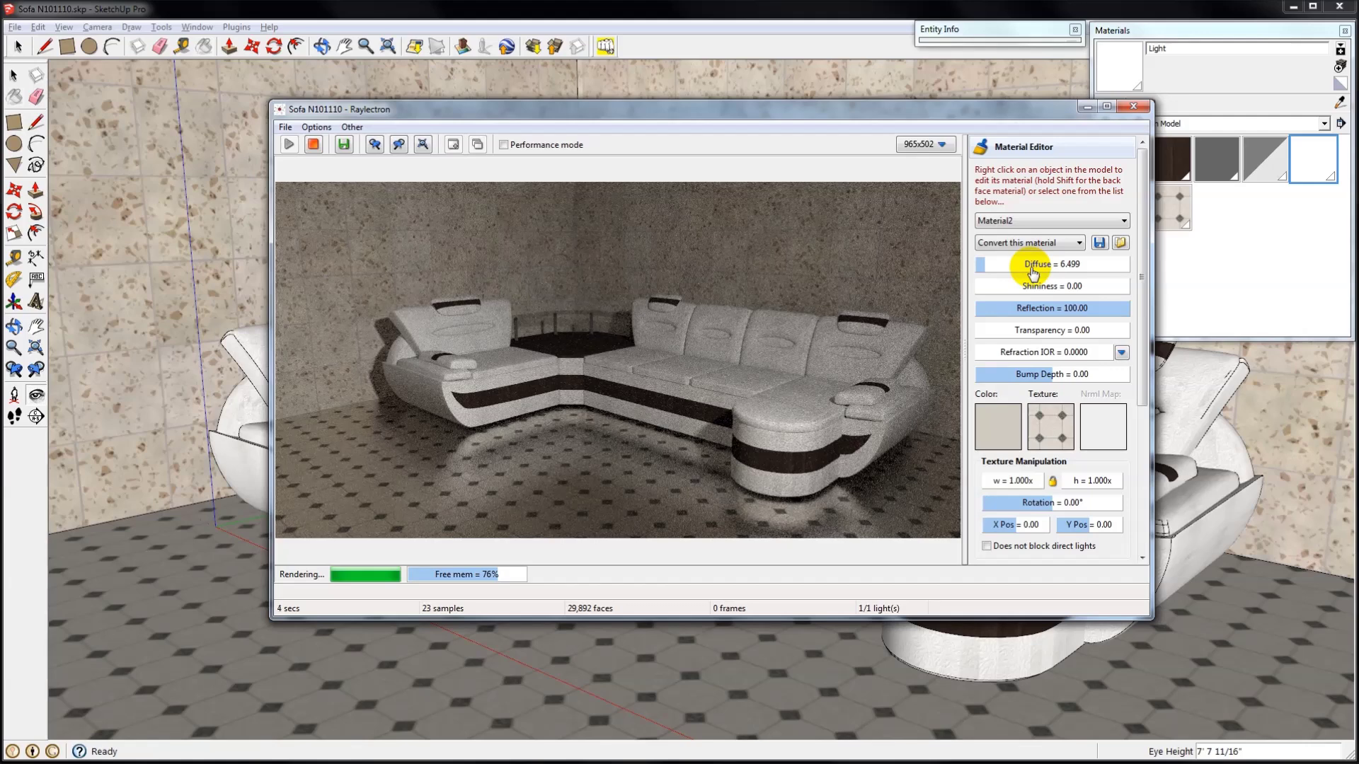
pyautogui.moveTo(1033, 272); pyautogui.dragTo(1039, 266)
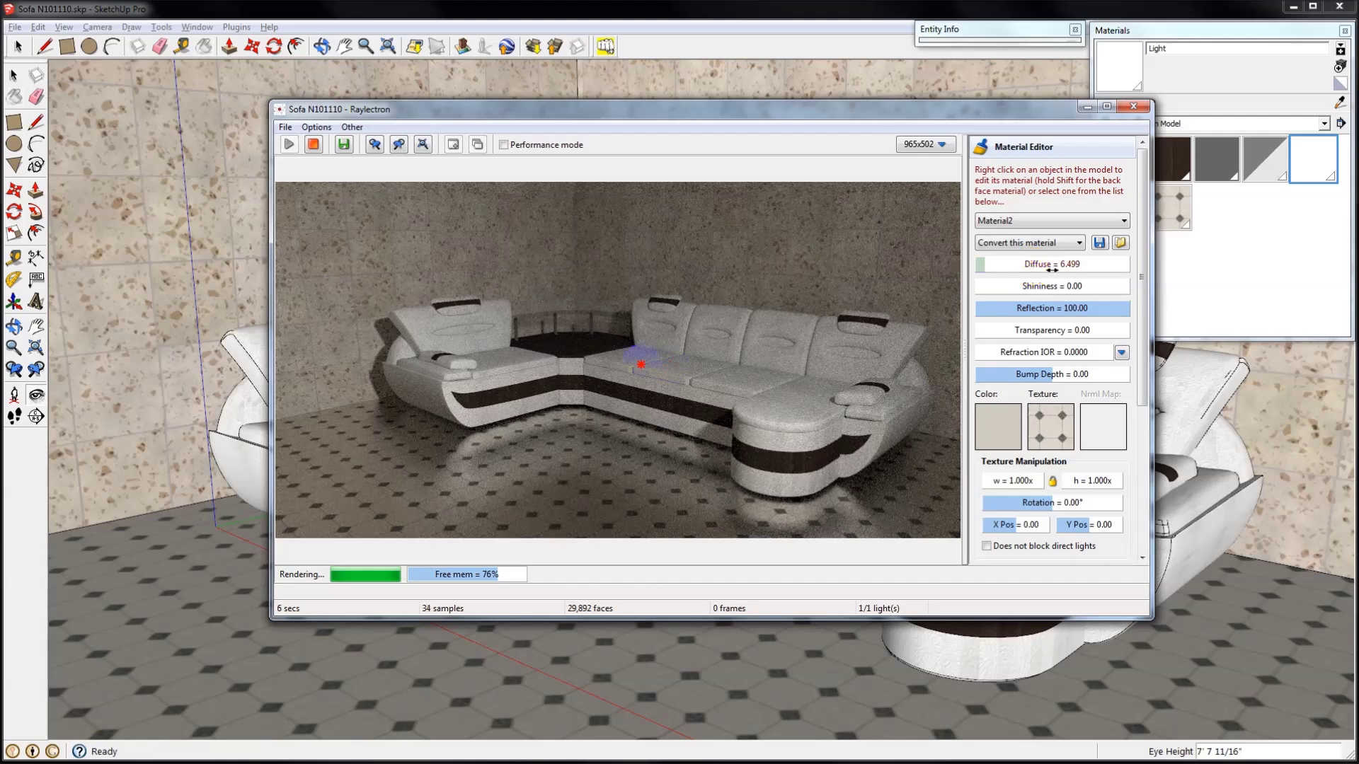
pyautogui.moveTo(1094, 317); pyautogui.dragTo(1047, 306)
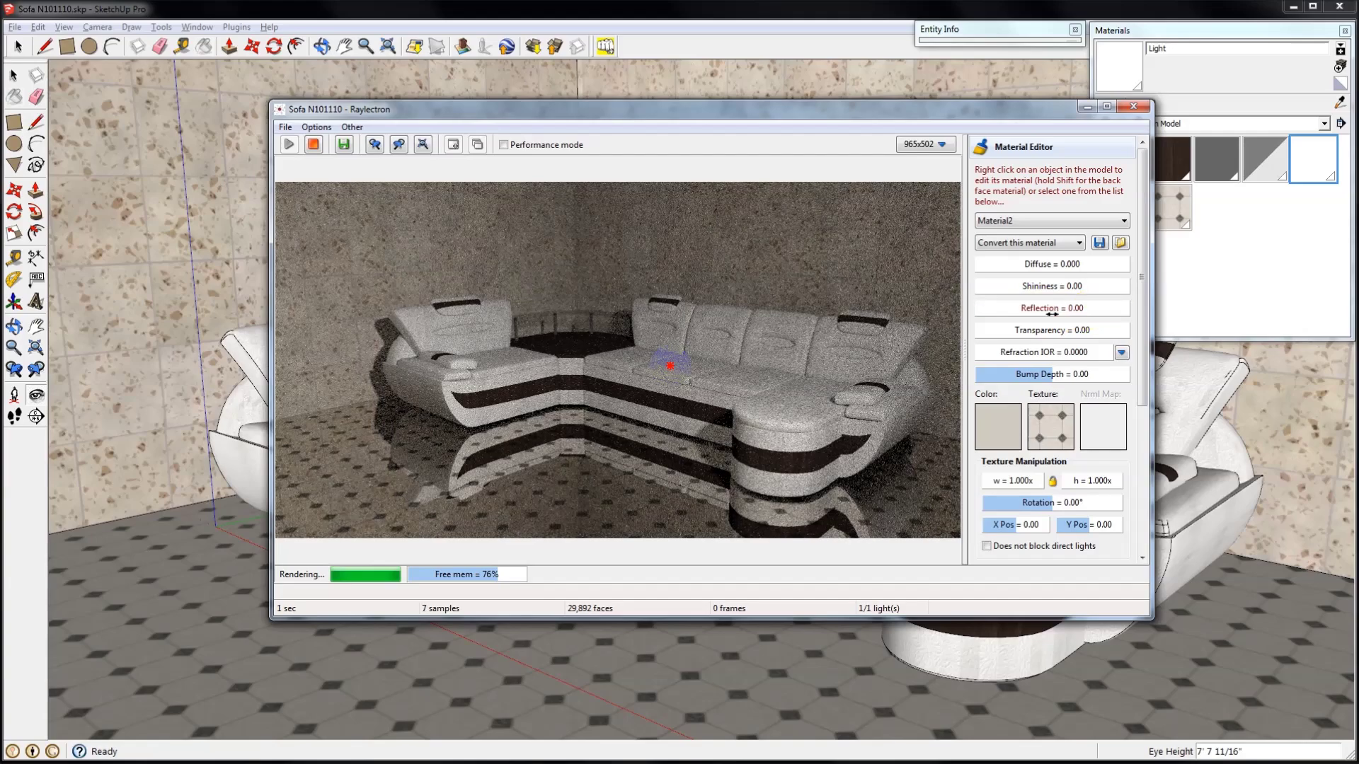
# Try shininess values of 13.89 and 100.00 on the floor tiles, and reset the shininess to 0.00.
pyautogui.moveTo(1027, 288); pyautogui.dragTo(1052, 292)
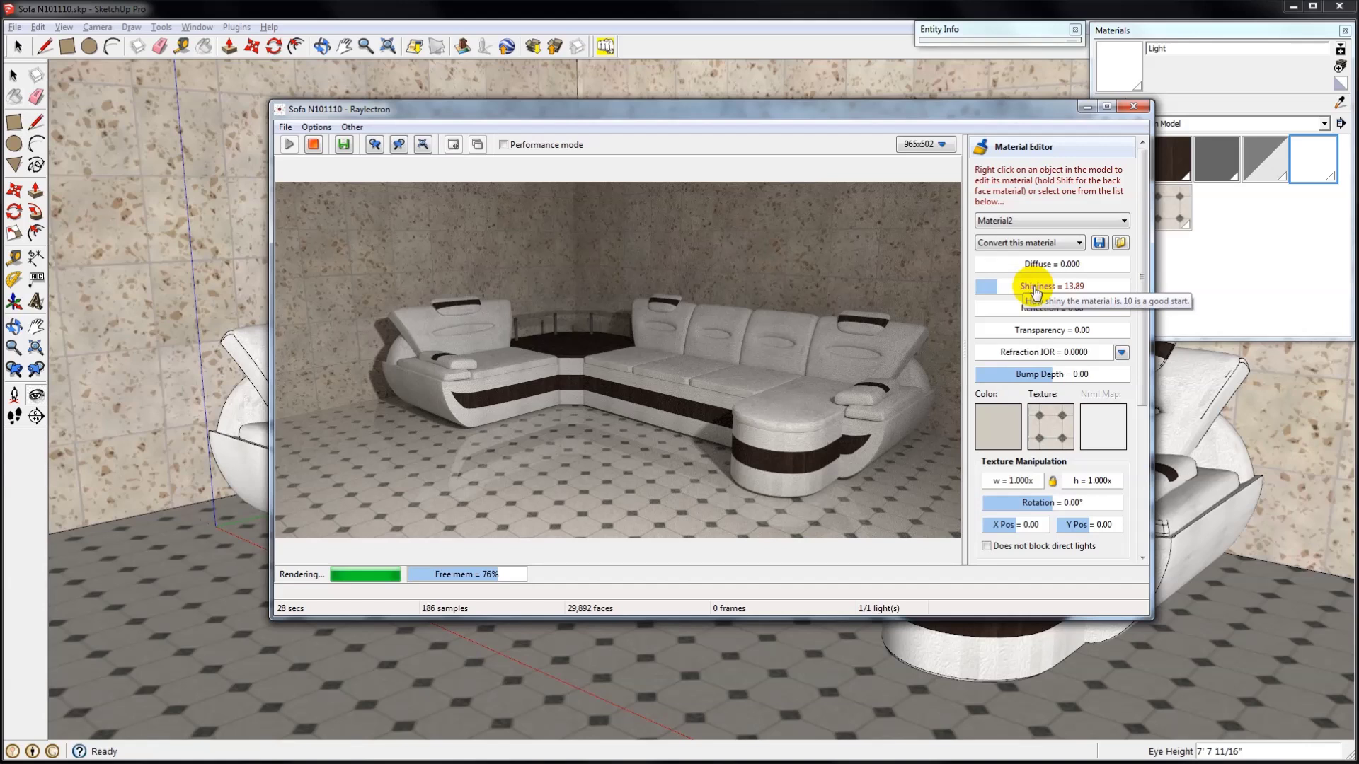
pyautogui.moveTo(1036, 292); pyautogui.dragTo(1053, 291)
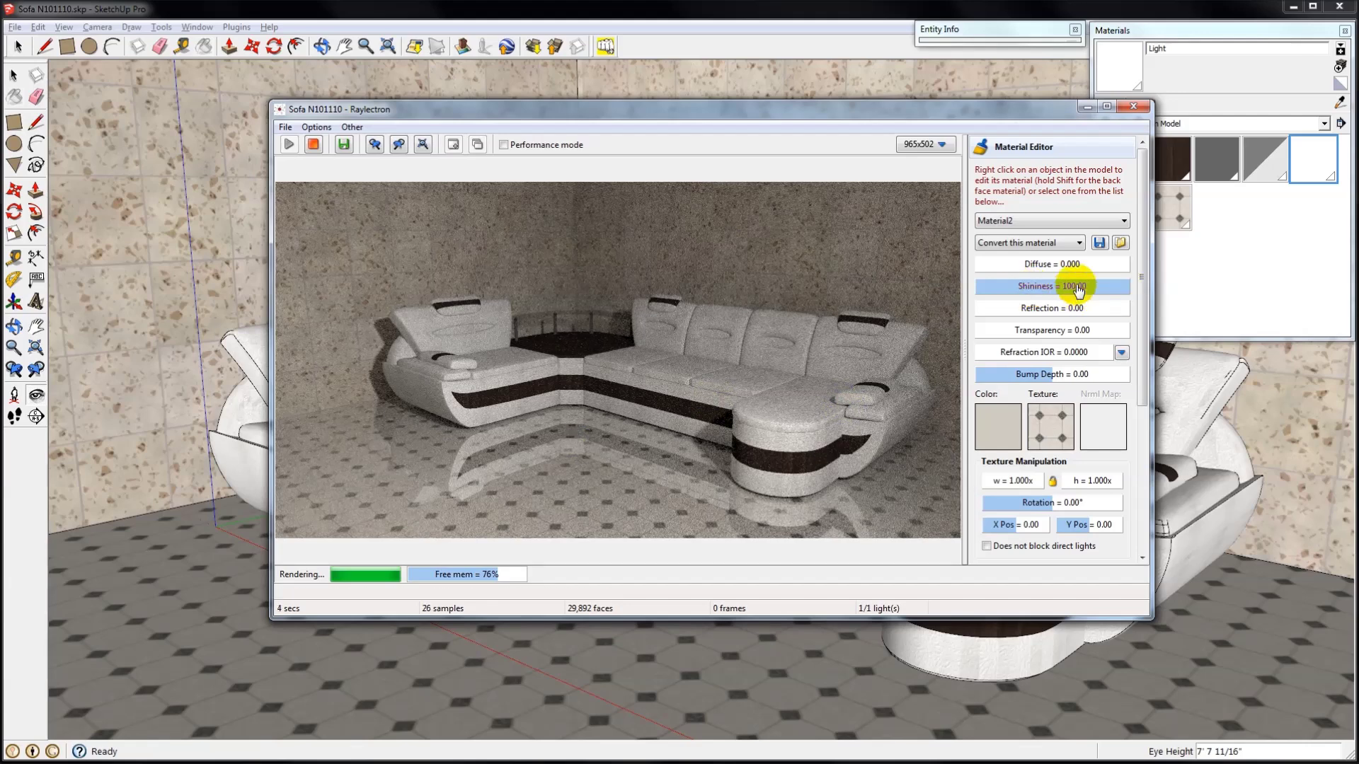
pyautogui.moveTo(1078, 291); pyautogui.dragTo(1046, 314)
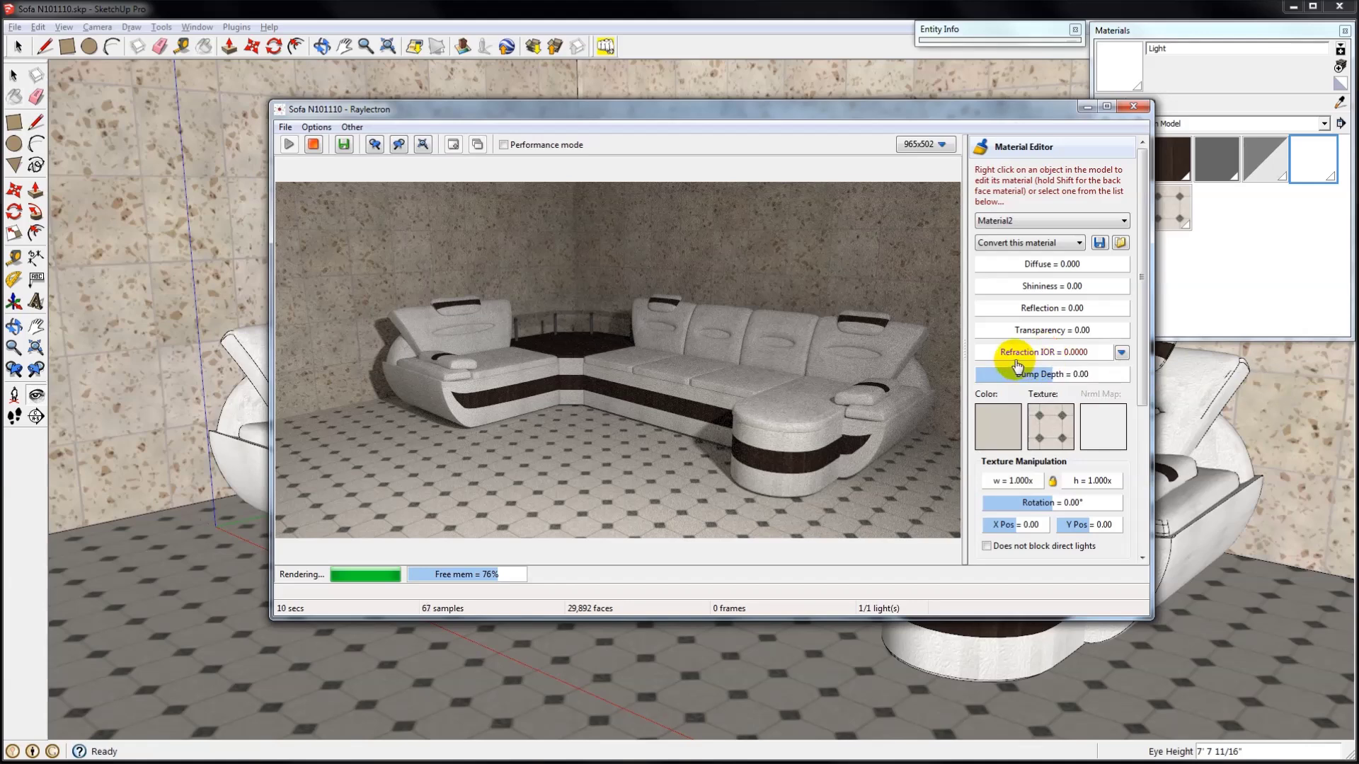
# Check the list of common refraction values, and select the glass material of the shelf behind the sofa's corner.
pyautogui.click(1121, 356)
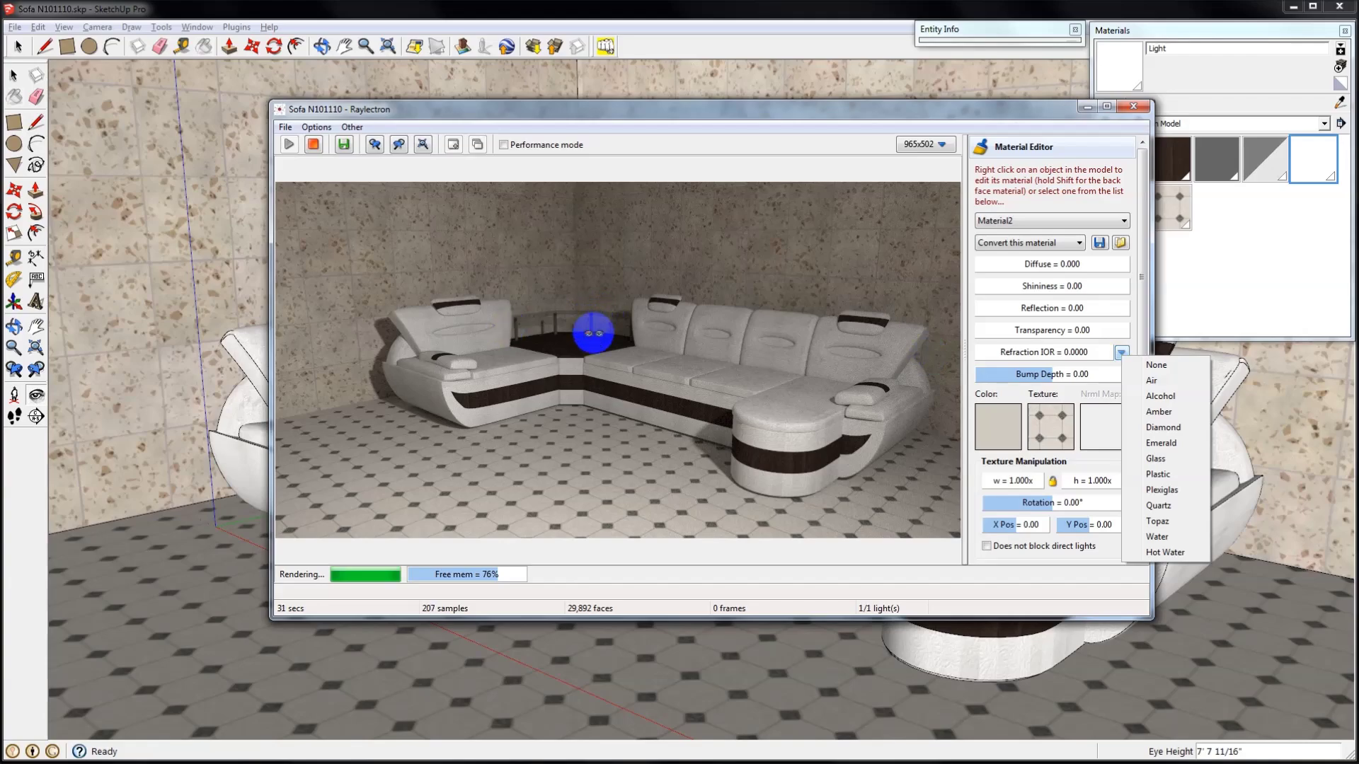
pyautogui.click(569, 316)
pyautogui.scroll(3, 567, 307)
pyautogui.scroll(5, 566, 326)
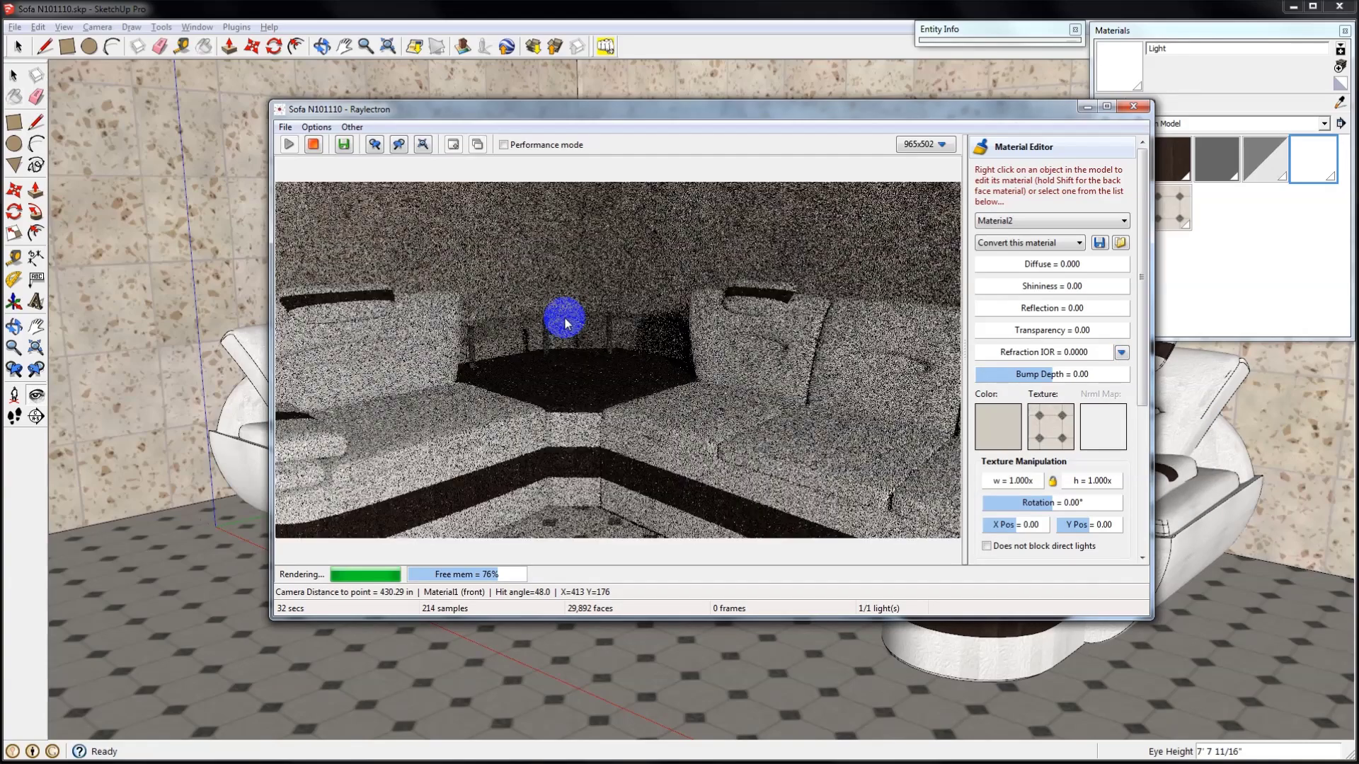
pyautogui.scroll(-3, 567, 322)
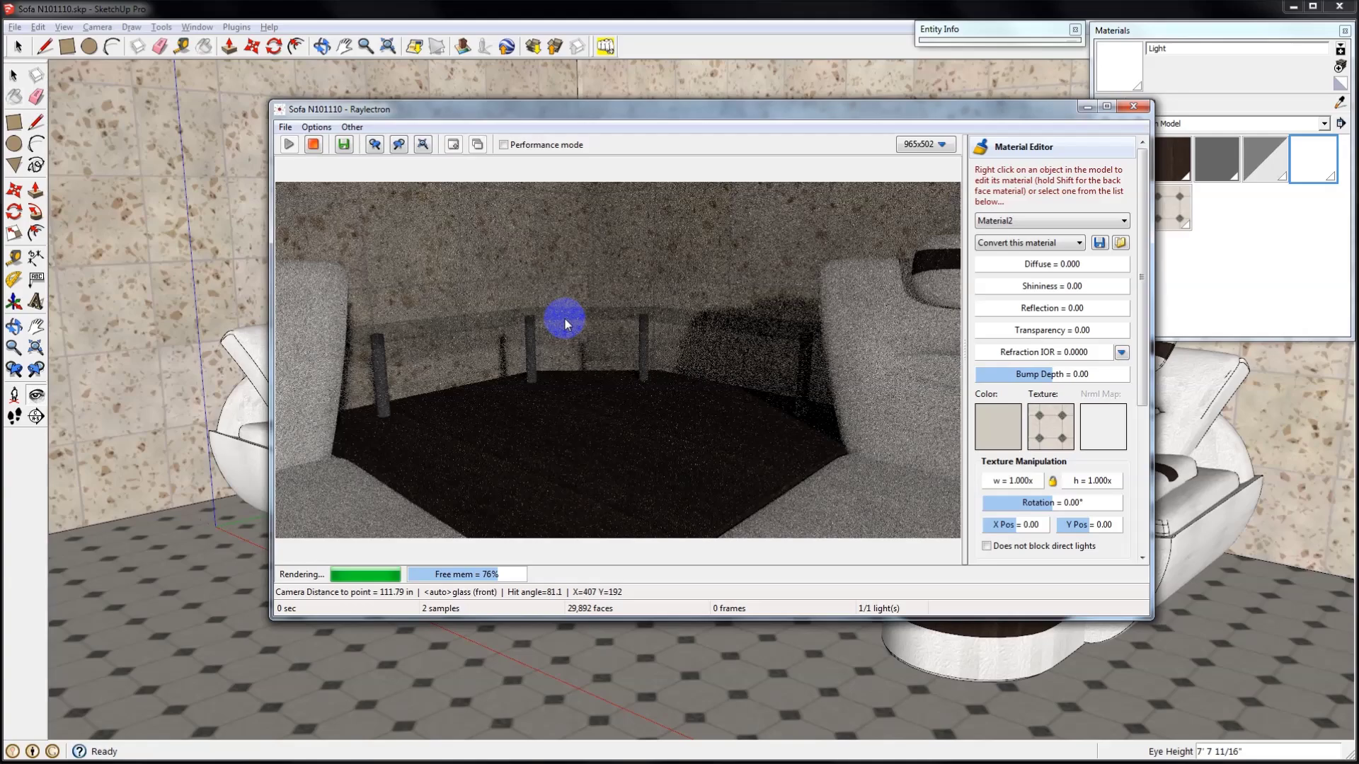
pyautogui.scroll(2, 586, 397)
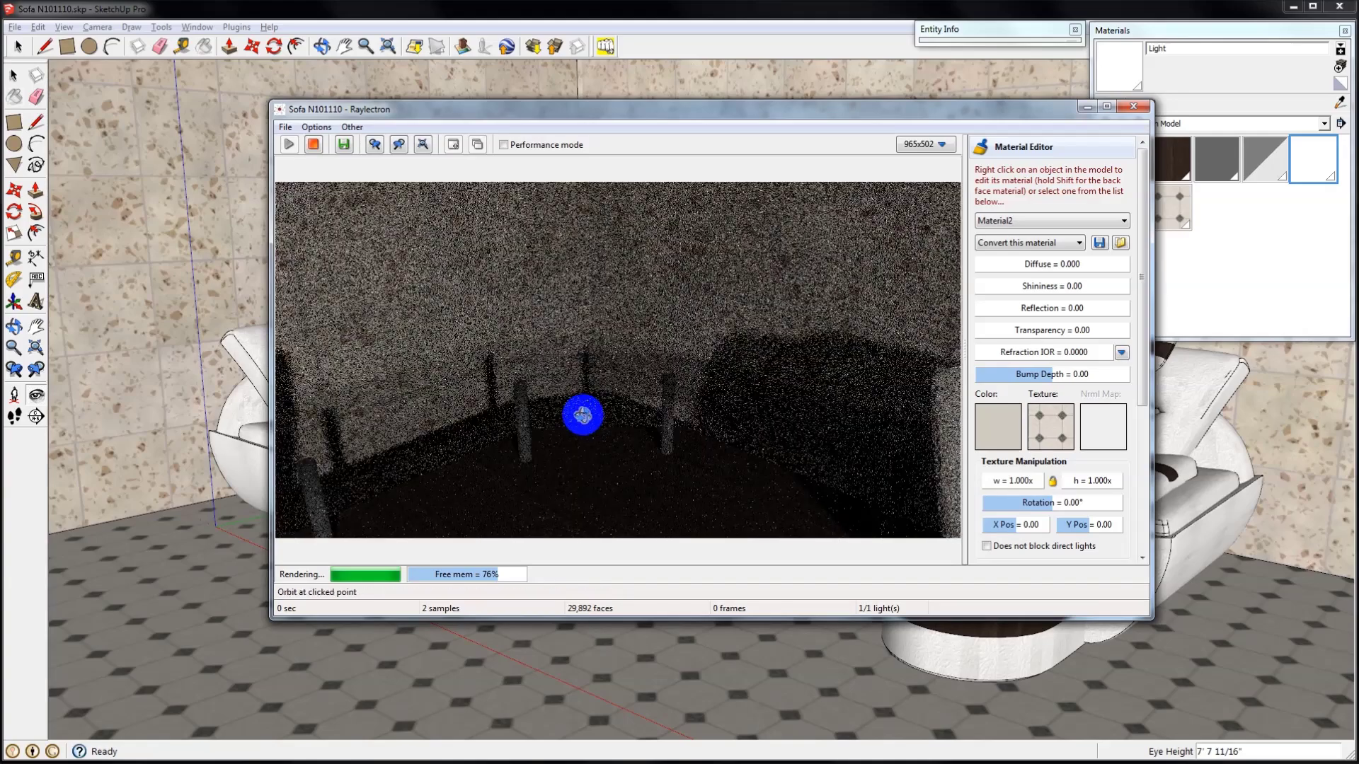
pyautogui.click(598, 386)
pyautogui.moveTo(614, 311); pyautogui.dragTo(618, 308)
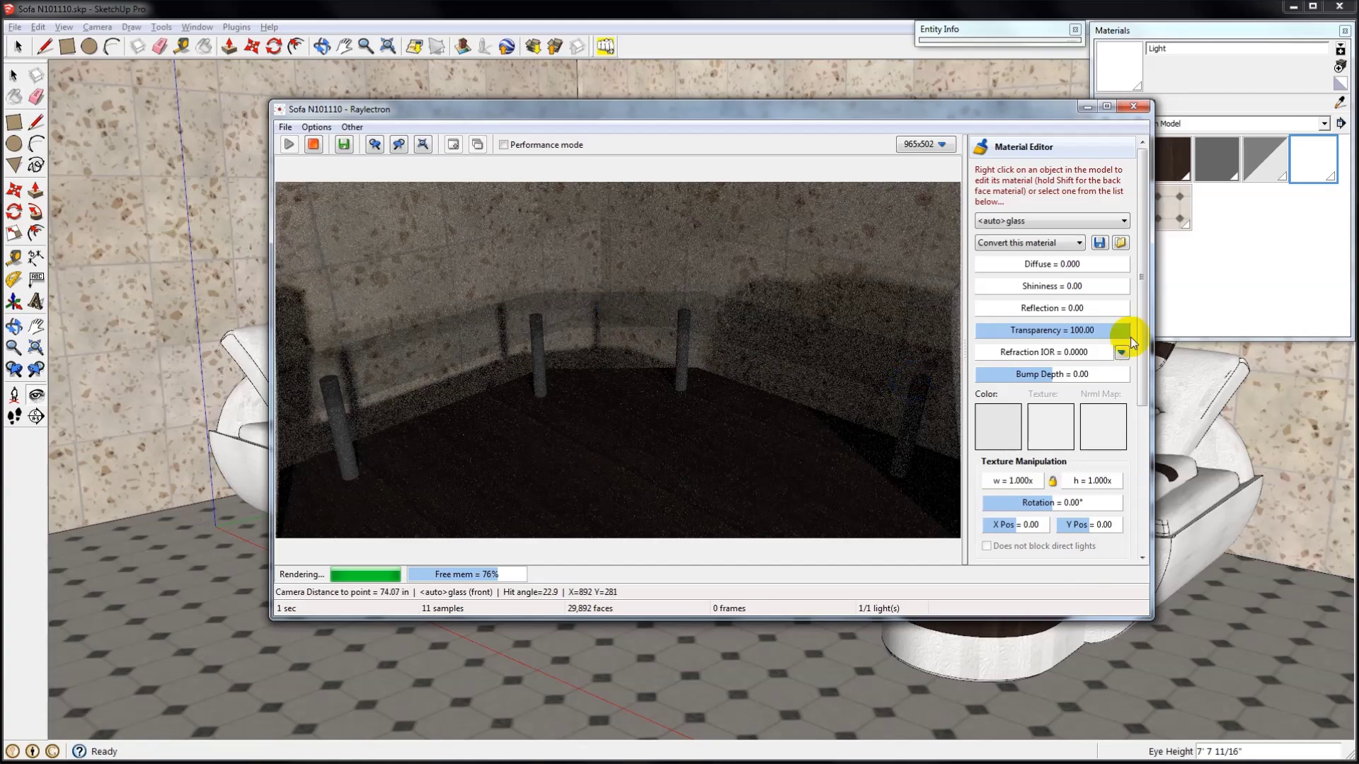
# Try the shelf's glass material fully opaque with transparency at 0.00.
pyautogui.click(1053, 332)
pyautogui.moveTo(1052, 331); pyautogui.dragTo(981, 331)
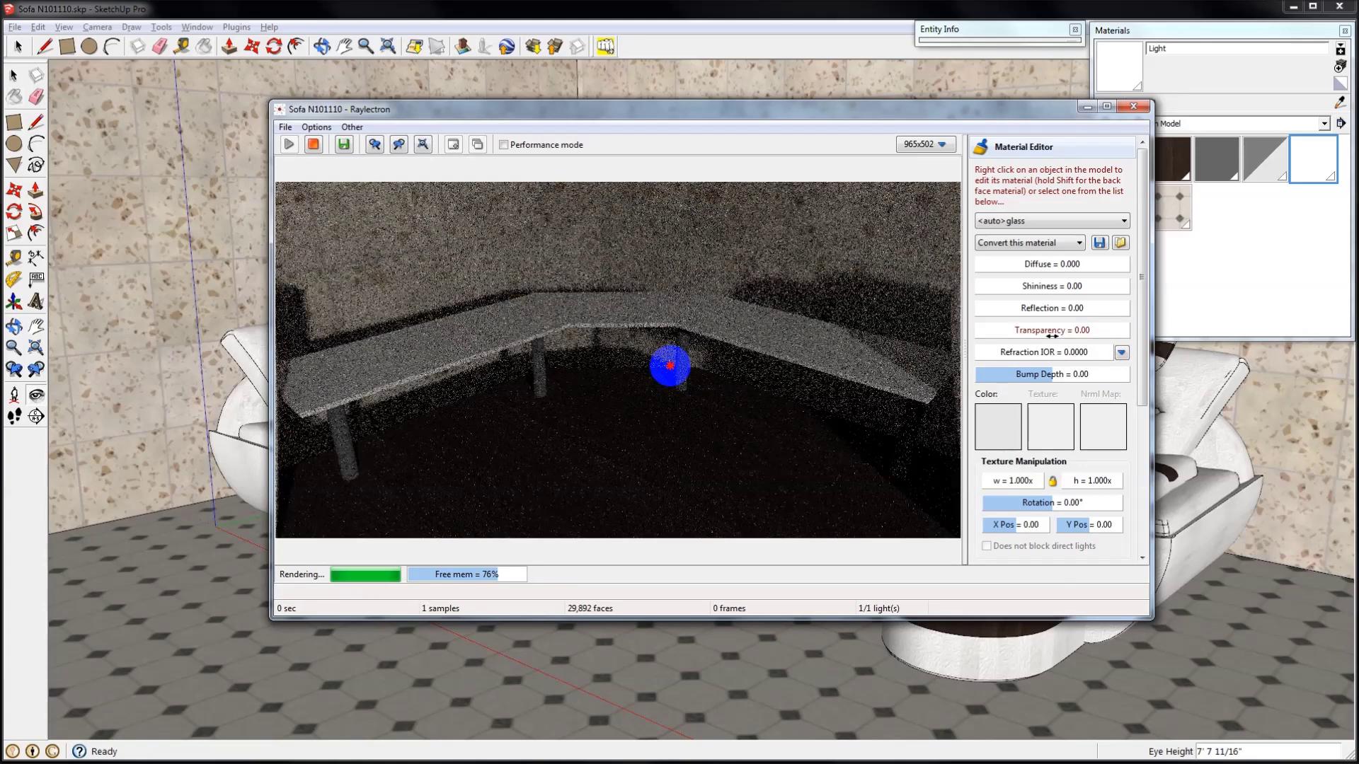
pyautogui.moveTo(462, 359); pyautogui.dragTo(355, 407)
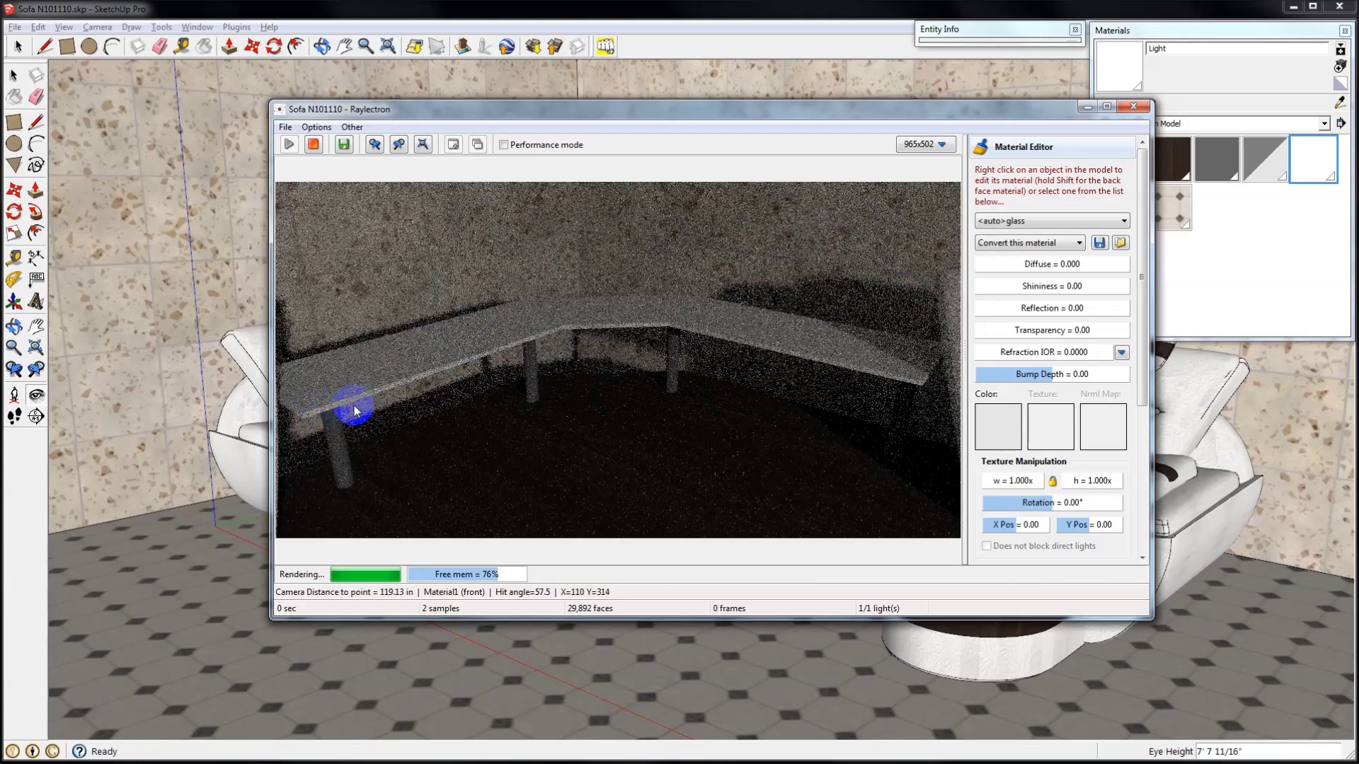
# Make the shelf material real glass with the Glass refraction preset, IOR 1.5171, and transparency at 100.00.
pyautogui.click(1121, 353)
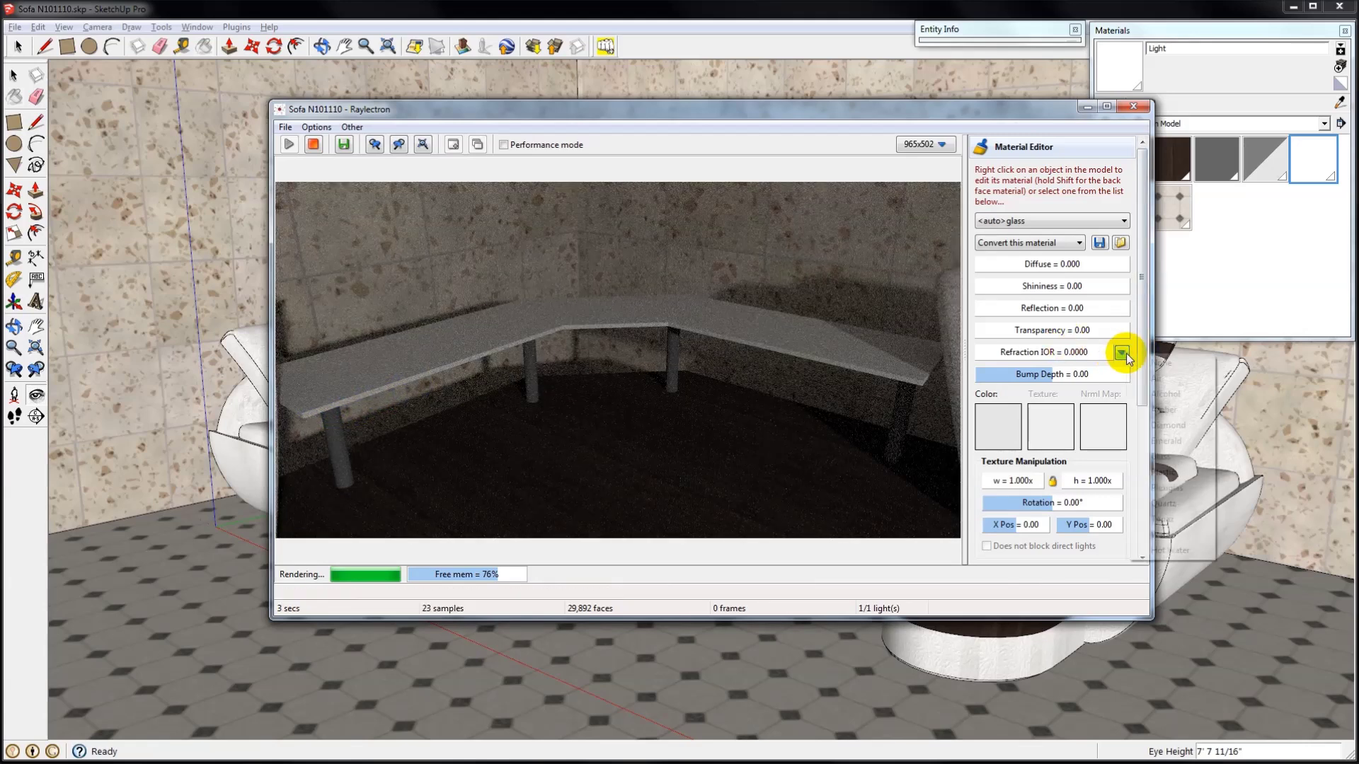
pyautogui.click(1161, 457)
pyautogui.rightClick(379, 330)
pyautogui.rightClick(367, 389)
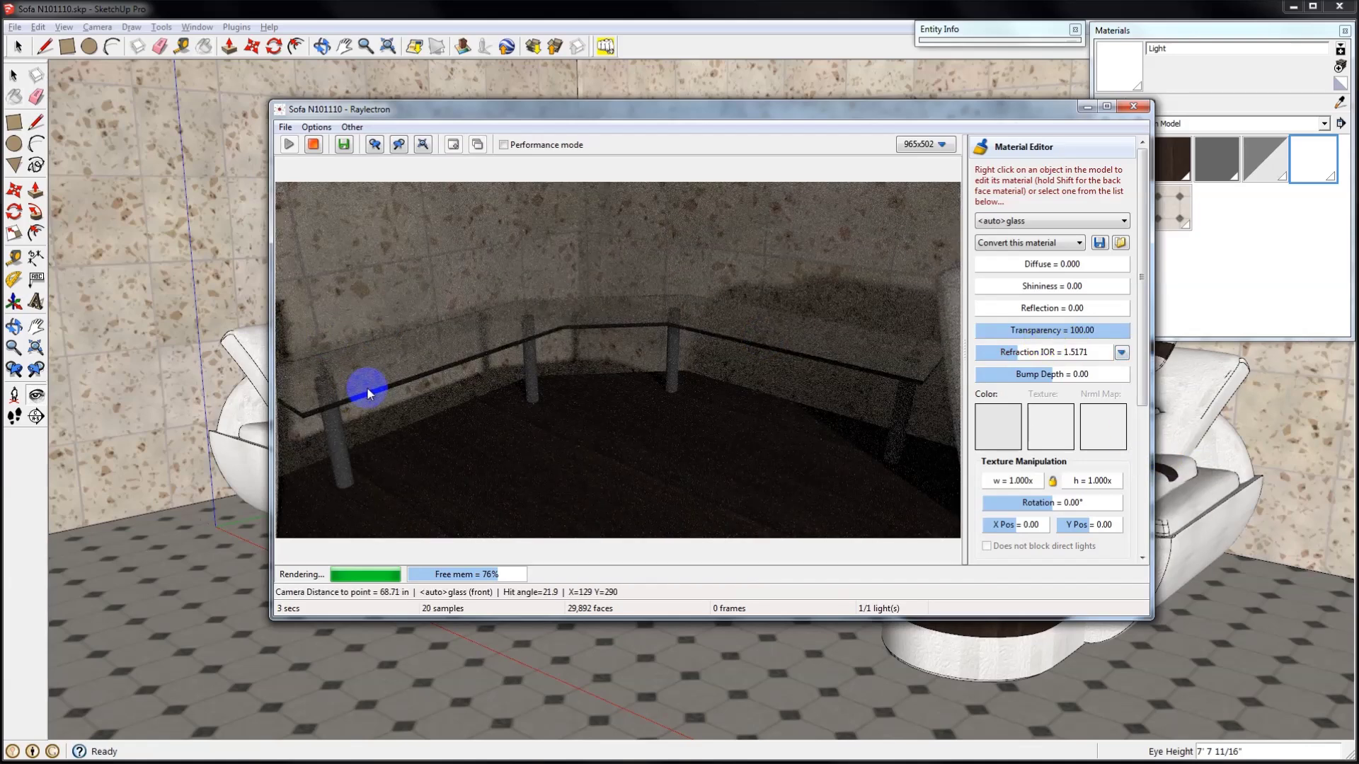
pyautogui.click(1122, 352)
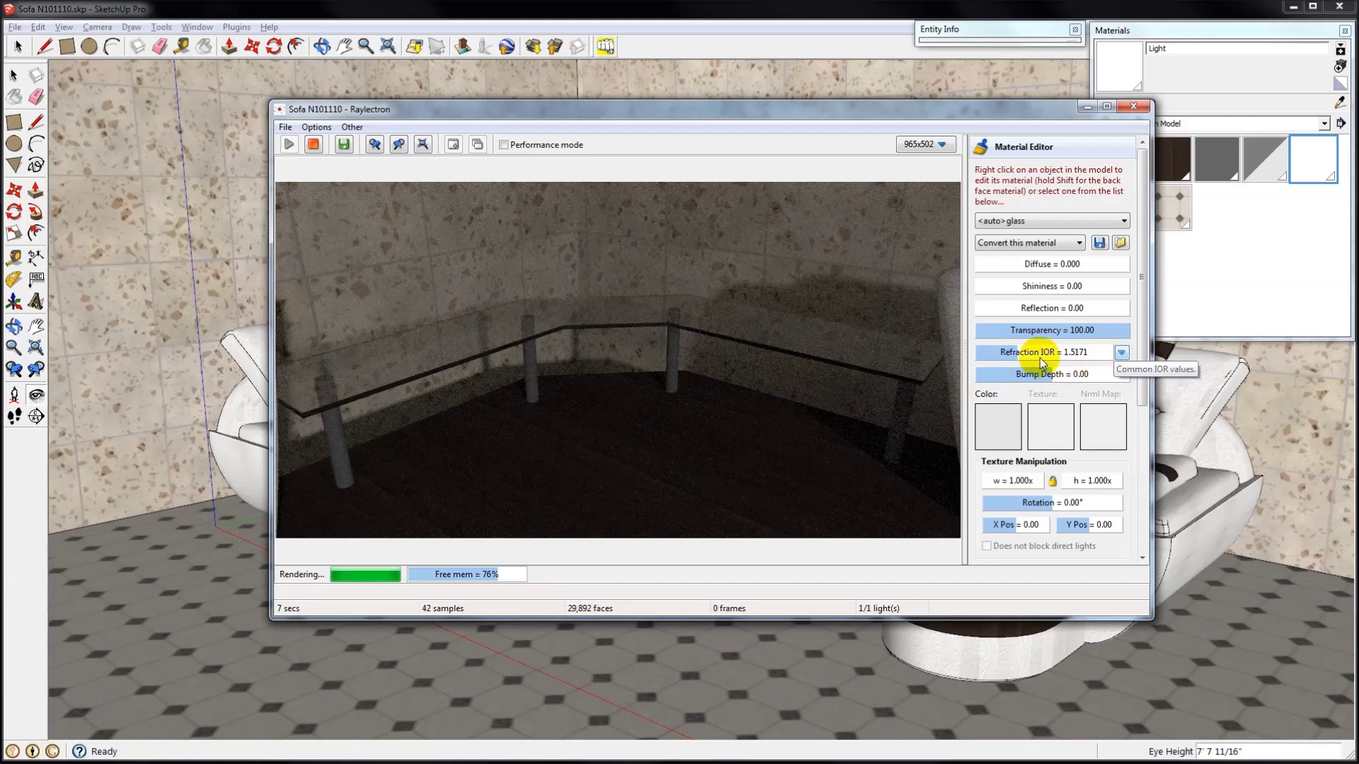
pyautogui.rightClick(671, 389)
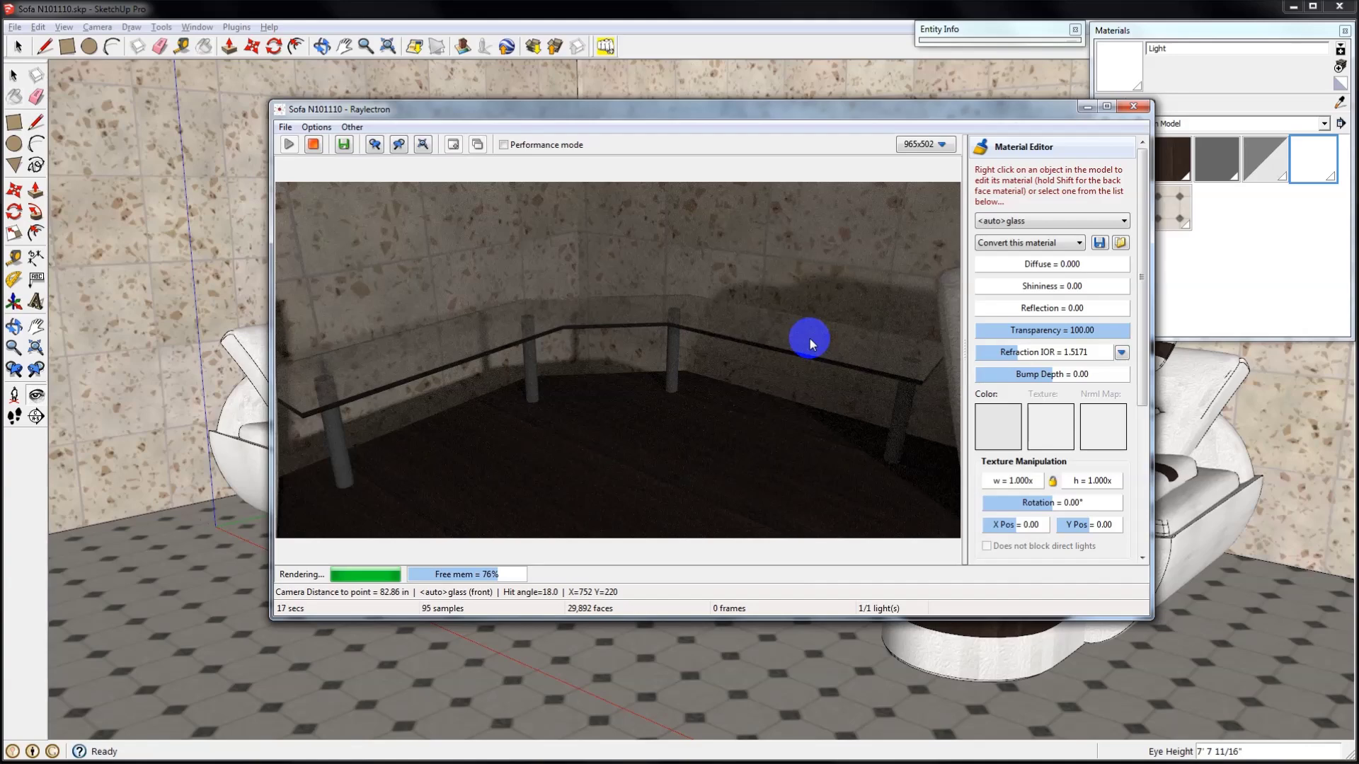
# Pick the sofa's white upholstery material for editing and frame the chaise end of the sofa.
pyautogui.scroll(-5, 543, 278)
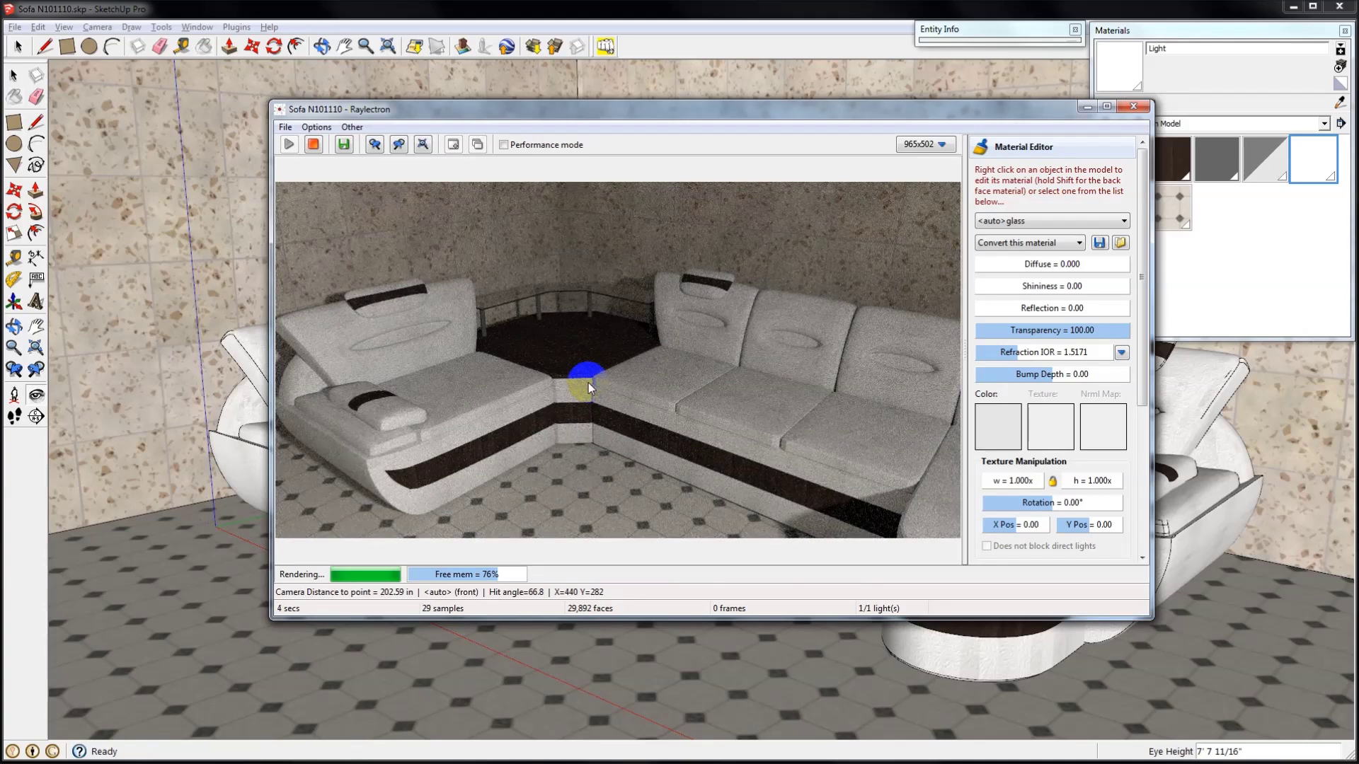
pyautogui.rightClick(872, 444)
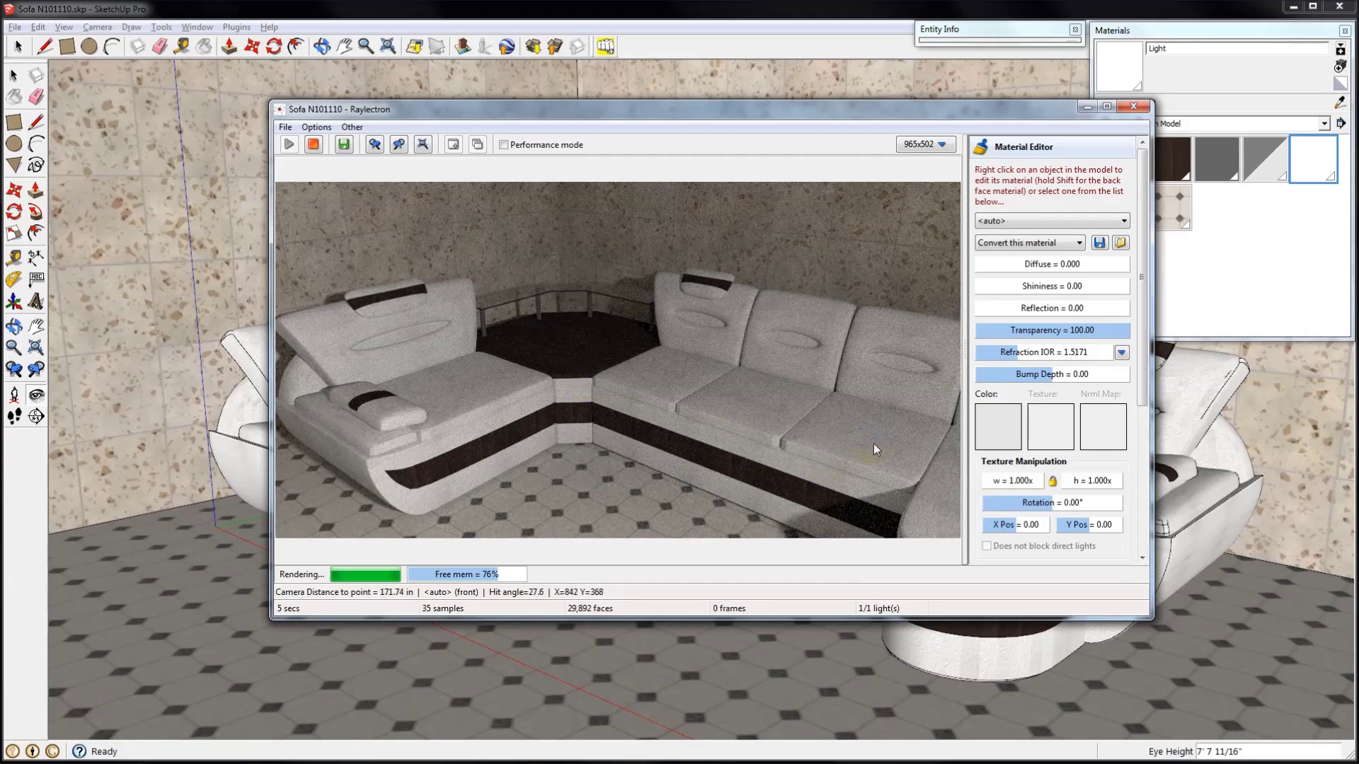
pyautogui.moveTo(815, 444); pyautogui.dragTo(1040, 428)
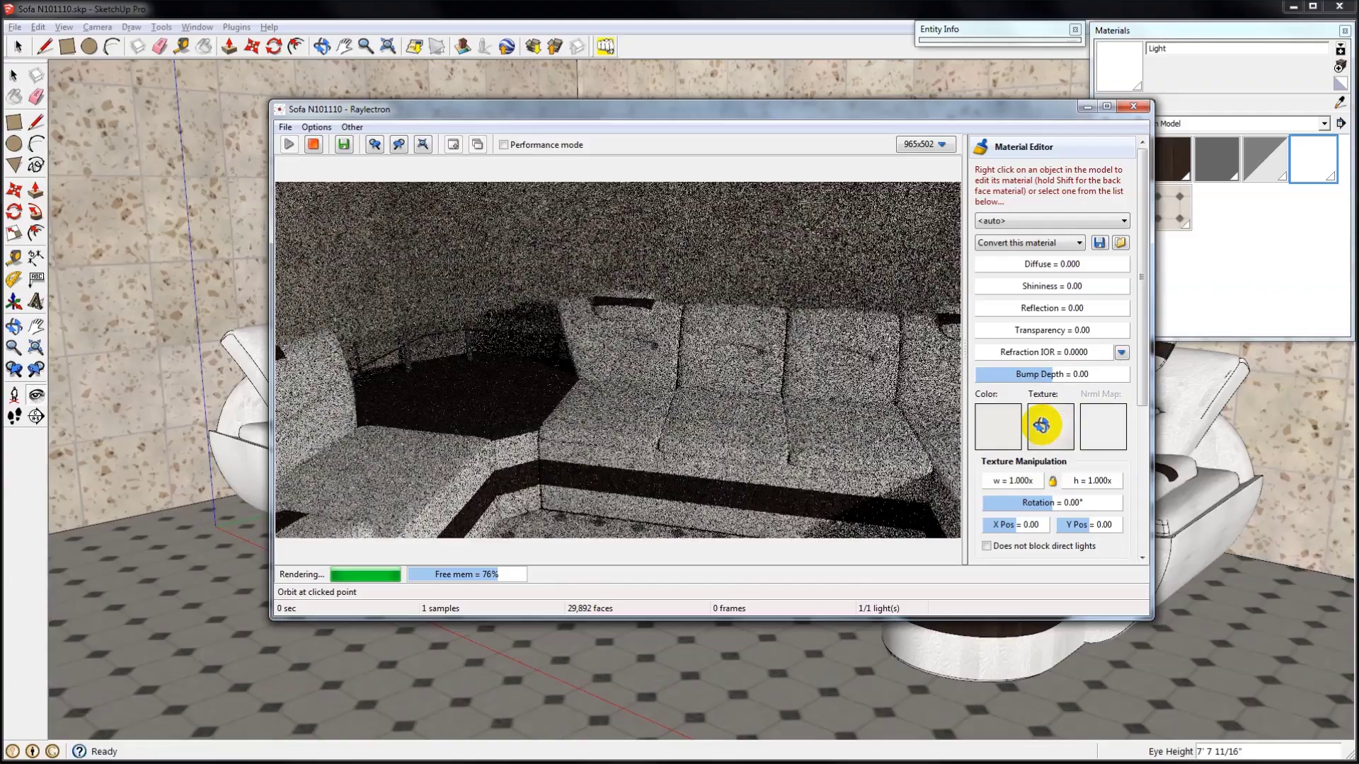
pyautogui.moveTo(931, 397)
pyautogui.mouseDown(button='right')
pyautogui.moveTo(882, 388)
pyautogui.moveTo(922, 385)
pyautogui.mouseUp(button='right')
pyautogui.click(807, 427)
pyautogui.click(792, 365)
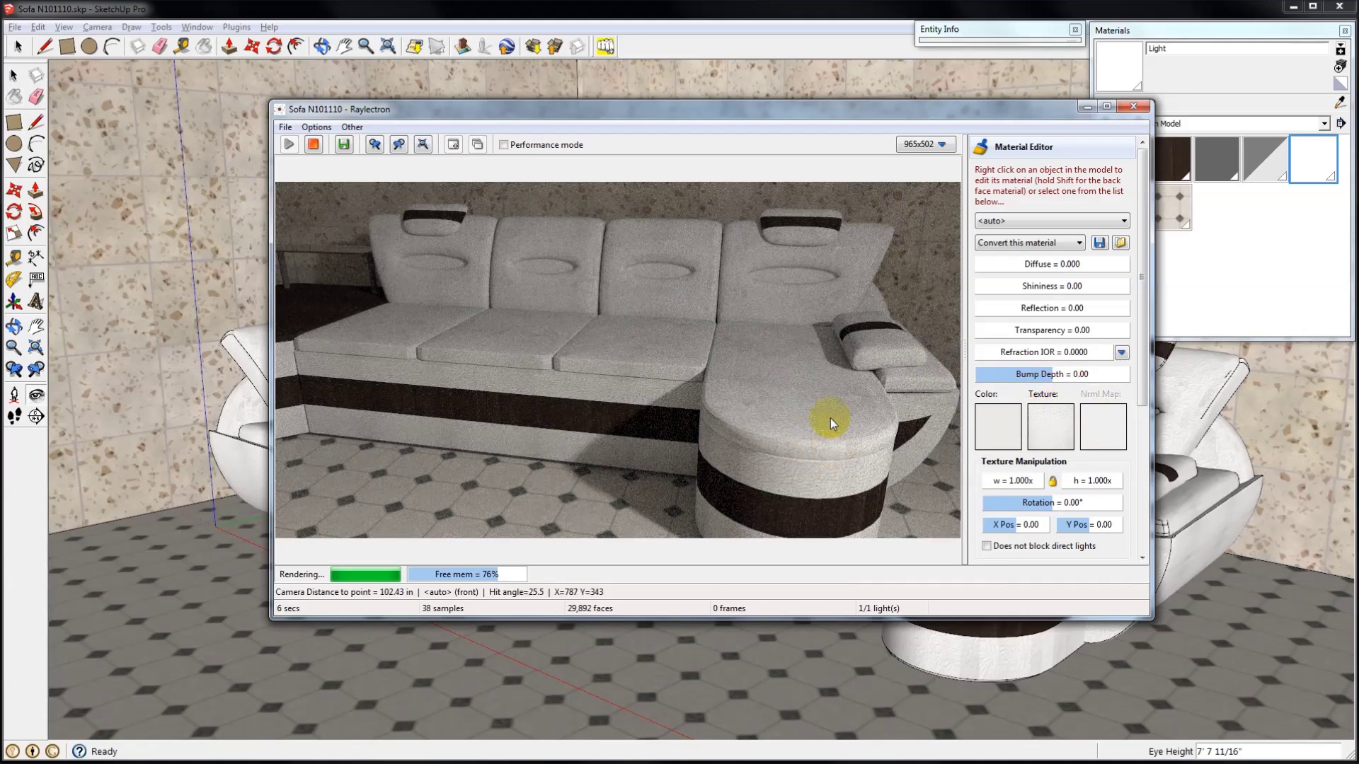
# Try Material2.jpg as the texture of the sofa's upholstery material.
pyautogui.click(1054, 425)
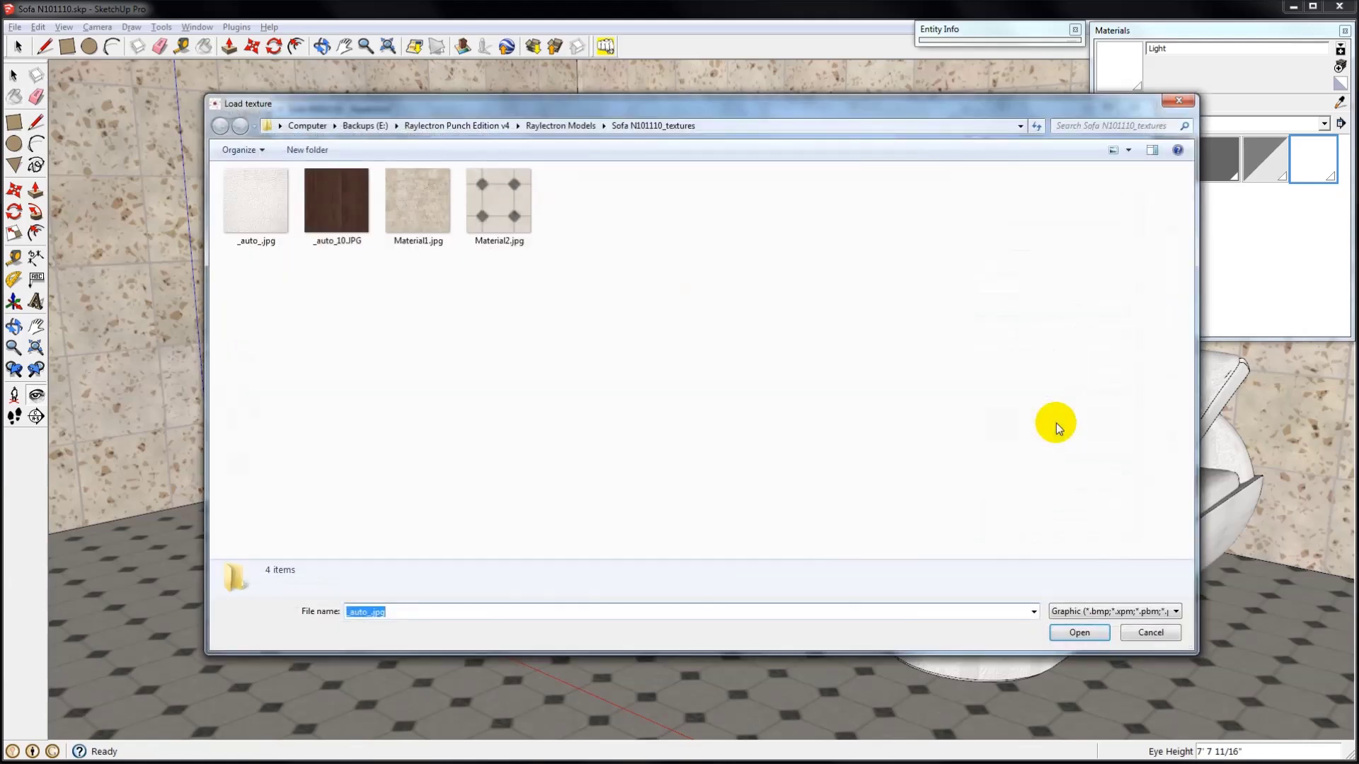
pyautogui.doubleClick(495, 201)
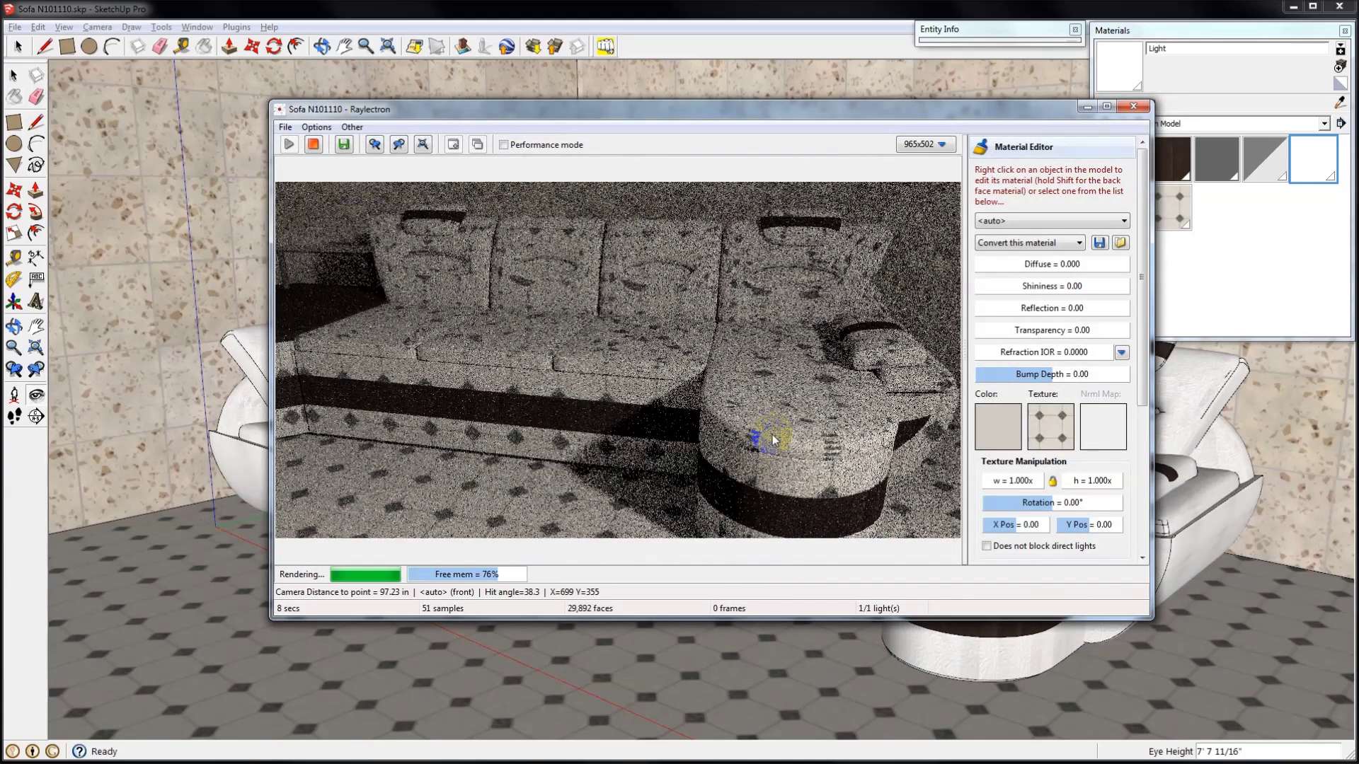
pyautogui.click(808, 409)
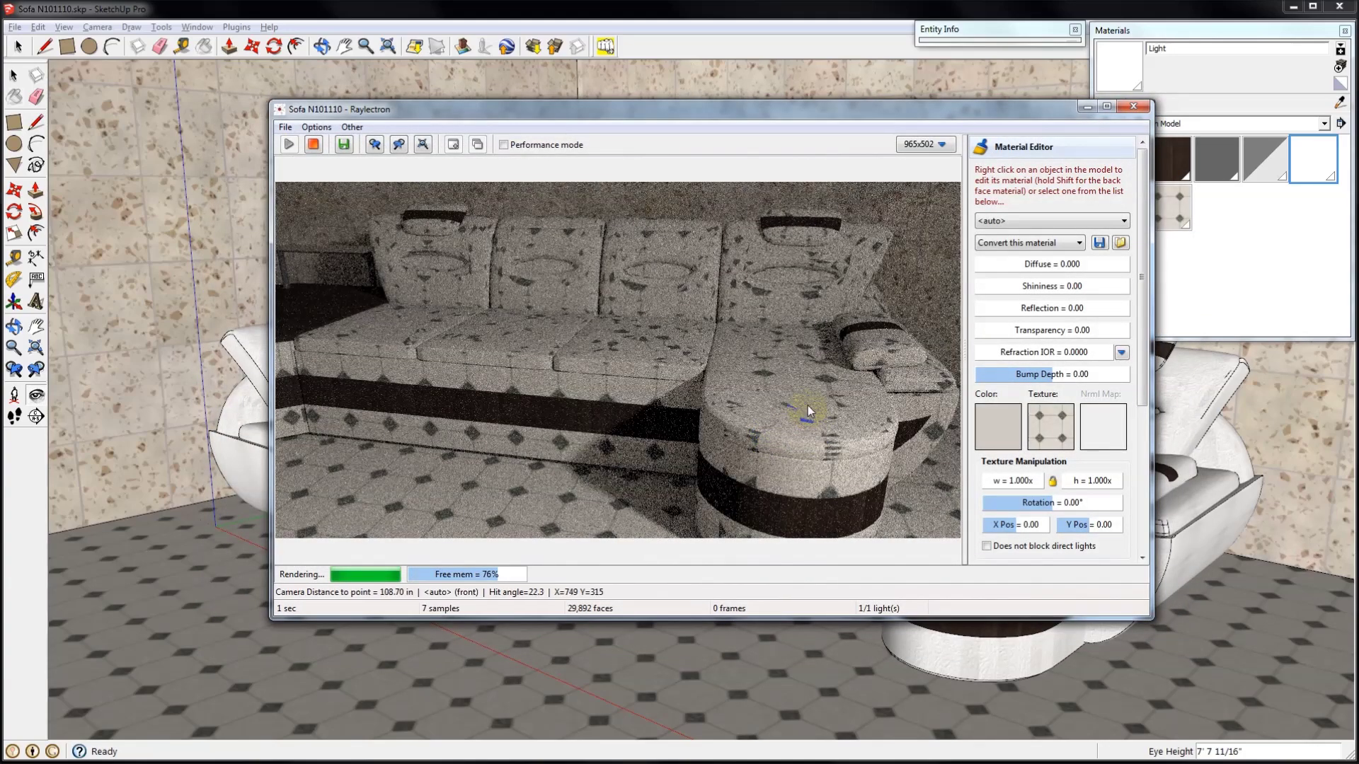
pyautogui.click(1050, 426)
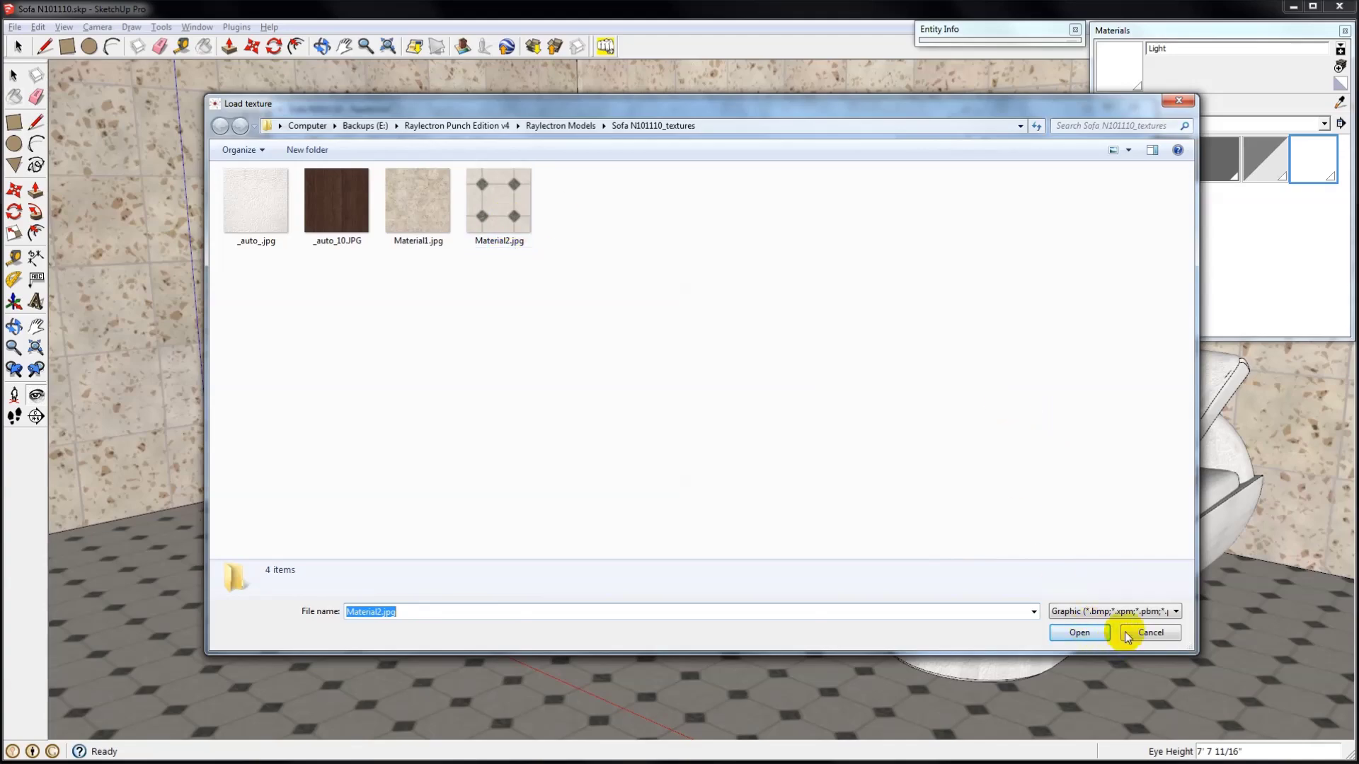
pyautogui.click(1139, 633)
# Reload Material2.jpg as a fresh upholstery texture after removing the existing one, and scale its width and height to 0.176x.
pyautogui.rightClick(1062, 433)
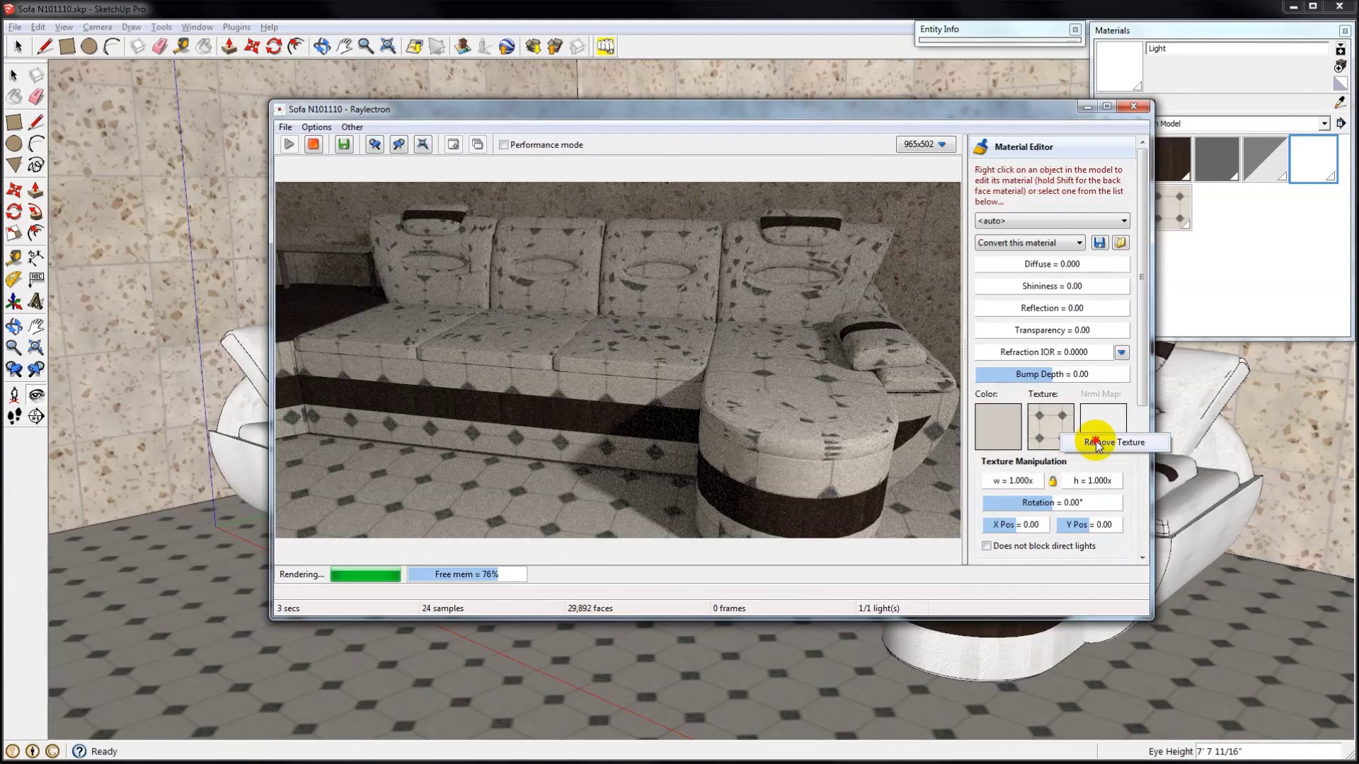
pyautogui.click(1096, 444)
pyautogui.click(1043, 422)
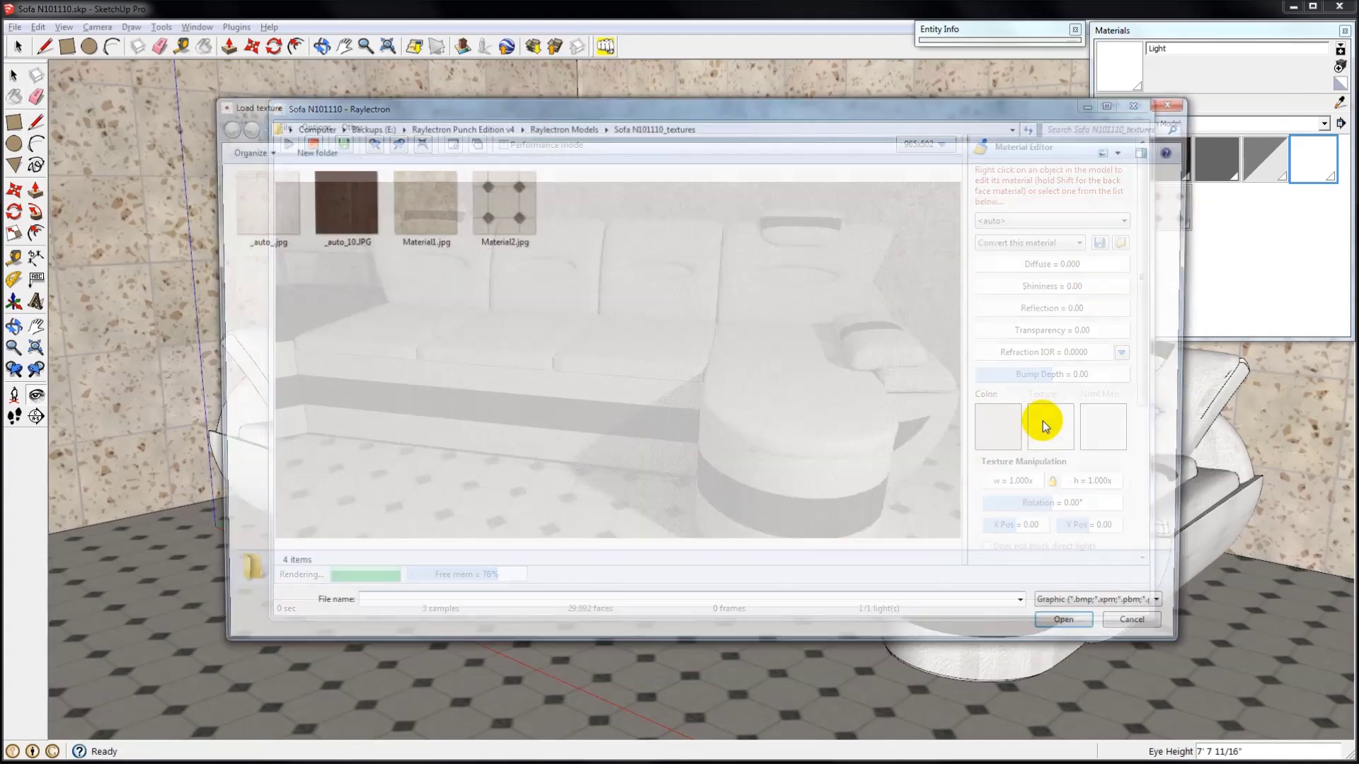
pyautogui.doubleClick(489, 194)
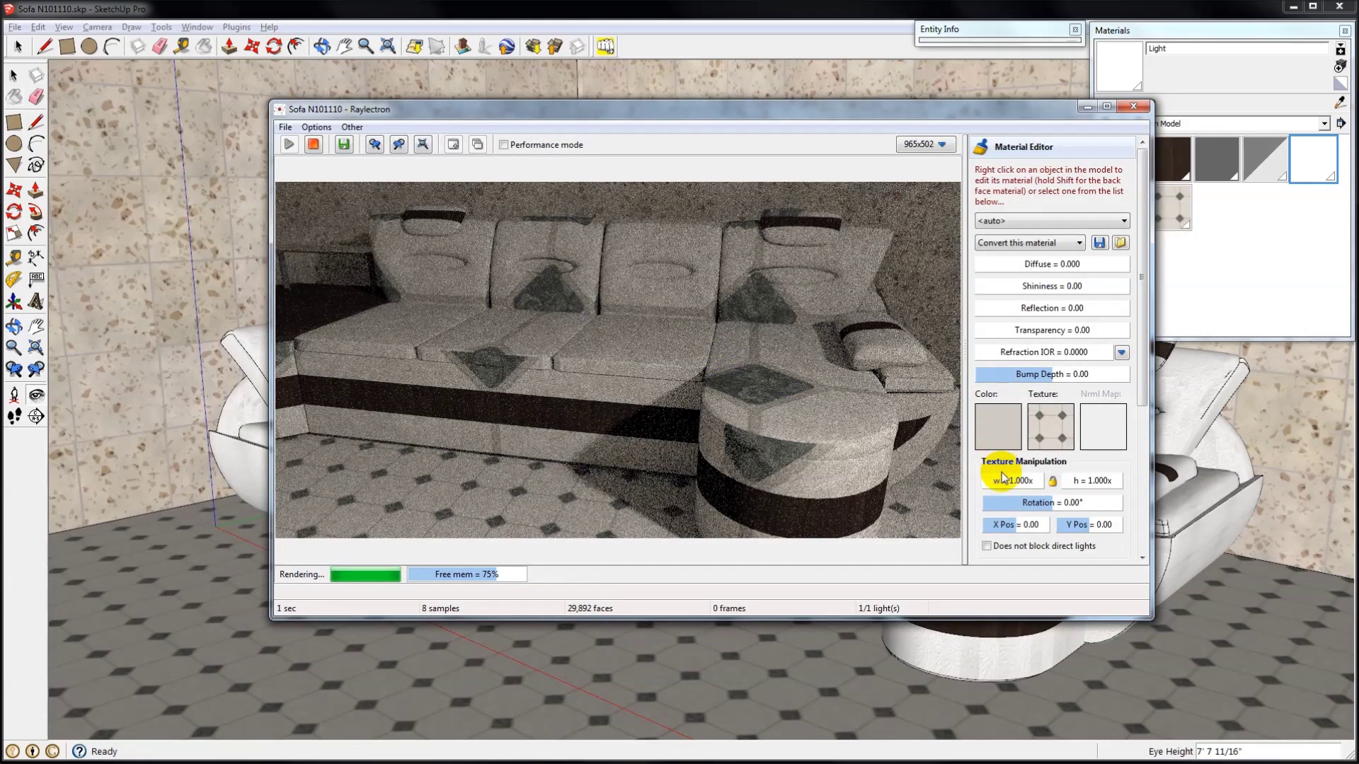
pyautogui.moveTo(1013, 487); pyautogui.dragTo(1014, 486)
pyautogui.click(312, 146)
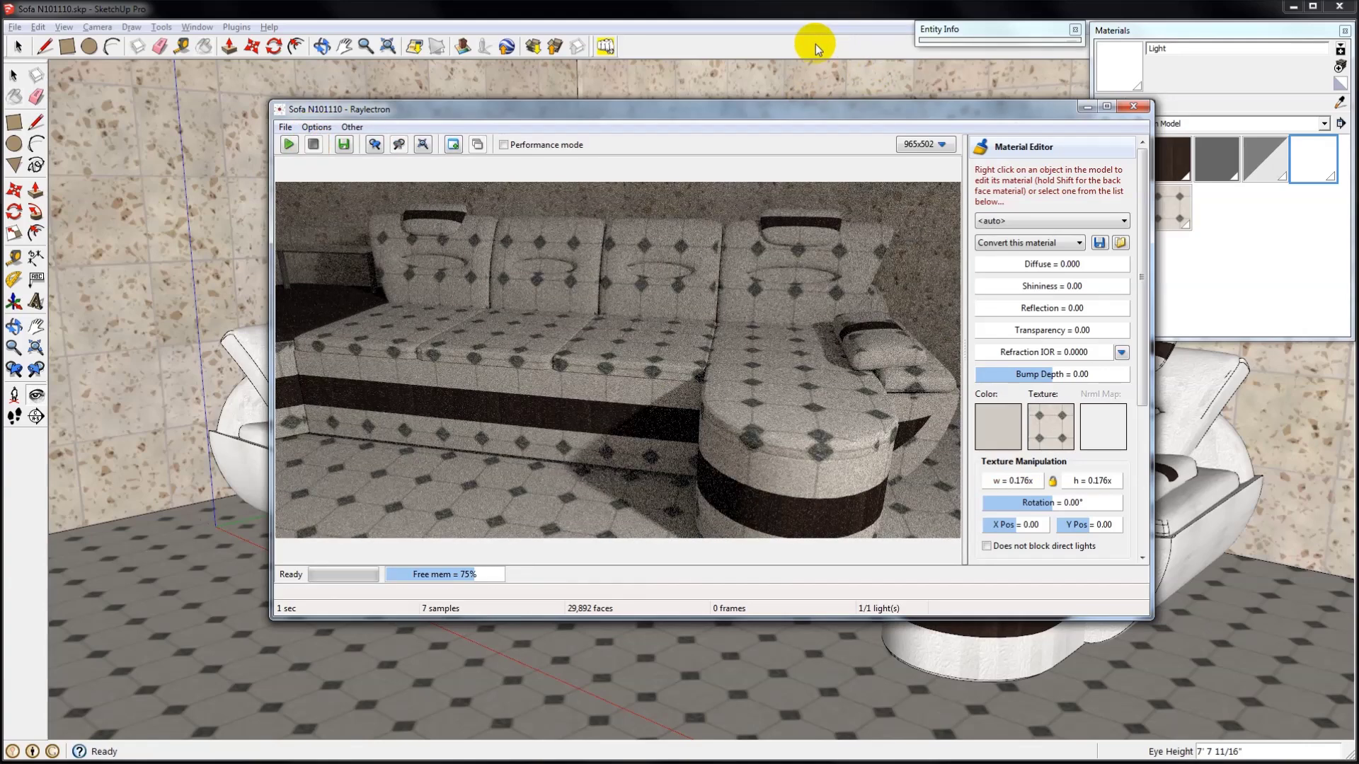
# Switch to SketchUp, open the sofa group for editing and select the top face of the chaise seat.
pyautogui.click(816, 44)
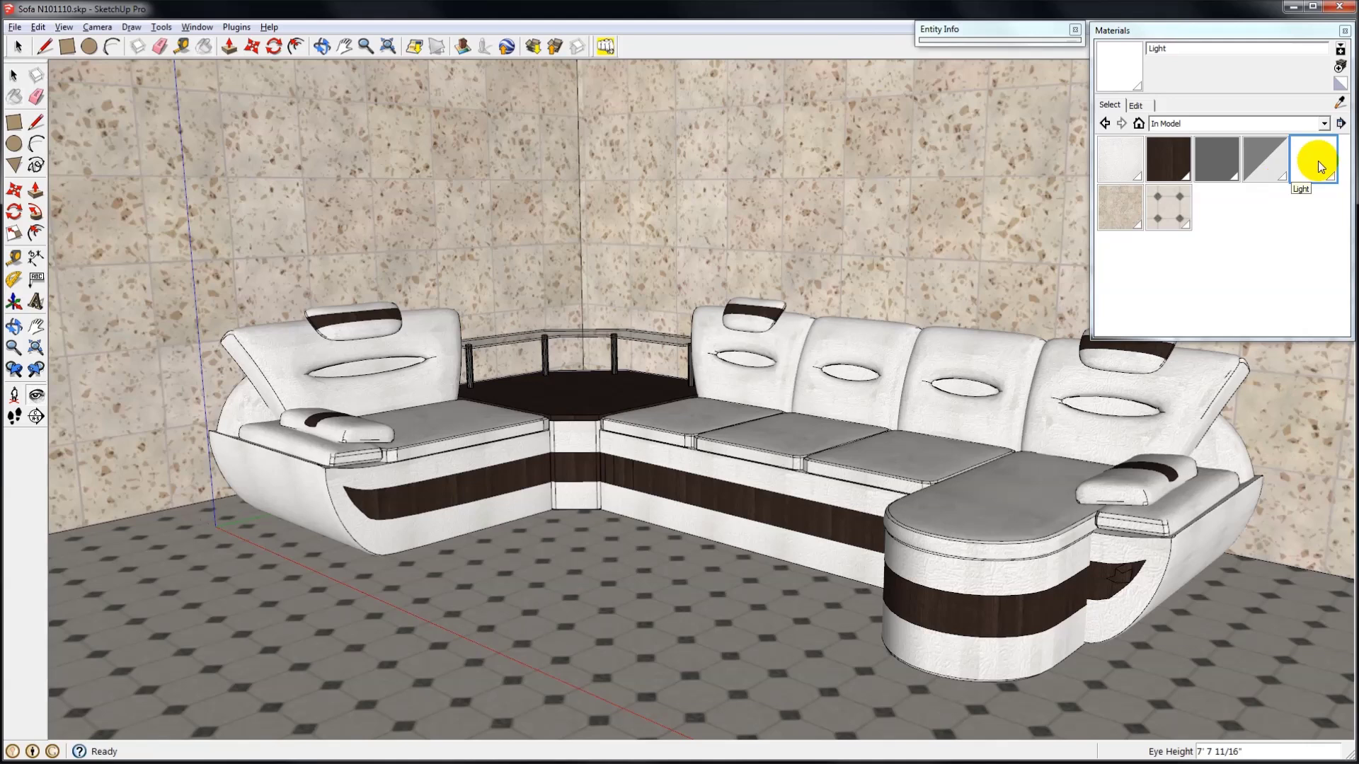
pyautogui.click(1340, 105)
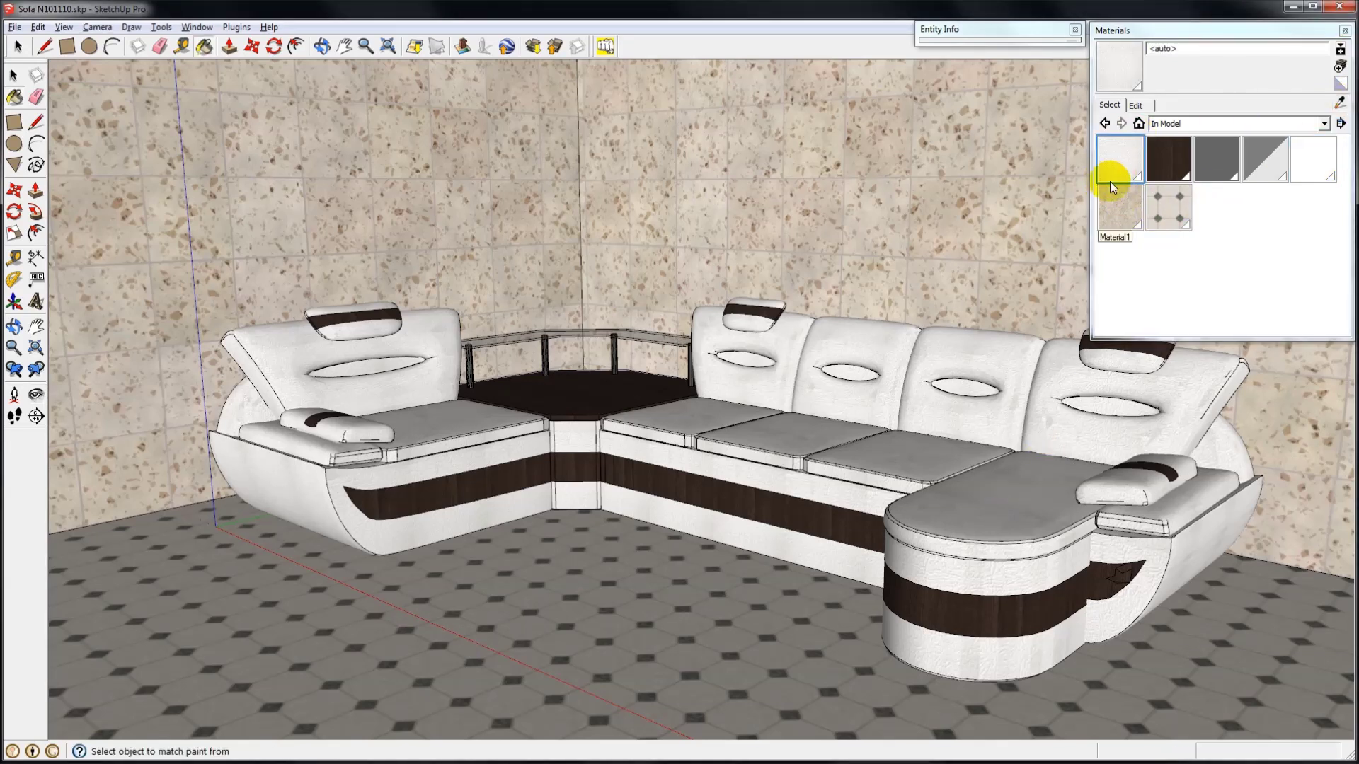
pyautogui.press('space')
pyautogui.doubleClick(963, 520)
pyautogui.click(1030, 525)
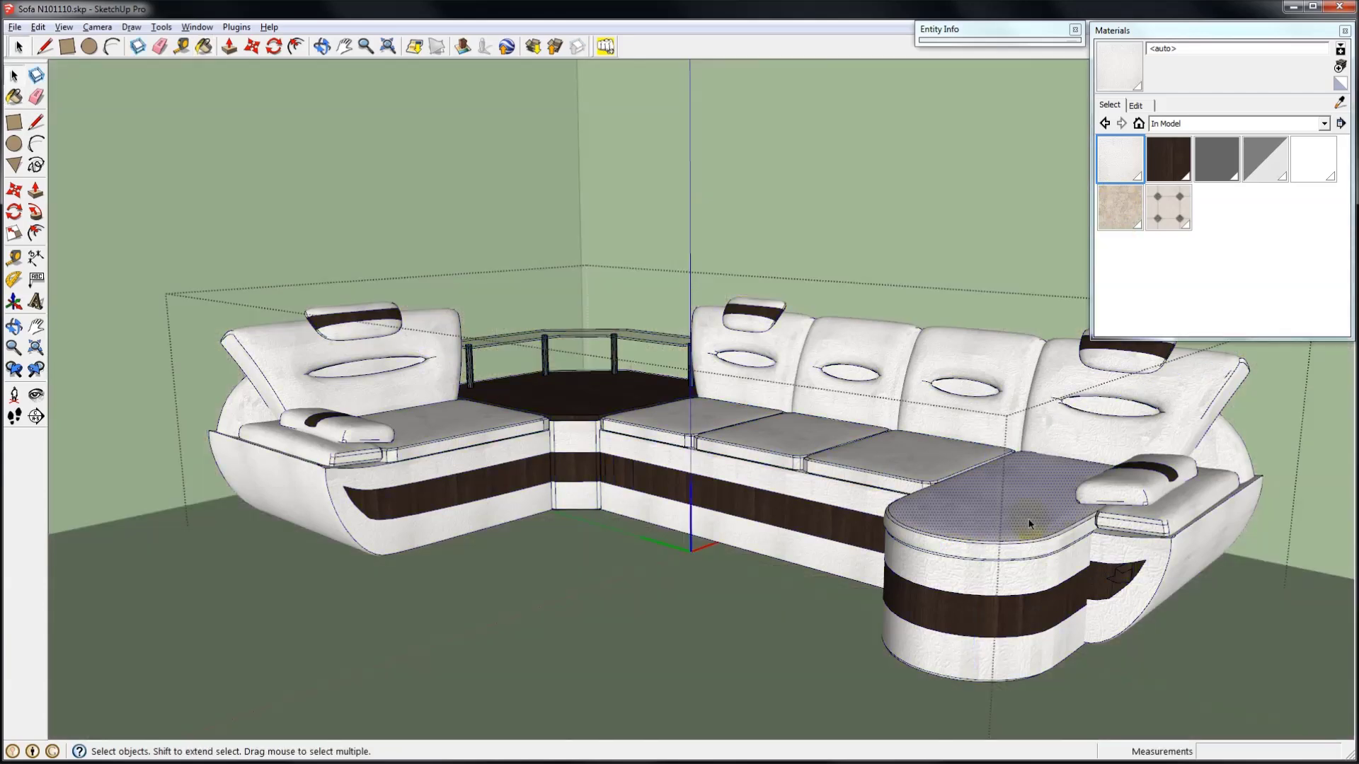
# Set the Material2 texture size to 12' and paint the chaise's top seat face with it.
pyautogui.click(1158, 218)
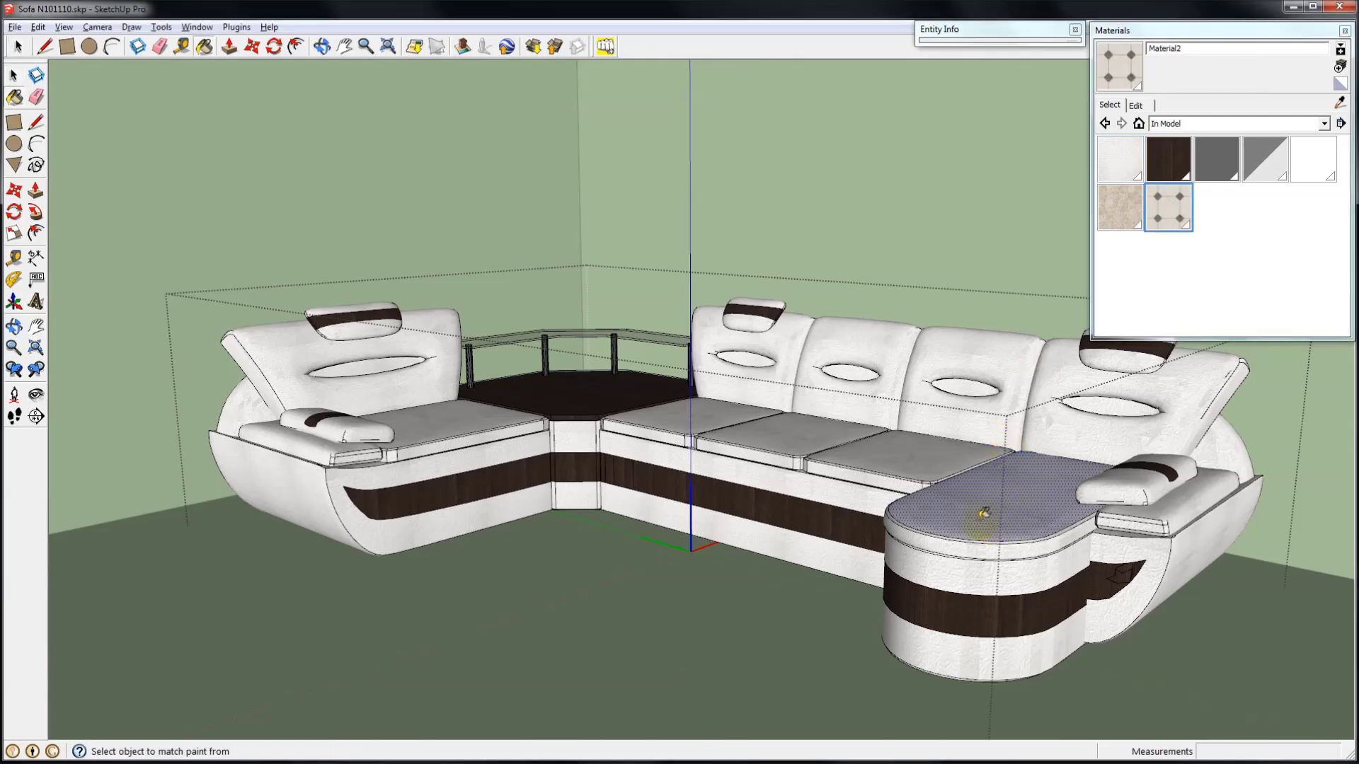
pyautogui.moveTo(983, 513); pyautogui.dragTo(814, 492, button='middle')
pyautogui.scroll(5, 812, 499)
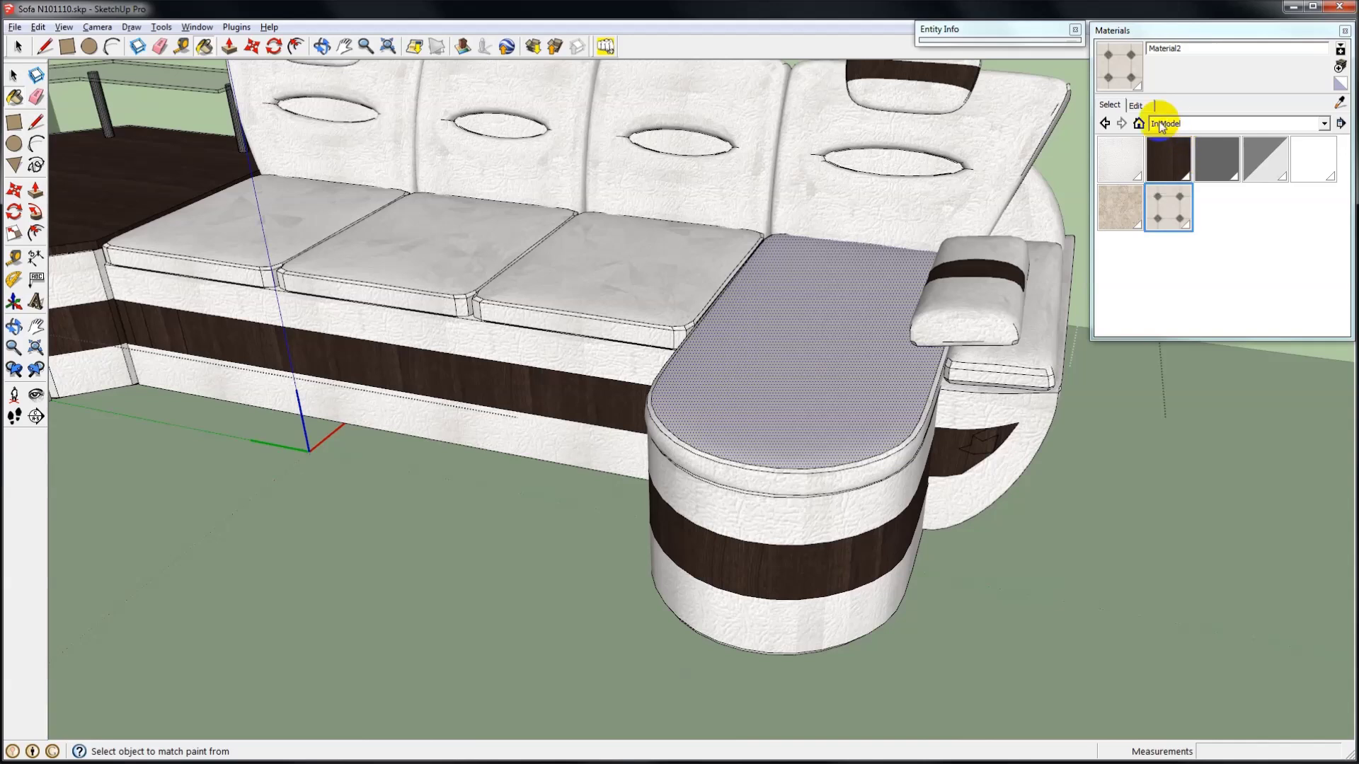
pyautogui.click(1131, 107)
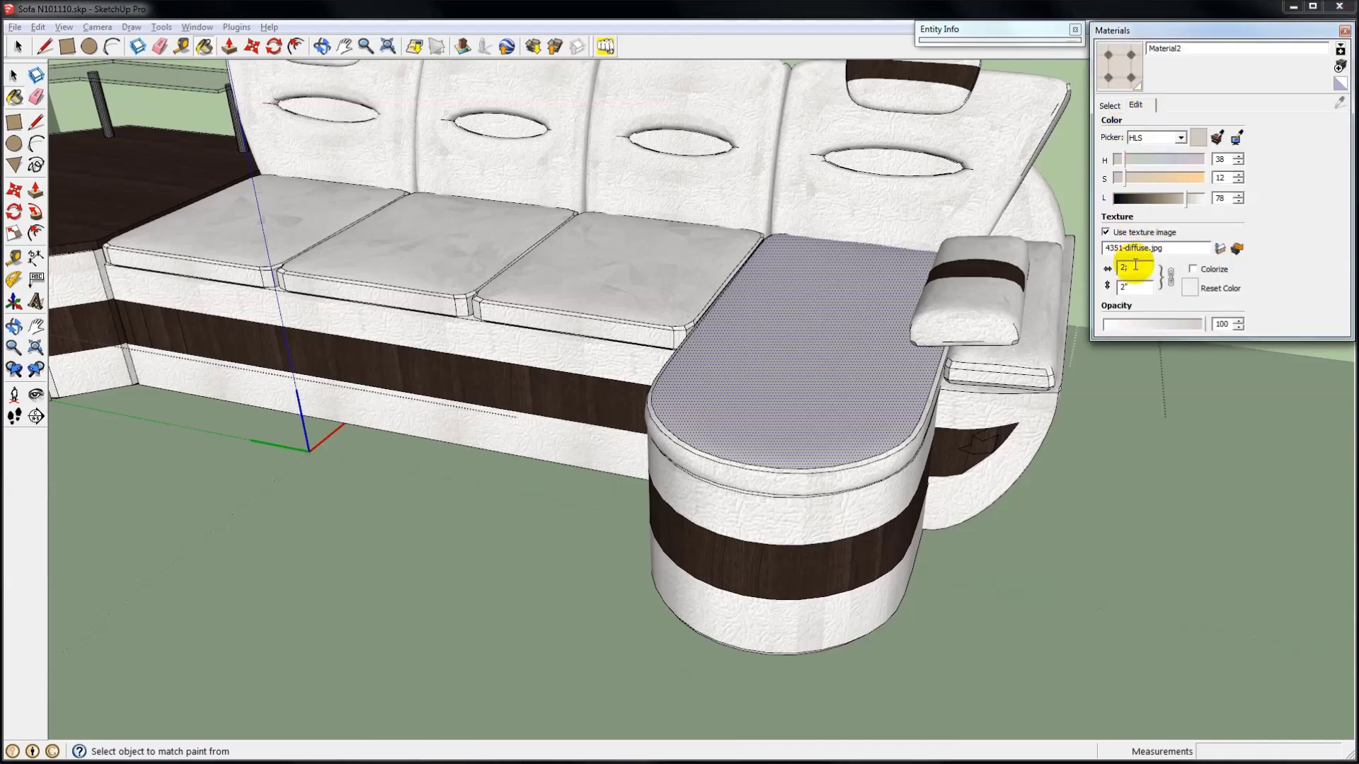
pyautogui.write("'")
pyautogui.write('1')
pyautogui.click(846, 412)
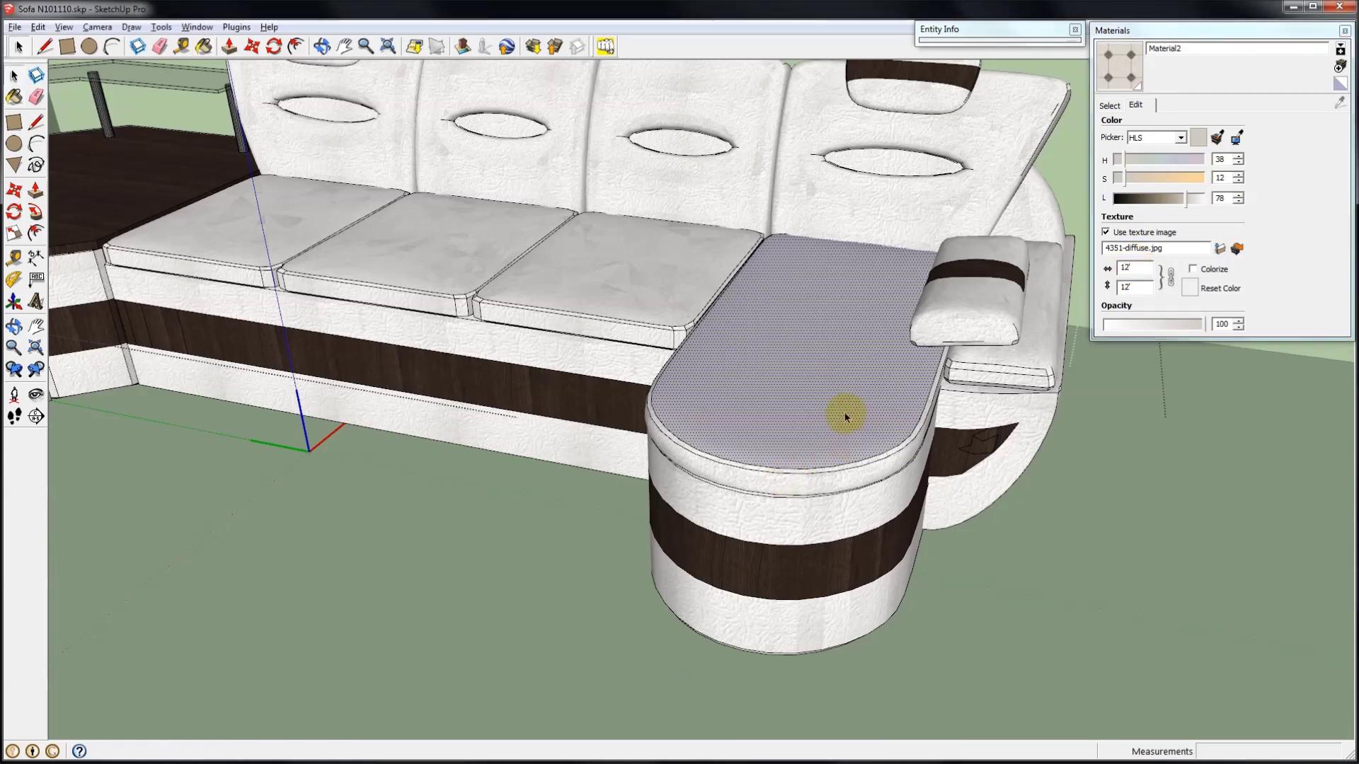
pyautogui.keyDown('shift'); pyautogui.click(836, 423); pyautogui.keyUp('shift')
pyautogui.scroll(3, 834, 418)
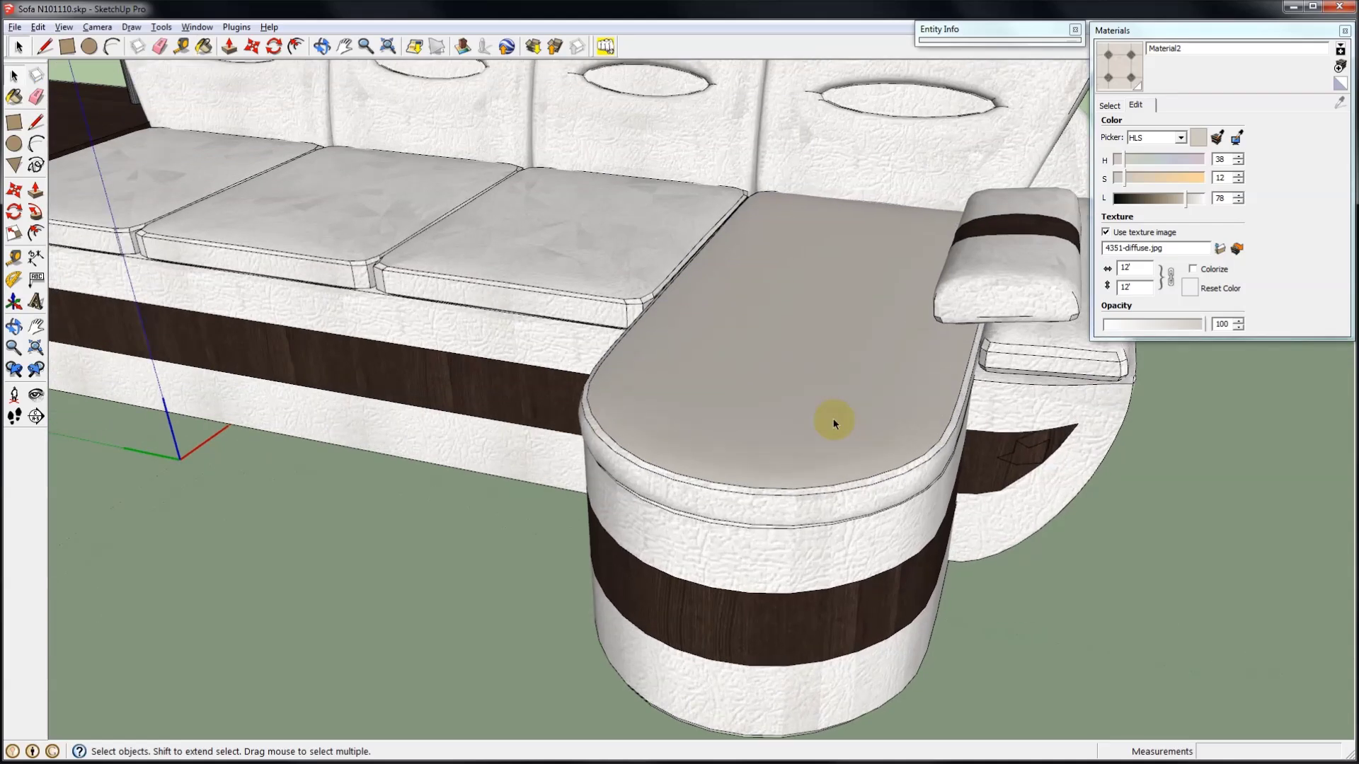
# Enlarge the Material2 texture on the chaise seat to 120', 220' and finally 320'.
pyautogui.click(1149, 267)
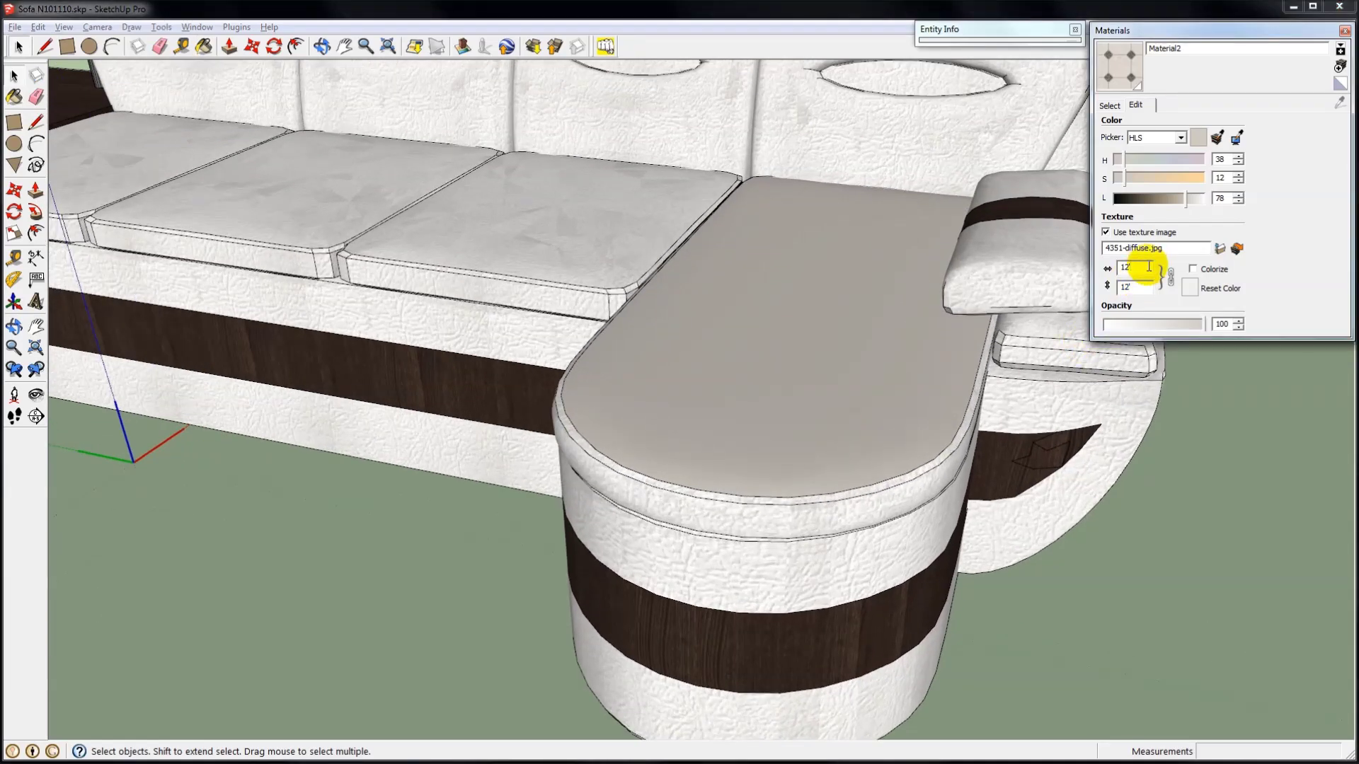
pyautogui.write('0')
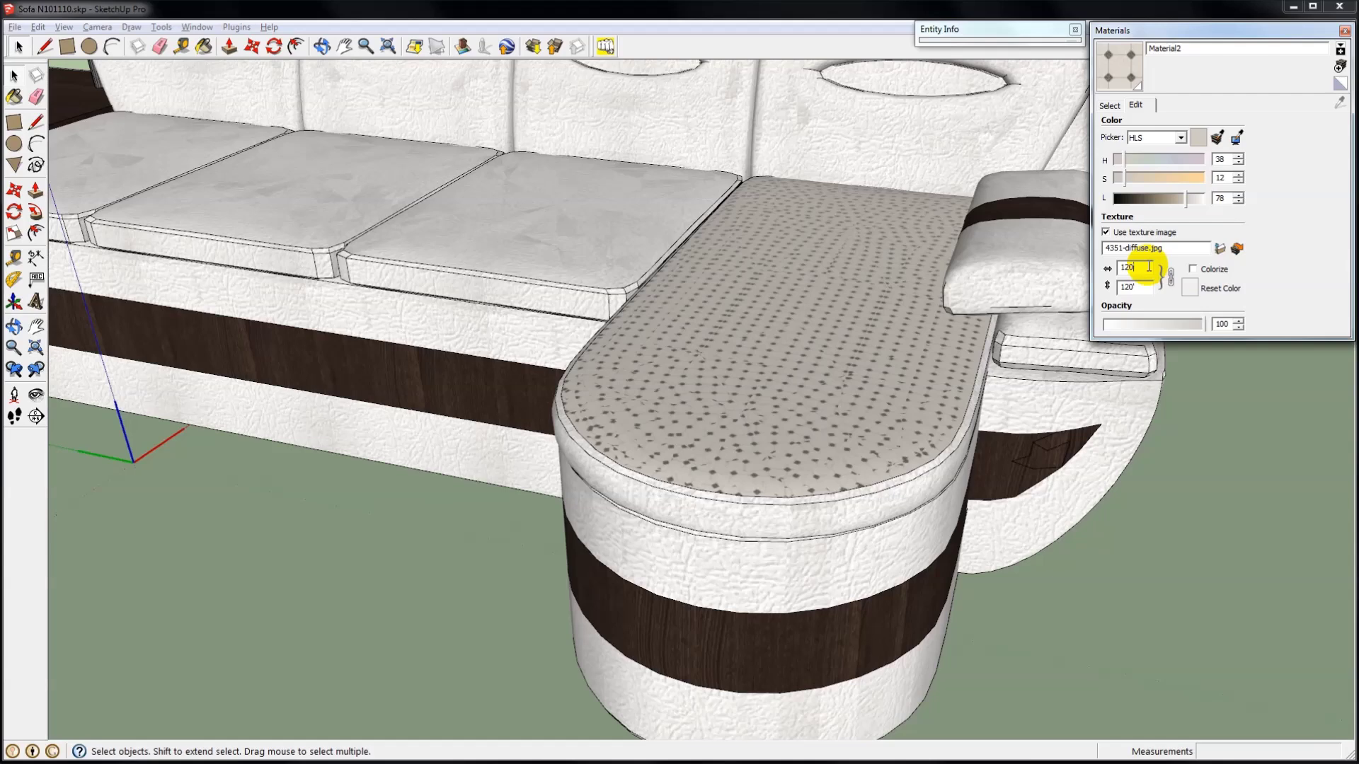
pyautogui.write('220')
pyautogui.press('Return')
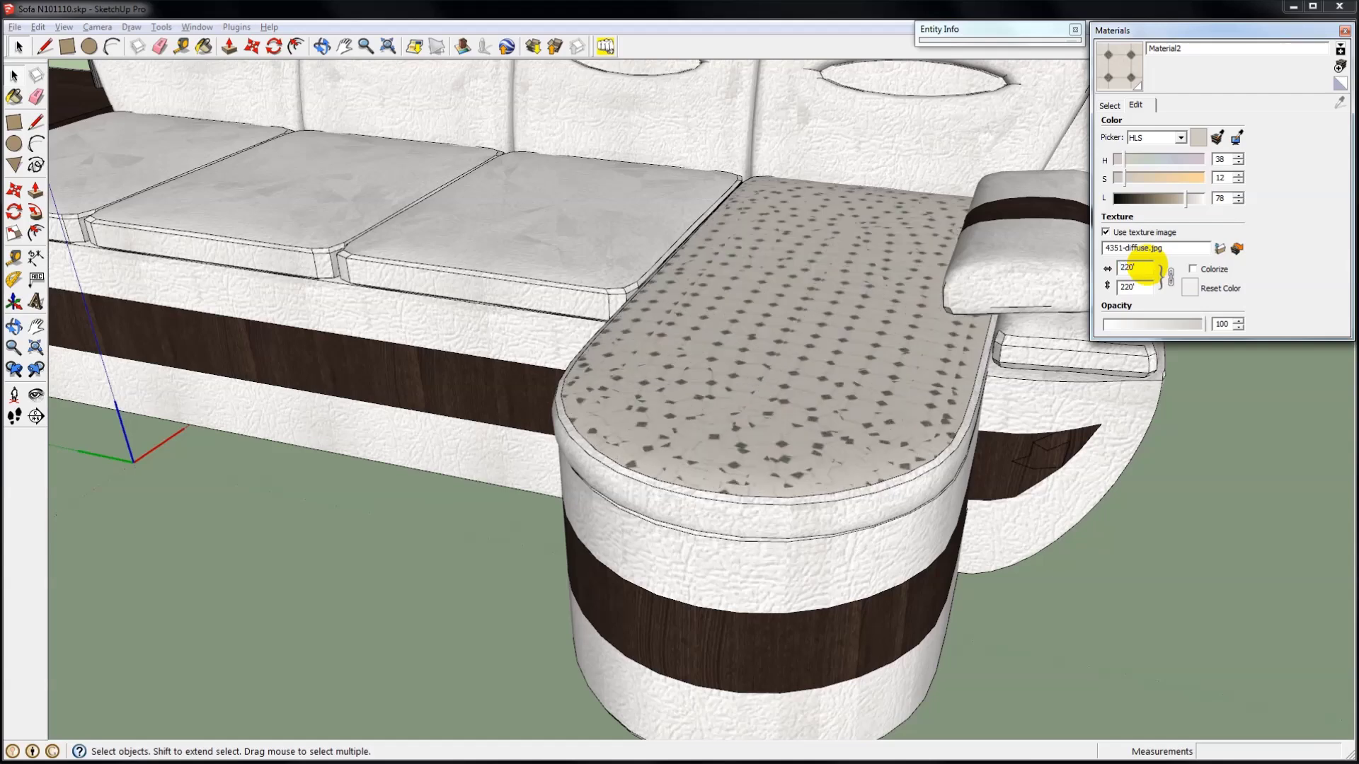
pyautogui.write('3')
pyautogui.press('Return')
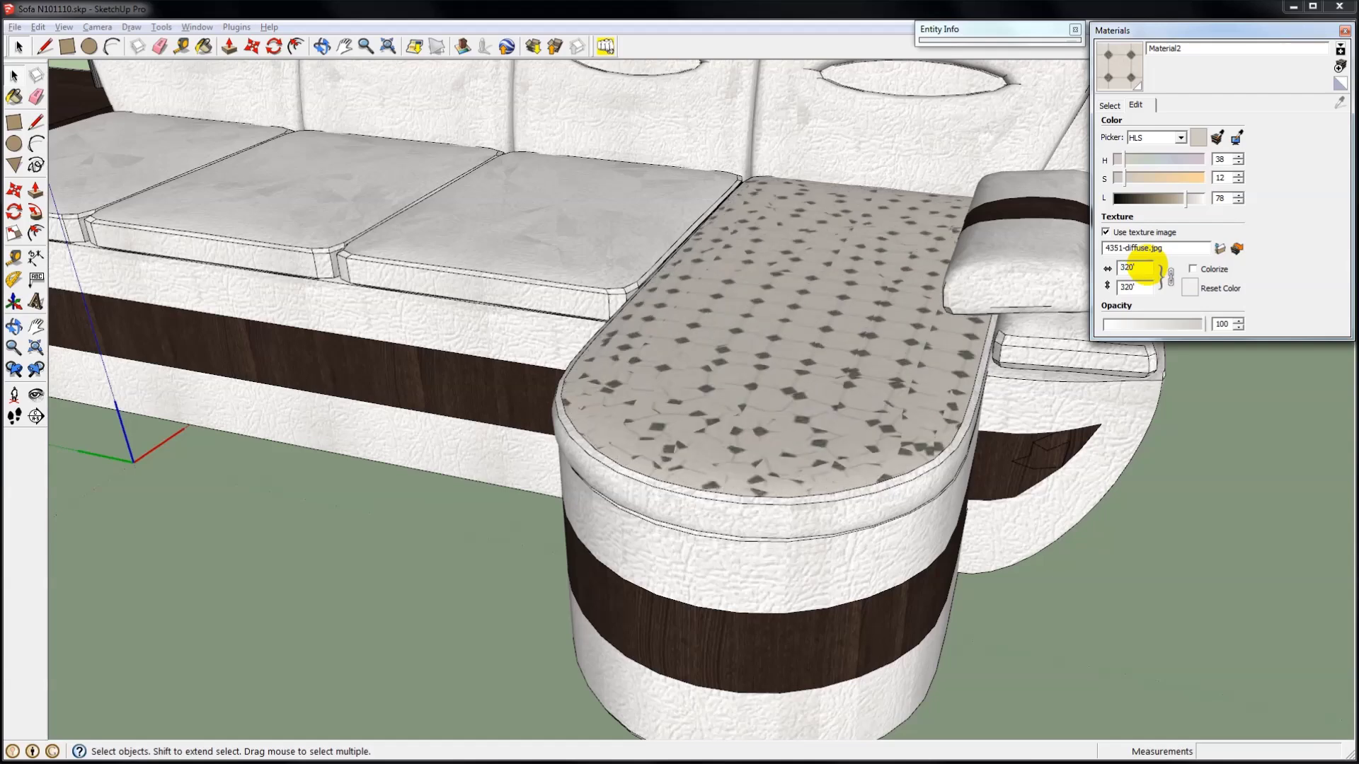
pyautogui.moveTo(788, 488); pyautogui.dragTo(841, 469, button='middle')
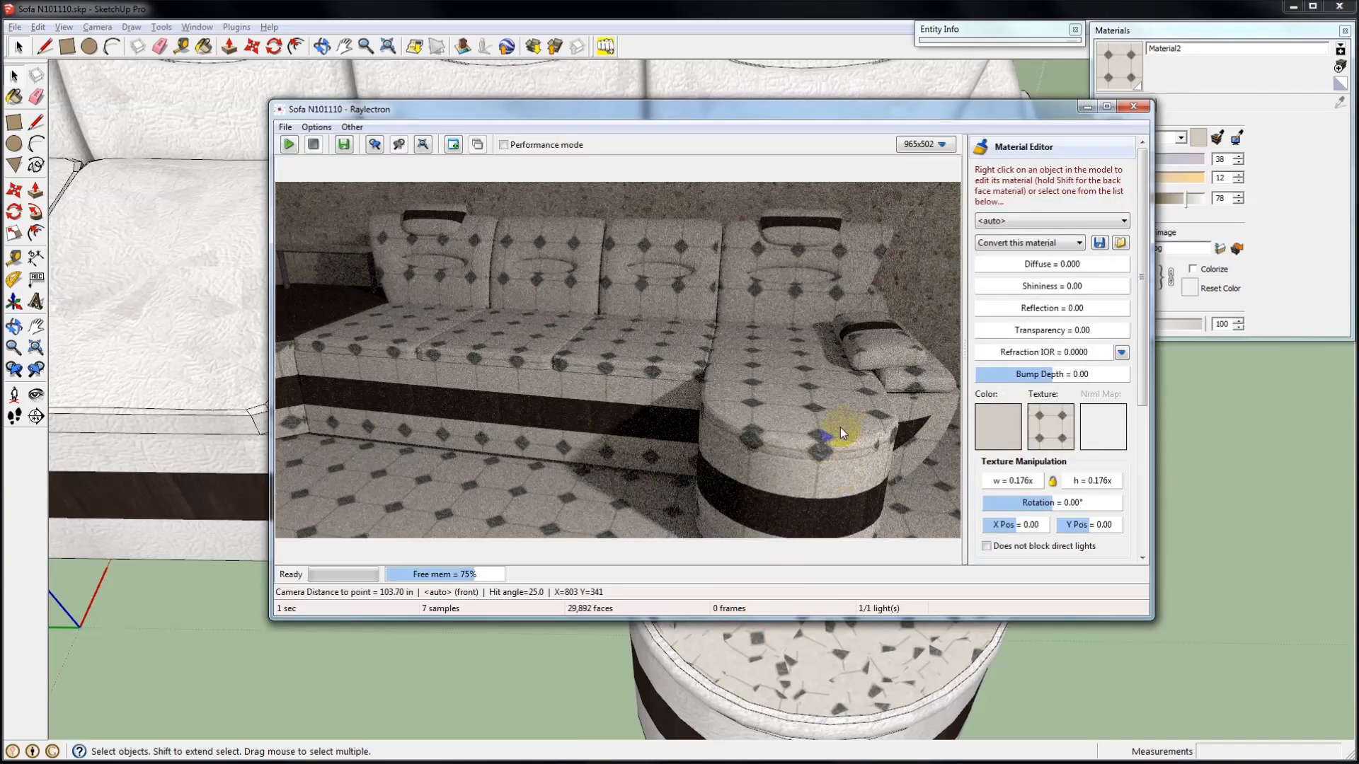
# Switch back to Raylectron, scale the upholstery texture to 0.104x in width and height, and restart the rendering.
pyautogui.scroll(3, 839, 432)
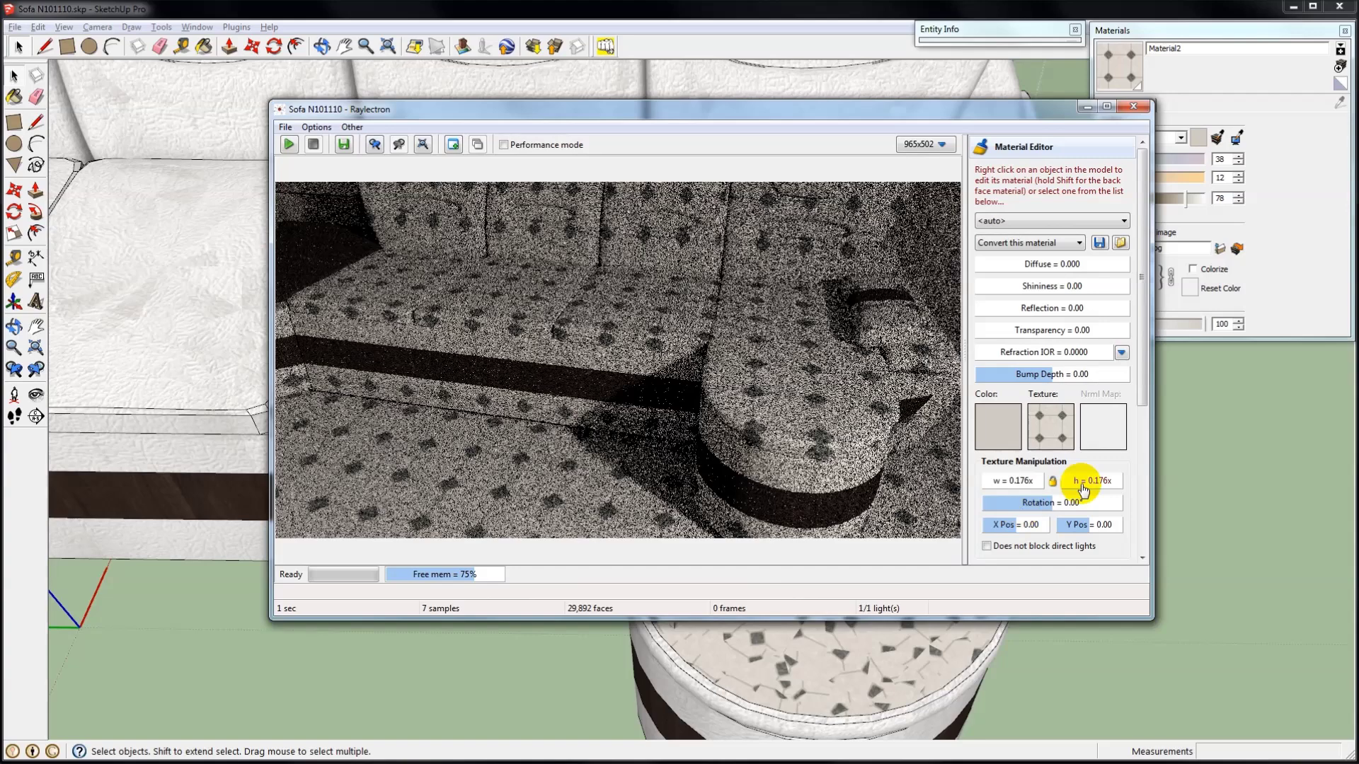
pyautogui.moveTo(1014, 485); pyautogui.dragTo(1020, 478)
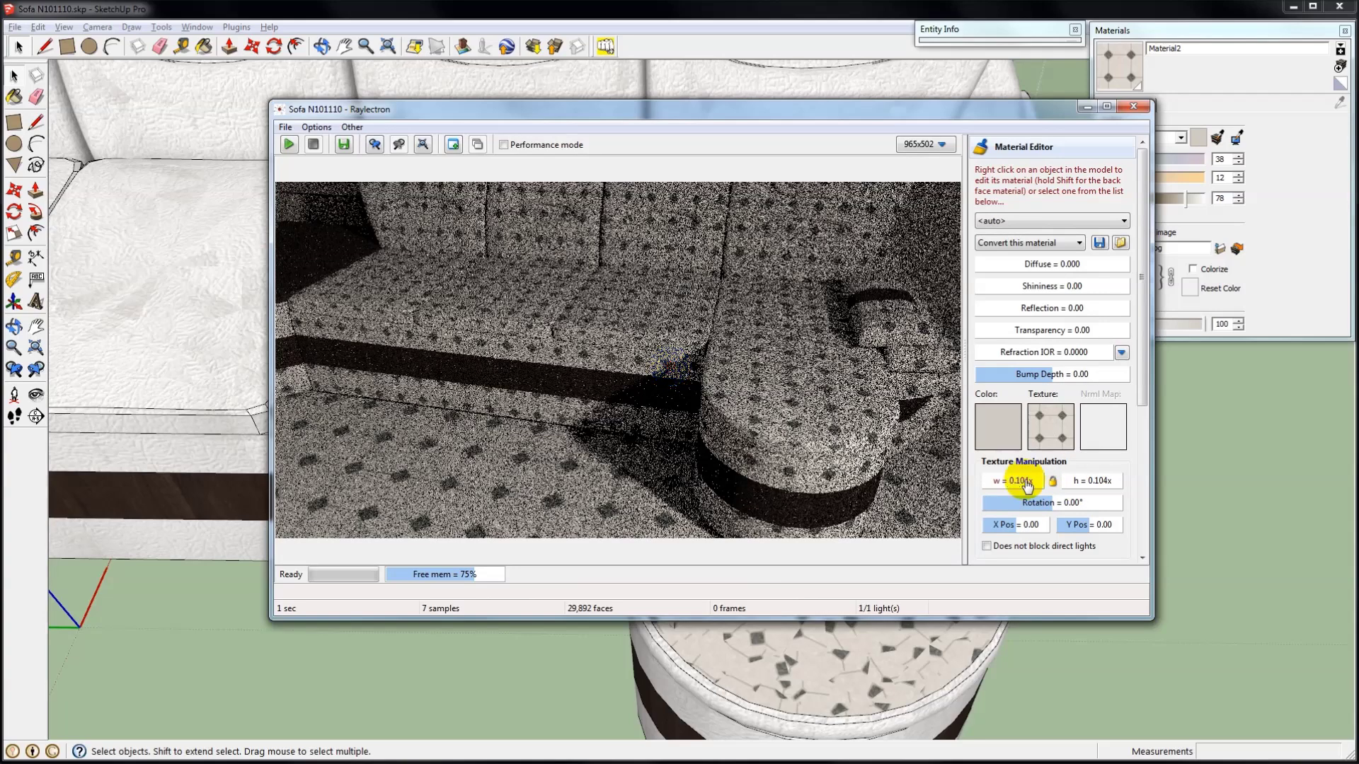
pyautogui.click(289, 144)
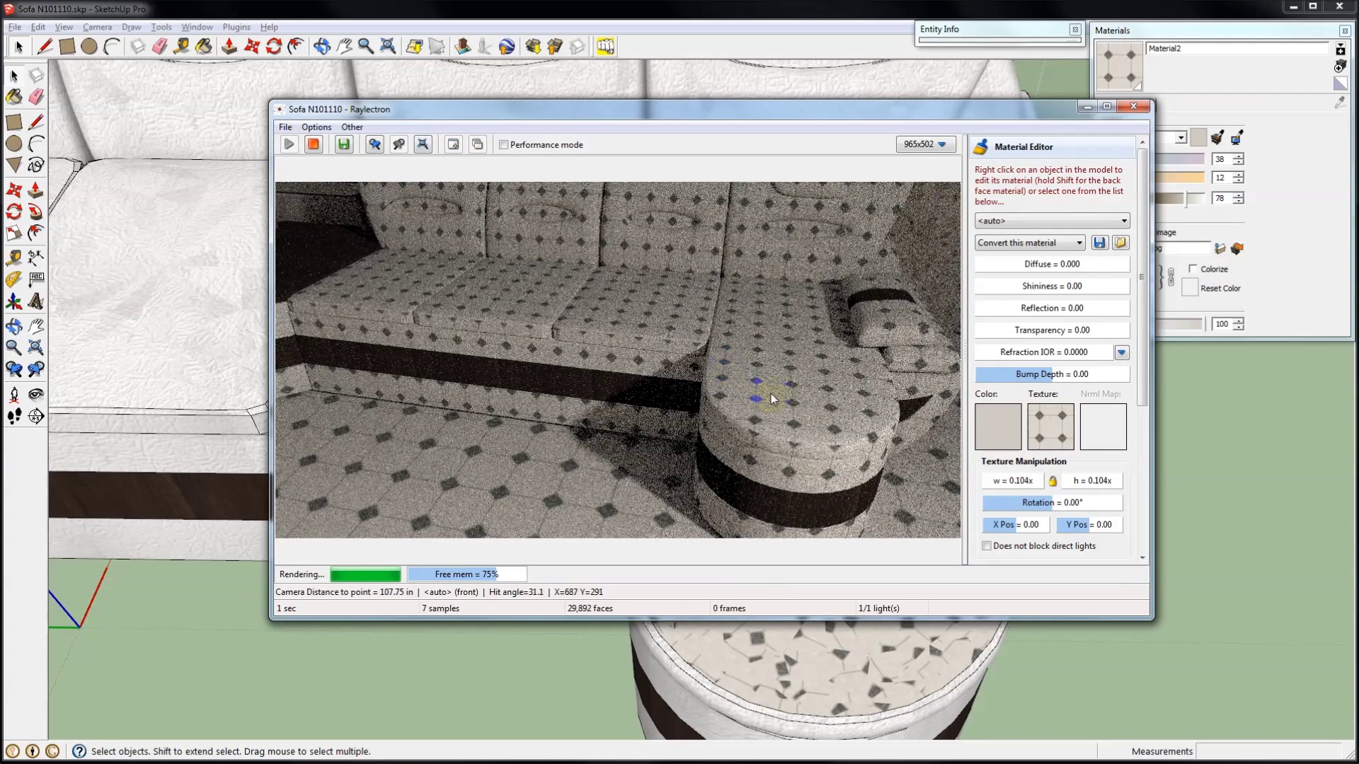
pyautogui.scroll(2, 827, 420)
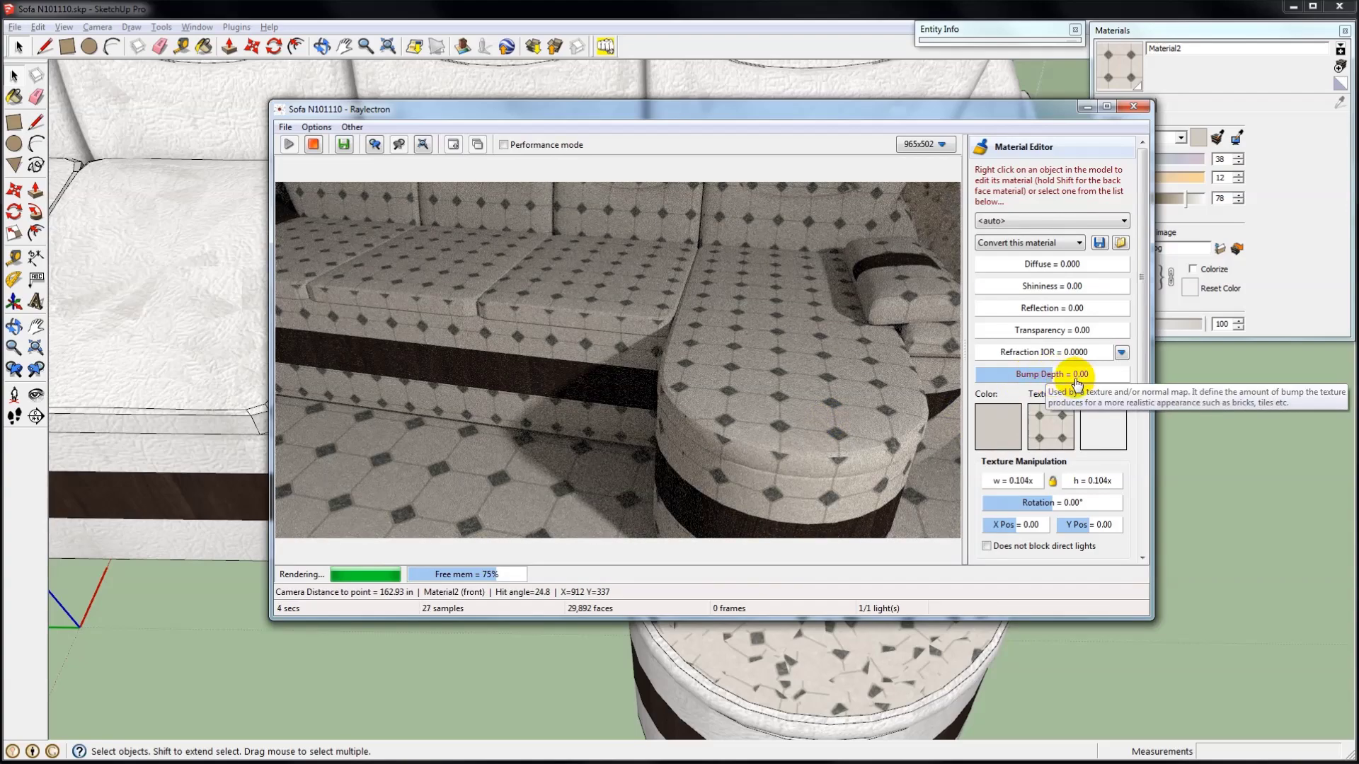
# Try a bump depth of 83.38 on the upholstery texture and inspect the chaise surface up close.
pyautogui.scroll(1, 835, 433)
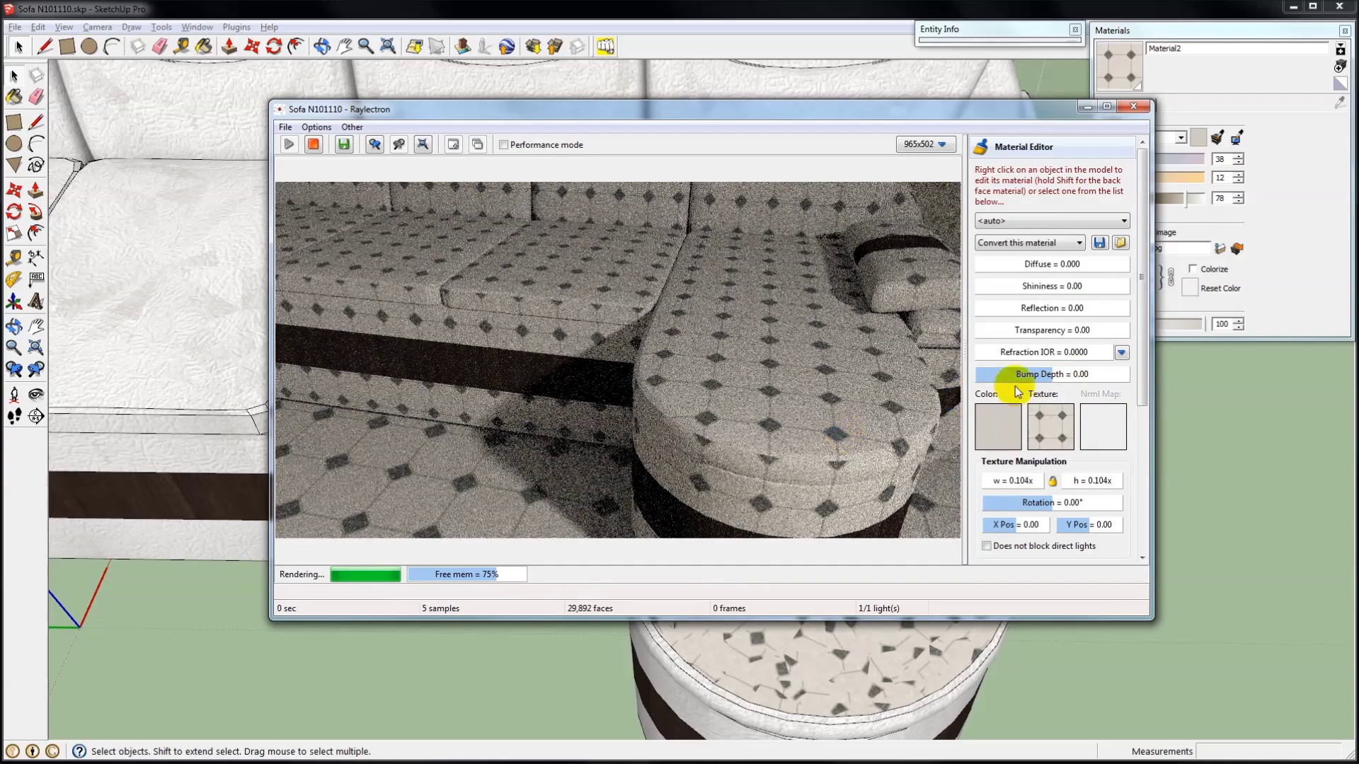
pyautogui.moveTo(1052, 380); pyautogui.dragTo(1053, 380)
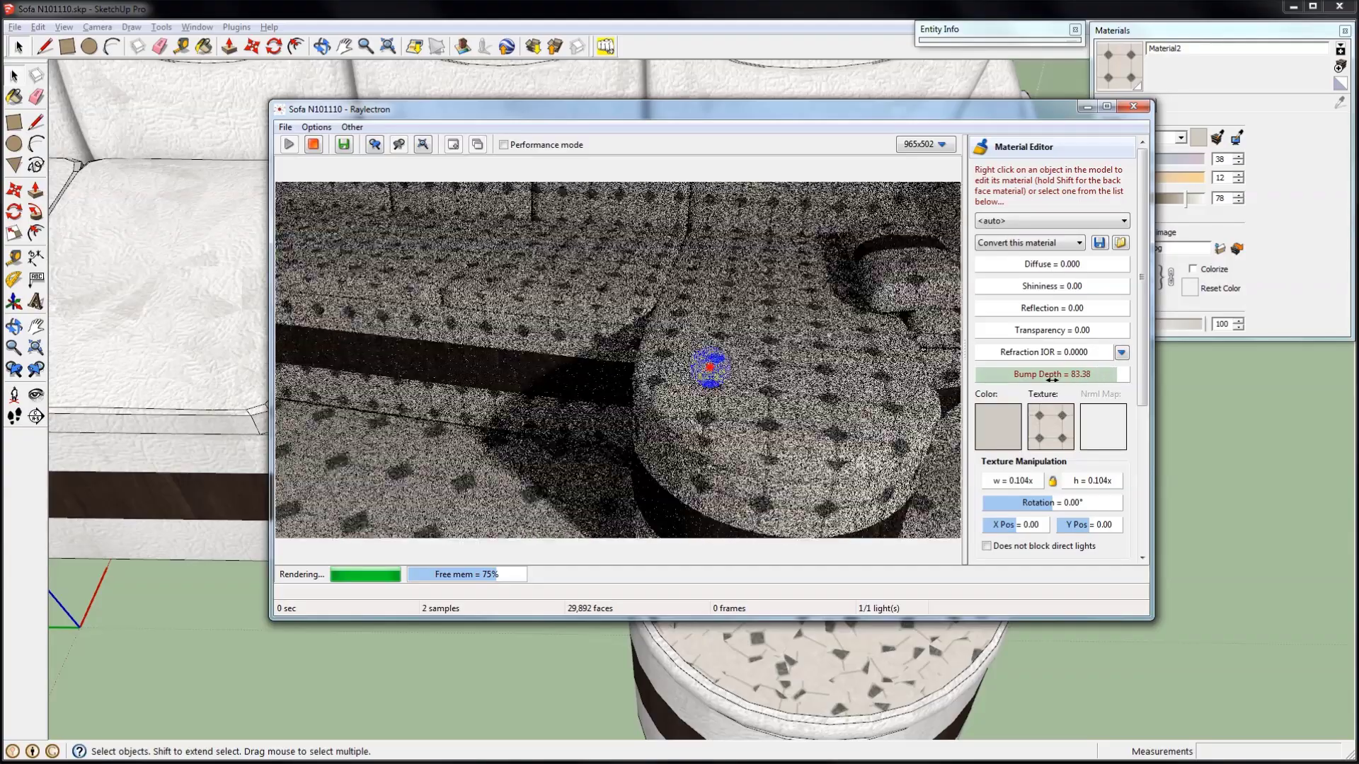
pyautogui.moveTo(652, 363)
pyautogui.mouseDown(button='middle')
pyautogui.moveTo(521, 327)
pyautogui.moveTo(894, 409)
pyautogui.mouseUp(button='middle')
pyautogui.scroll(3, 894, 385)
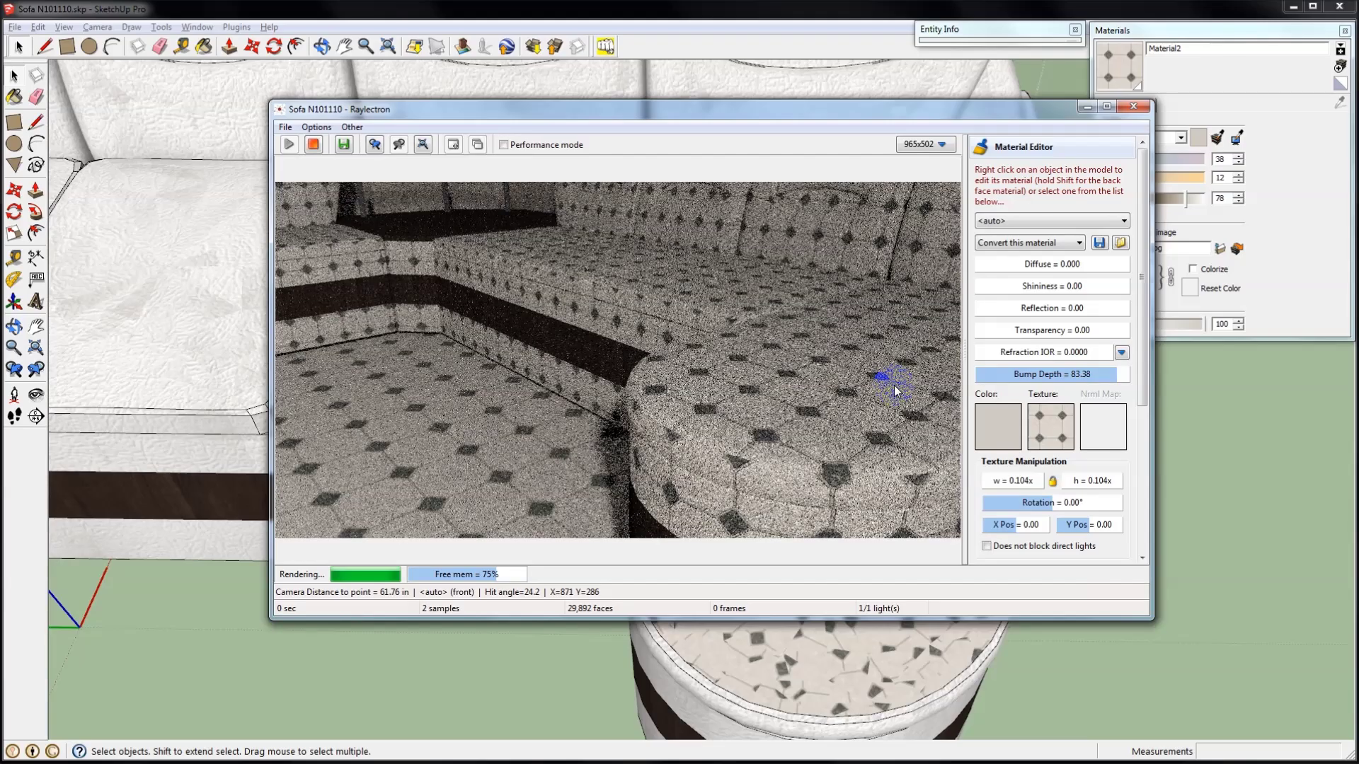
pyautogui.keyDown('shift'); pyautogui.moveTo(871, 382); pyautogui.dragTo(652, 436, button='middle'); pyautogui.keyUp('shift')
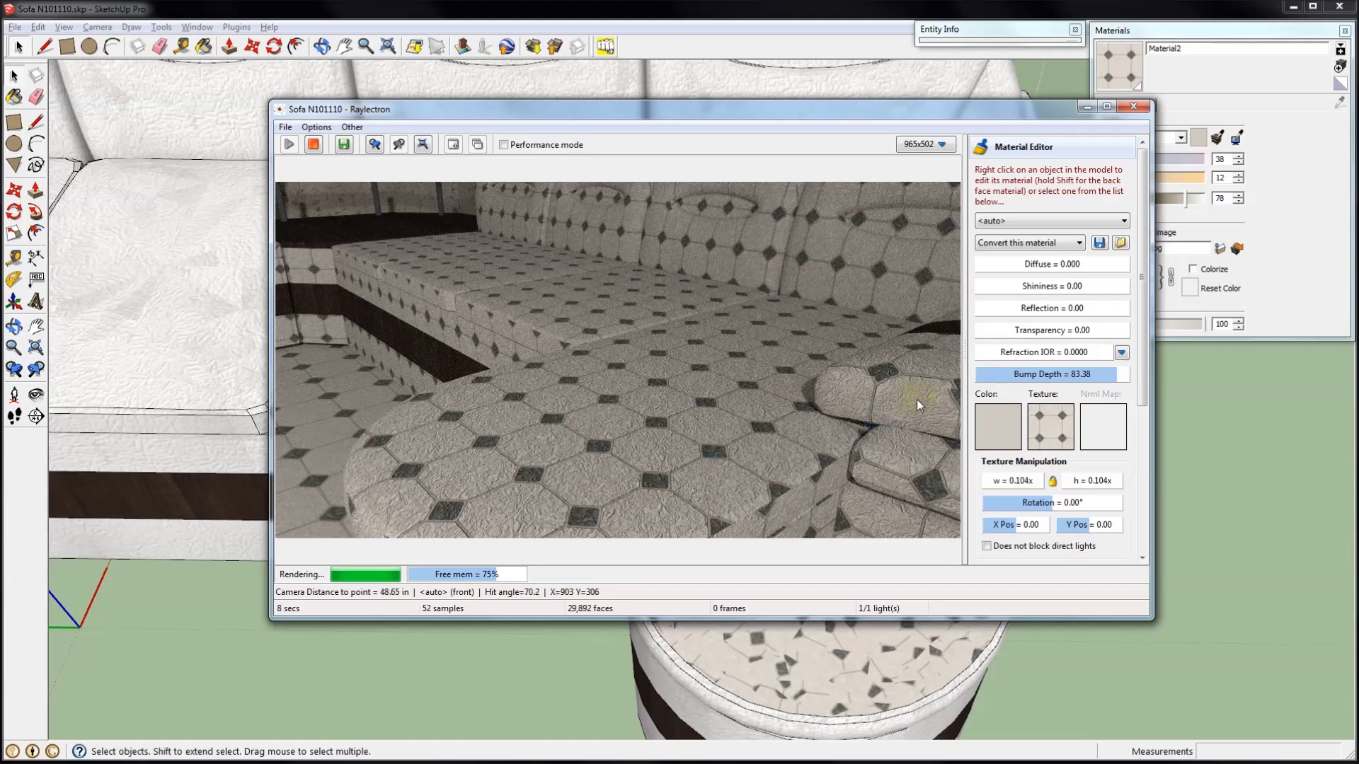
# Reset the upholstery material's bump depth to 0.
pyautogui.doubleClick(1061, 374)
pyautogui.write('0')
pyautogui.press('Return')
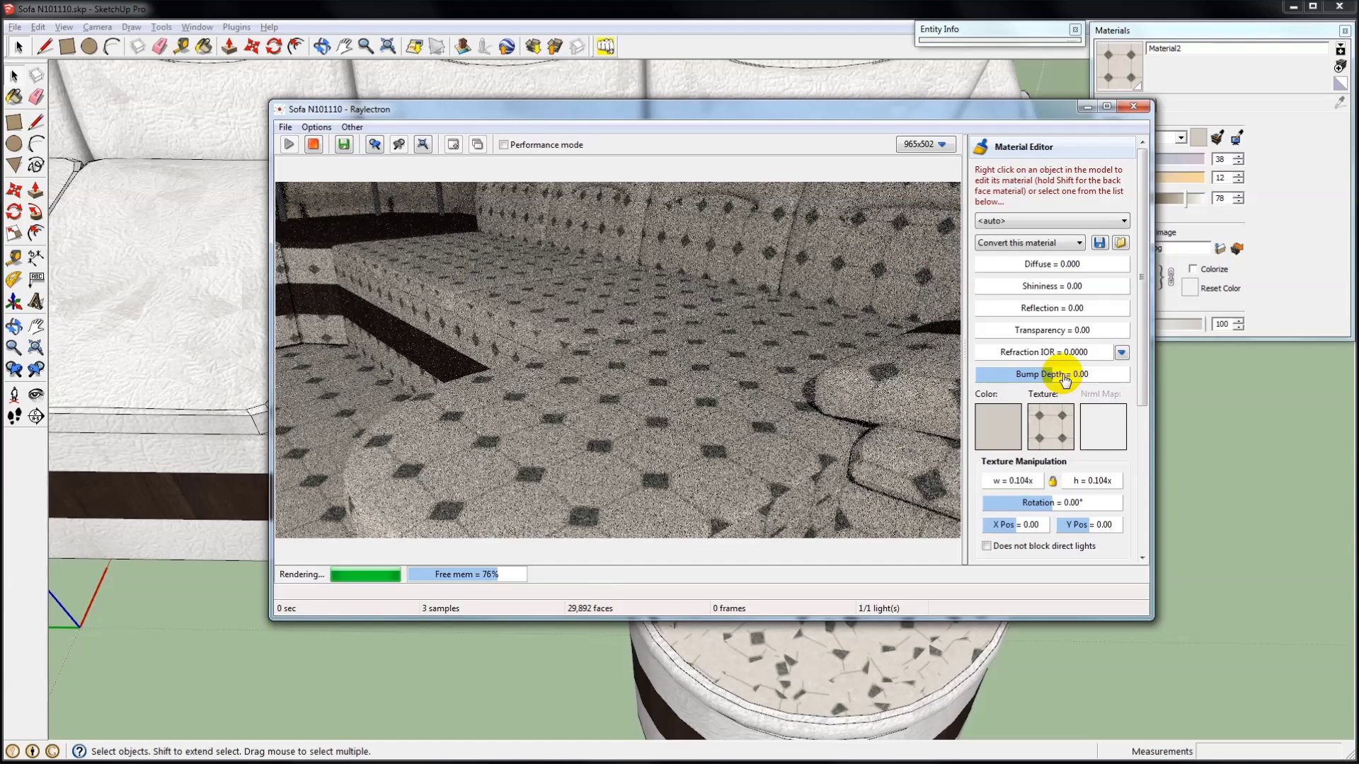
pyautogui.click(935, 405)
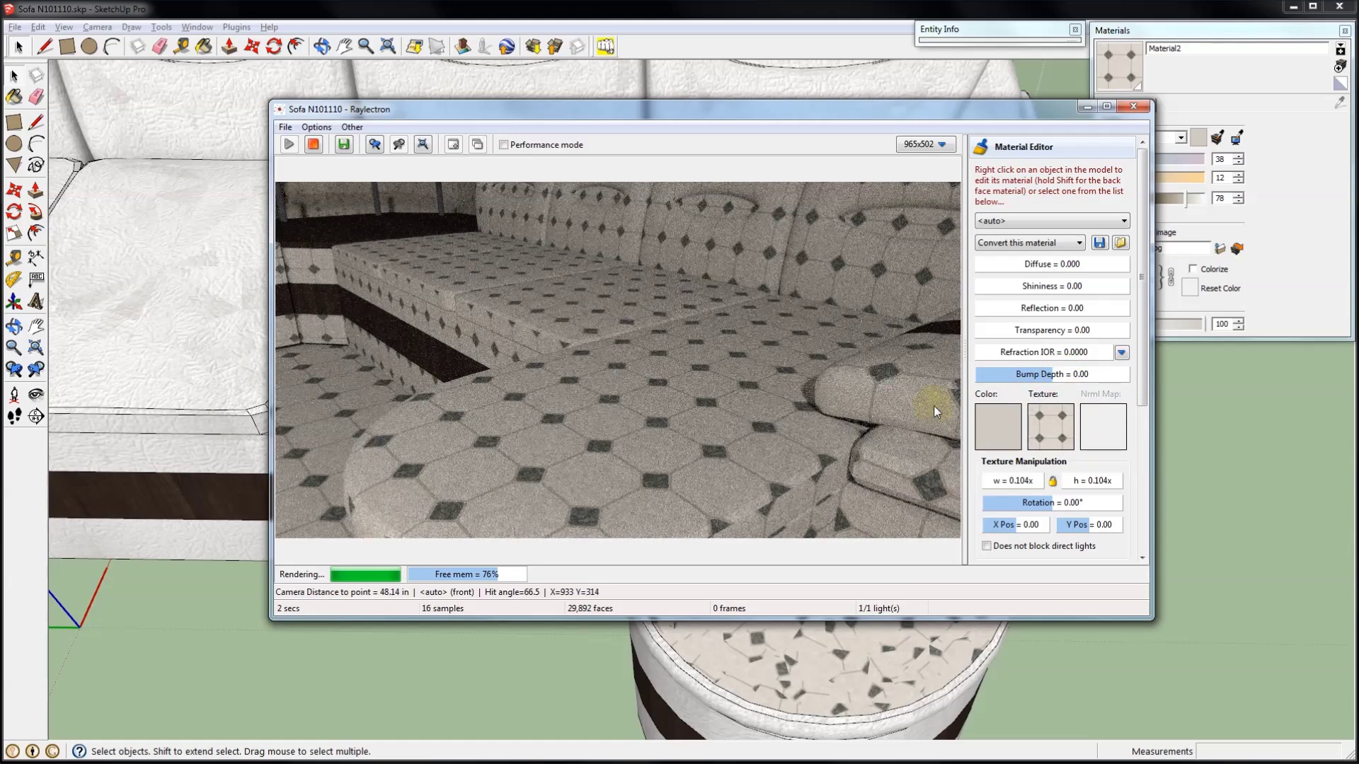
# Try bump depths of -20 and -100 on the upholstery texture, inspect the sofa surface, and set the depth back to 0.
pyautogui.doubleClick(1102, 376)
pyautogui.write('-20')
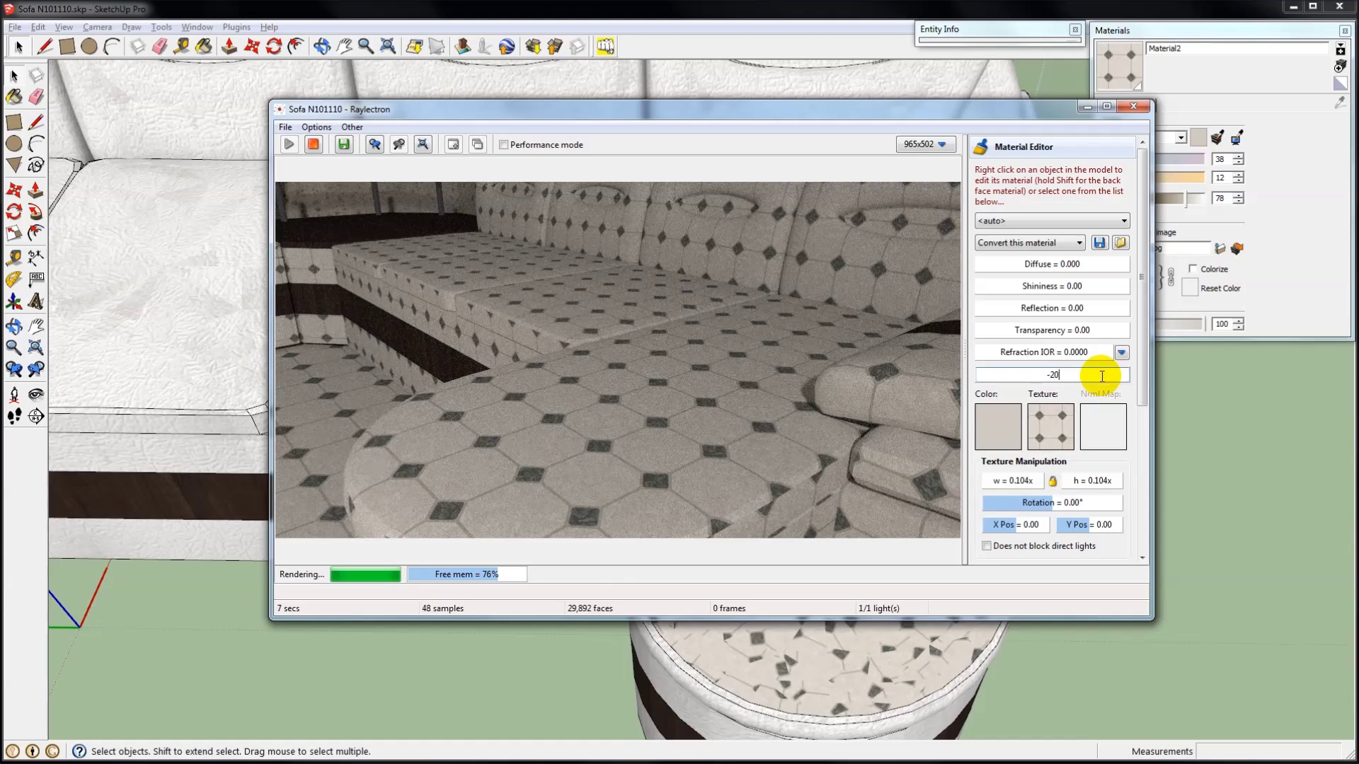
pyautogui.press('Return')
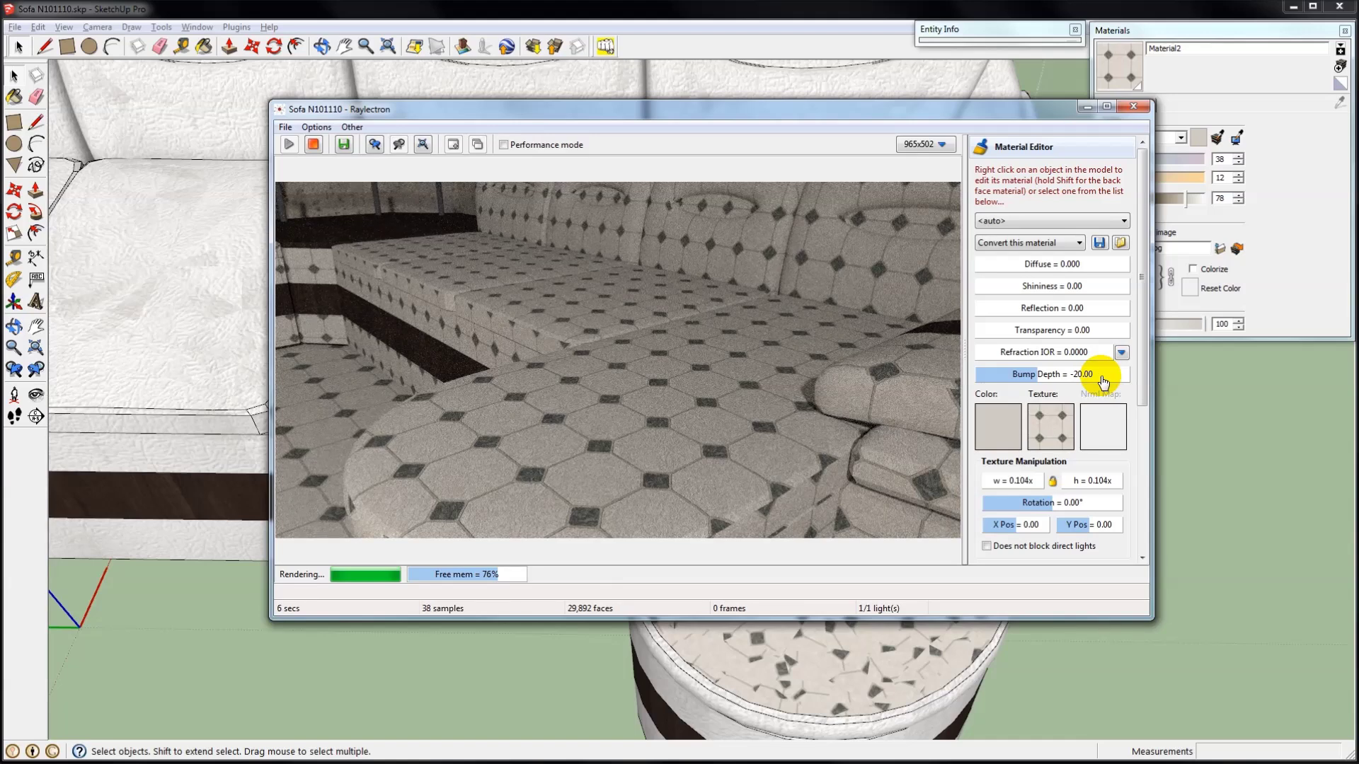
pyautogui.moveTo(1103, 382); pyautogui.dragTo(1053, 380)
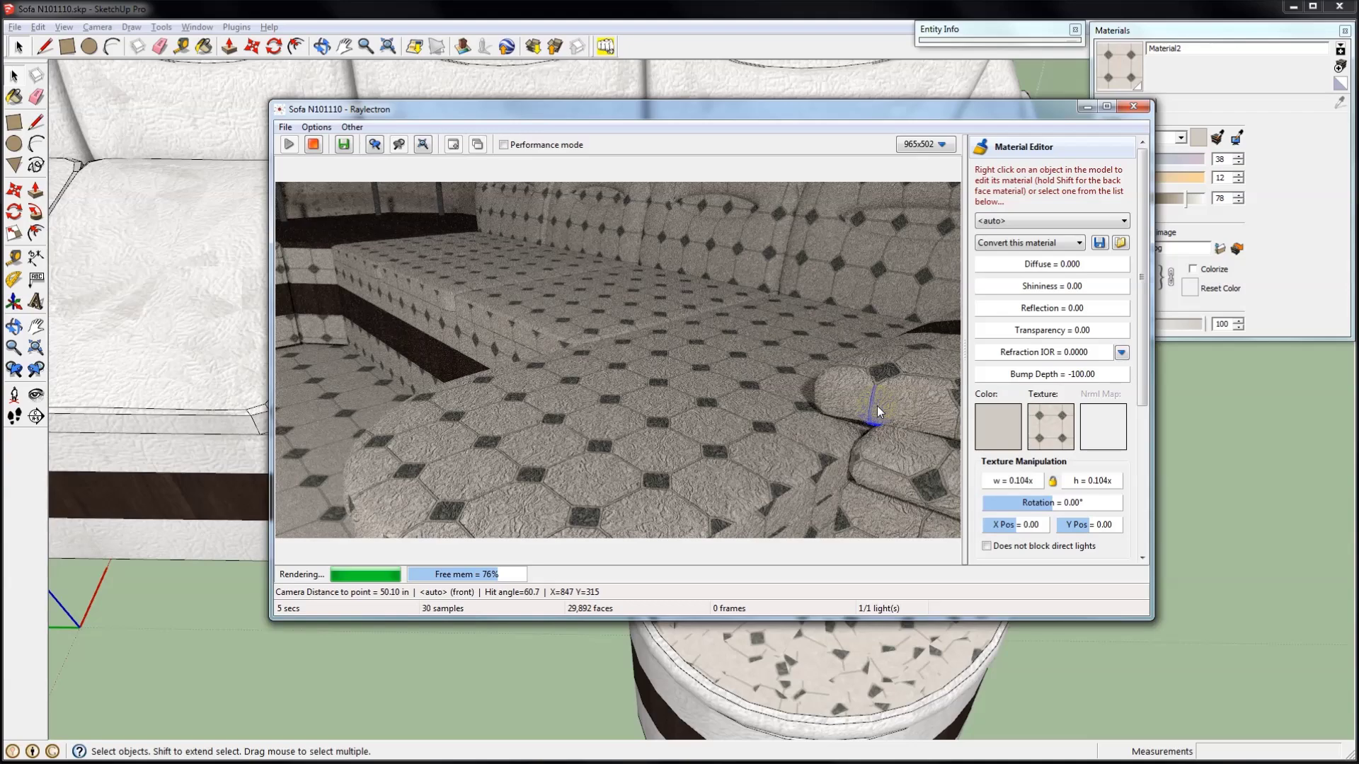
pyautogui.scroll(-5, 773, 354)
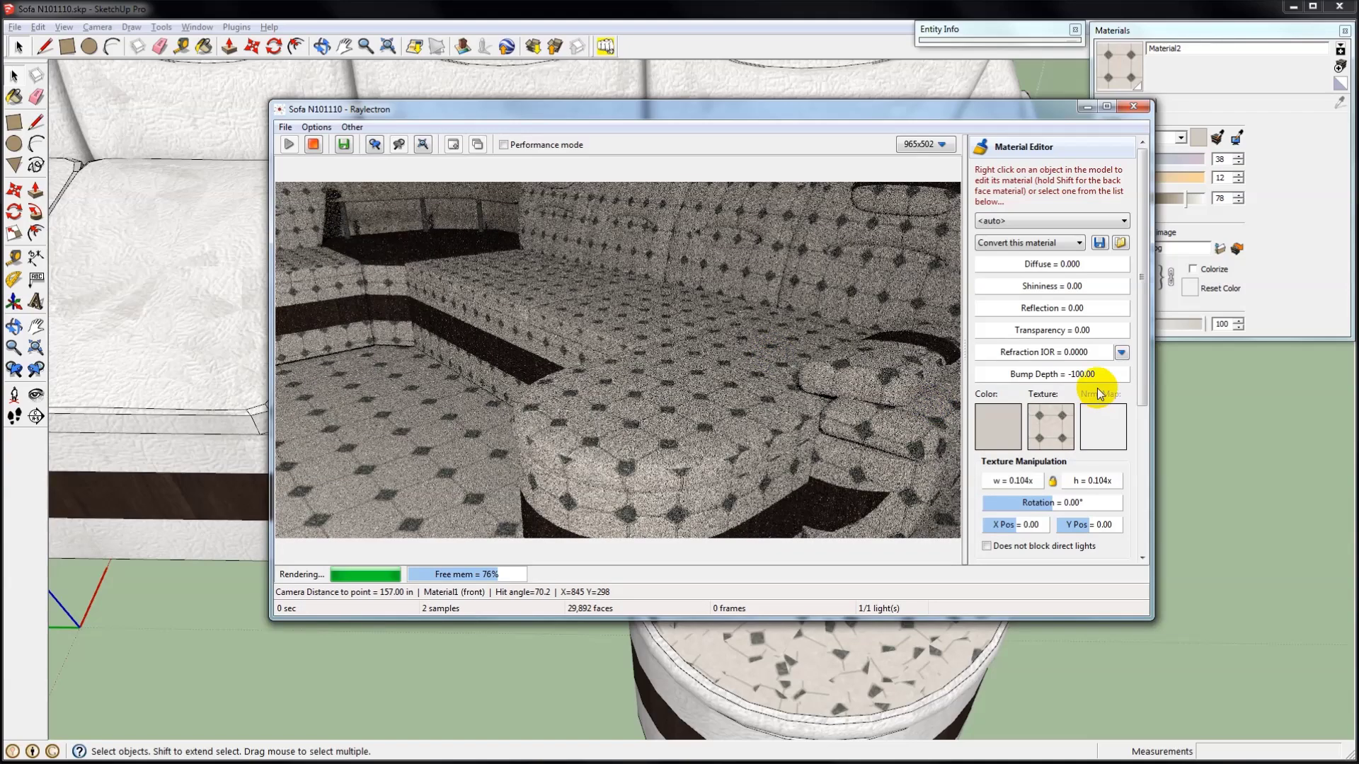
pyautogui.click(1103, 375)
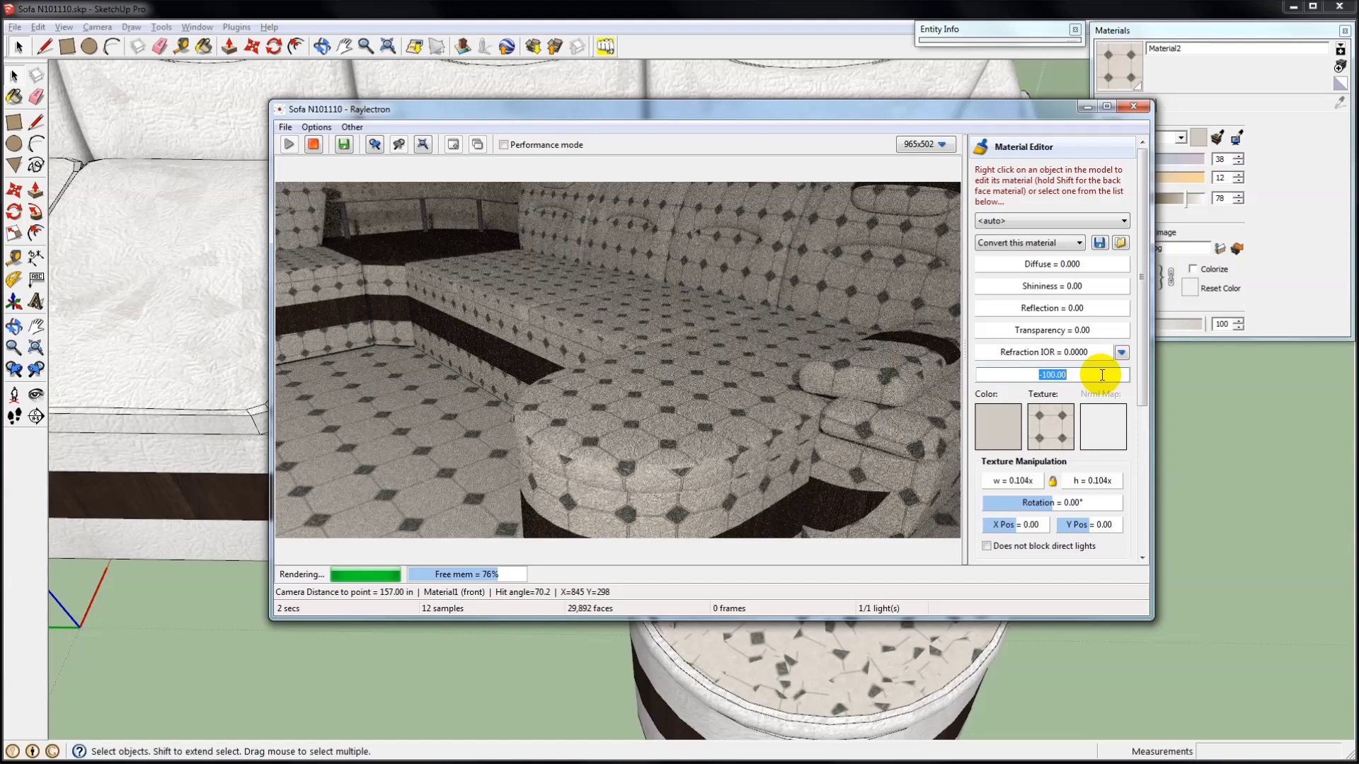
pyautogui.write('0')
pyautogui.press('Return')
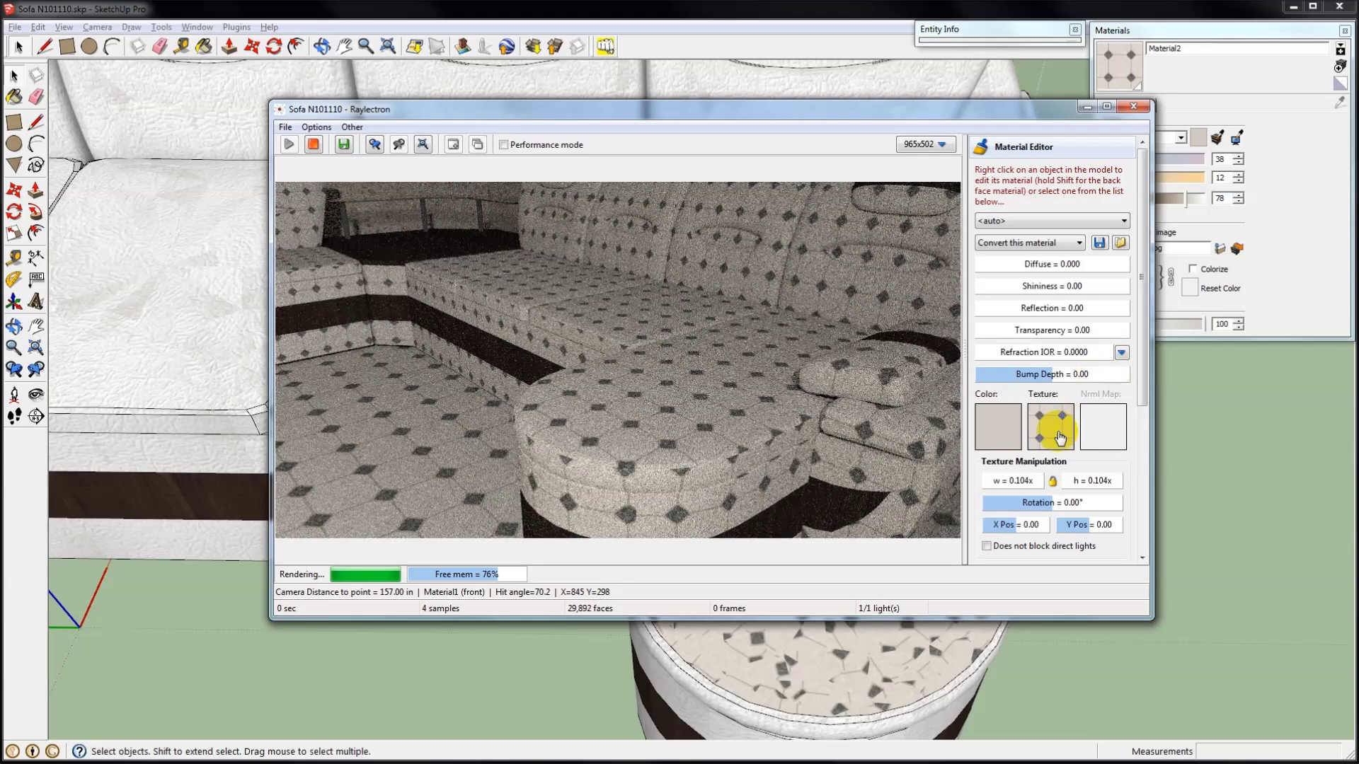
# Change the upholstery material's colour to a pale blue-green with RGB 198, 213, 210.
pyautogui.click(998, 429)
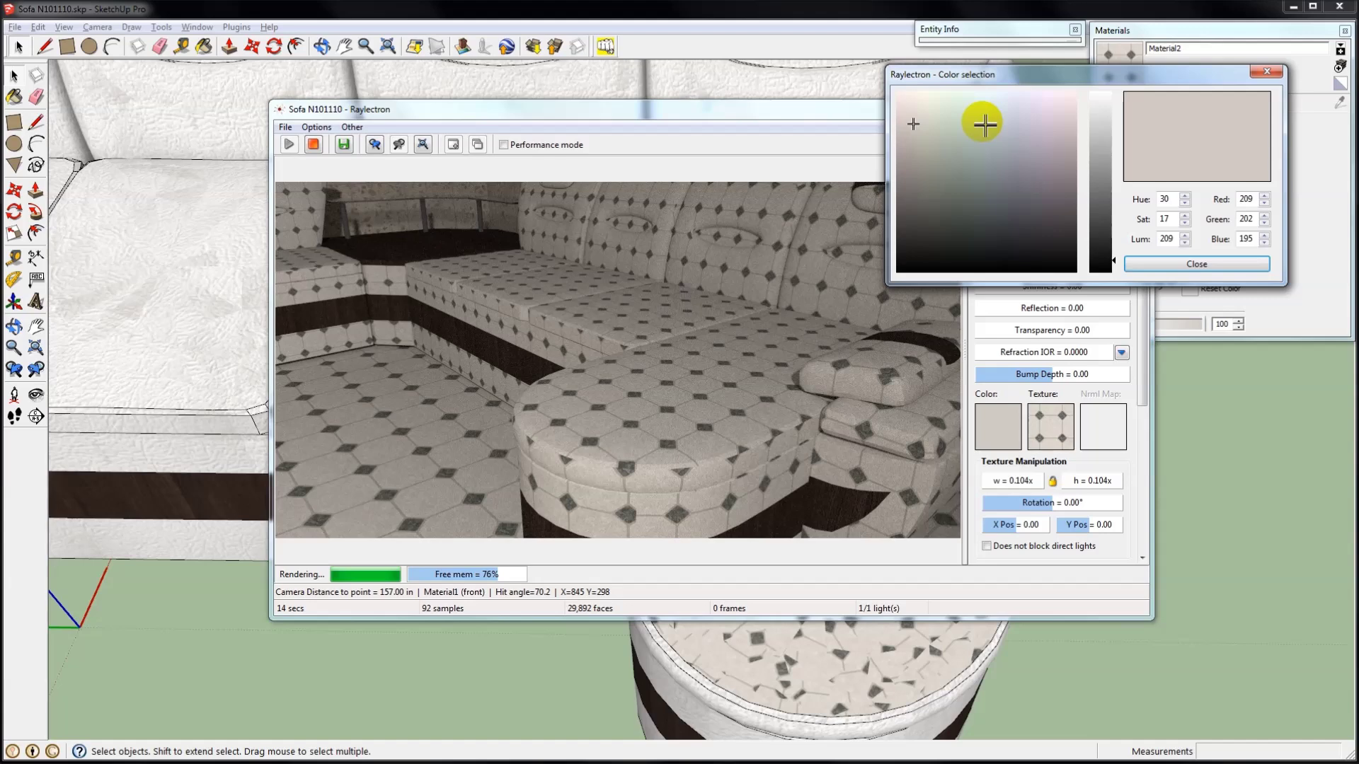
pyautogui.click(982, 122)
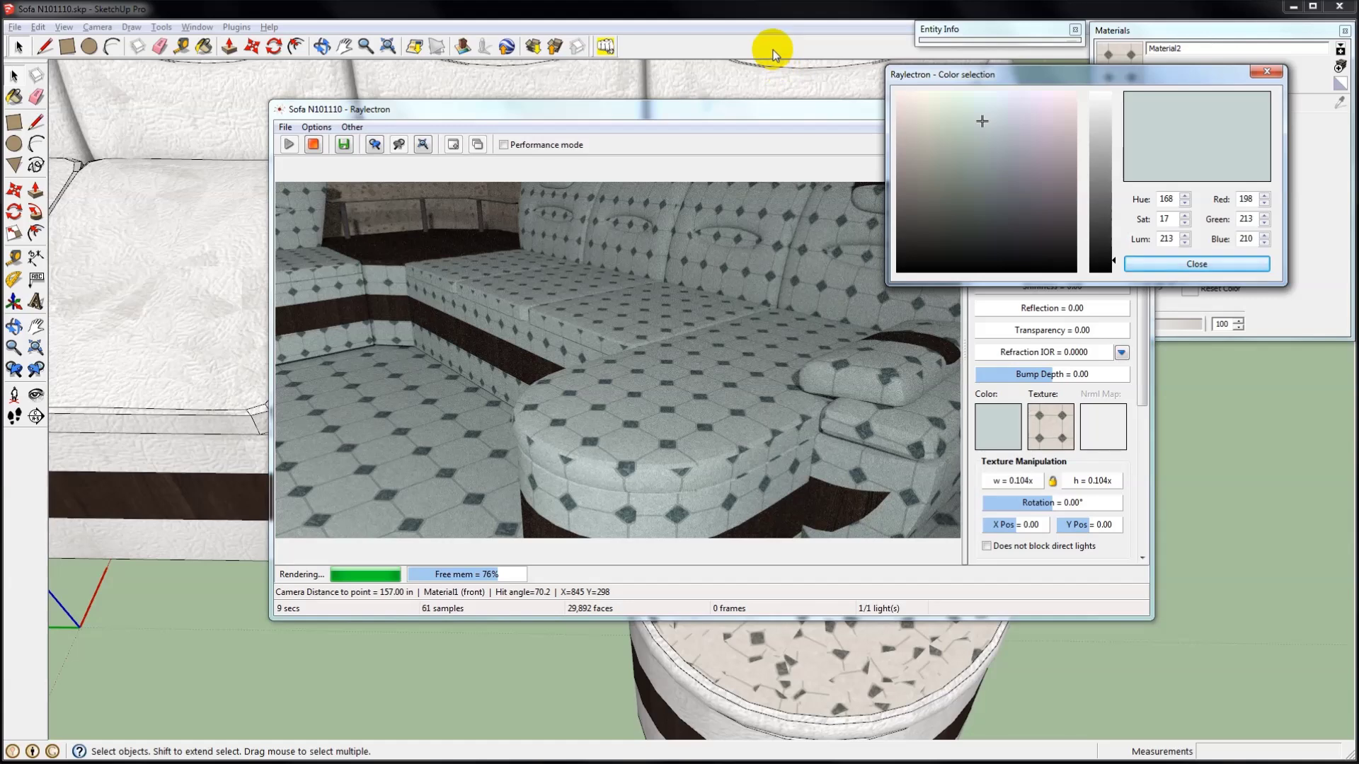
pyautogui.click(1170, 264)
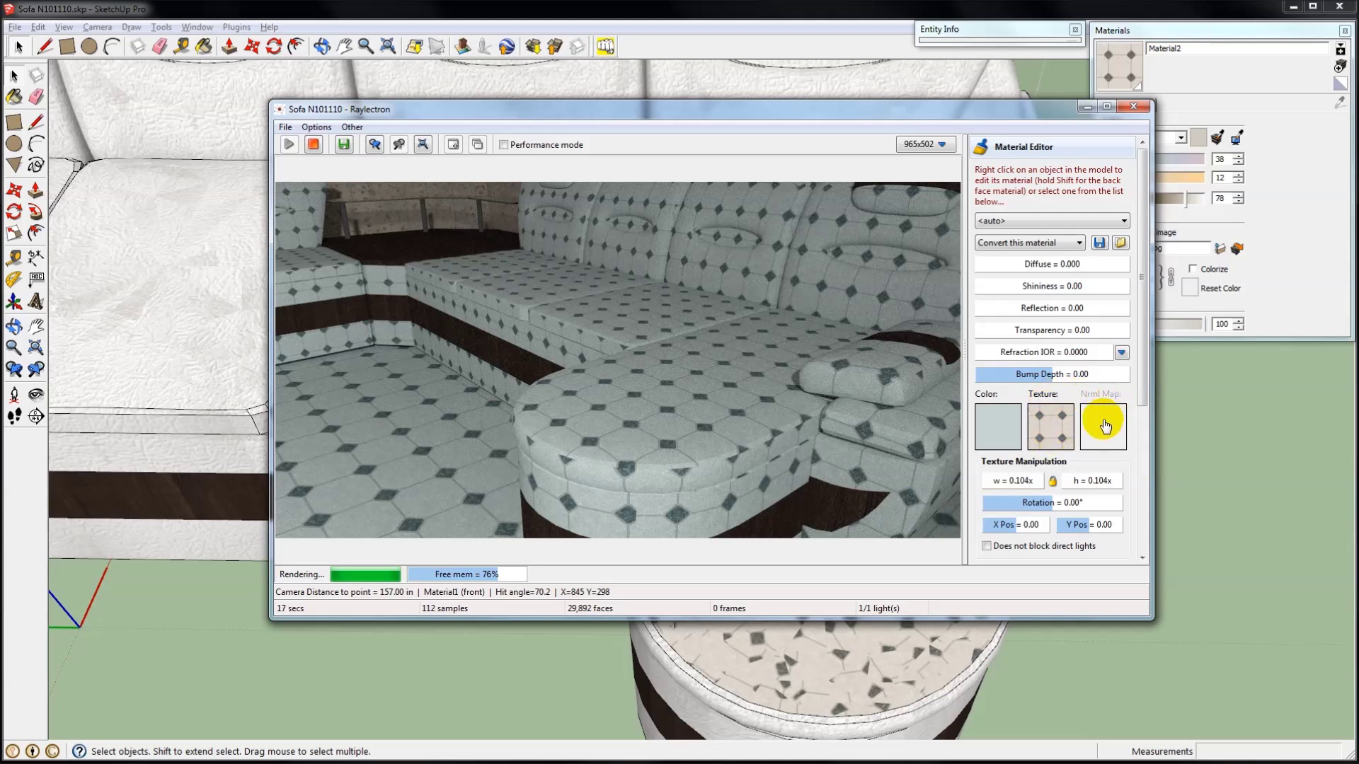
# Replace the upholstery texture with 7906-diffuse.jpg from the Raylectron Punch Edition v4 Normal Maps folder.
pyautogui.click(1050, 435)
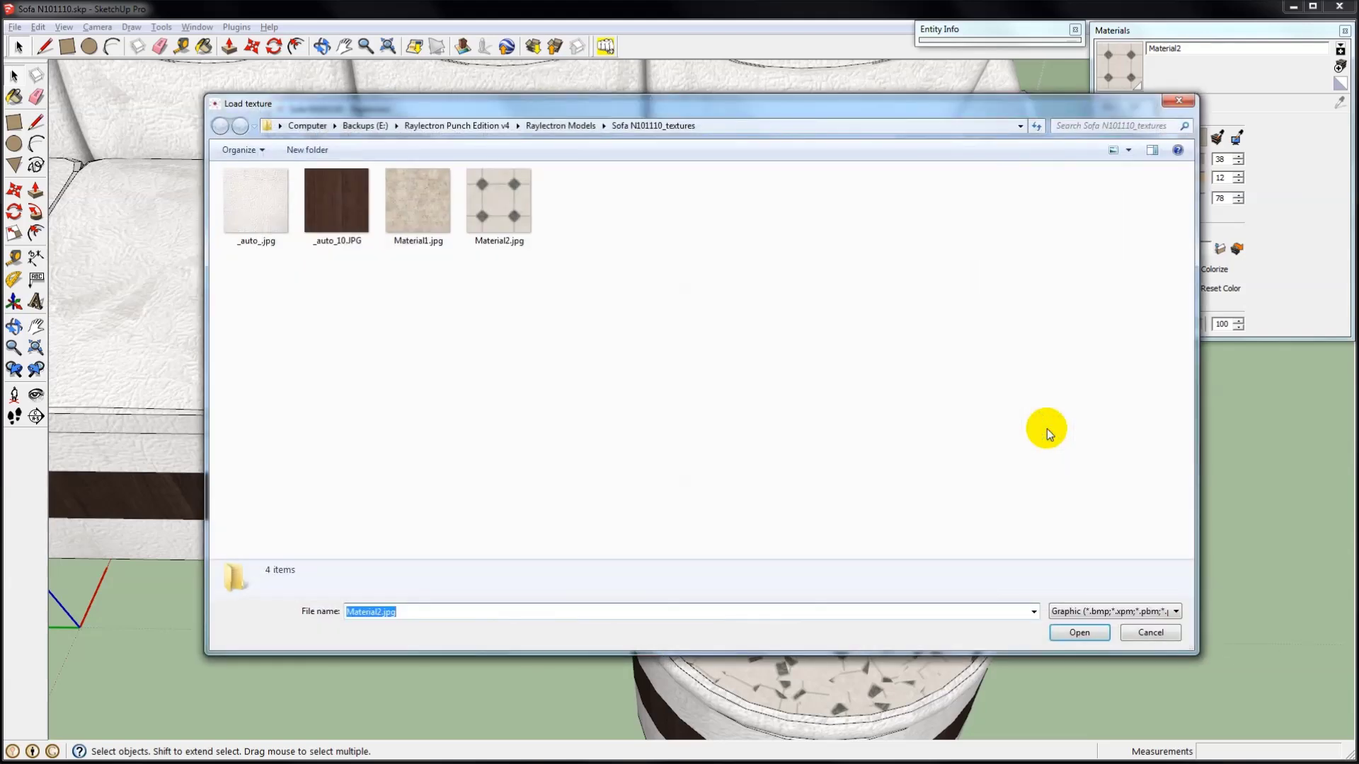
pyautogui.click(447, 128)
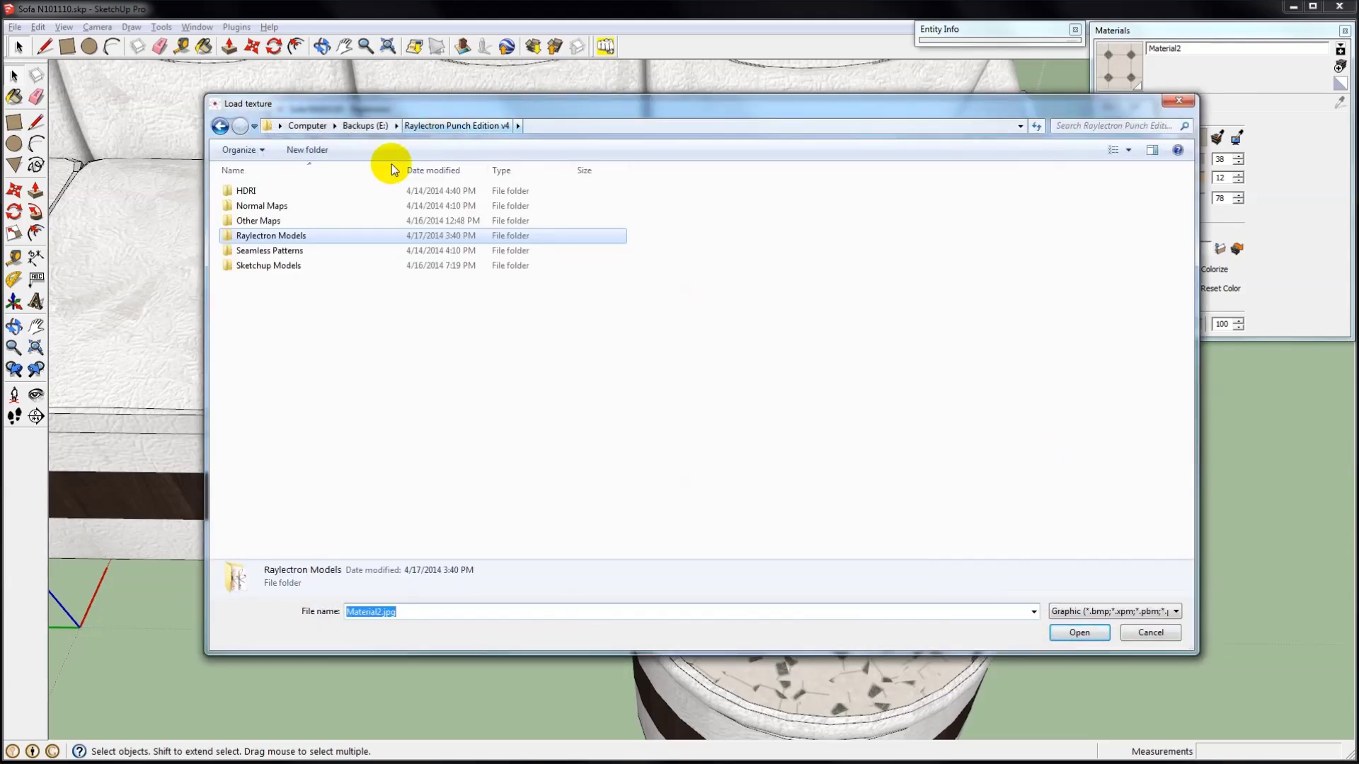
pyautogui.doubleClick(279, 207)
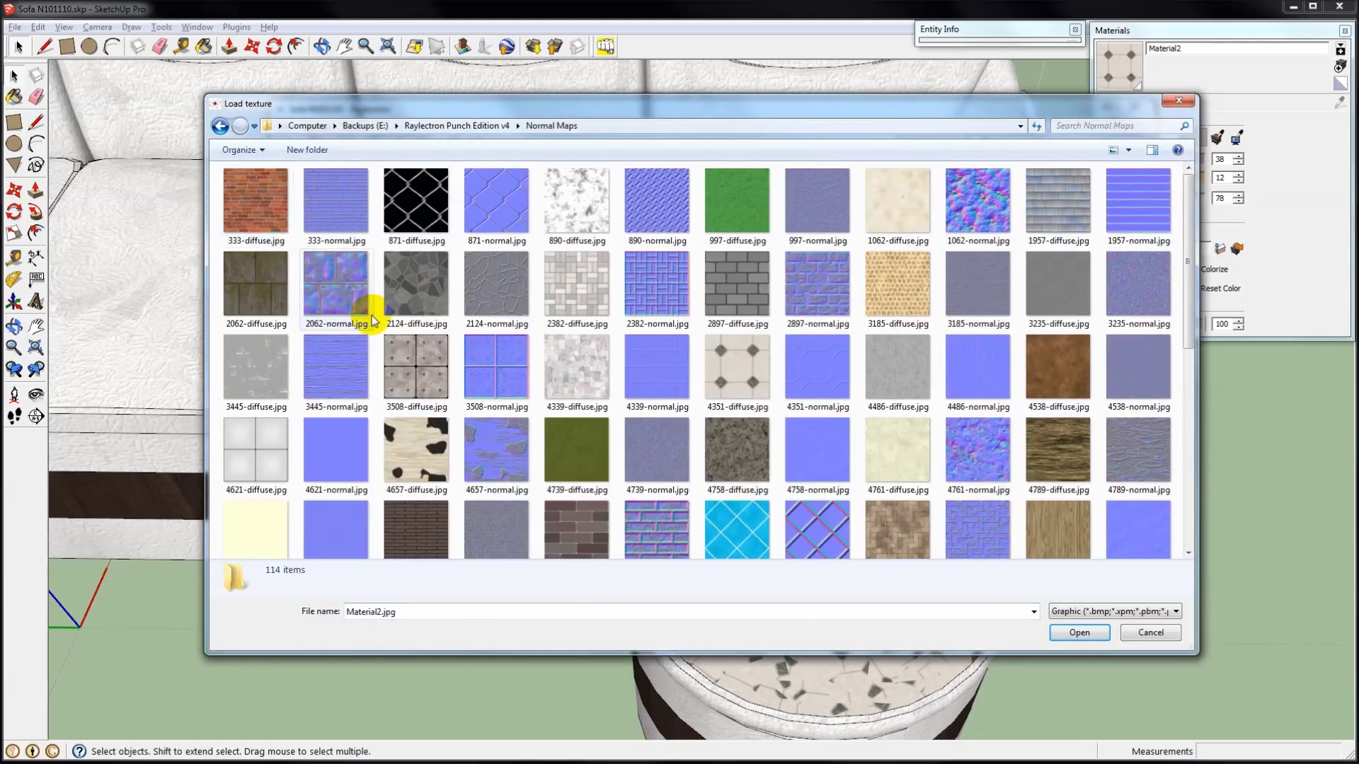
pyautogui.moveTo(1187, 312); pyautogui.dragTo(1155, 512)
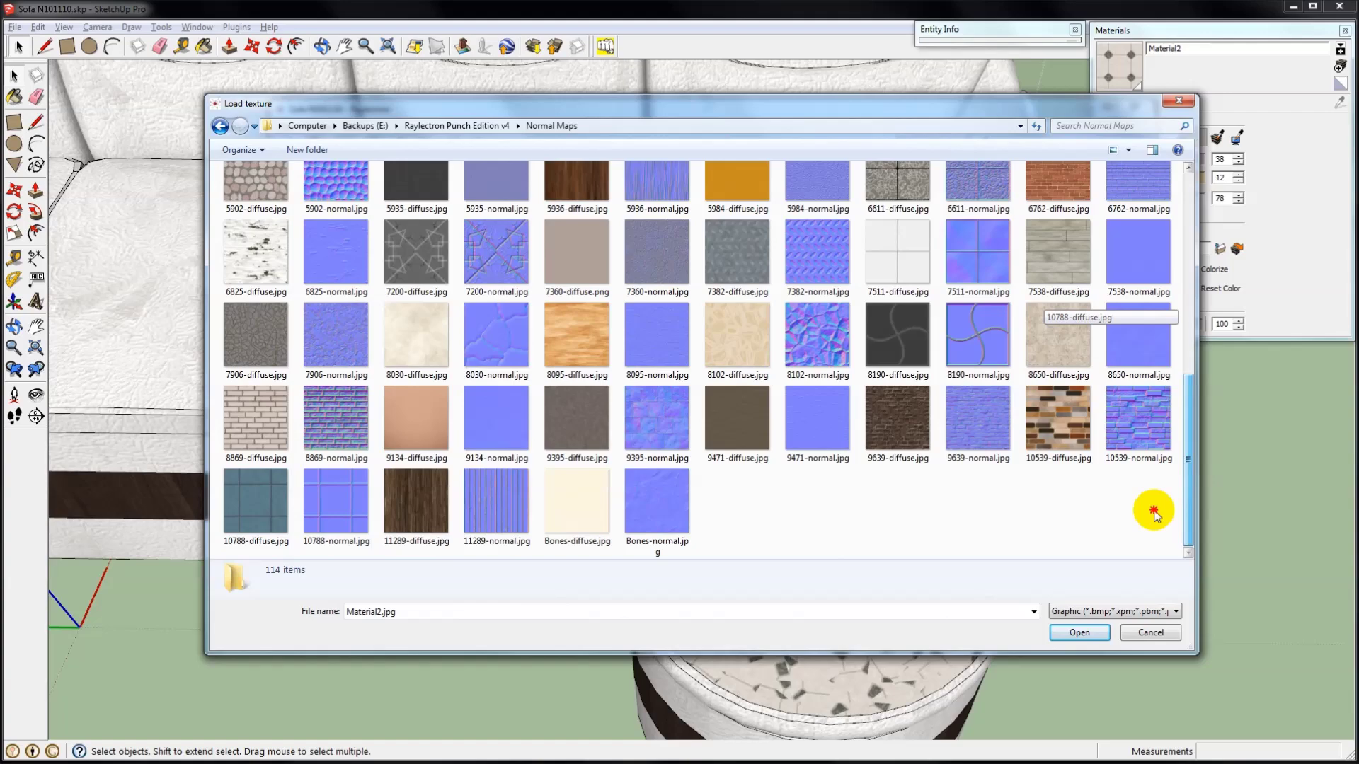
pyautogui.doubleClick(268, 344)
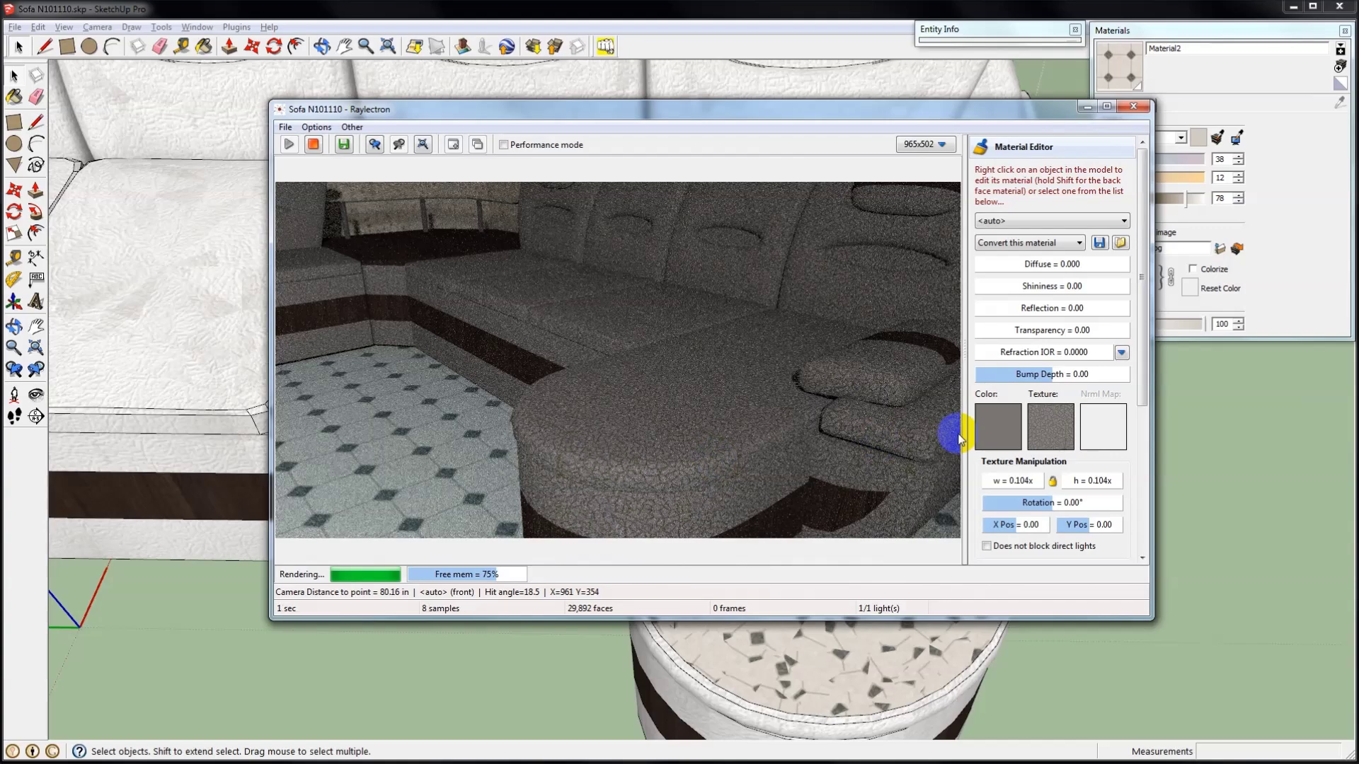
# Load the matching 7906-normal.jpg as the upholstery material's normal map.
pyautogui.click(1104, 425)
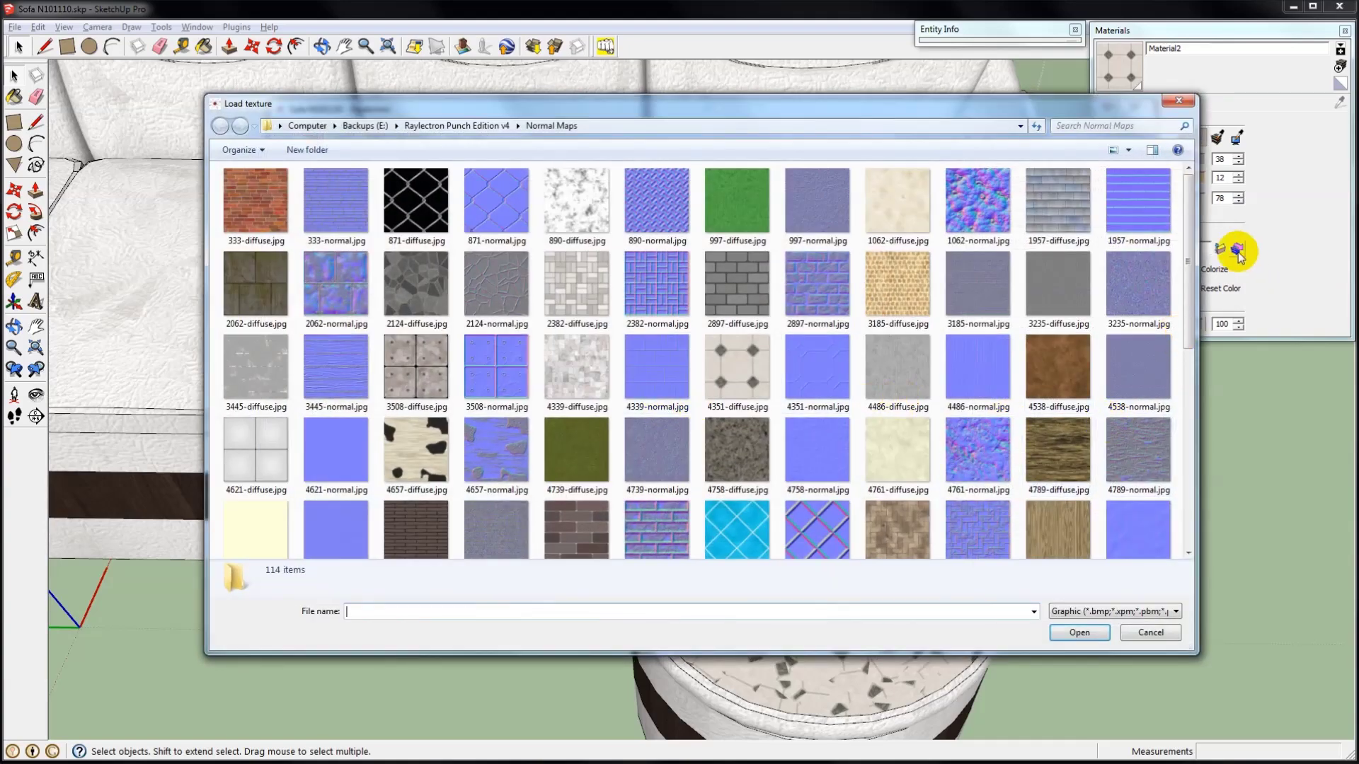
pyautogui.moveTo(1190, 287); pyautogui.dragTo(1179, 452)
pyautogui.doubleClick(342, 400)
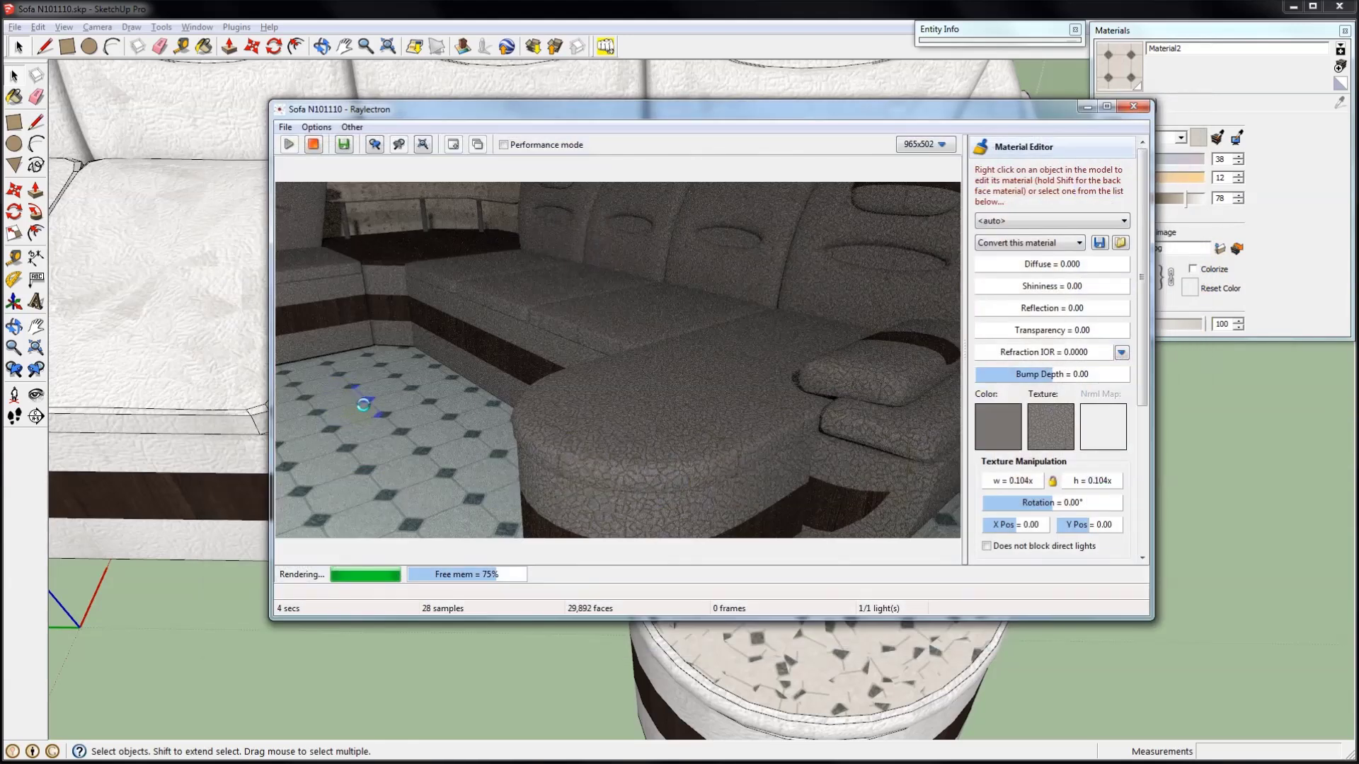
pyautogui.click(732, 495)
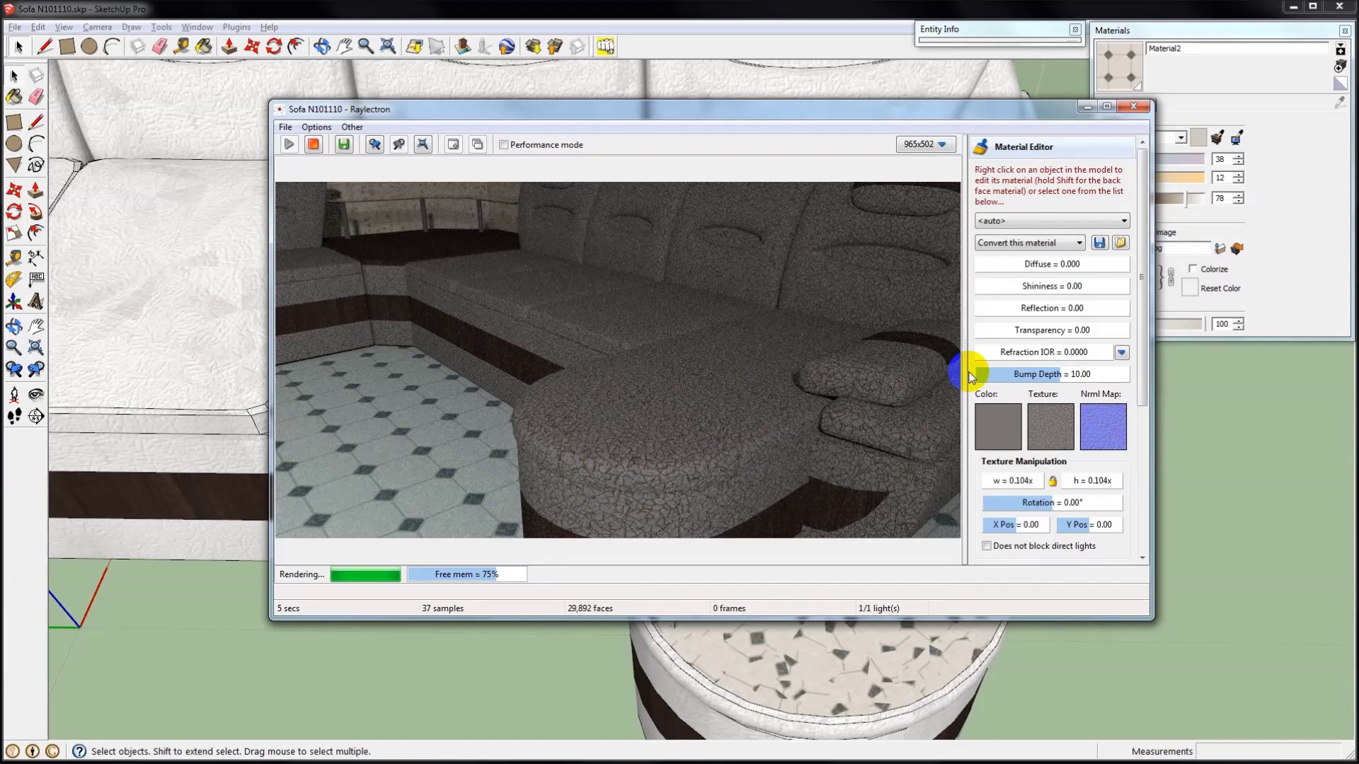
# Raise the post-processing intensity to brighten the rendered sofa room.
pyautogui.click(1028, 150)
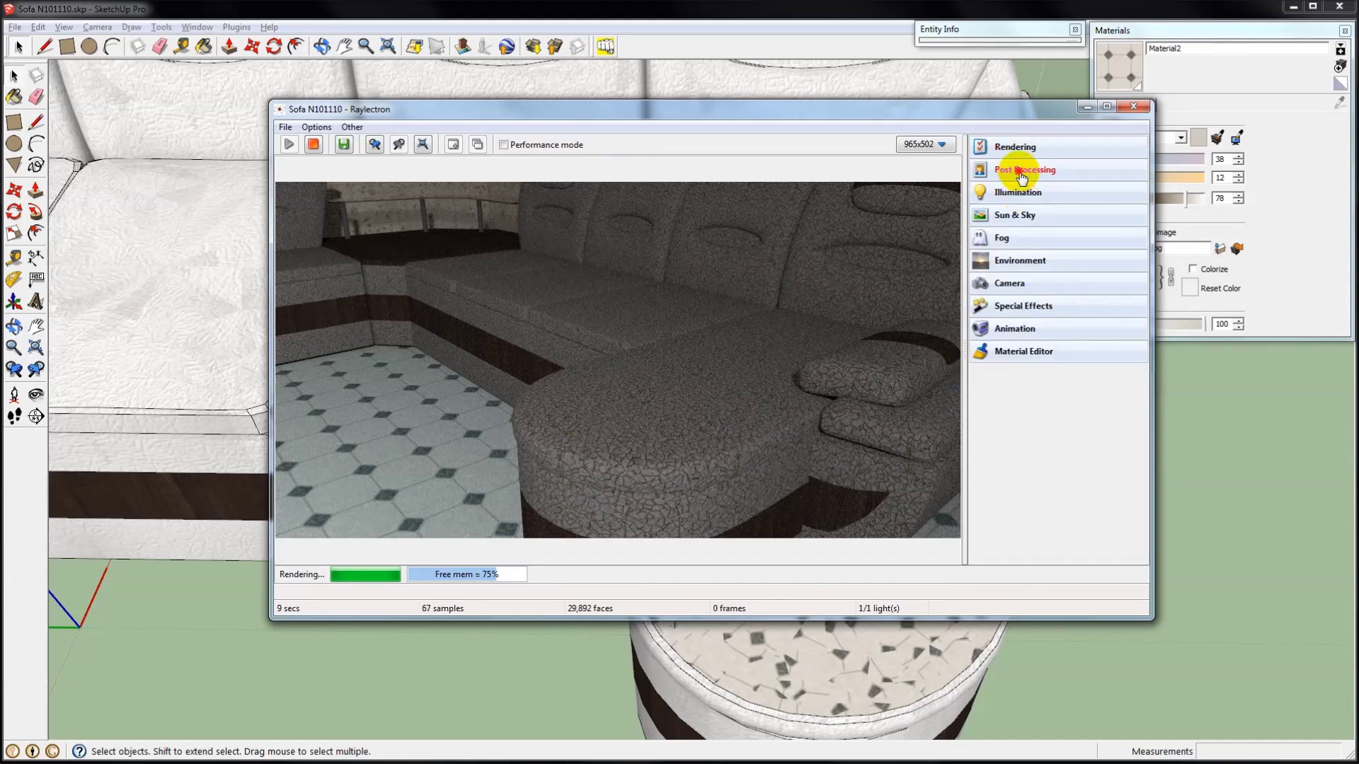
pyautogui.click(1021, 171)
pyautogui.moveTo(1058, 199); pyautogui.dragTo(1070, 199)
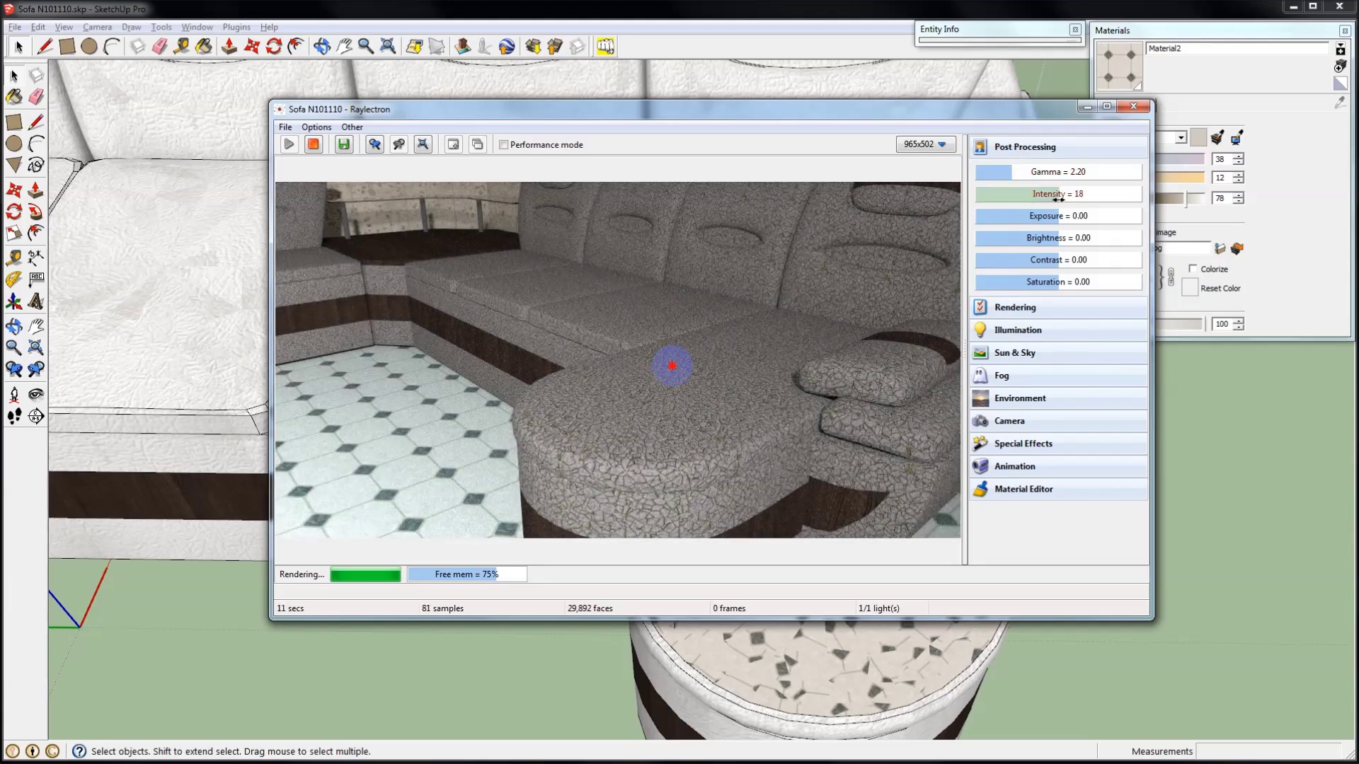
pyautogui.click(1013, 148)
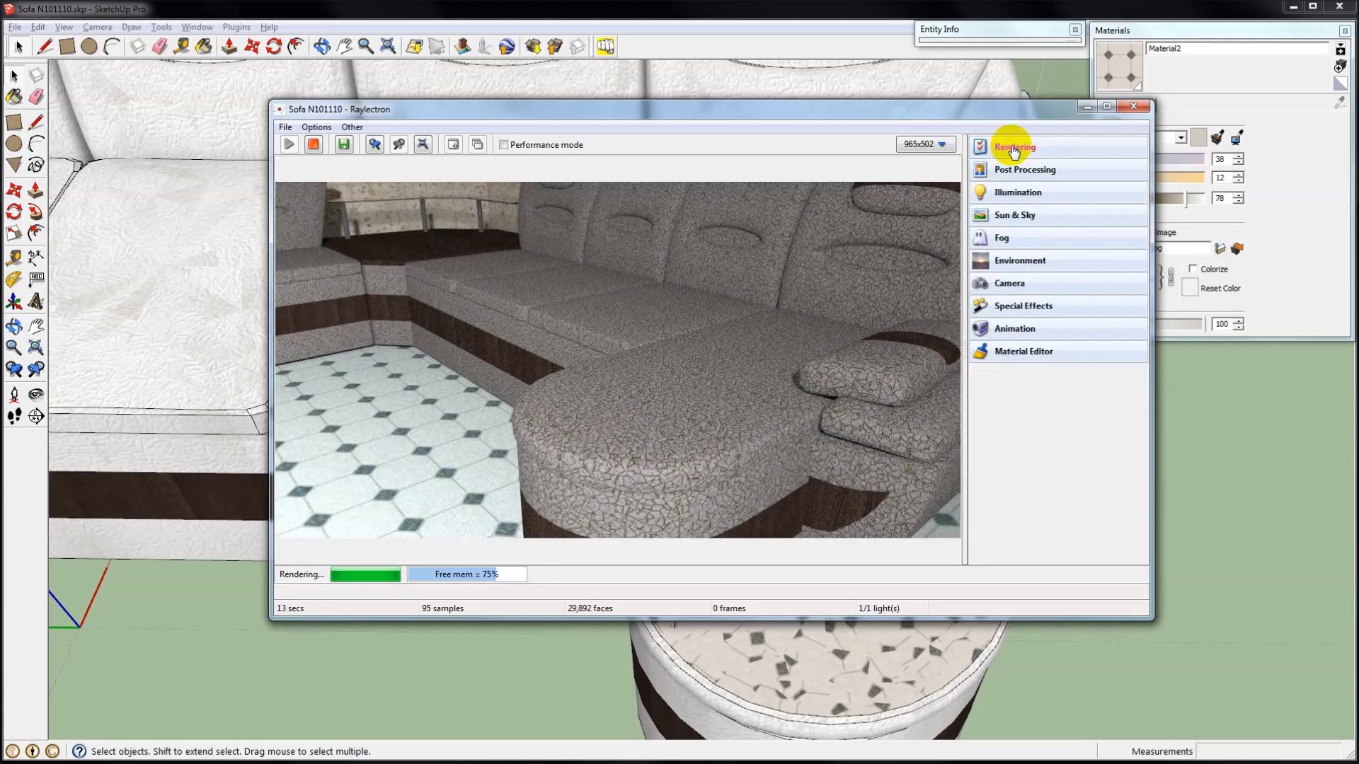
# Bring up the upholstery material's settings again and examine the cracked texture on the whole sofa.
pyautogui.click(1024, 354)
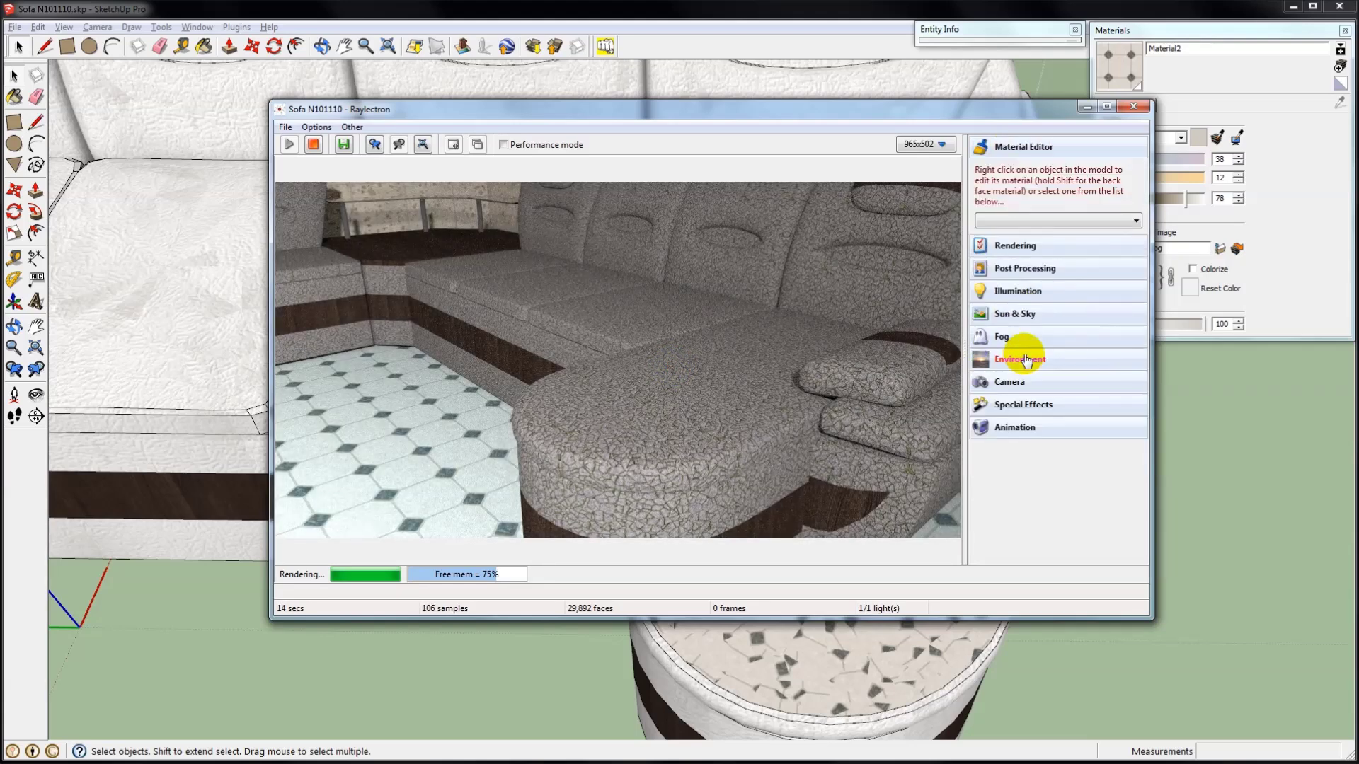
pyautogui.rightClick(727, 405)
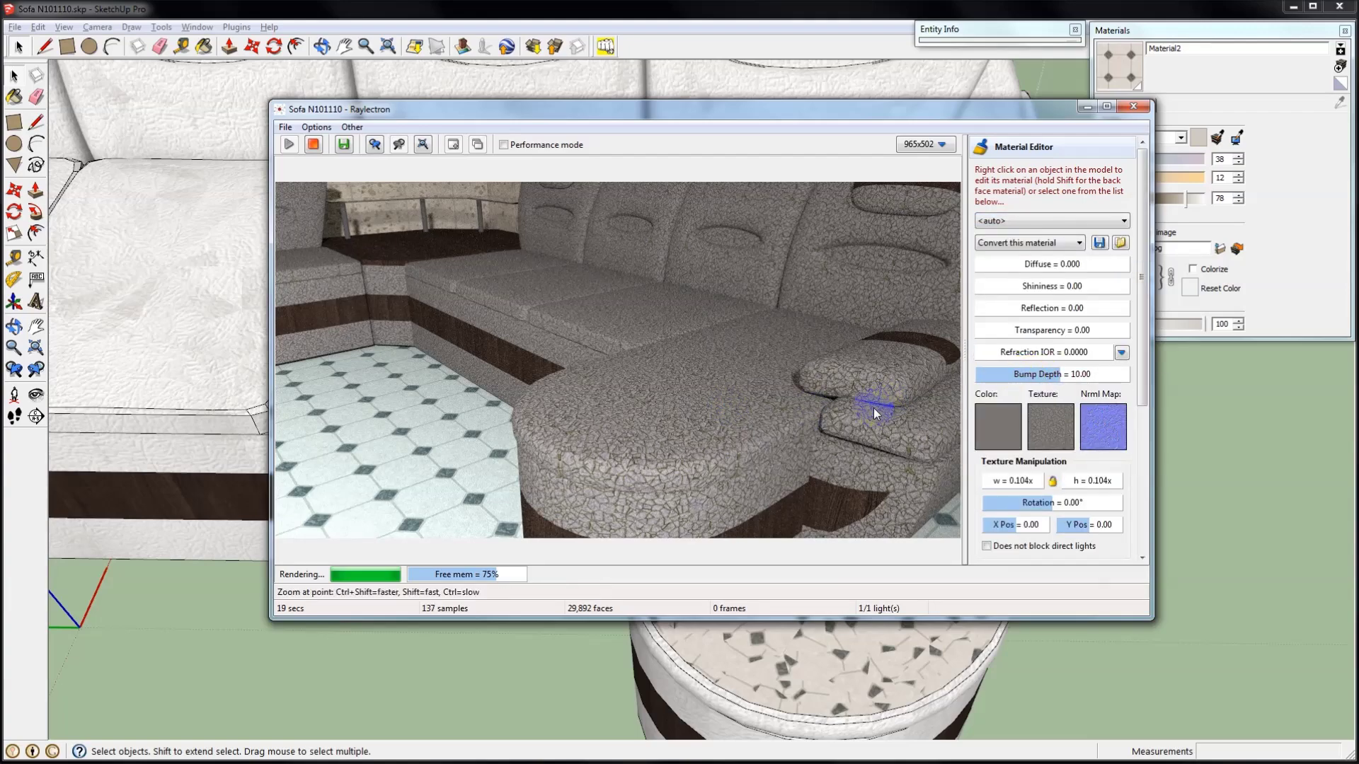
pyautogui.scroll(4, 873, 407)
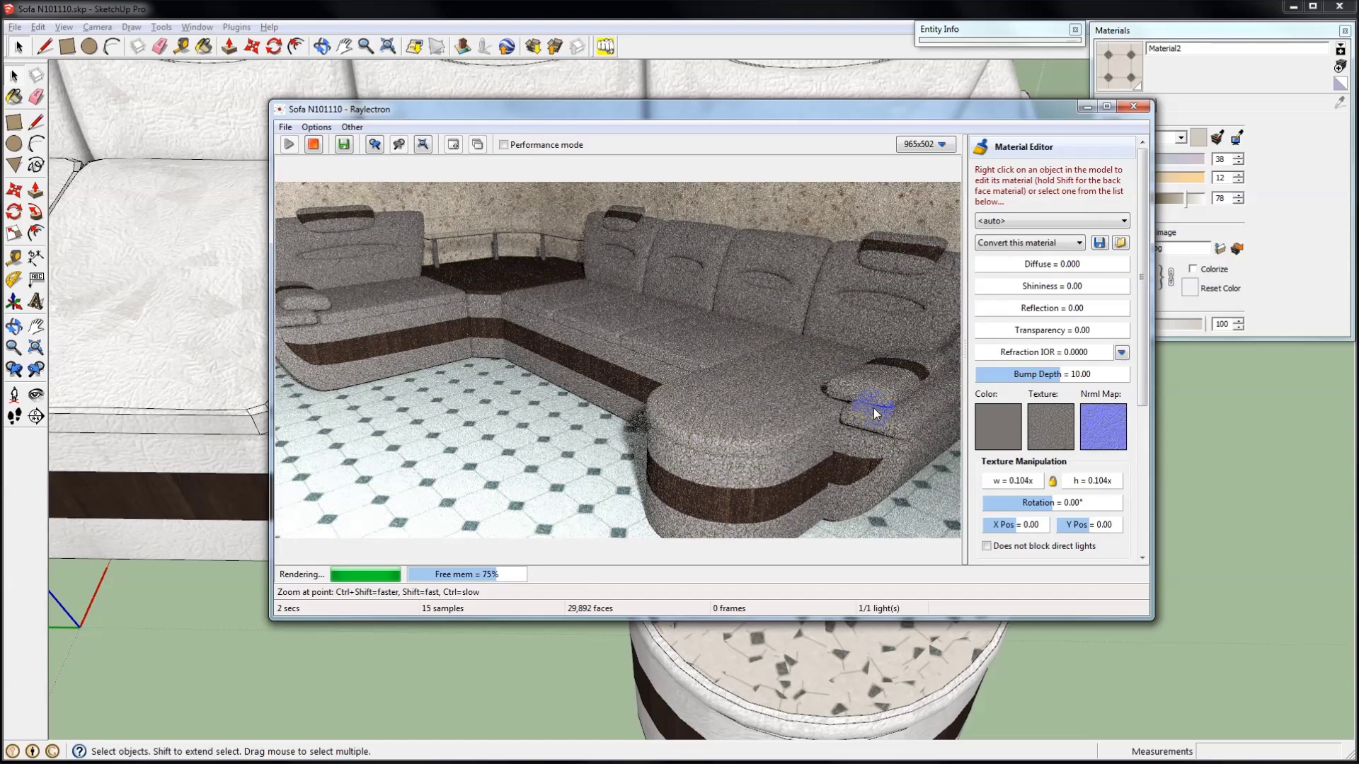
pyautogui.click(1011, 484)
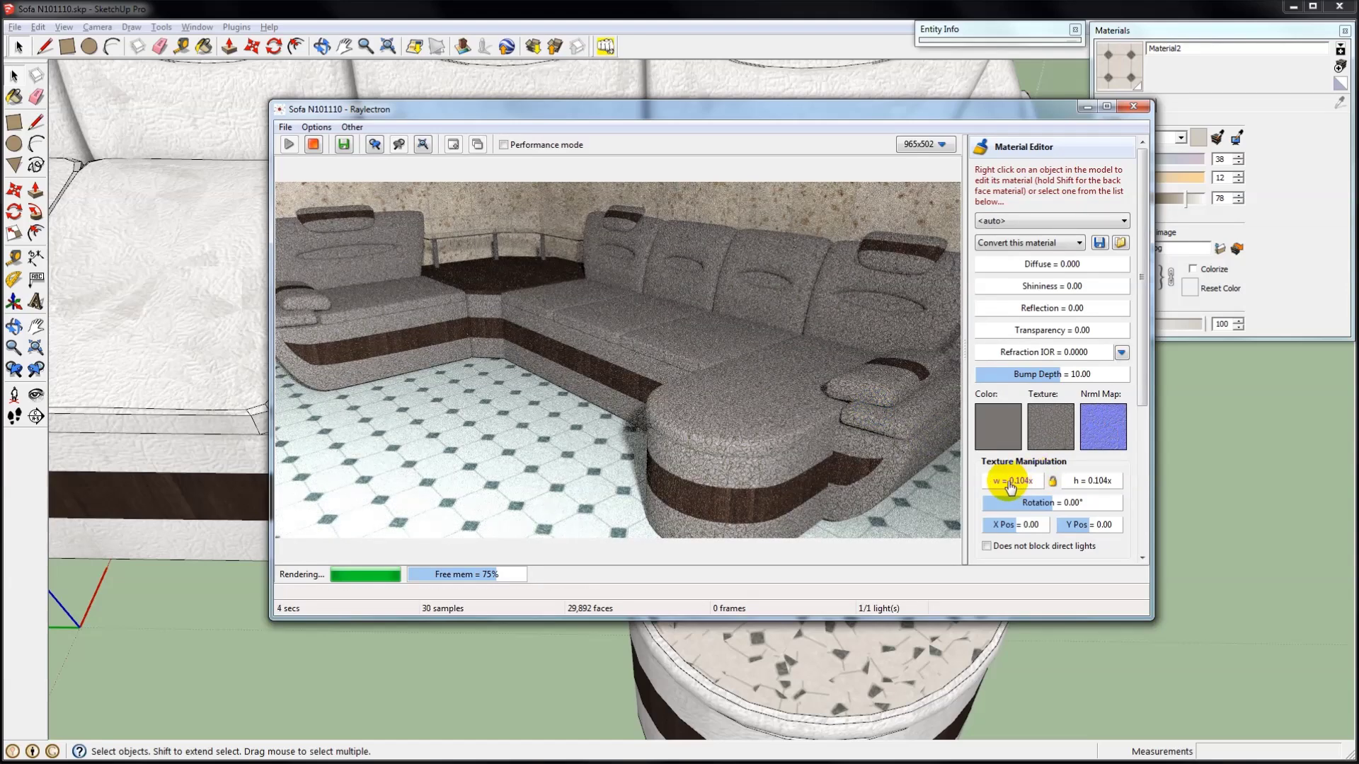
# Select the floor's Material2 and scale its texture to 1.670x, with the proportions unlocked and the height stretched to 2.871x.
pyautogui.rightClick(545, 484)
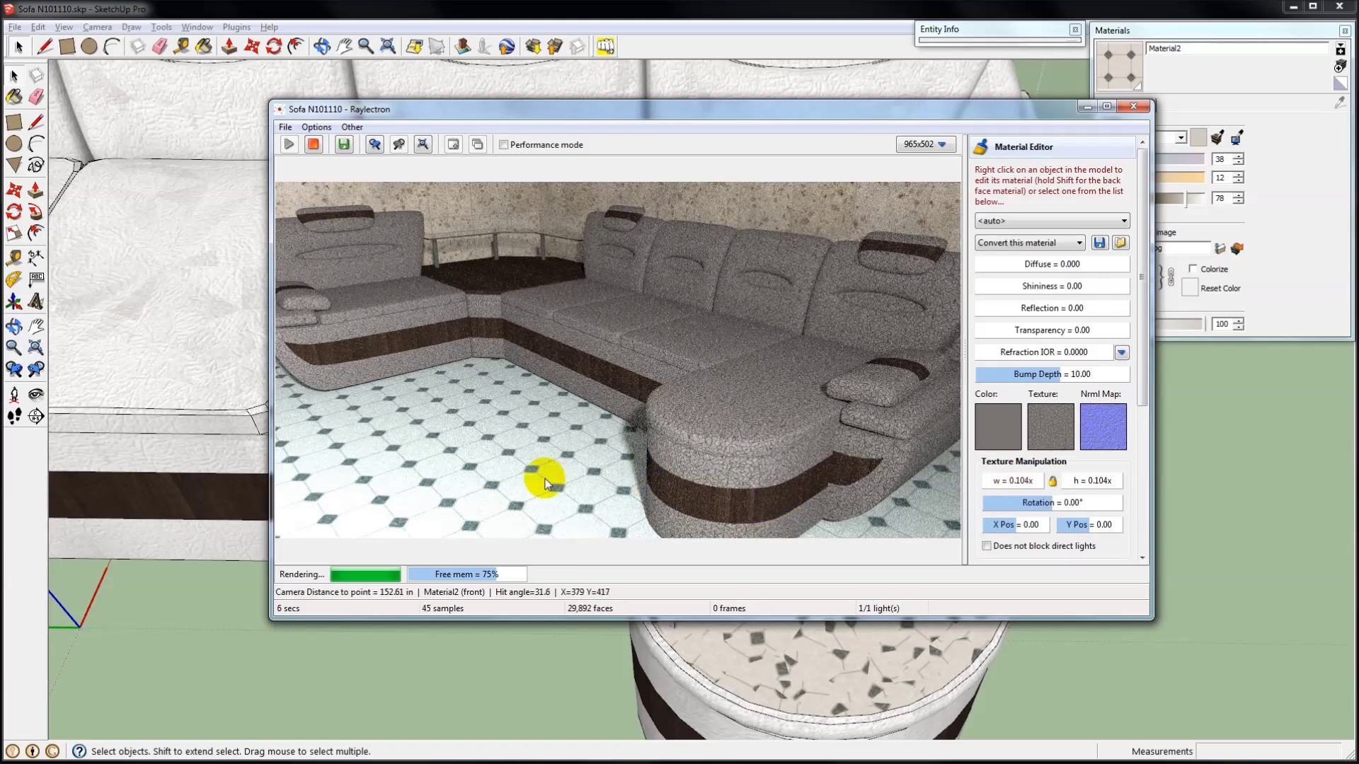
pyautogui.moveTo(633, 381); pyautogui.dragTo(608, 458)
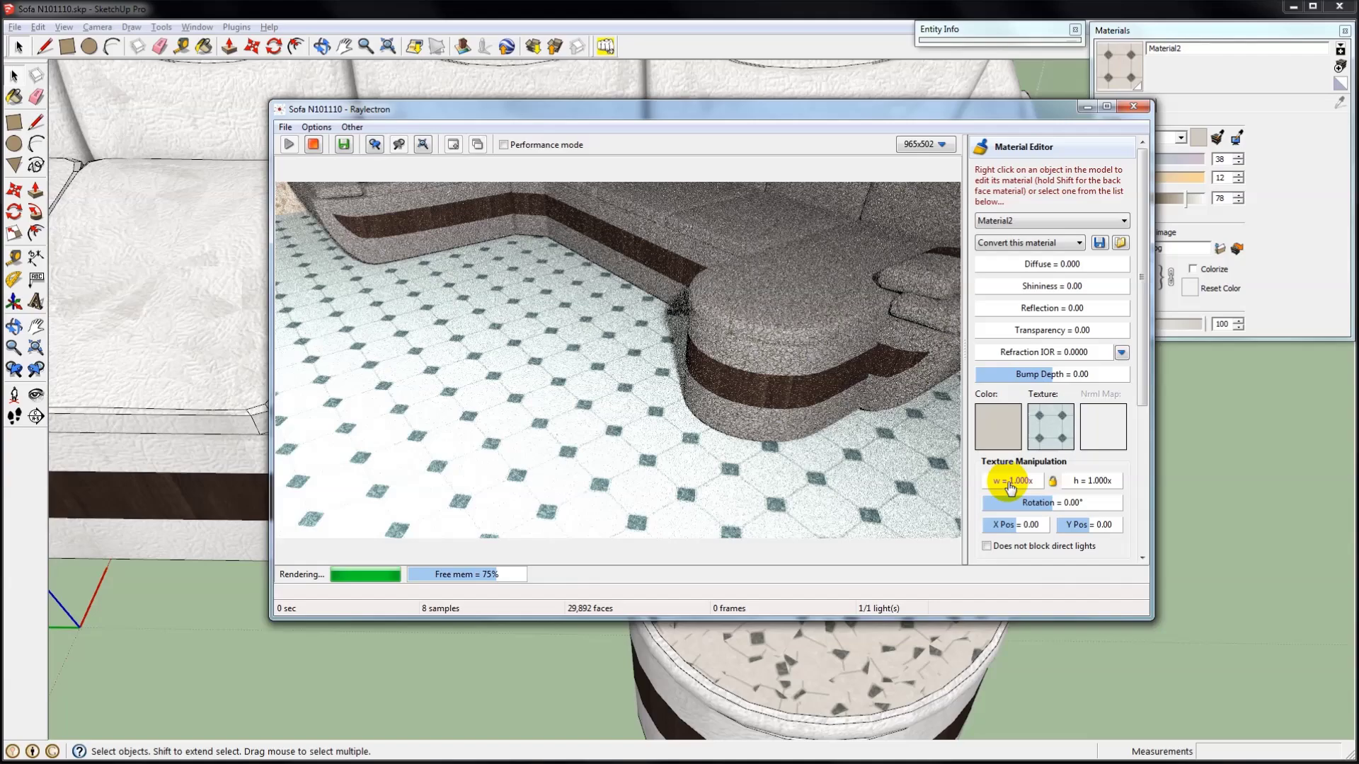
pyautogui.moveTo(1013, 487); pyautogui.dragTo(1014, 487)
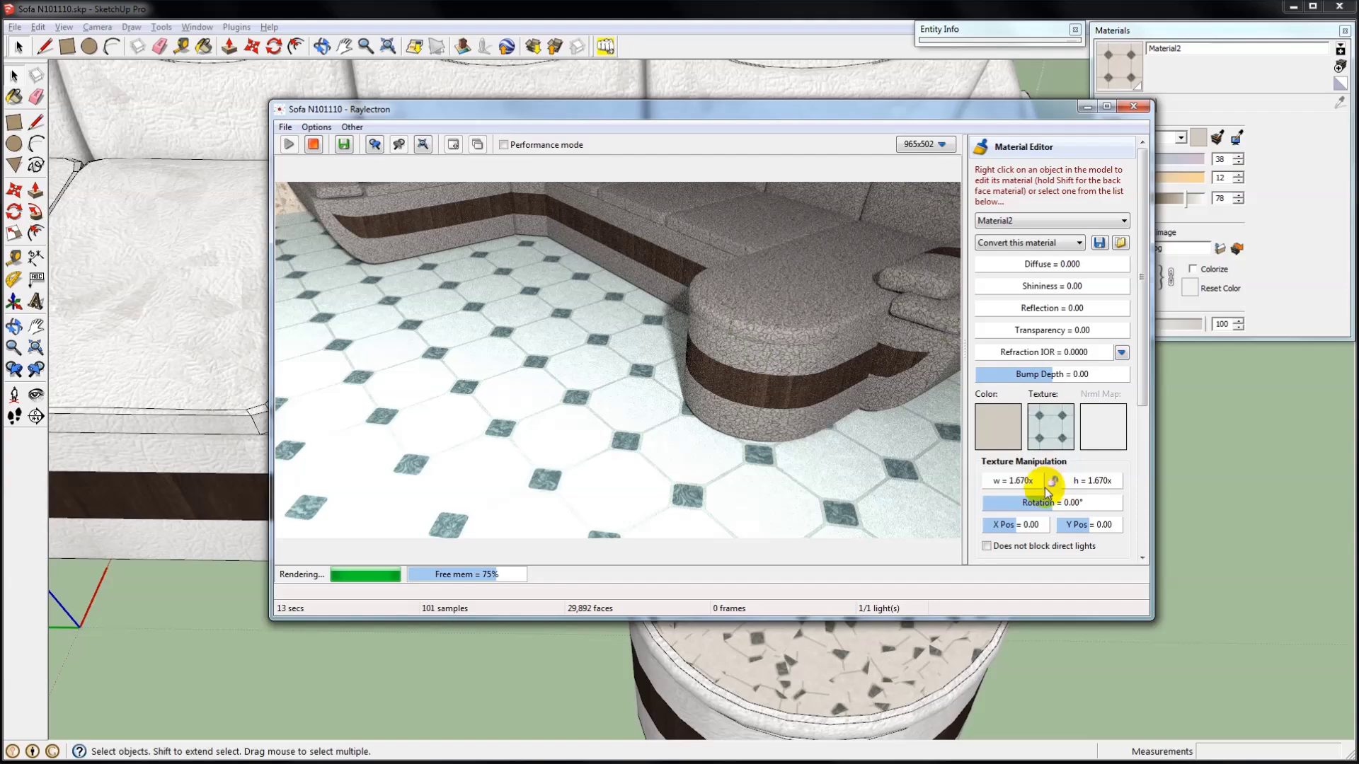
pyautogui.moveTo(1107, 480); pyautogui.dragTo(1093, 486)
pyautogui.moveTo(643, 367); pyautogui.dragTo(686, 365)
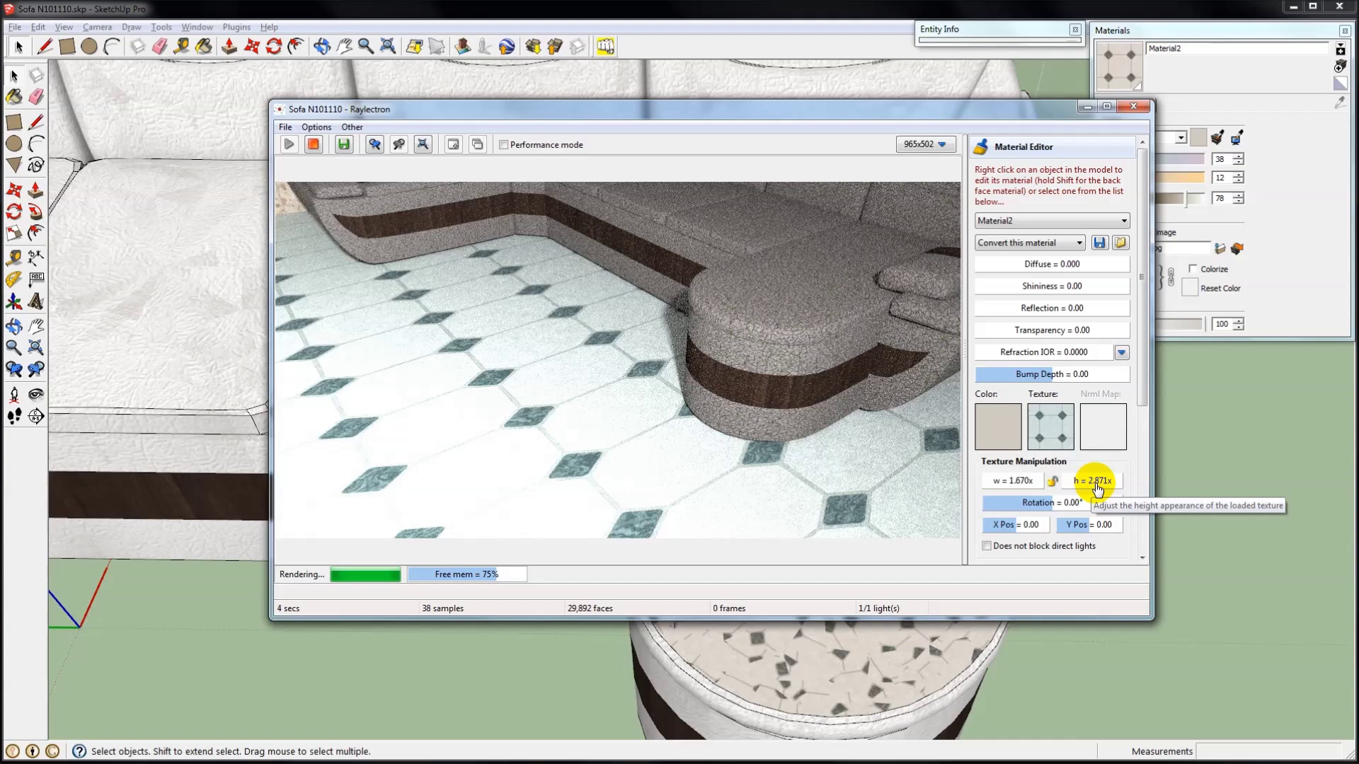
# Lock the floor texture's proportions again and scale it to 1.209x in width and height.
pyautogui.click(1053, 487)
pyautogui.moveTo(1015, 487); pyautogui.dragTo(1009, 487)
pyautogui.moveTo(646, 364)
pyautogui.mouseDown()
pyautogui.moveTo(628, 364)
pyautogui.moveTo(659, 363)
pyautogui.mouseUp()
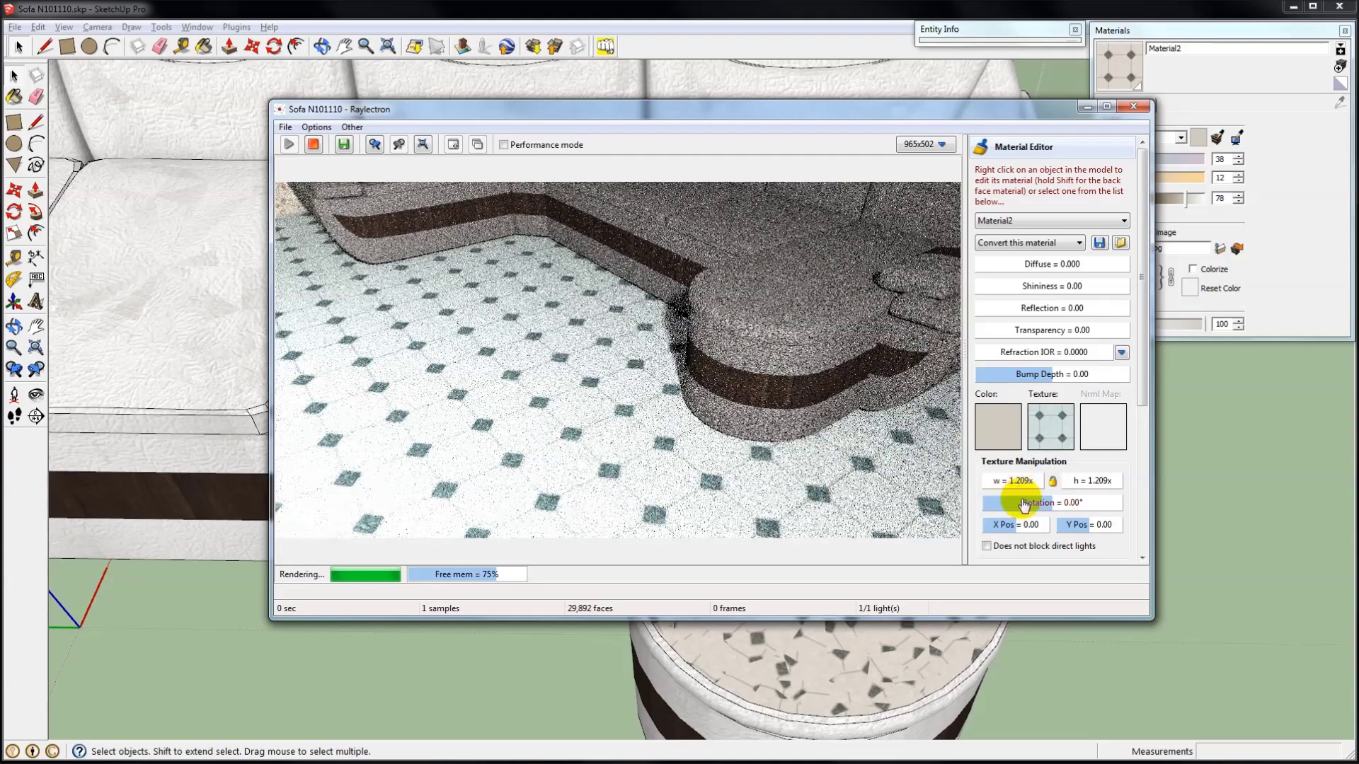
# Try rotating the floor texture by 84.41°, and settle on a rotation of 45°.
pyautogui.moveTo(1046, 508); pyautogui.dragTo(731, 403)
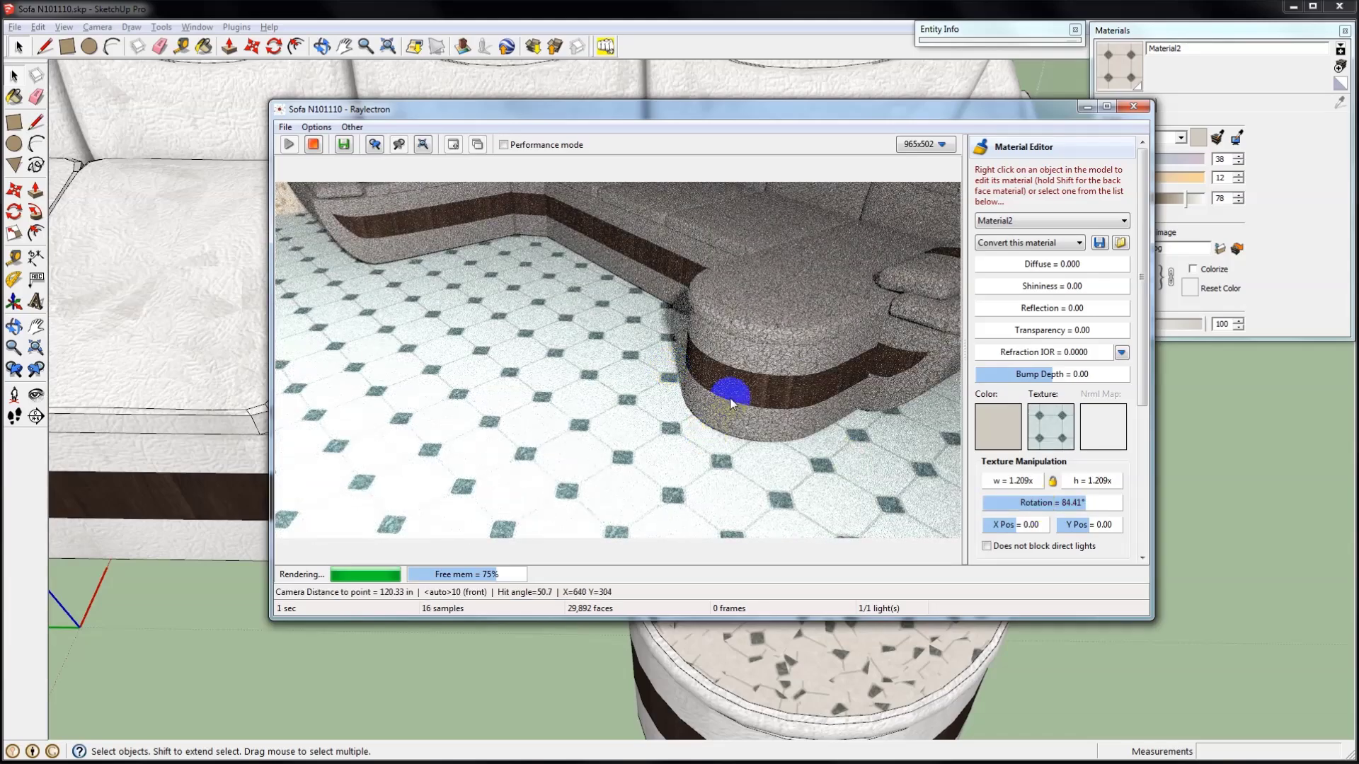
pyautogui.scroll(-5, 731, 403)
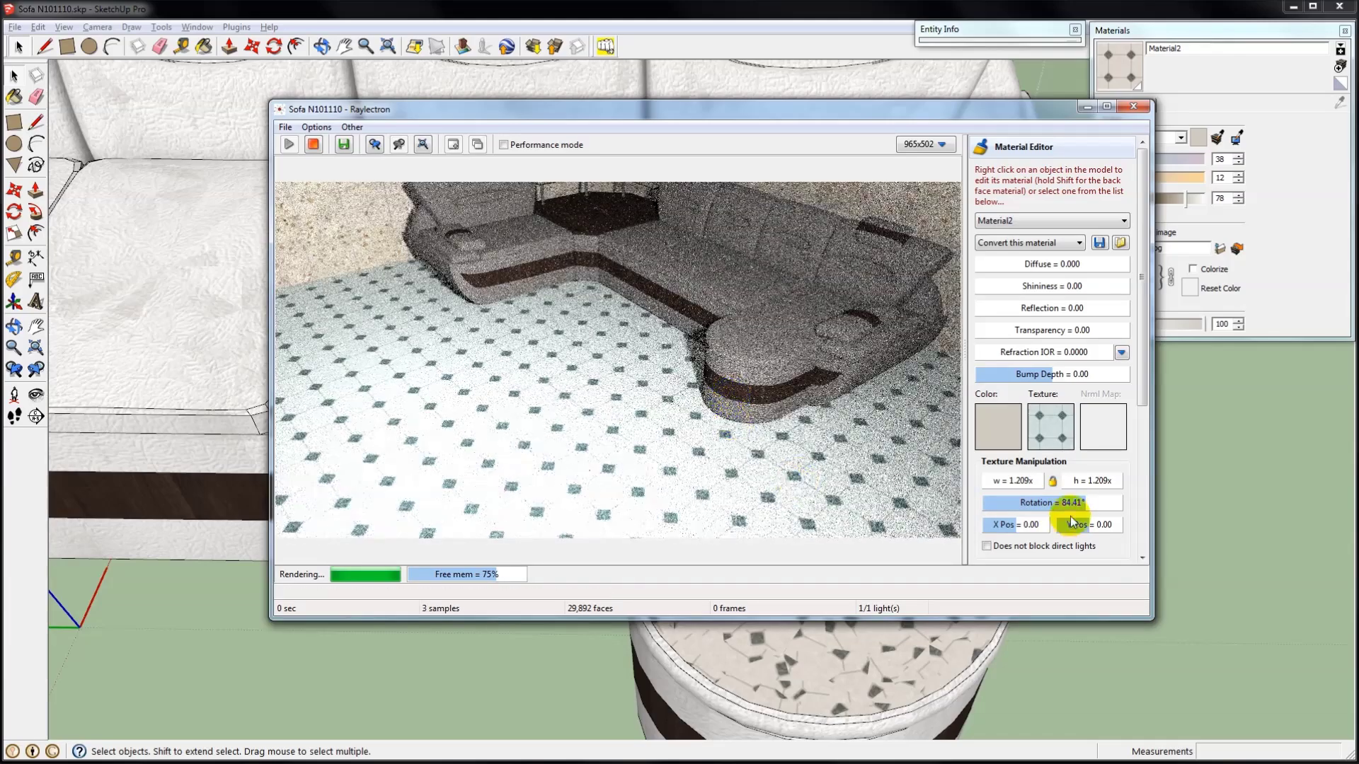
pyautogui.doubleClick(1090, 502)
pyautogui.write('45')
pyautogui.press('Return')
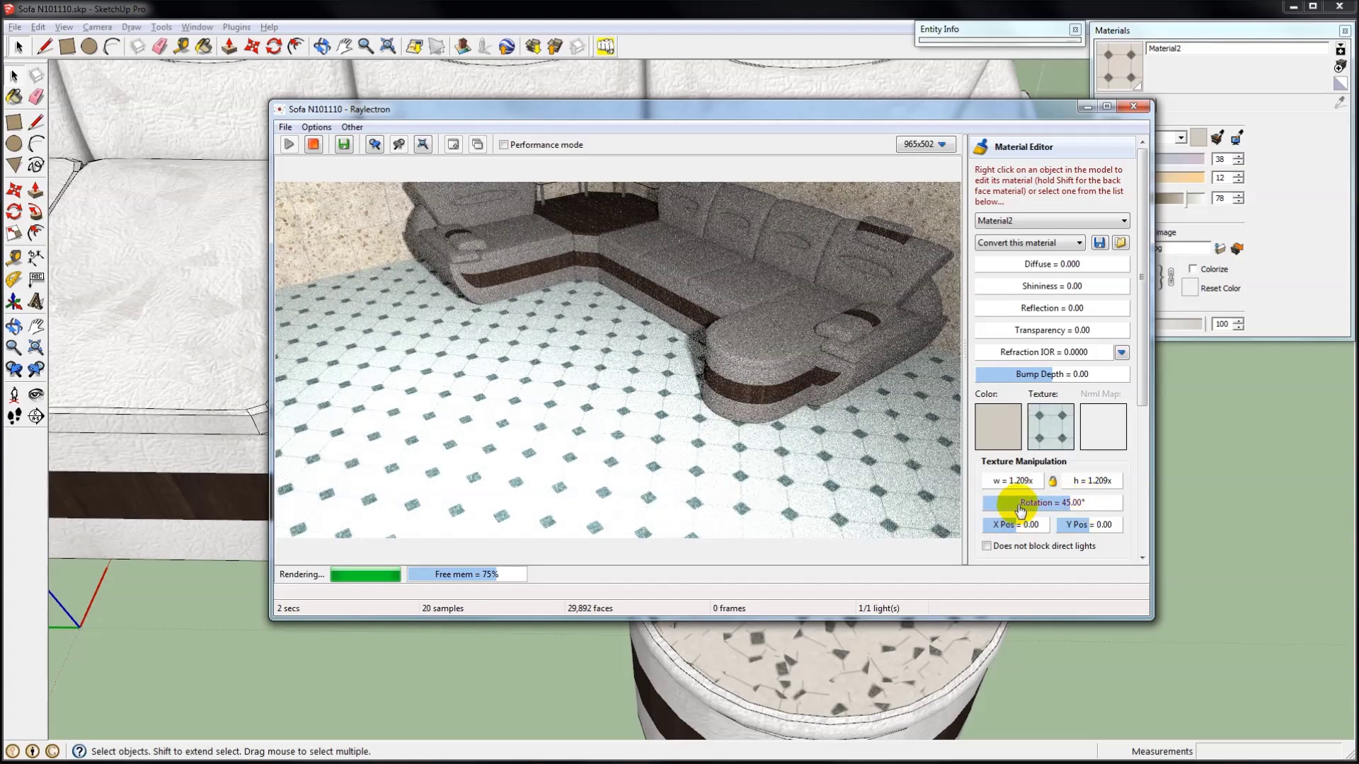
# Reset the floor texture's rotation to 0° with the tiles beside the wall in close view.
pyautogui.moveTo(871, 418)
pyautogui.mouseDown()
pyautogui.moveTo(704, 468)
pyautogui.moveTo(862, 427)
pyautogui.mouseUp()
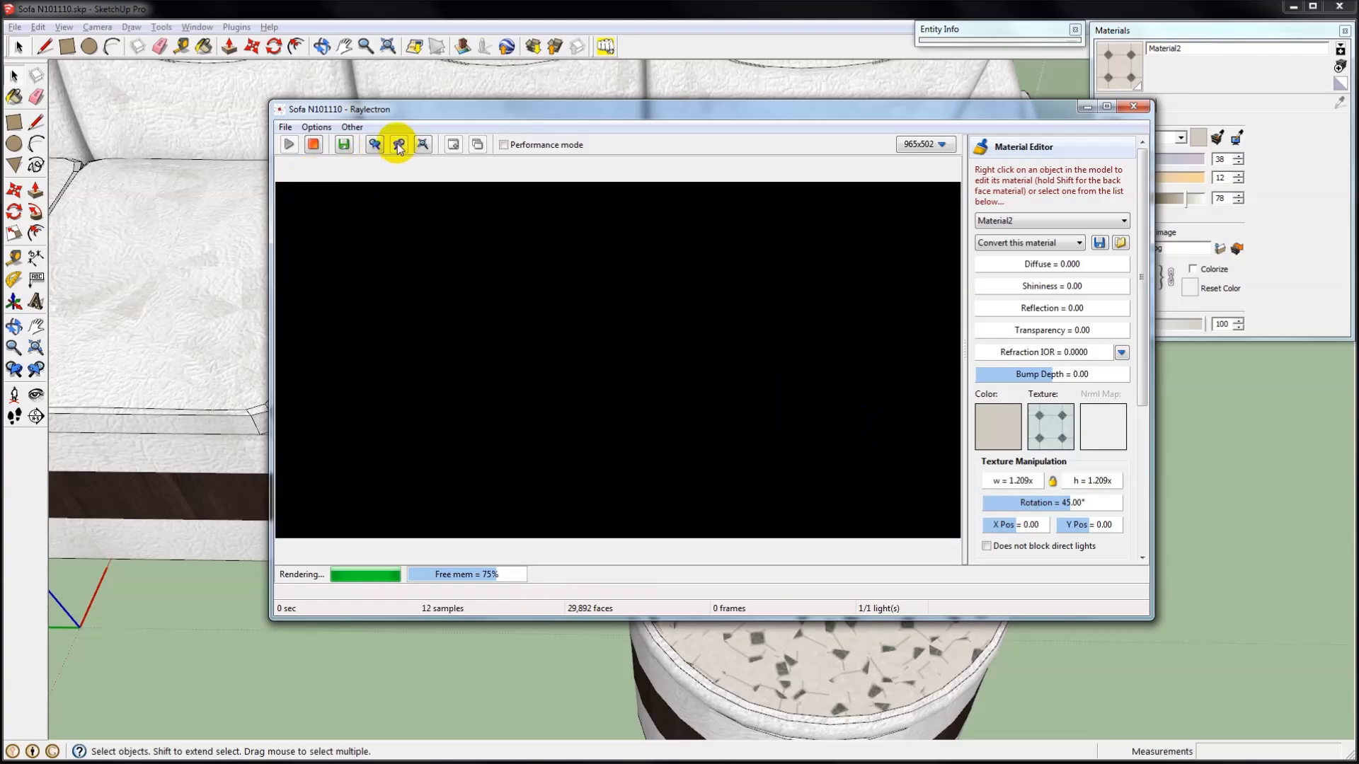
pyautogui.click(373, 145)
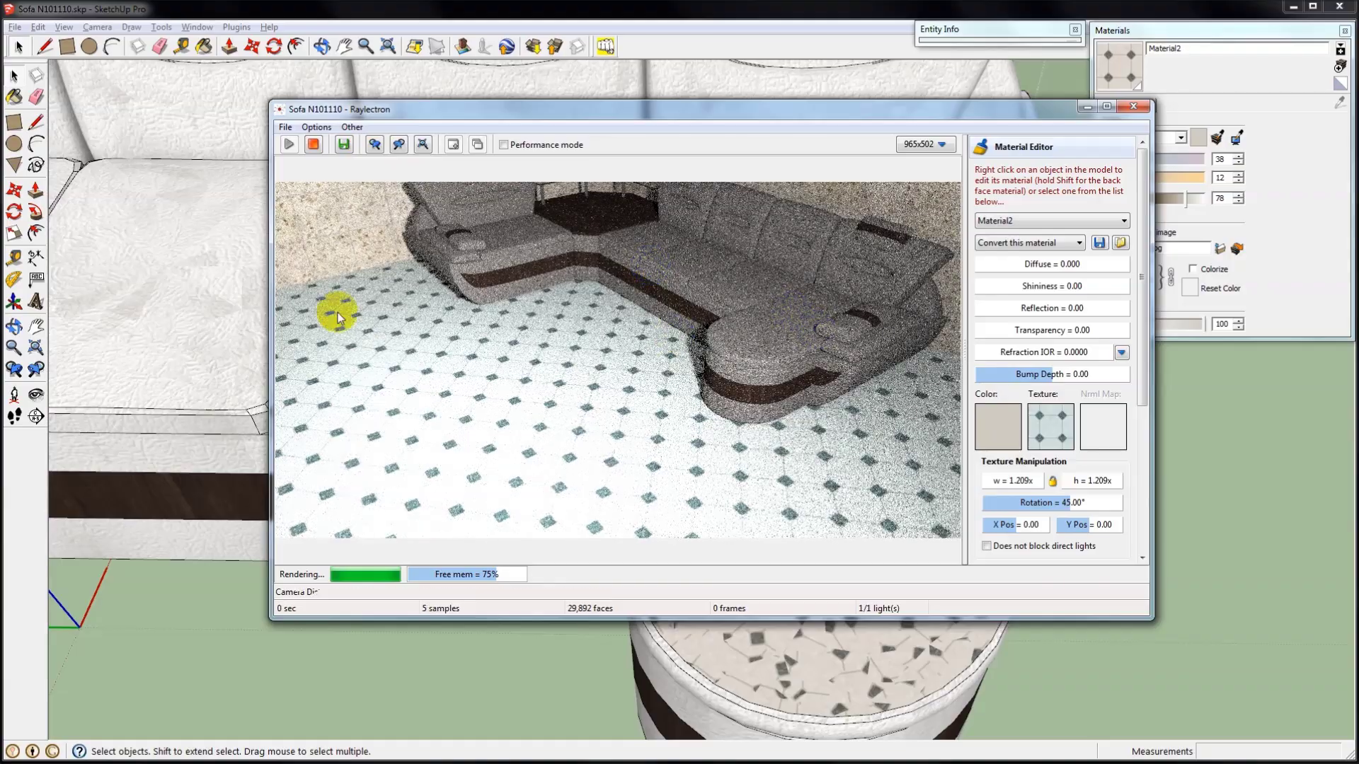
pyautogui.moveTo(317, 253); pyautogui.dragTo(599, 393)
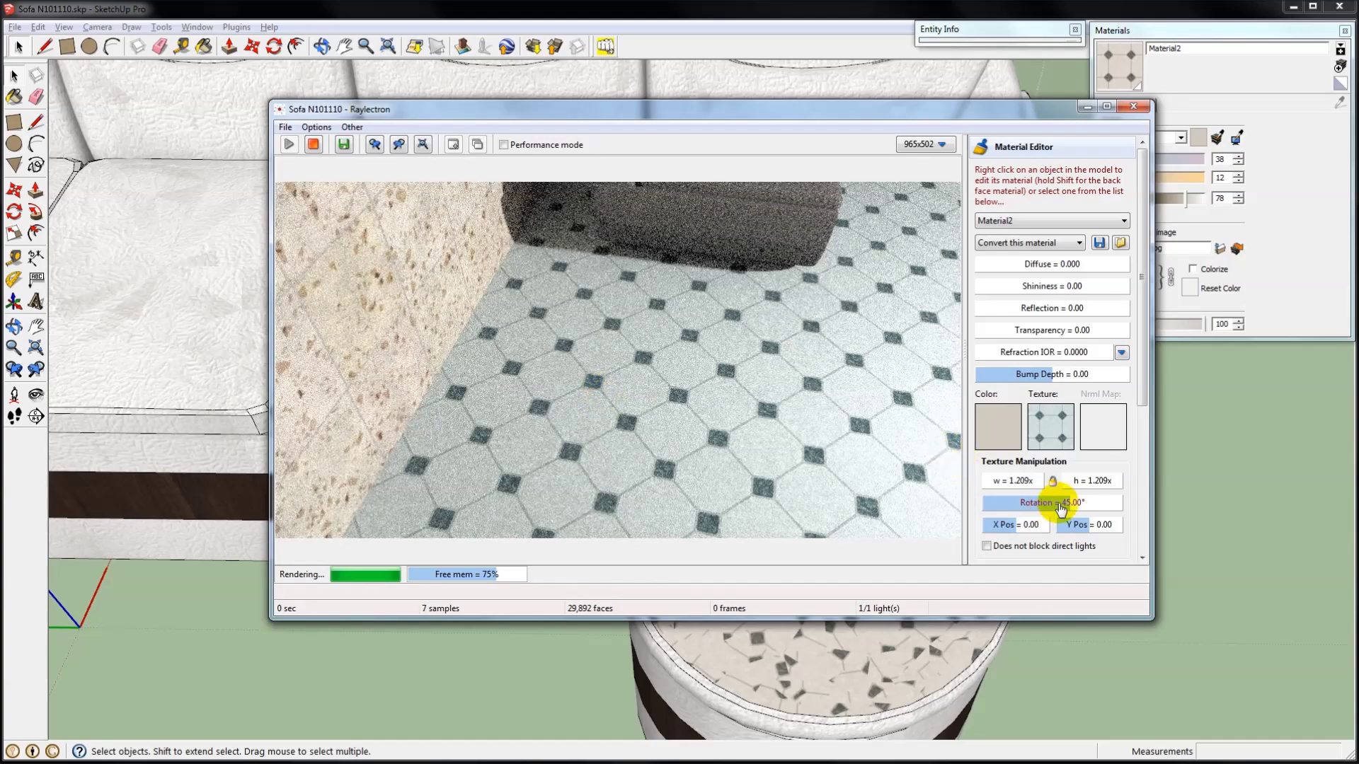
pyautogui.click(1062, 508)
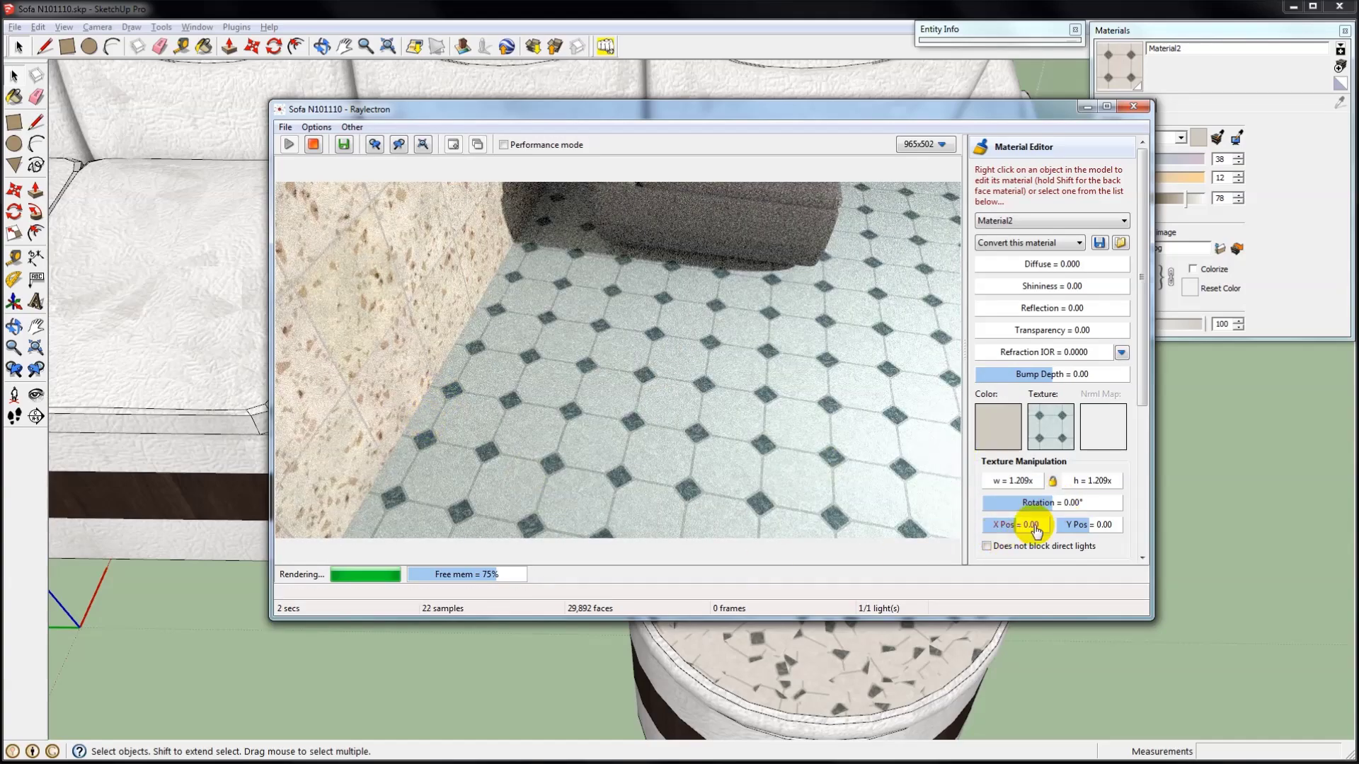
# Try shifting the floor texture to X positions -0.19, -0.28 and 0.29, settle on 0.24, and close the material settings.
pyautogui.moveTo(1034, 525); pyautogui.dragTo(1016, 531)
pyautogui.moveTo(669, 366)
pyautogui.mouseDown()
pyautogui.moveTo(495, 386)
pyautogui.moveTo(613, 370)
pyautogui.mouseUp()
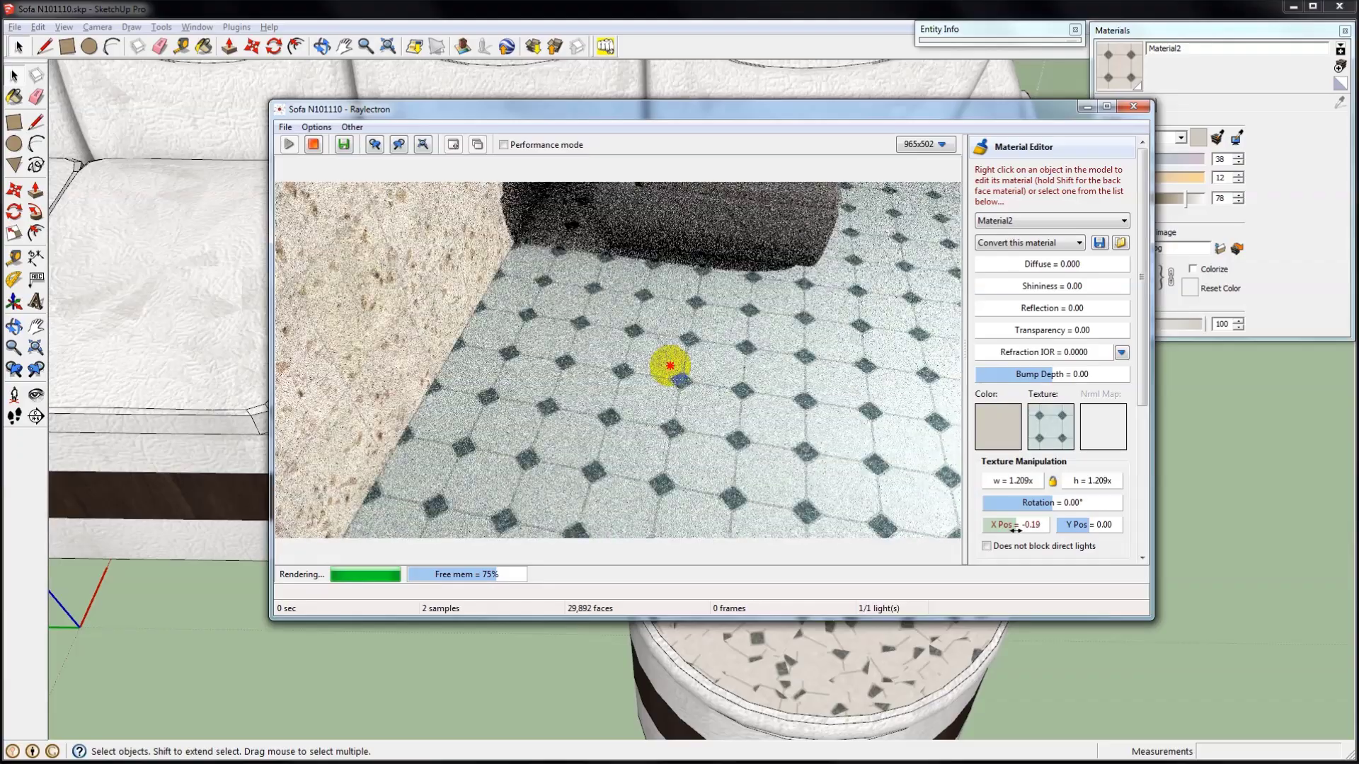
pyautogui.moveTo(658, 364); pyautogui.dragTo(576, 382)
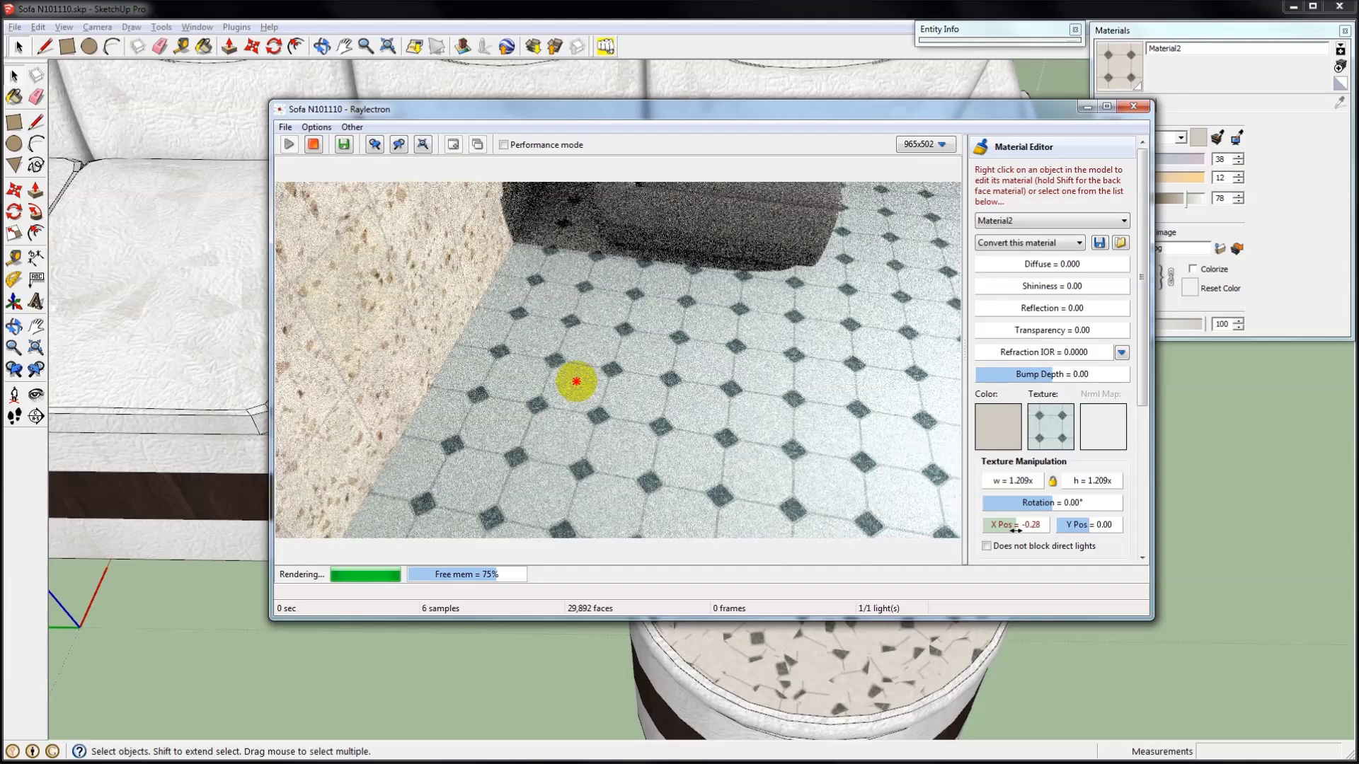
pyautogui.moveTo(934, 382); pyautogui.dragTo(671, 366)
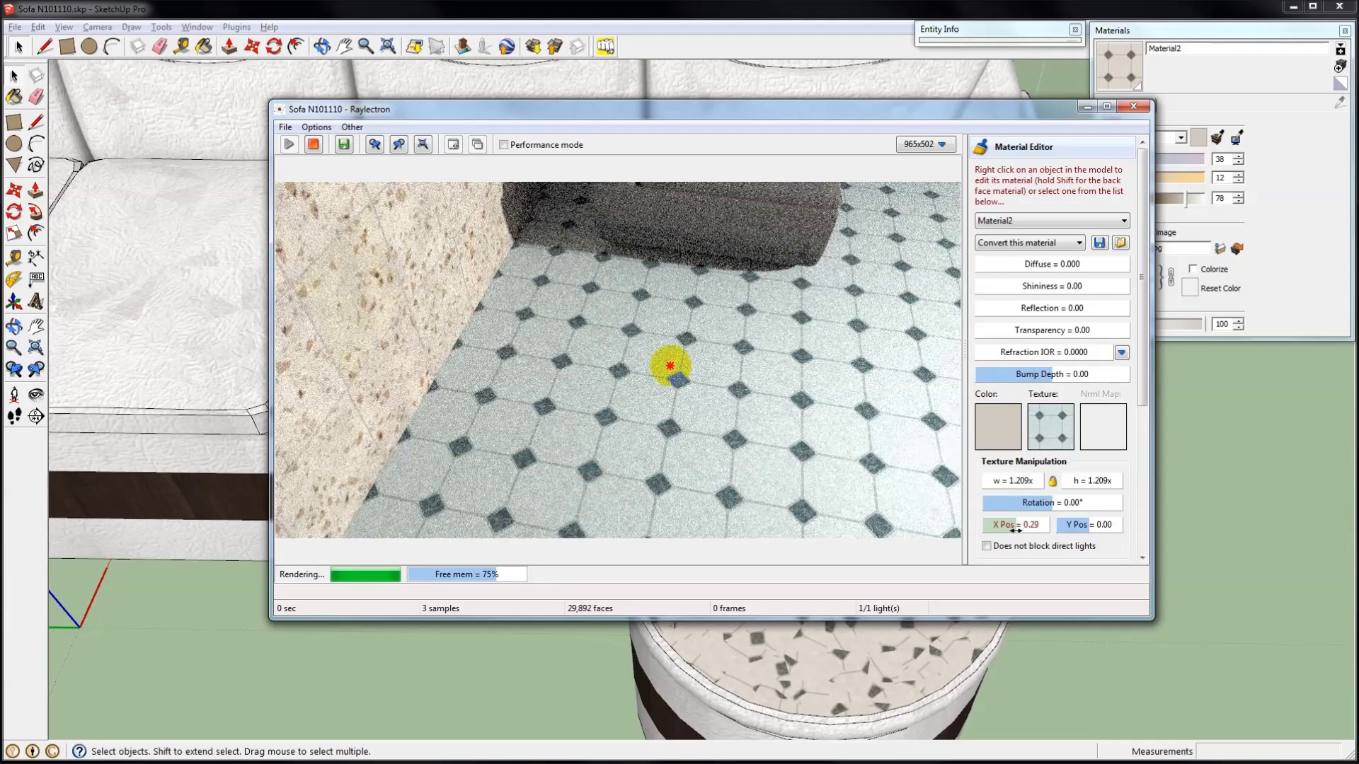
pyautogui.moveTo(1016, 531); pyautogui.dragTo(1014, 531)
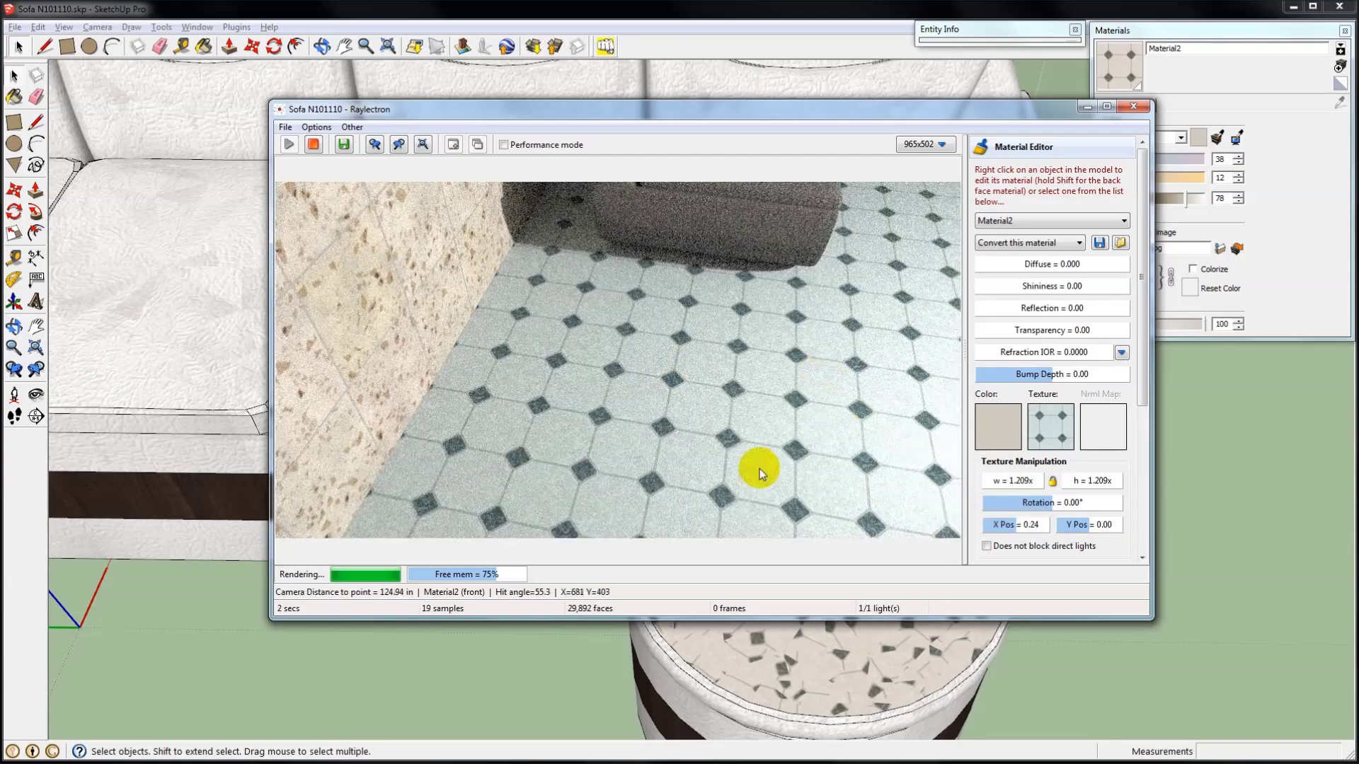
pyautogui.moveTo(757, 470); pyautogui.dragTo(1068, 261)
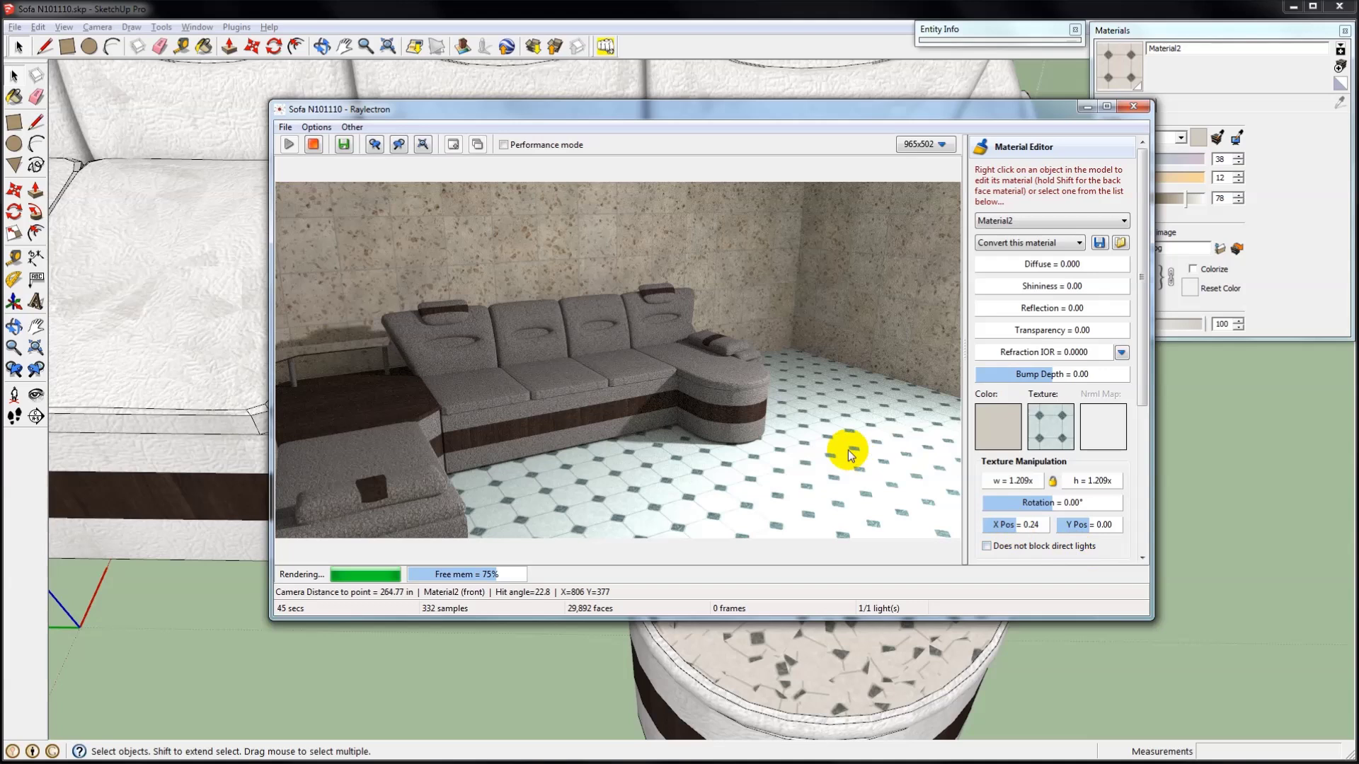
pyautogui.click(1058, 148)
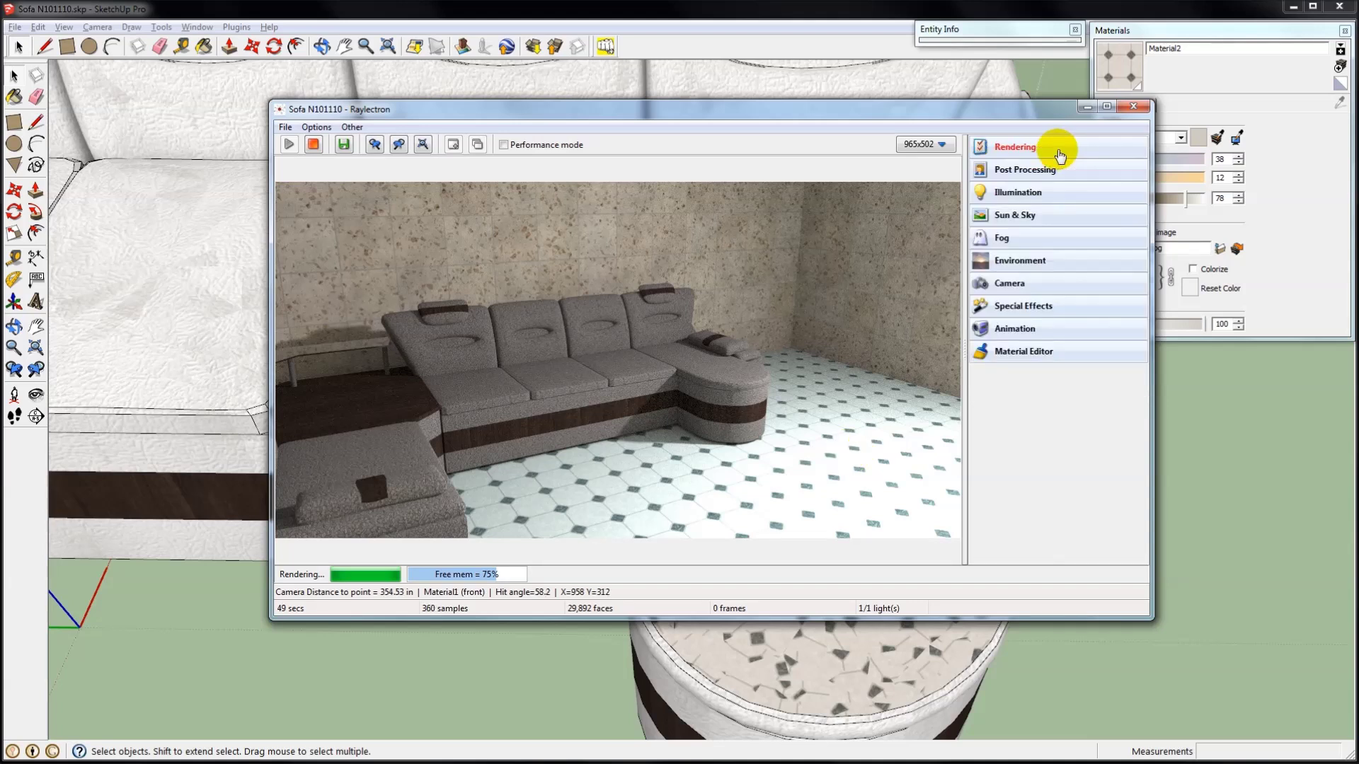